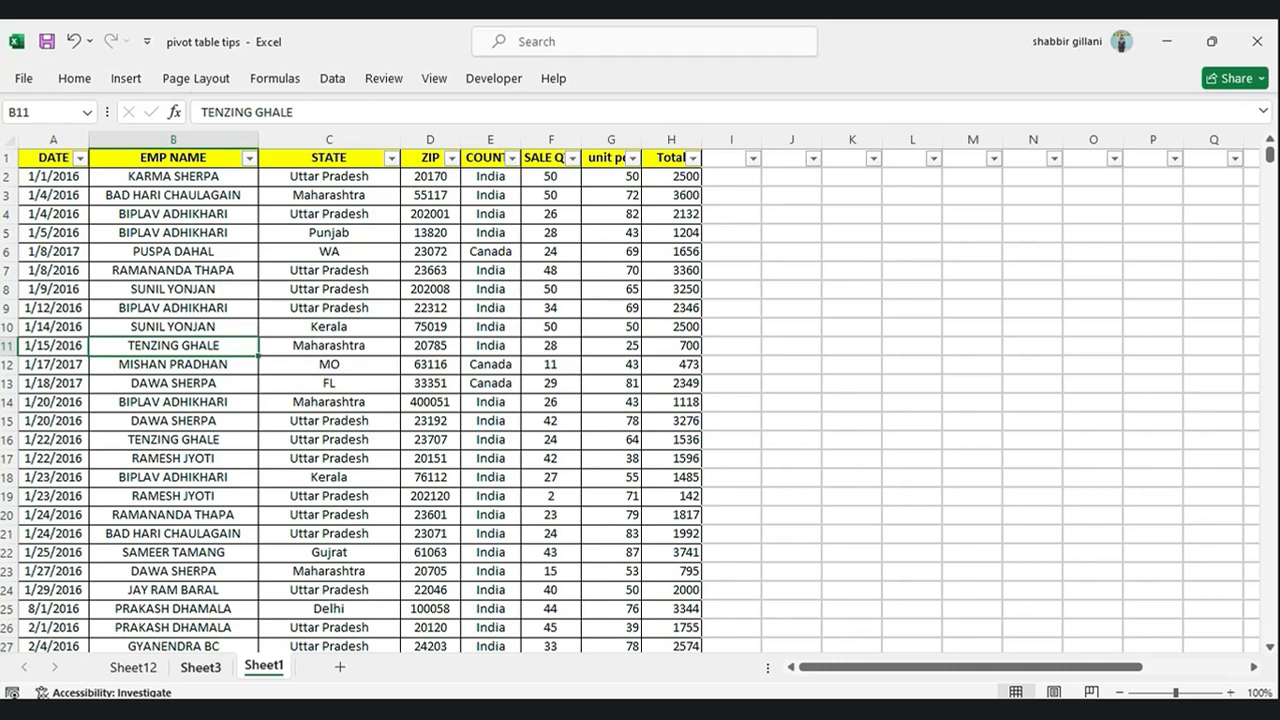
Enable the classic PivotTable layout in the display options of the empty pivot table on Sheet3.
left_click(200, 667)
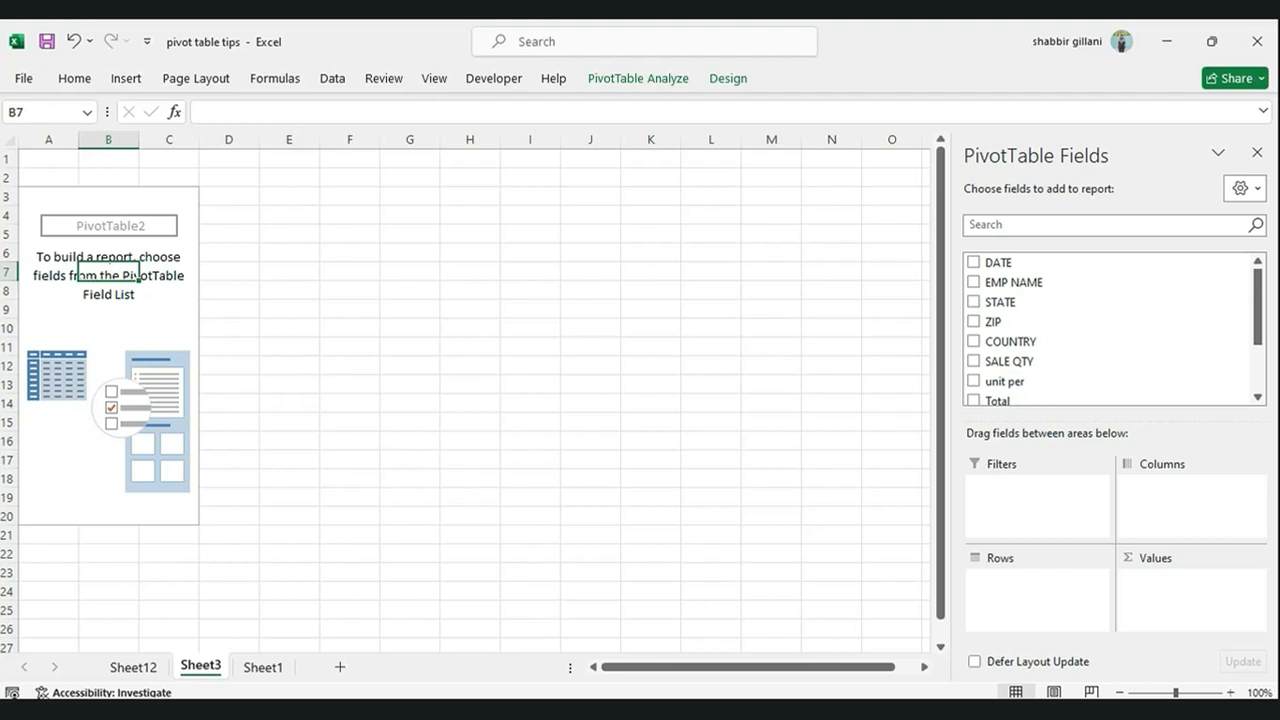
right_click(106, 271)
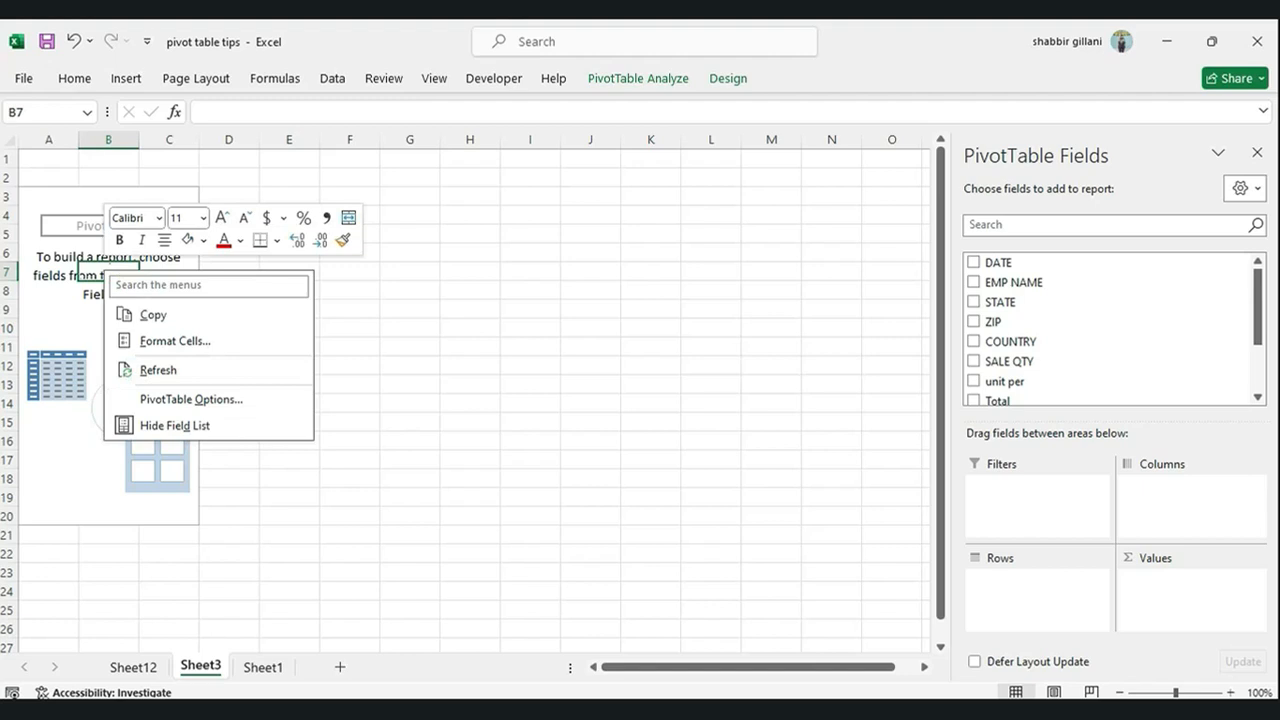
left_click(190, 399)
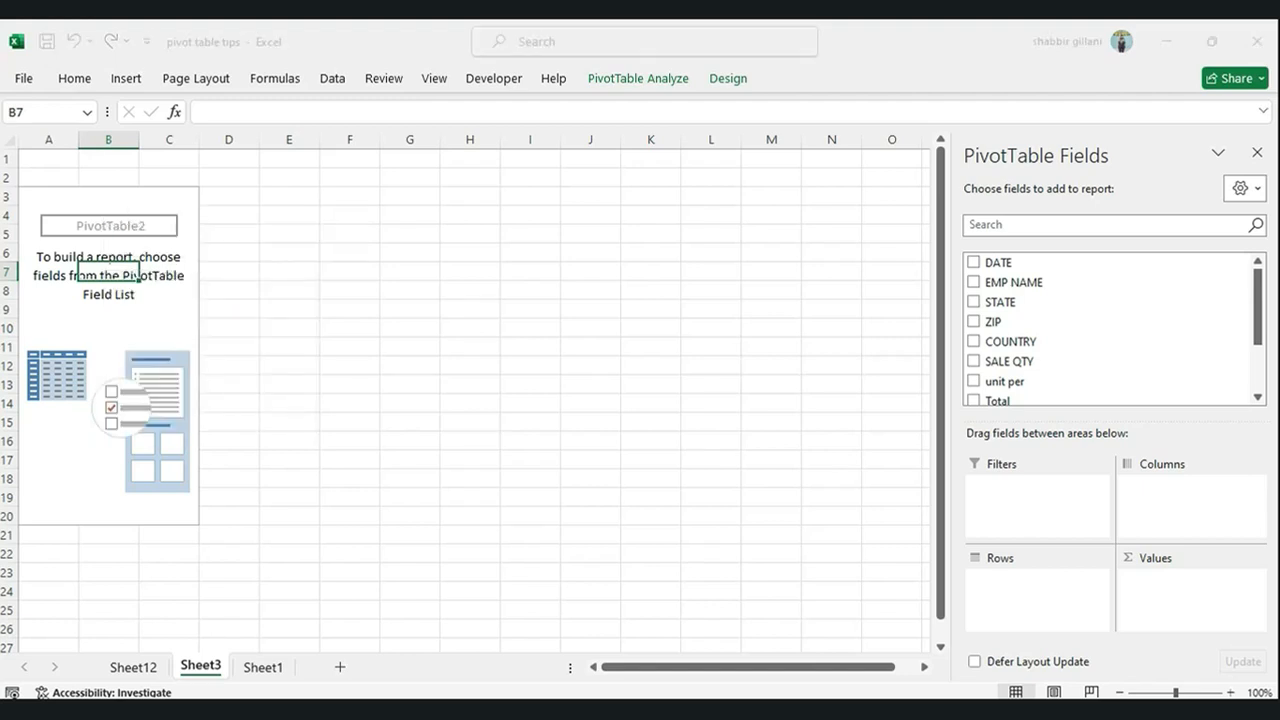
left_click(219, 233)
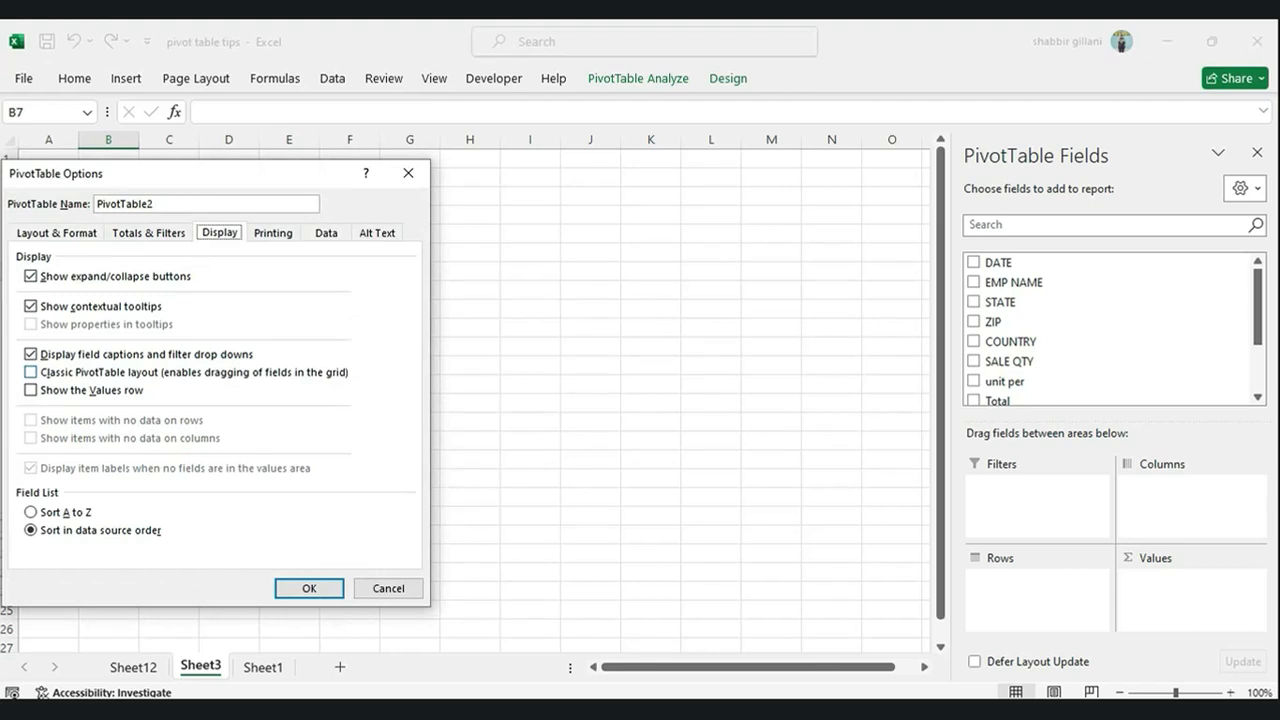
left_click(31, 372)
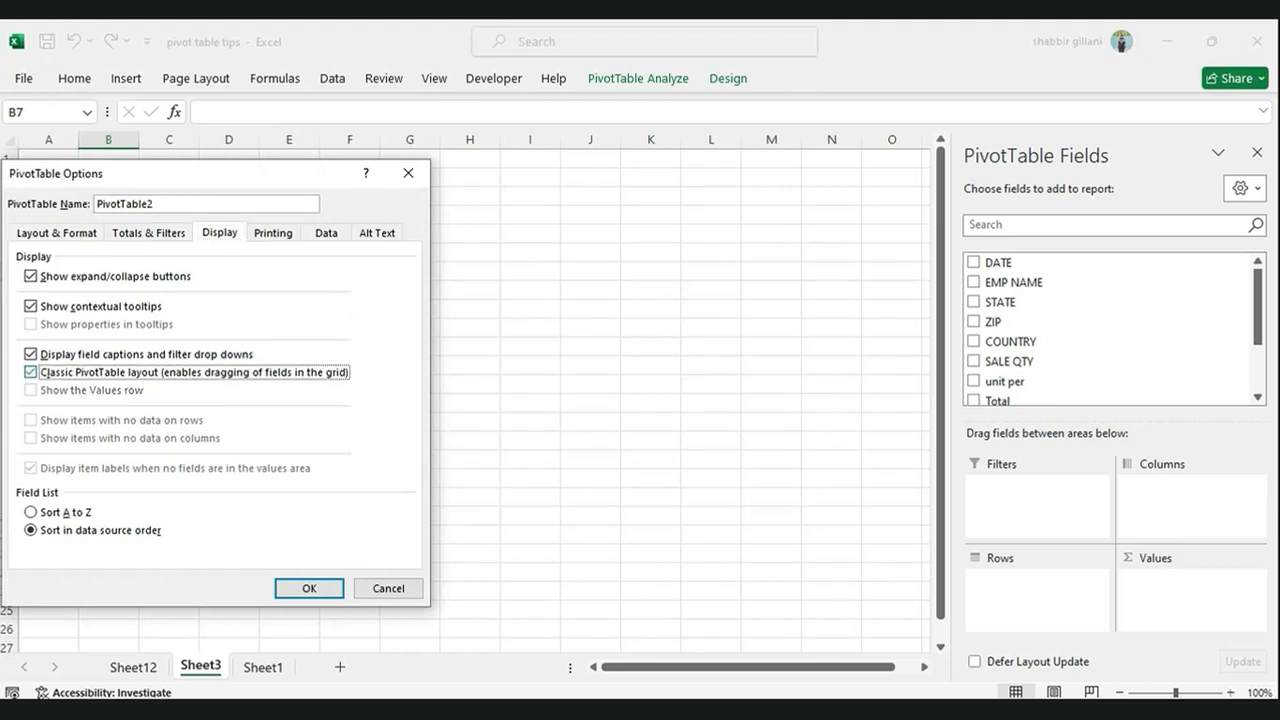
left_click(309, 588)
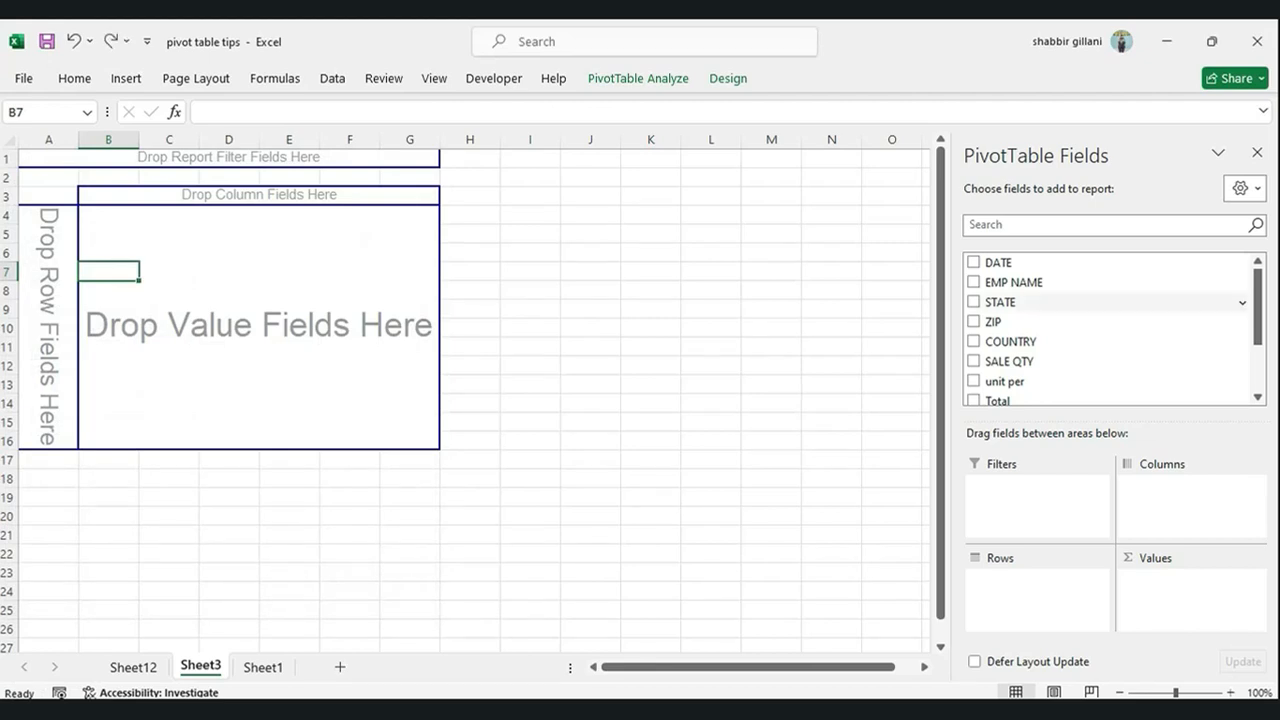
Add DATE to the pivot table's rows and SALE QTY to its values, and expand the year 2016 into quarters.
left_click_drag(998, 262, 1037, 590)
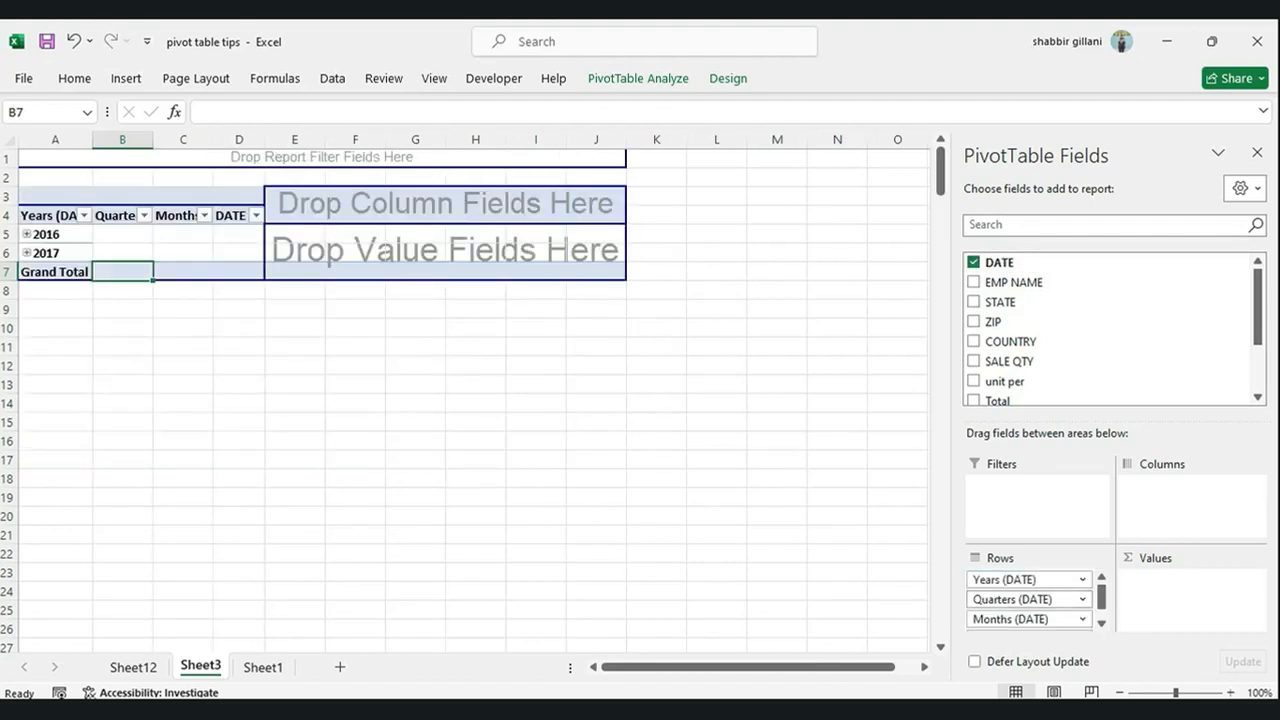
left_click_drag(1010, 361, 1190, 579)
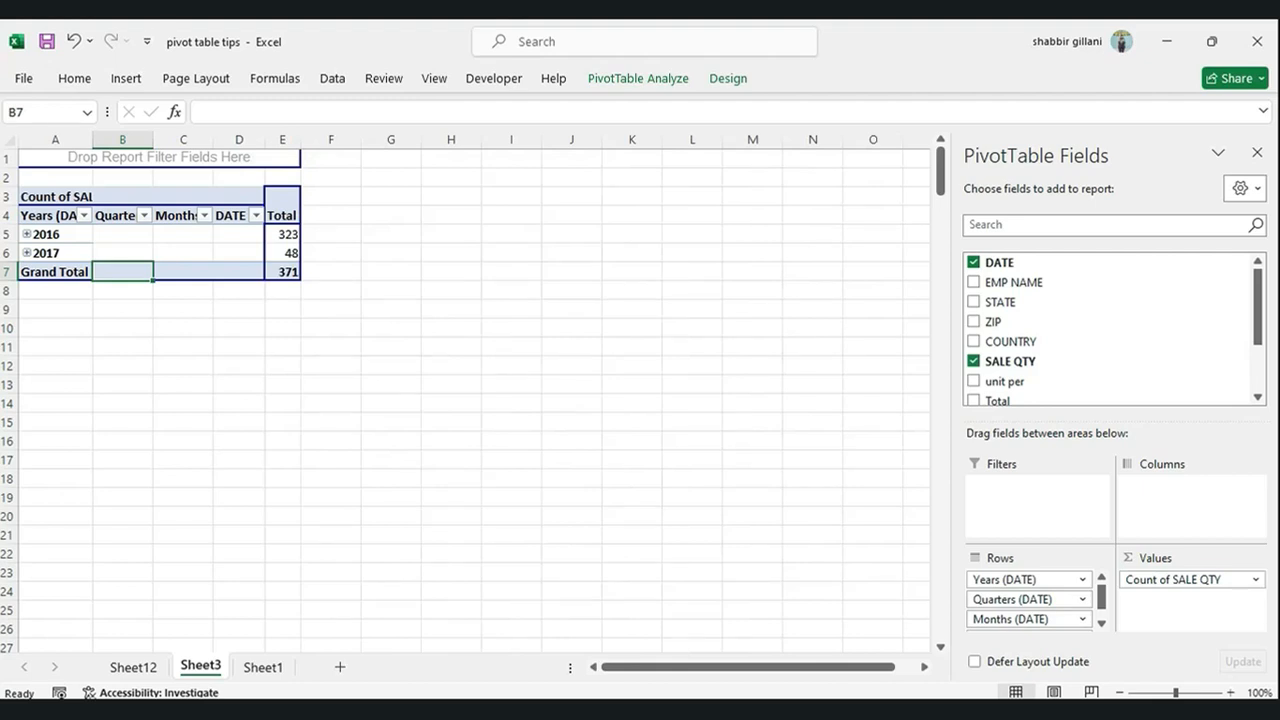
left_click(27, 234)
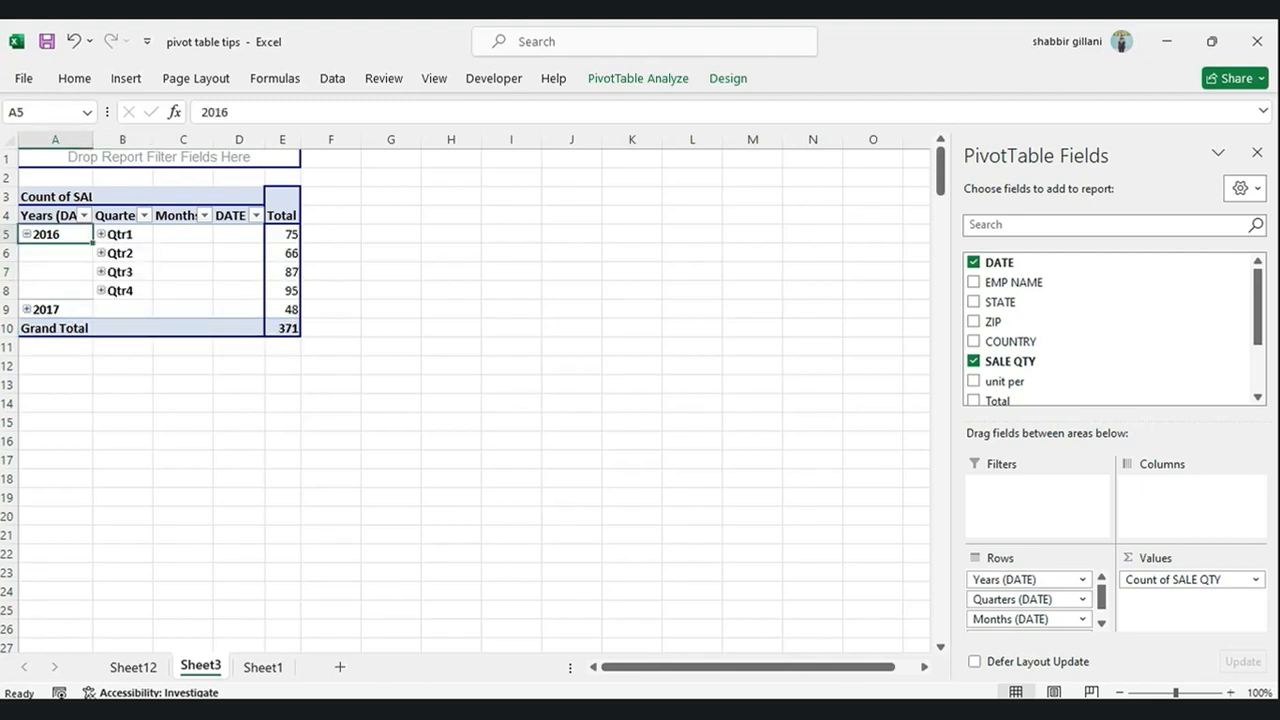
Turn on merging and centering of cells with labels for the pivot table, and expand the year 2017 into quarters.
left_click_drag(55, 234, 55, 291)
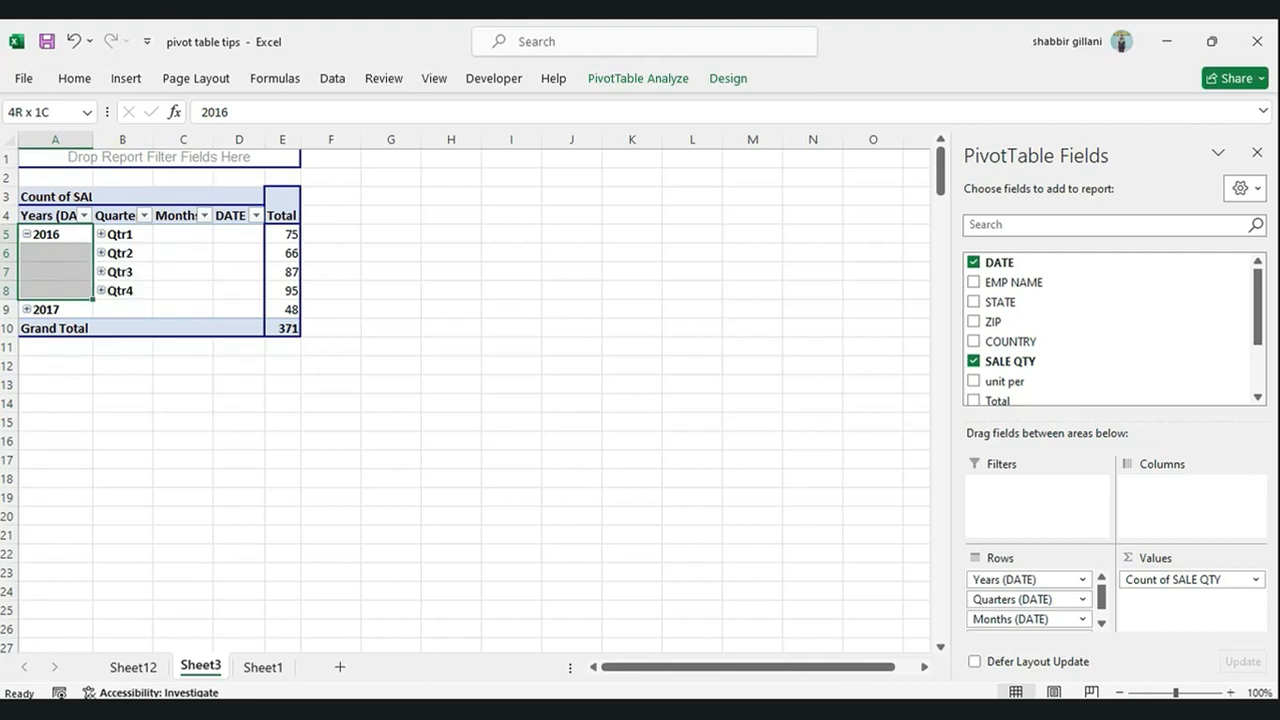
left_click(76, 238)
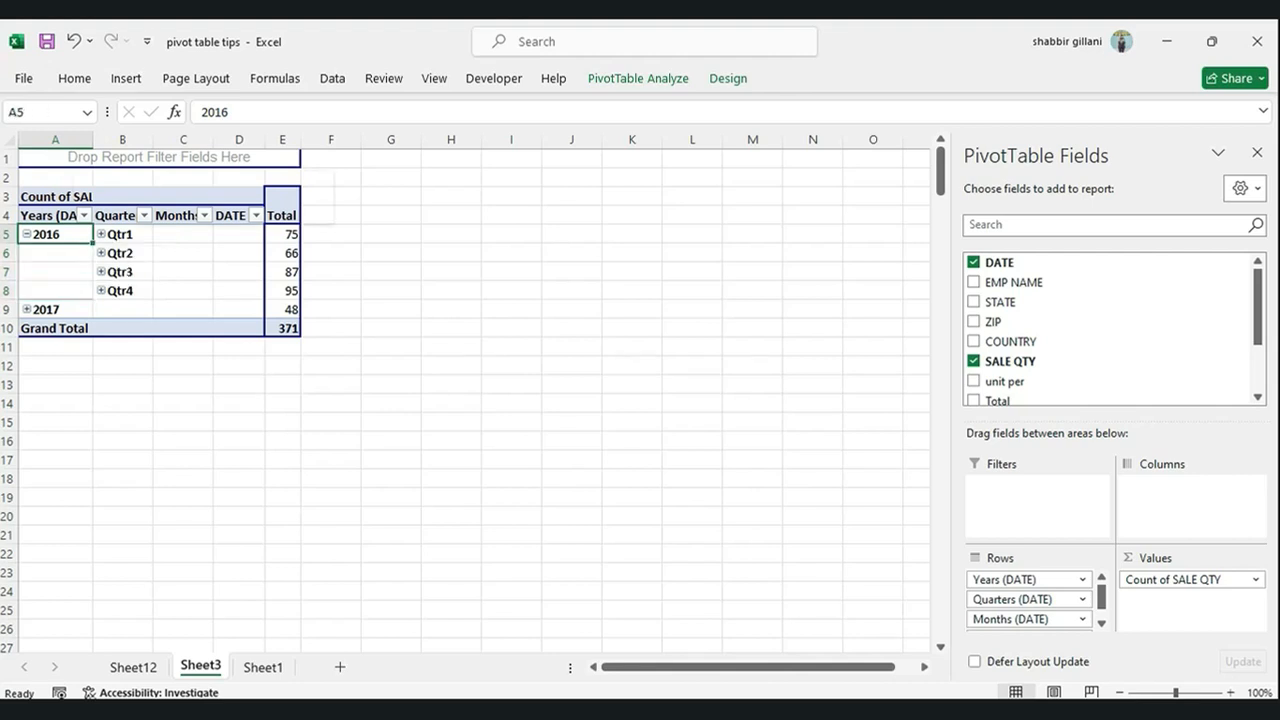
right_click(76, 238)
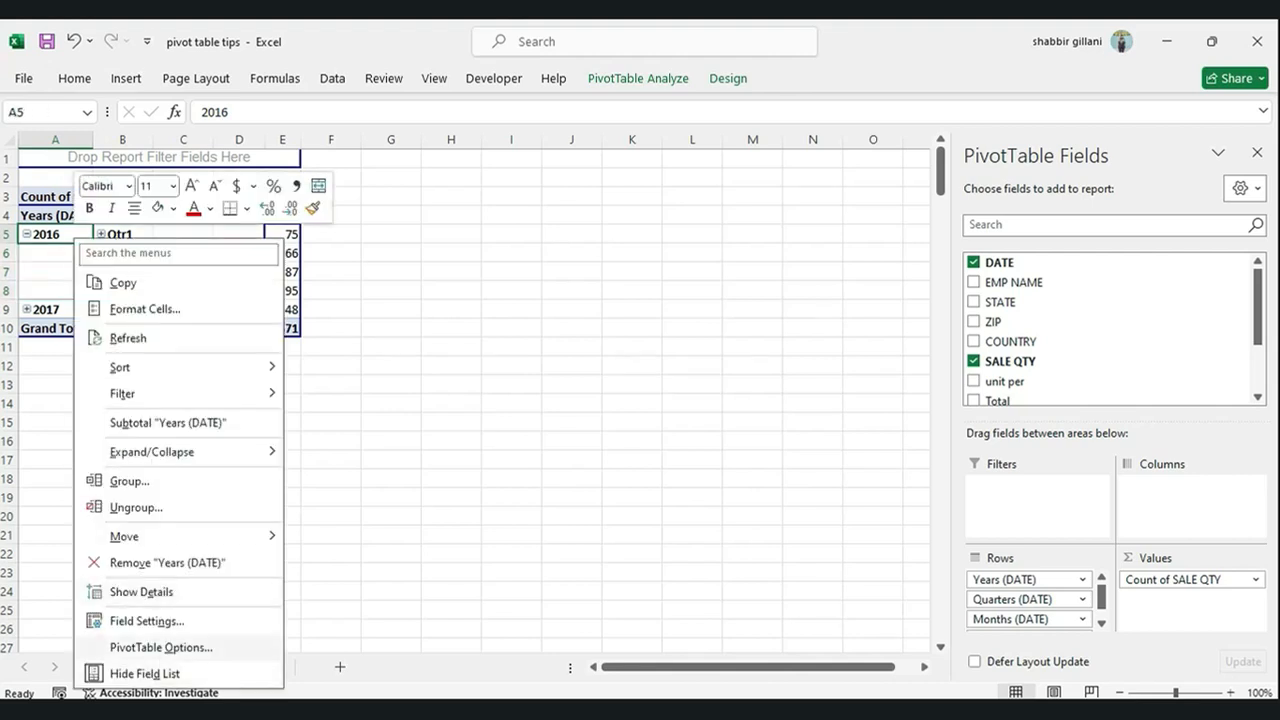
left_click(161, 647)
left_click_drag(213, 262, 402, 165)
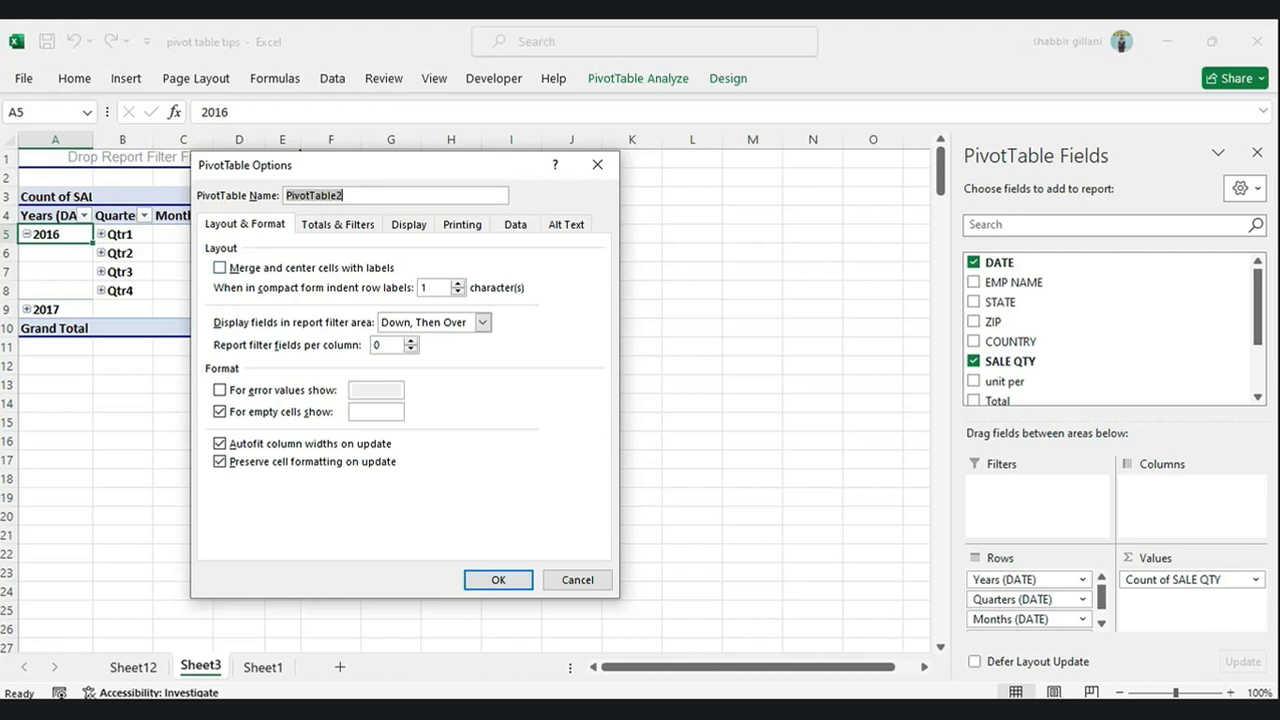
left_click(220, 268)
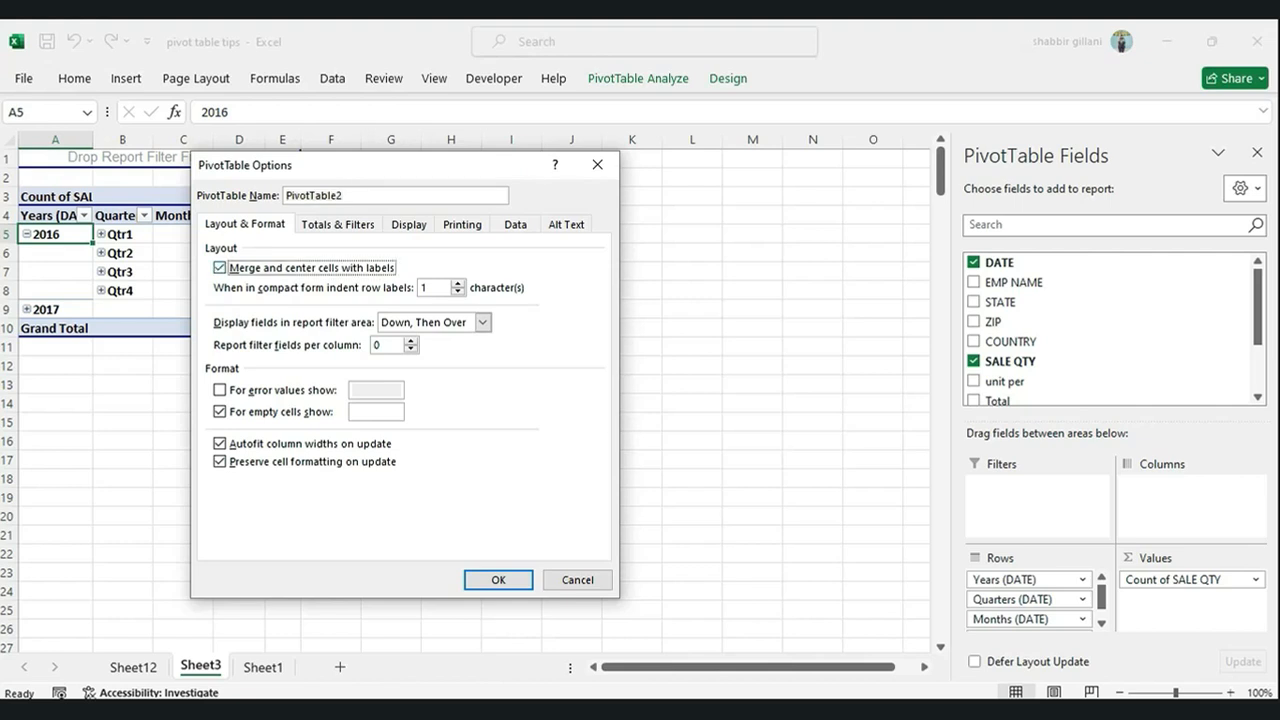
left_click(498, 580)
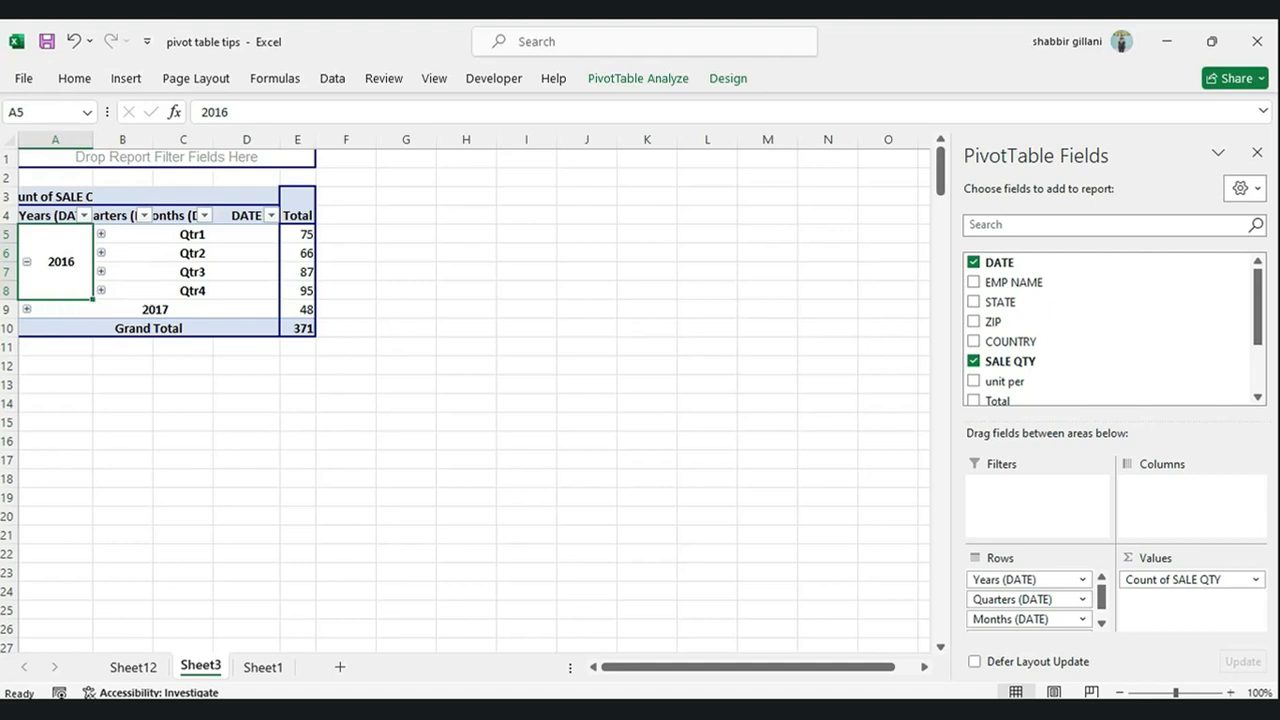
left_click(27, 309)
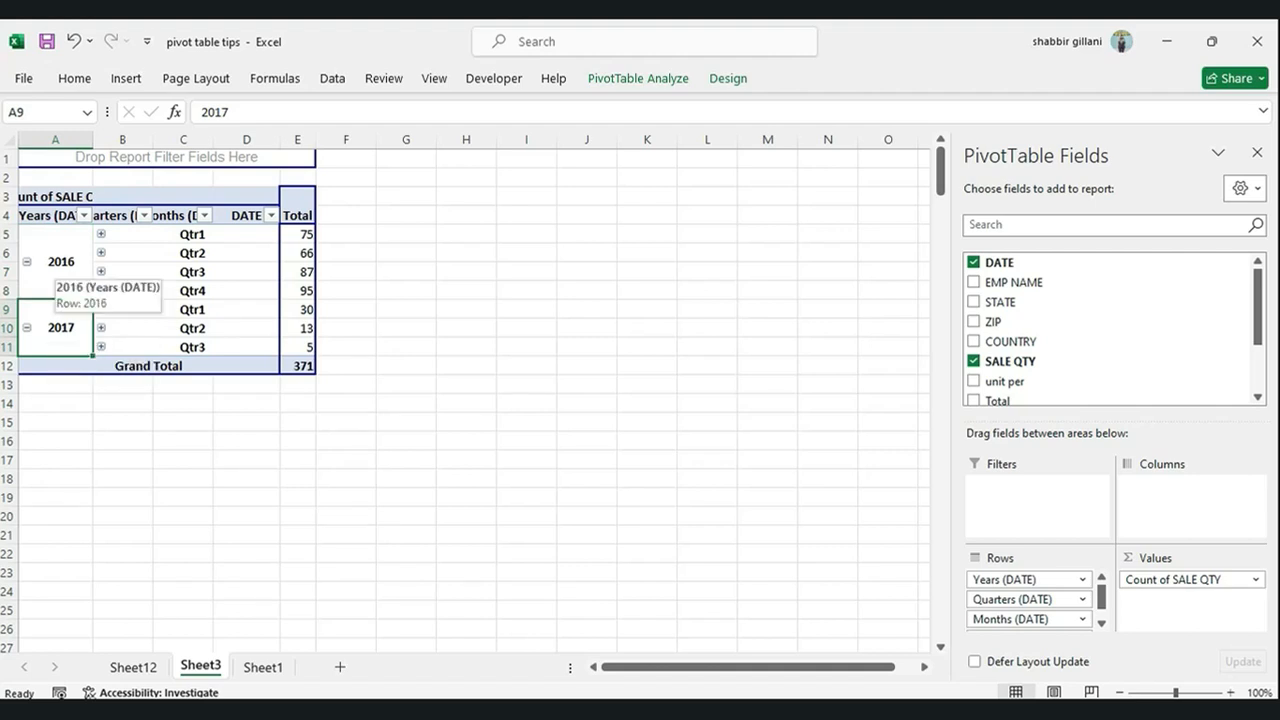
right_click(60, 255)
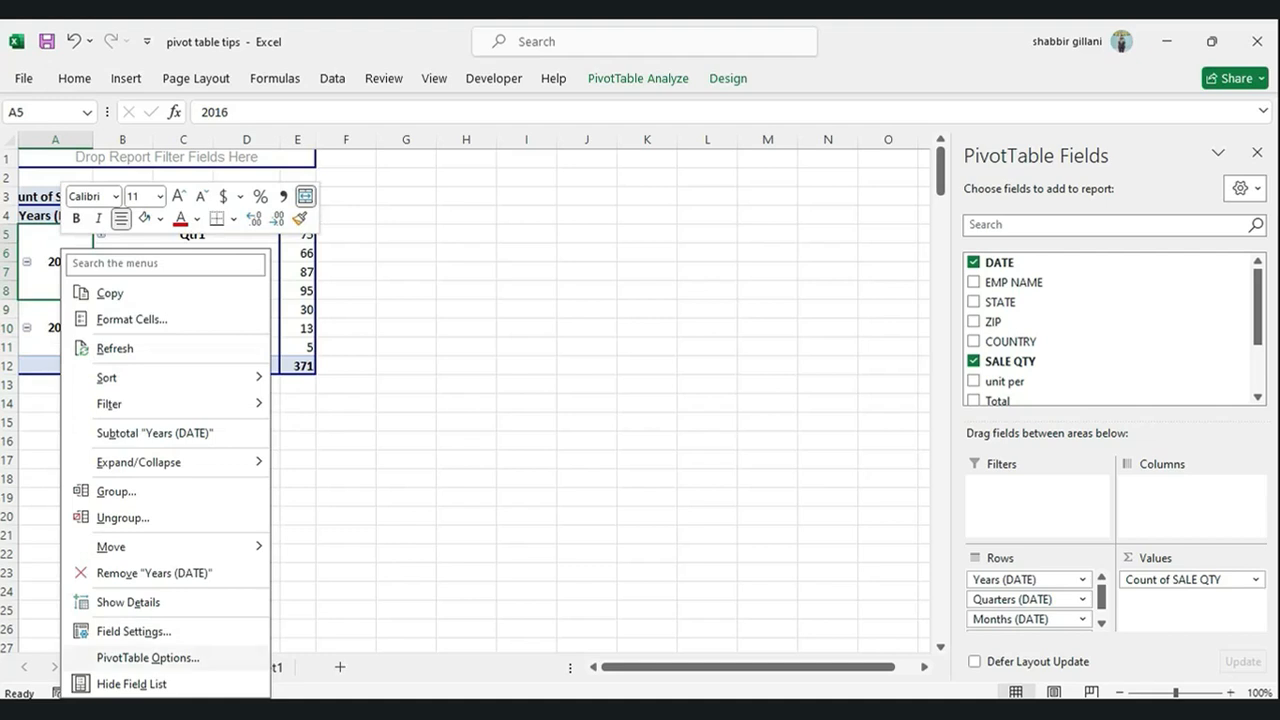
left_click(150, 657)
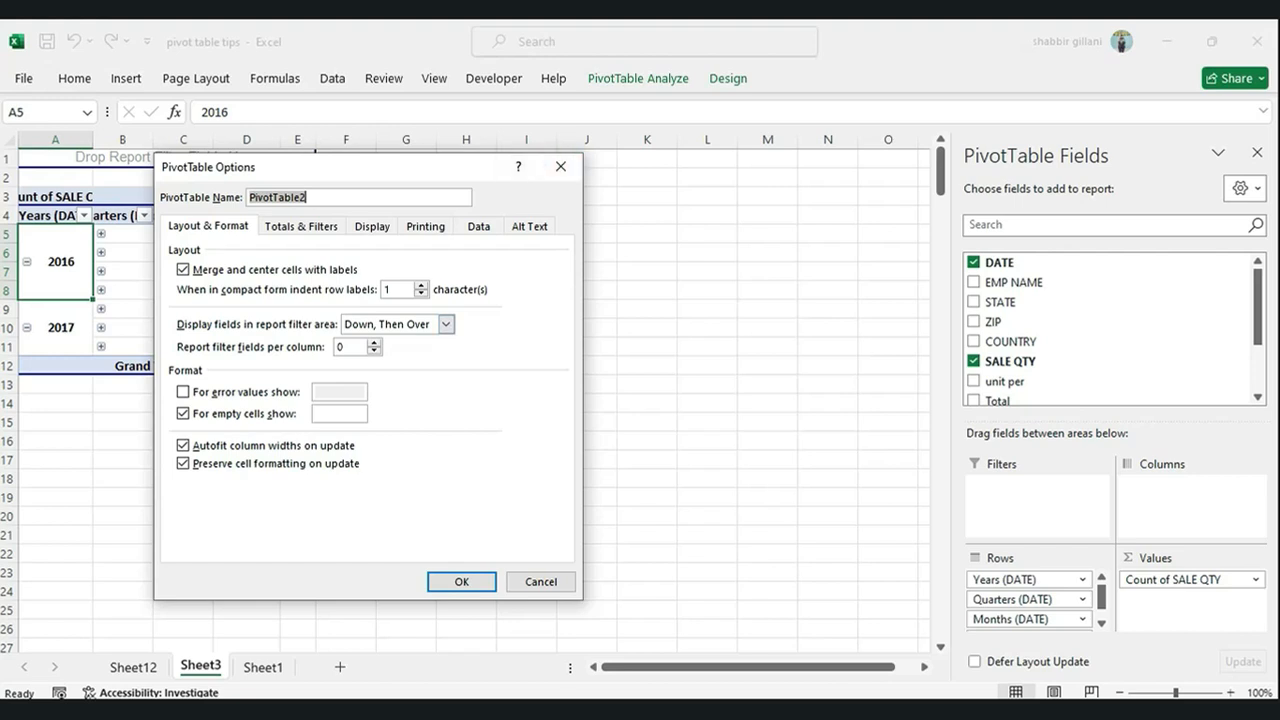
key("Return")
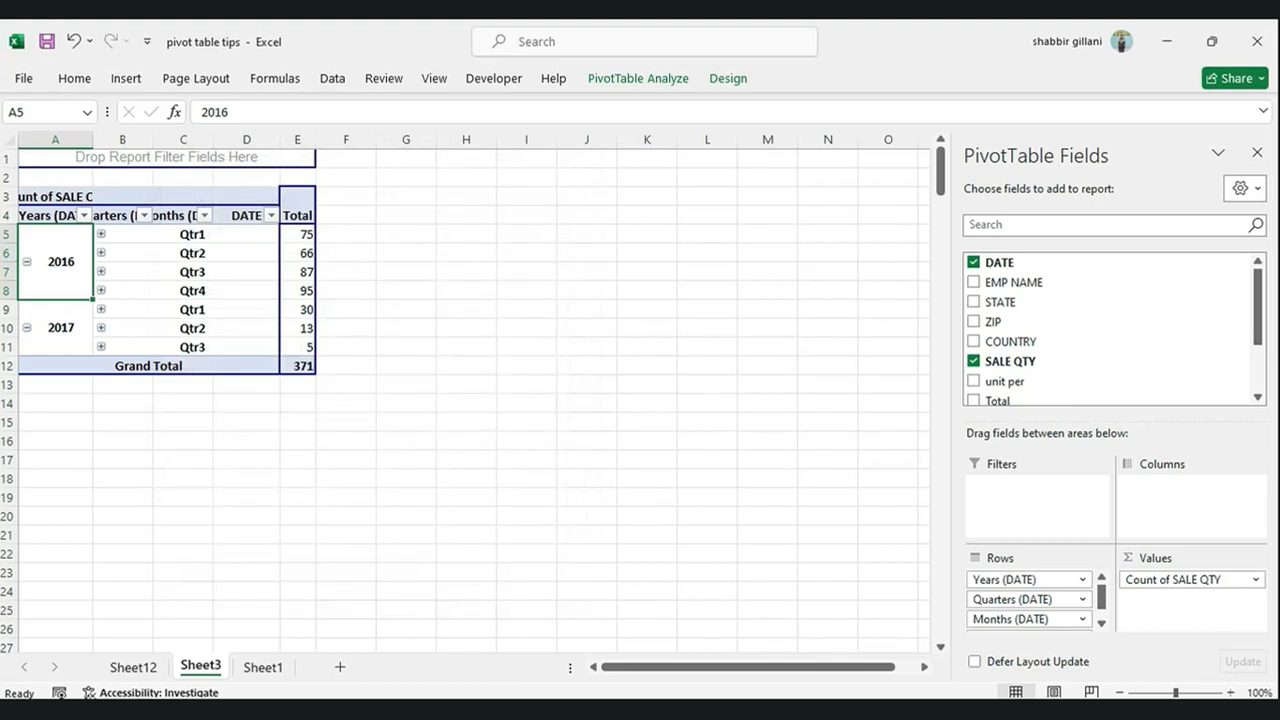
Add the EMP NAME, STATE and ZIP fields to the pivot table as report filters.
left_click_drag(1010, 282, 1037, 485)
left_click_drag(1000, 302, 1037, 505)
left_click_drag(993, 321, 1037, 525)
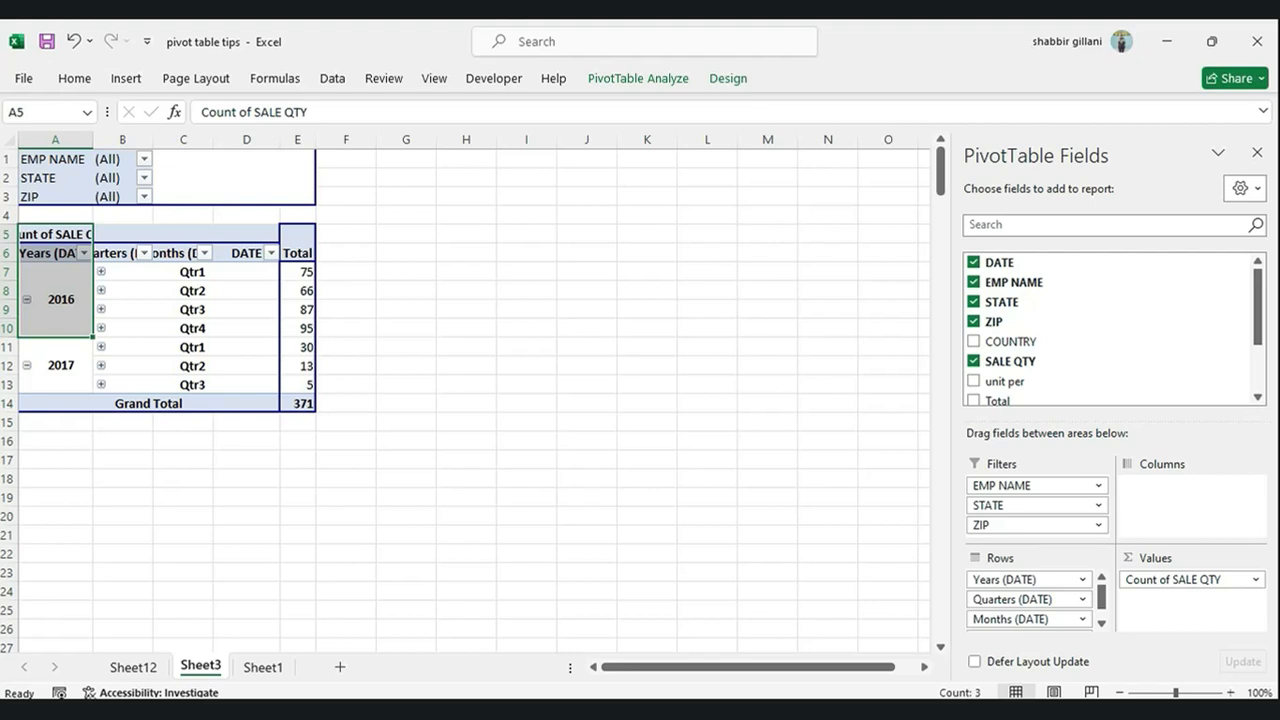
Set the display order of fields in the pivot table's report filter area to Over, Then Down.
left_click(55, 159)
right_click(62, 158)
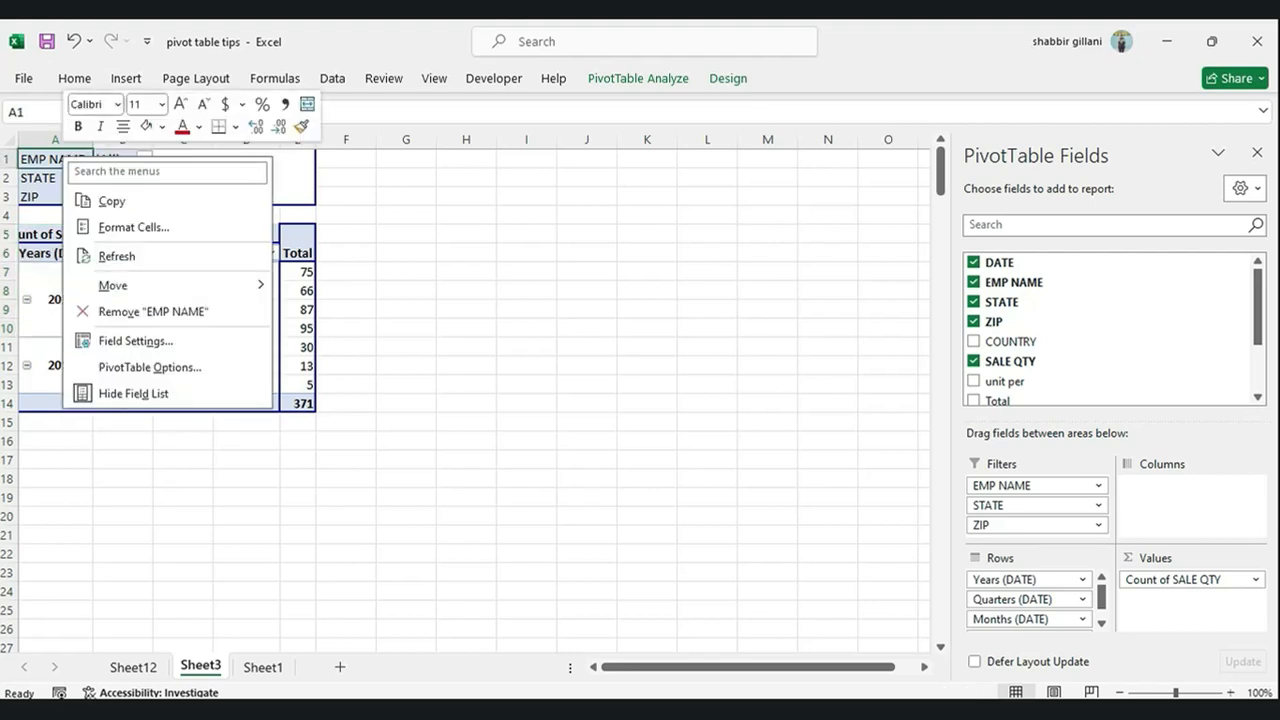
left_click(150, 367)
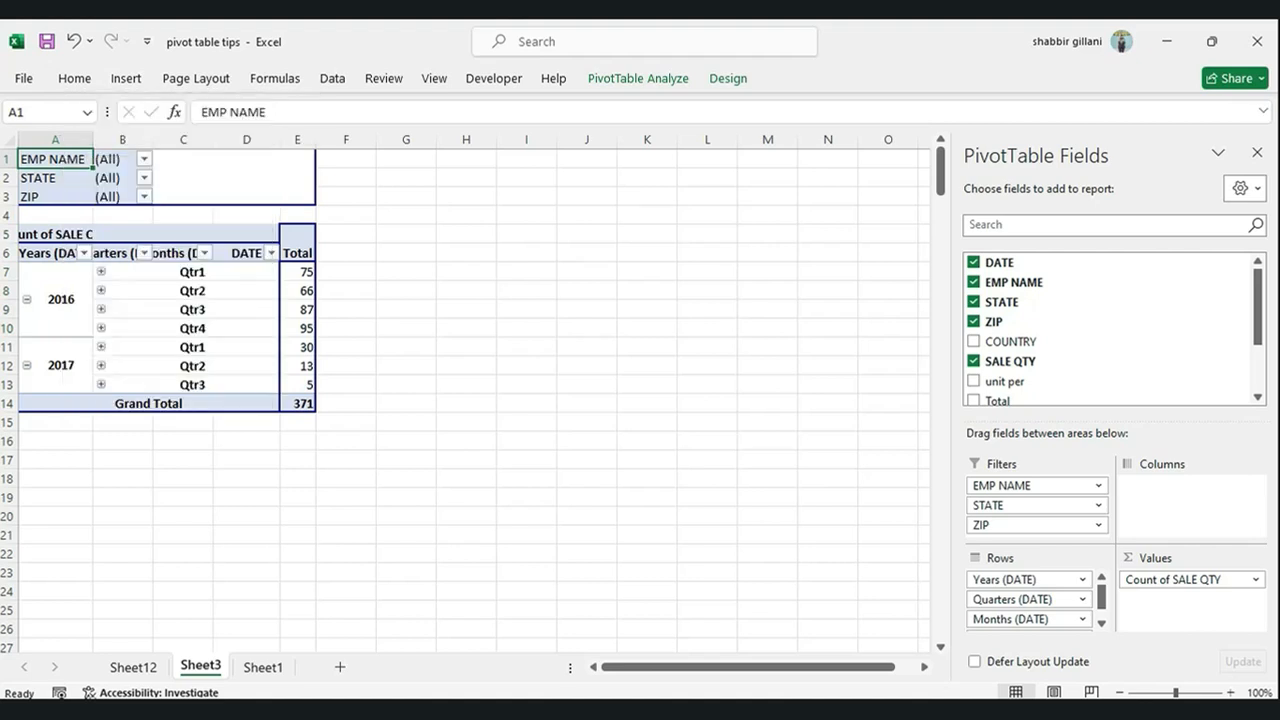
left_click_drag(200, 147, 441, 138)
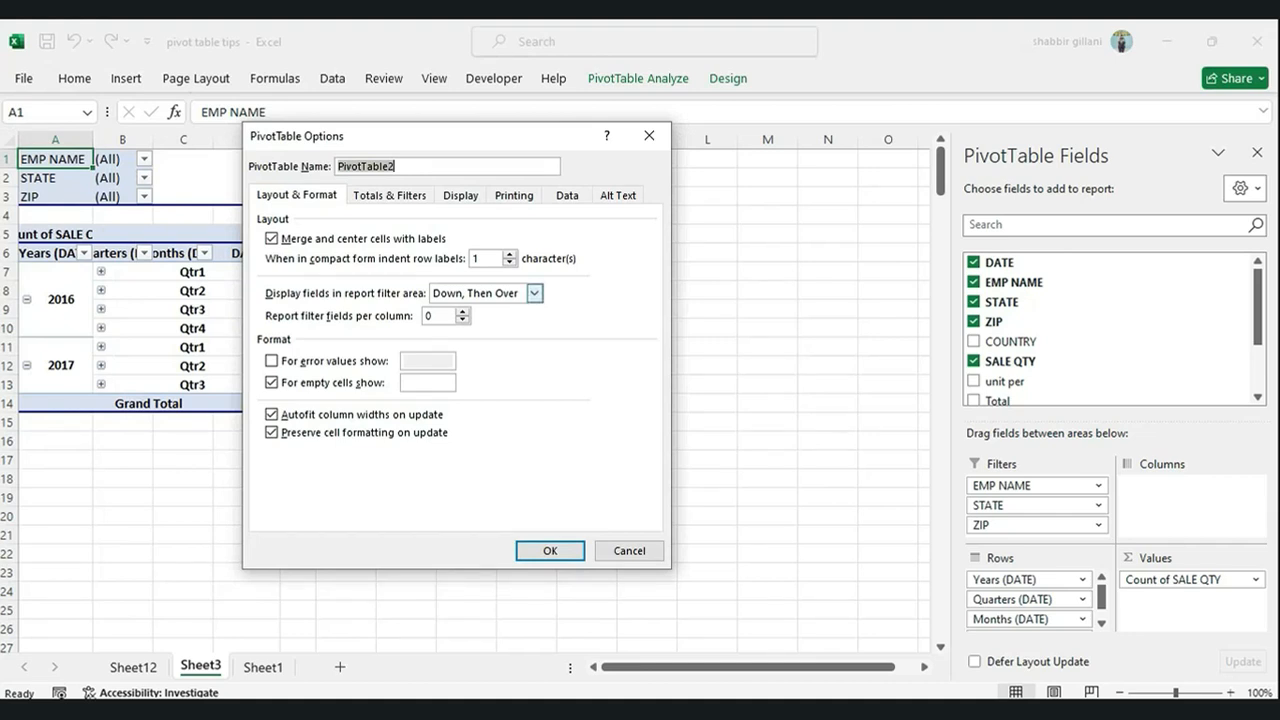
left_click(535, 292)
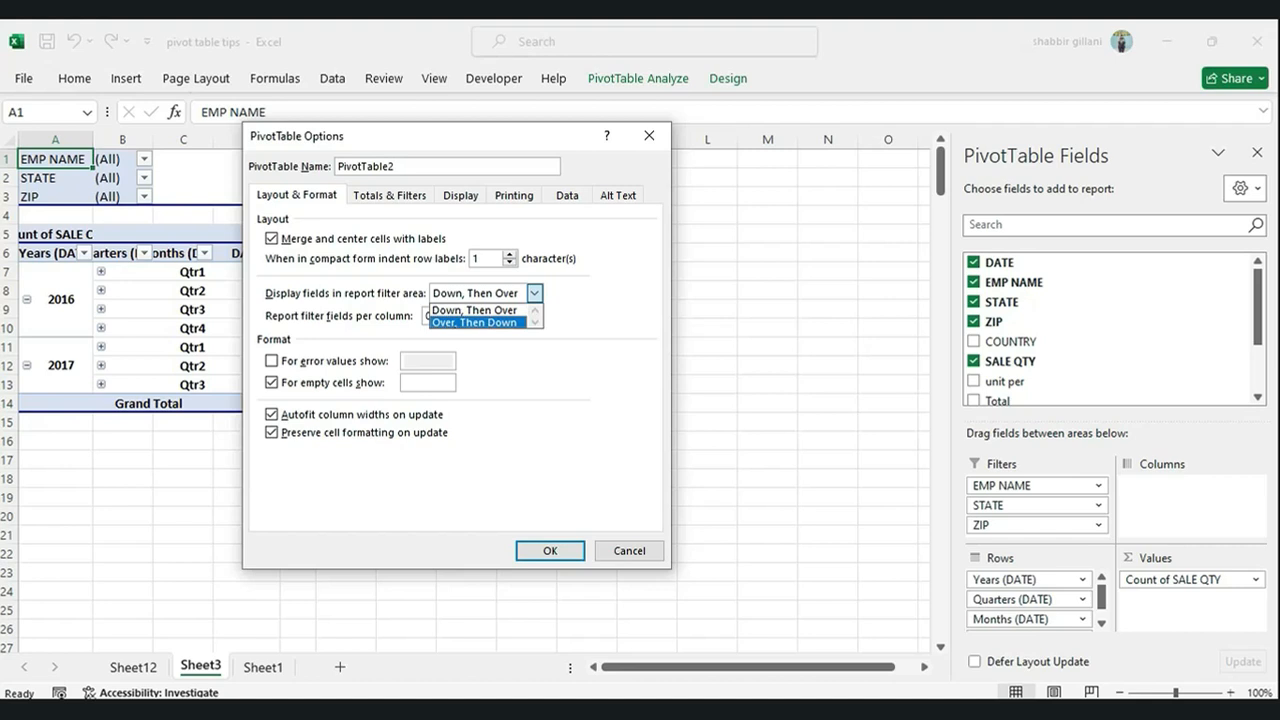
key("Return")
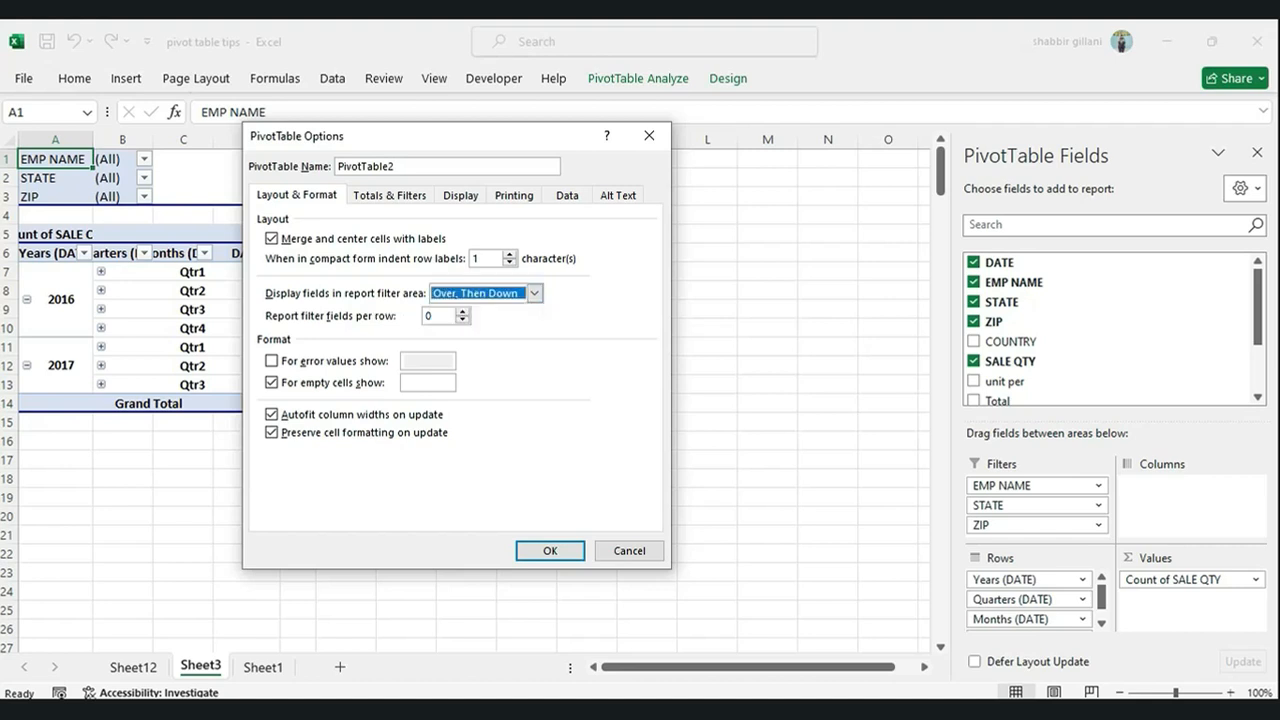
key("Return")
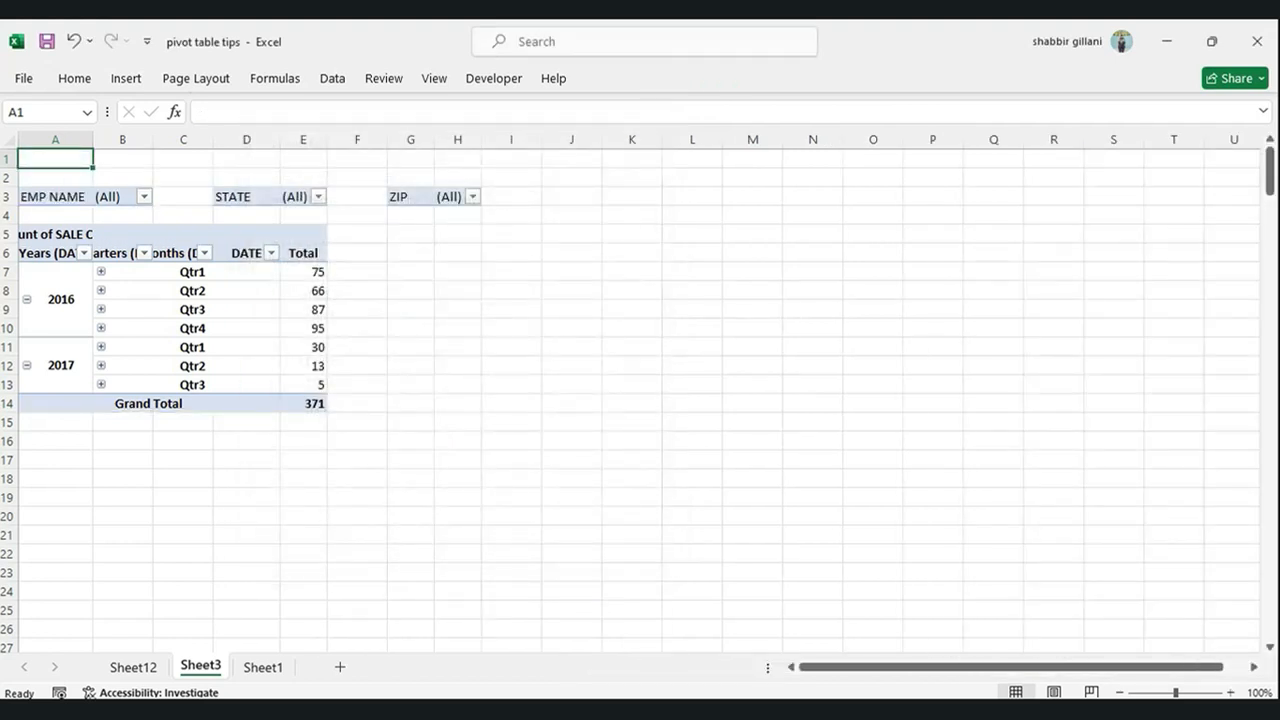
Set the pivot table's report filter fields per row to 2.
left_click(55, 196)
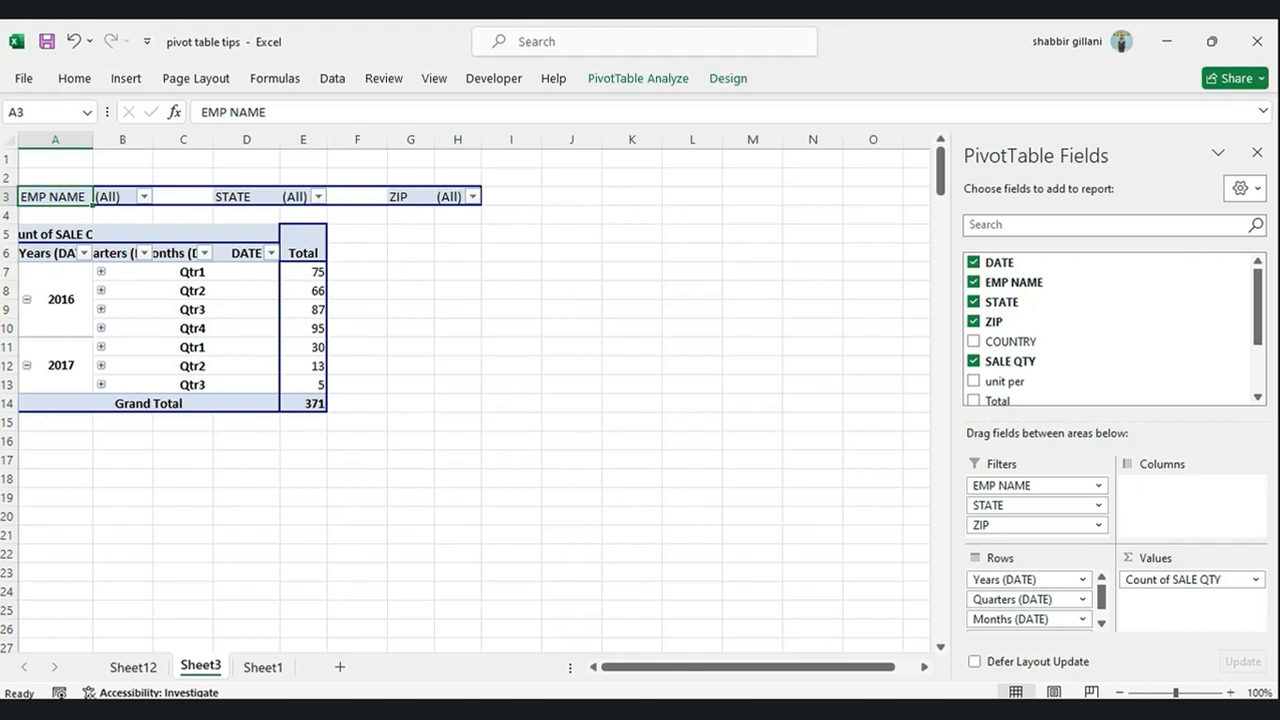
right_click(61, 193)
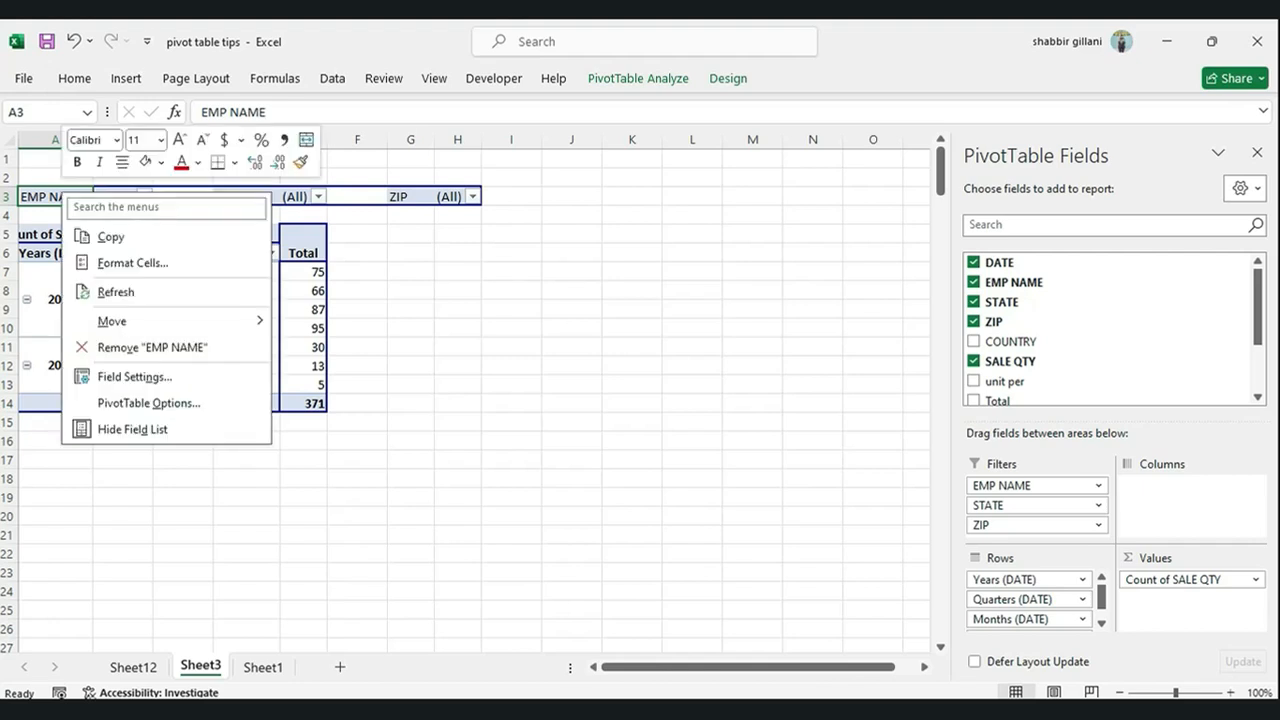
key("Escape")
key("shift+F10")
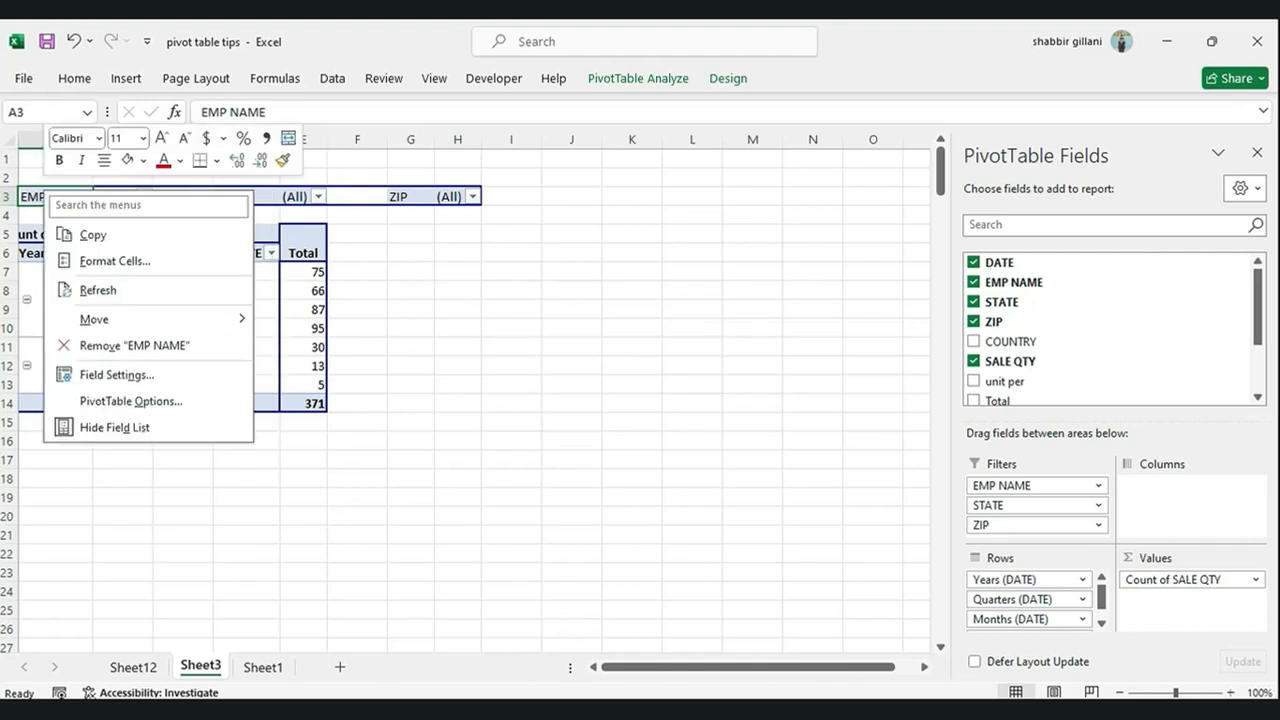
key("Return")
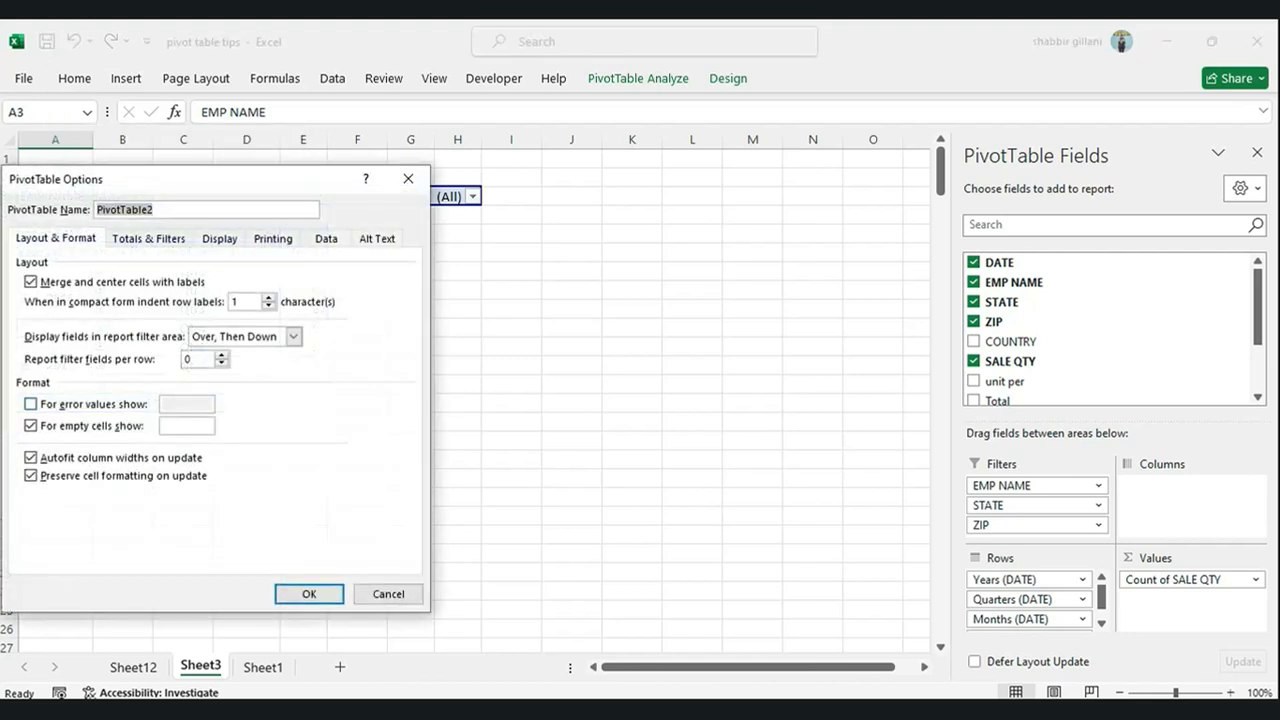
left_click_drag(239, 181, 435, 165)
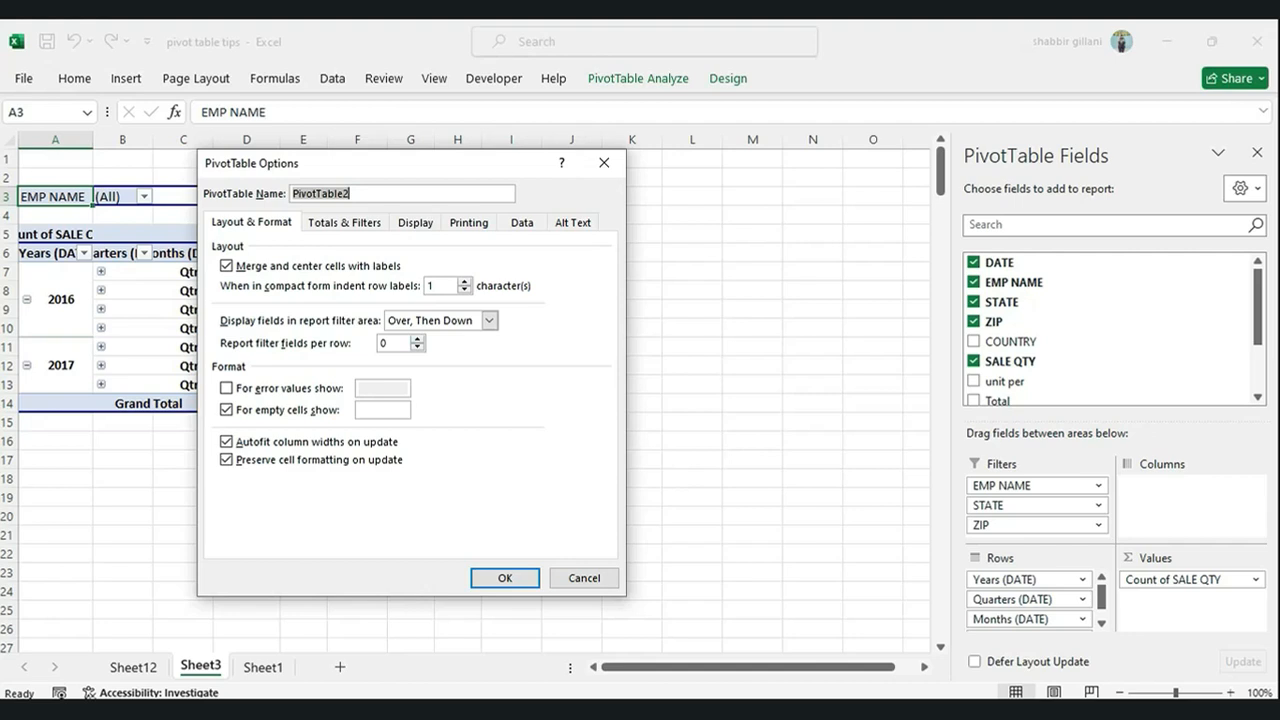
left_click(418, 339)
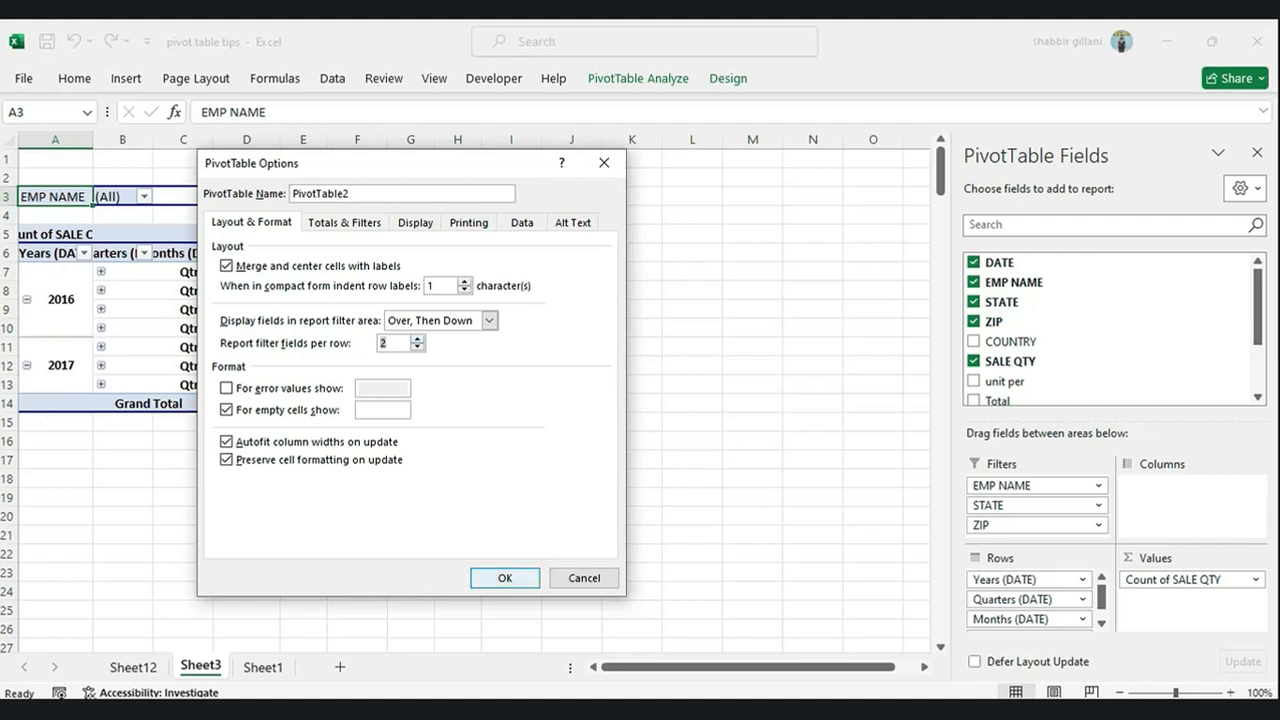
left_click(505, 578)
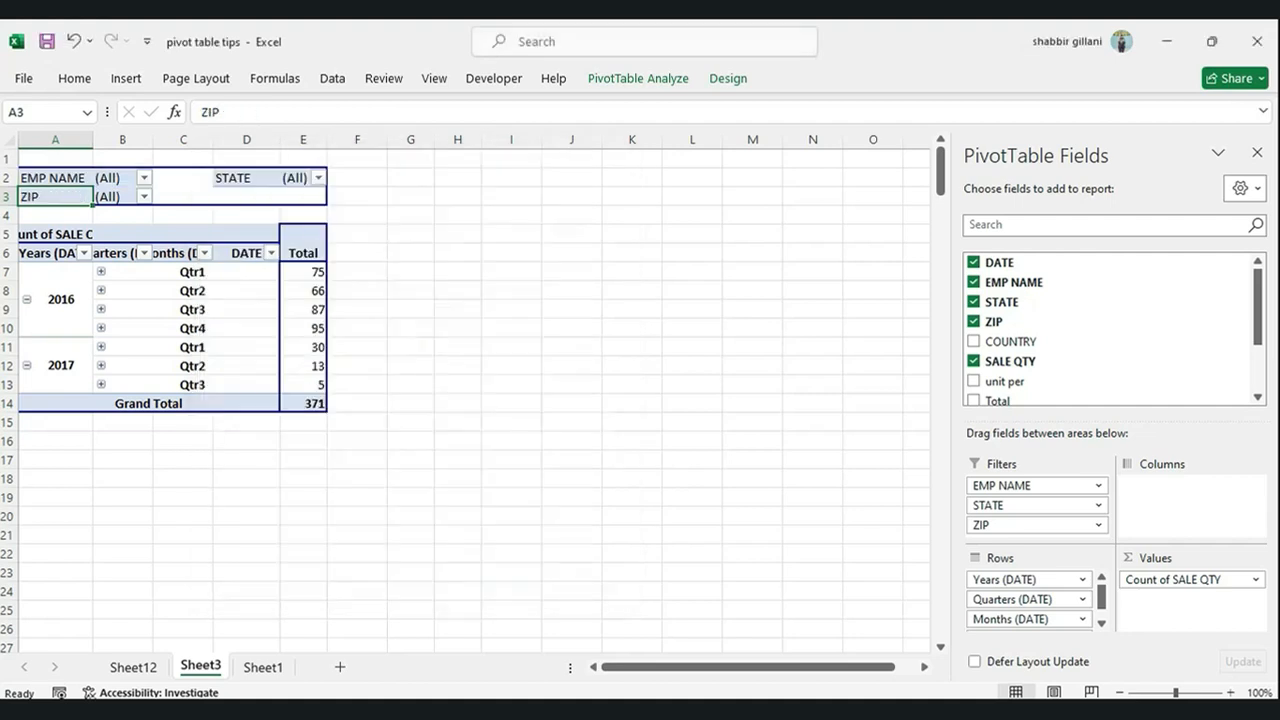
left_click(458, 253)
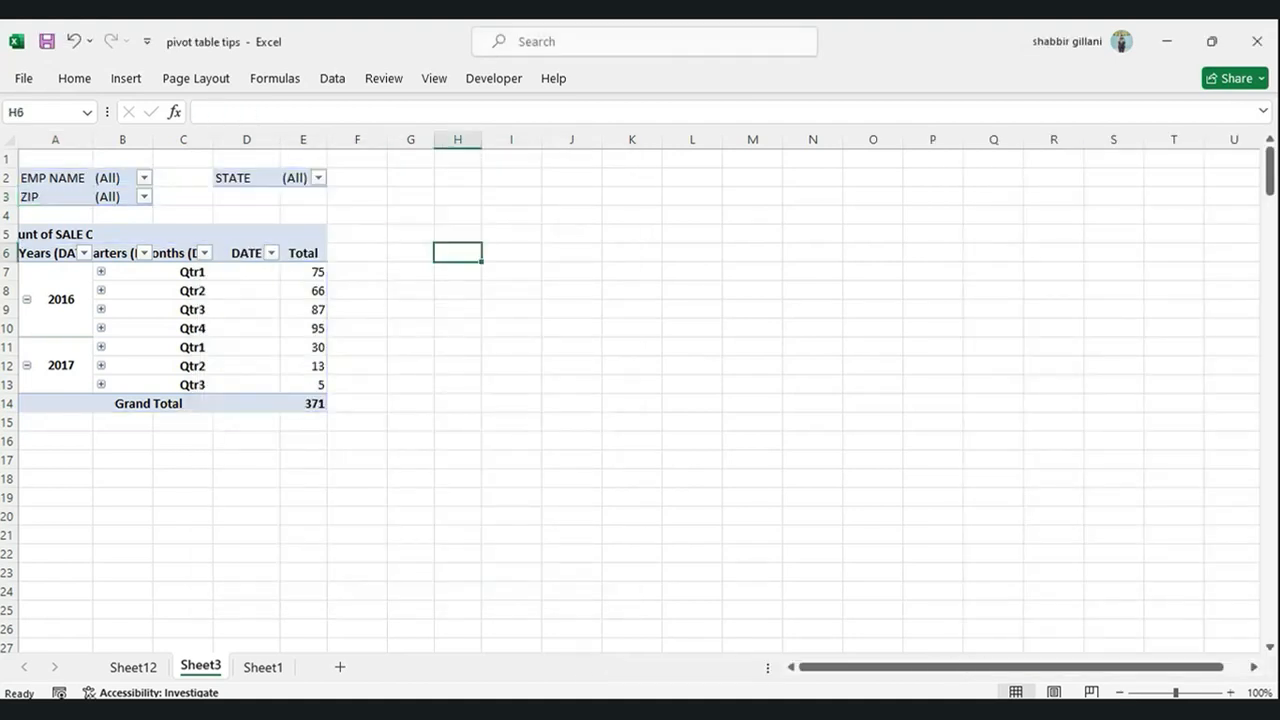
left_click(55, 196)
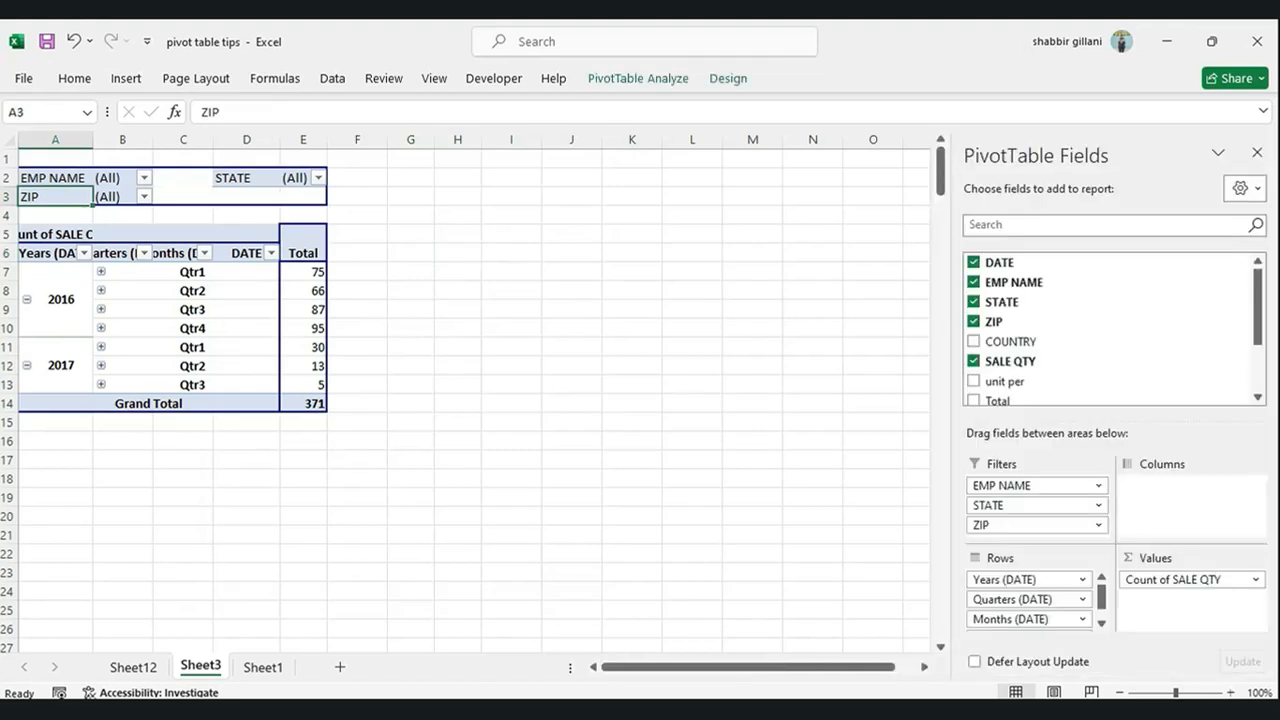
right_click(62, 192)
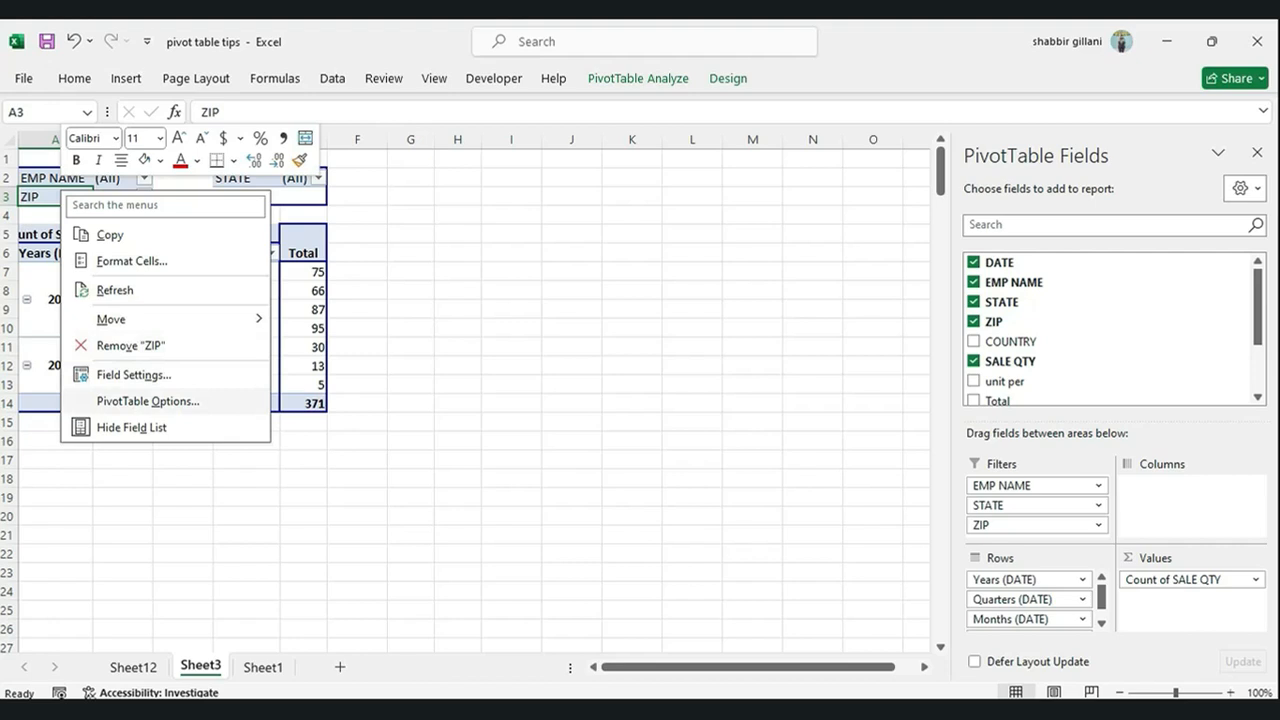
left_click(148, 401)
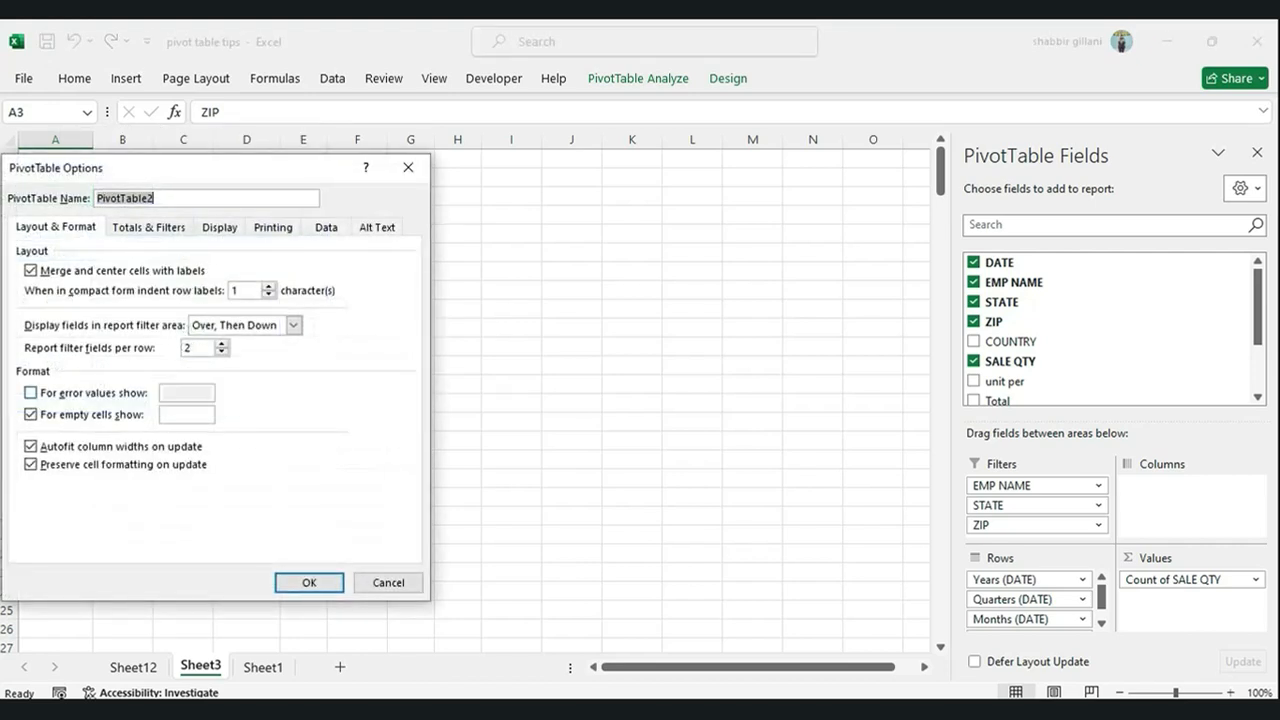
left_click_drag(200, 167, 448, 105)
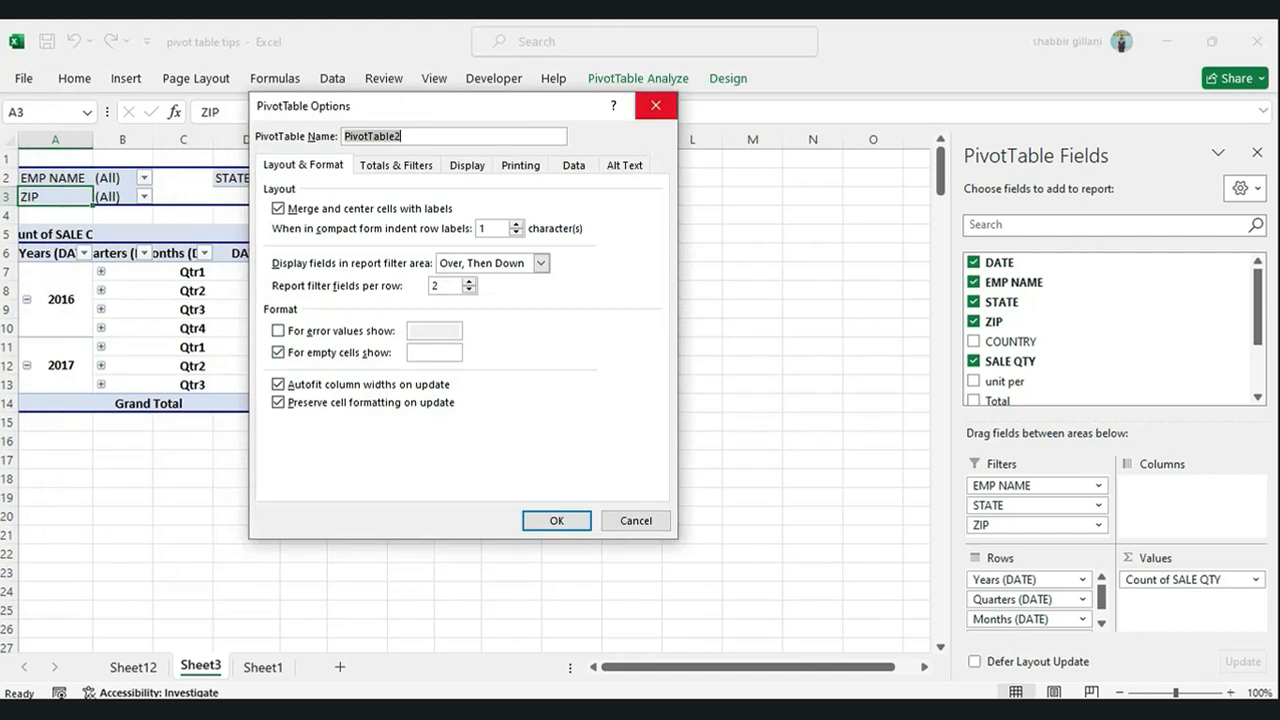
left_click(656, 105)
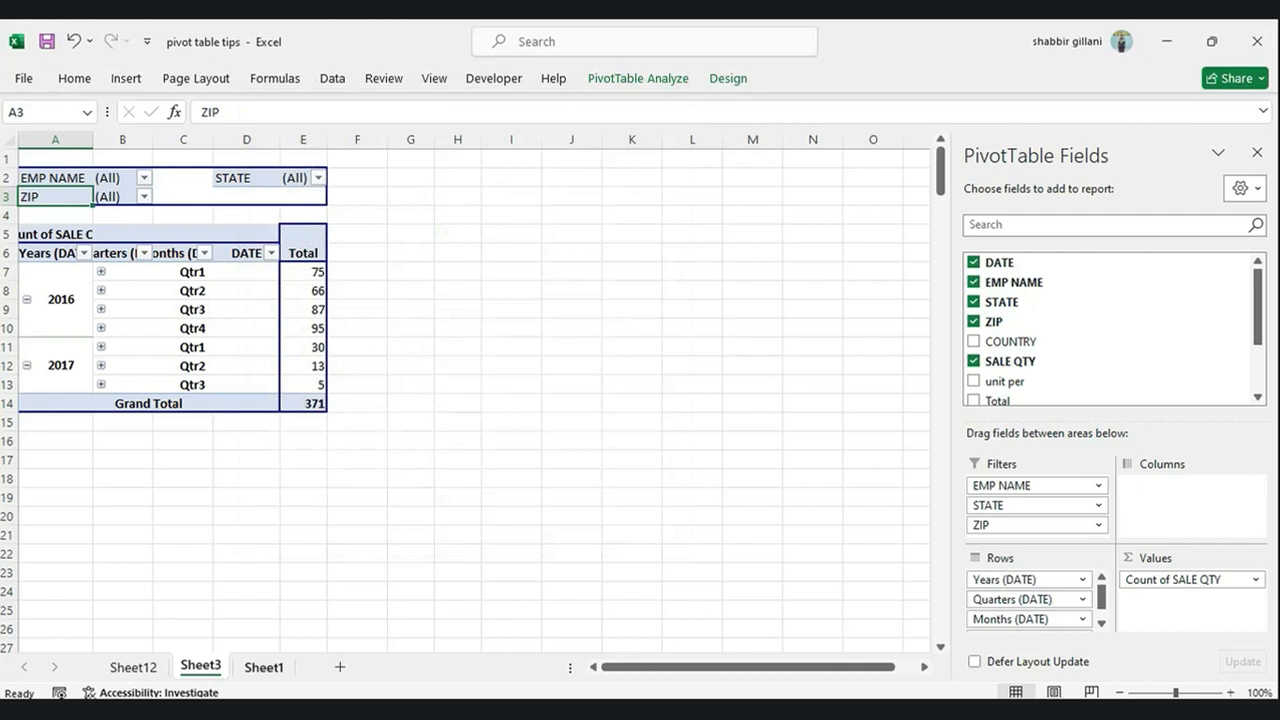
Create a pivot table on a new worksheet from the Sheet1 sales data in range $A$1:$H$372.
left_click(264, 667)
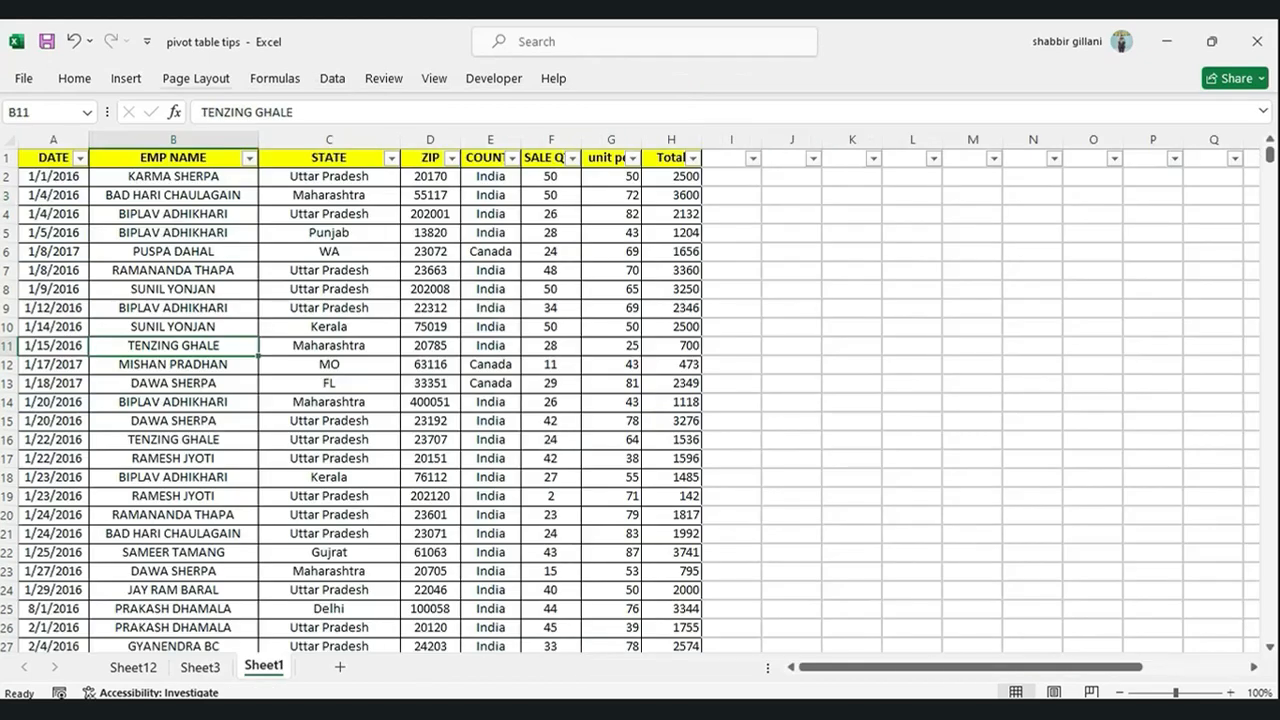
left_click(126, 78)
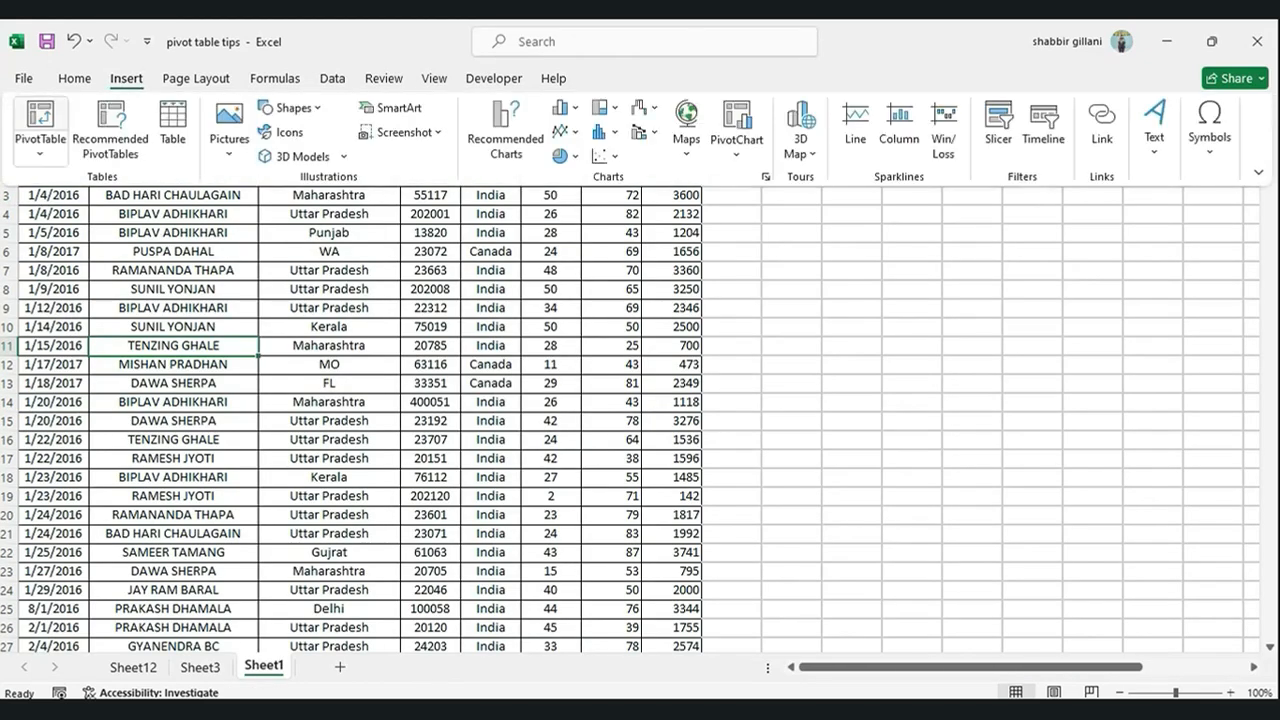
left_click(40, 125)
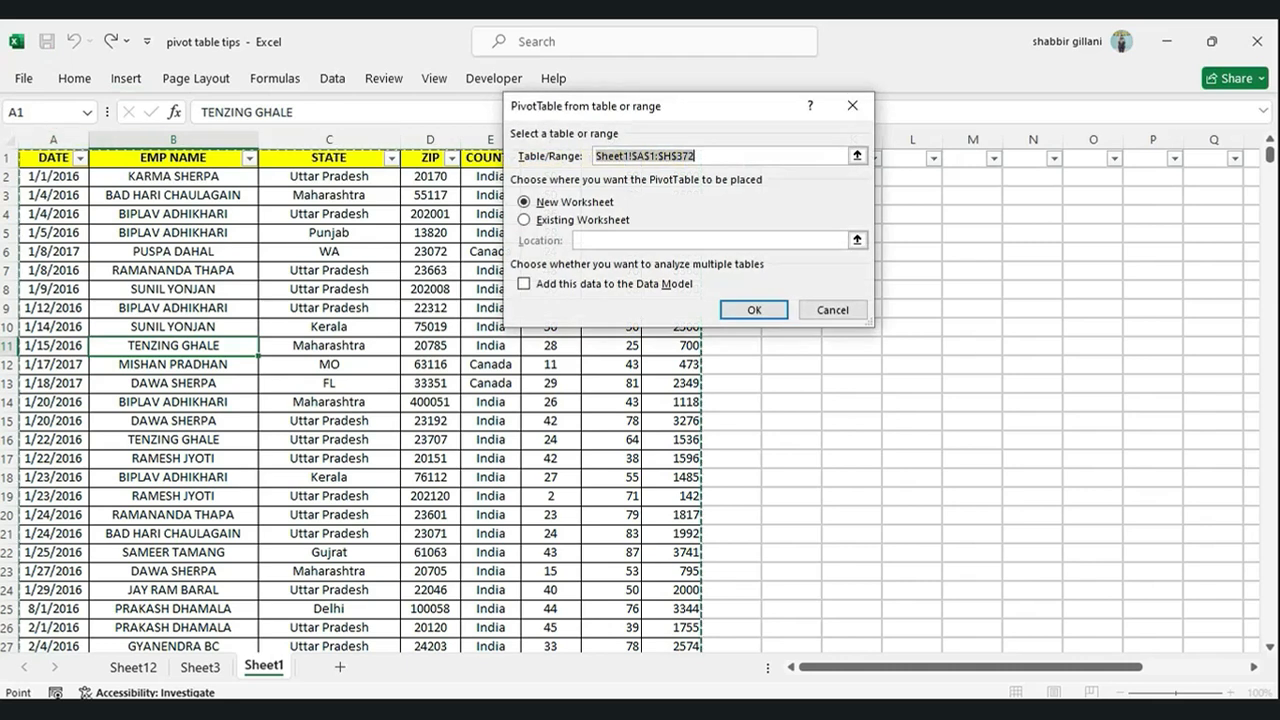
left_click(754, 310)
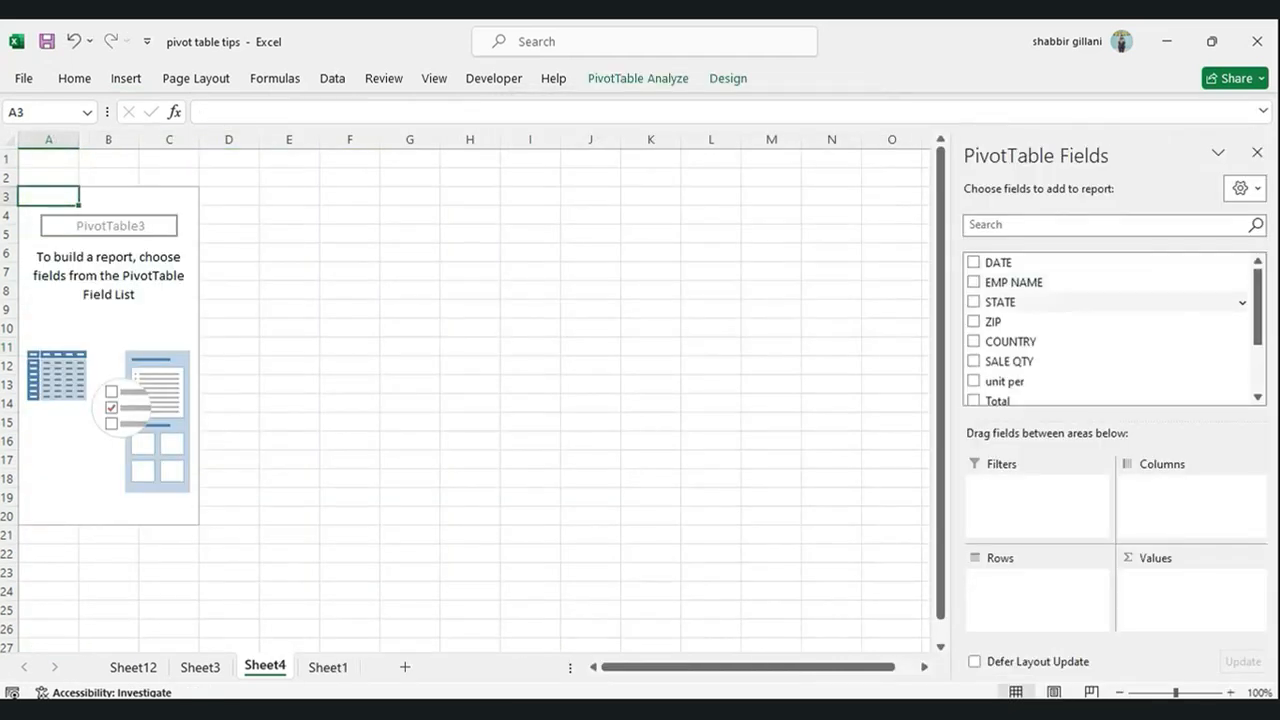
Add the STATE field to the new pivot table's rows and the Total field to its values.
left_click_drag(1001, 302, 1037, 598)
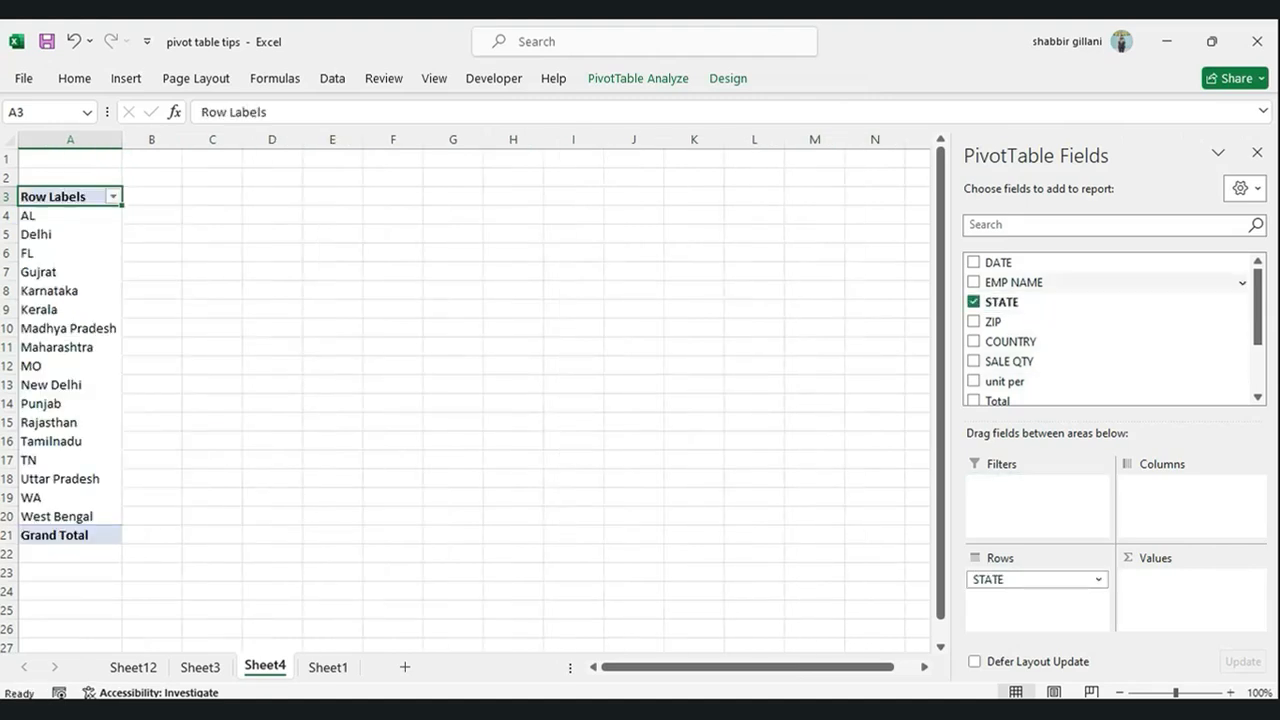
scroll(1110, 314, "down", 2)
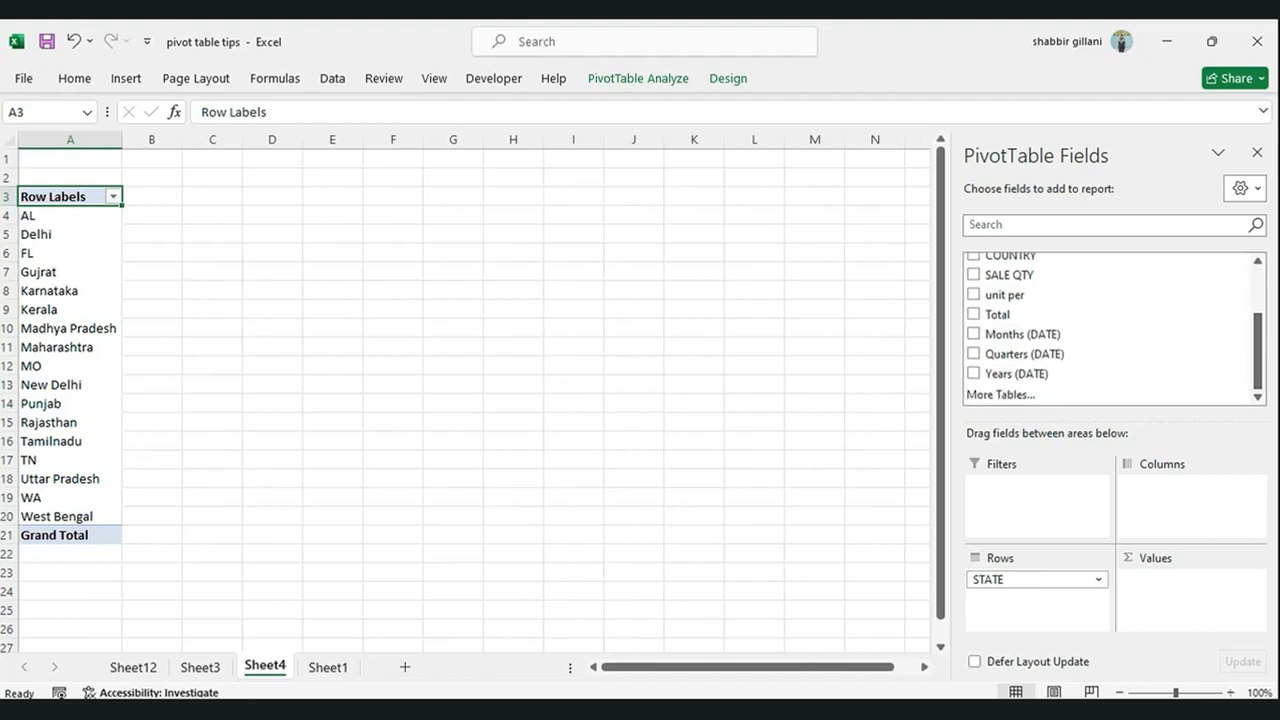
left_click_drag(1110, 314, 1190, 585)
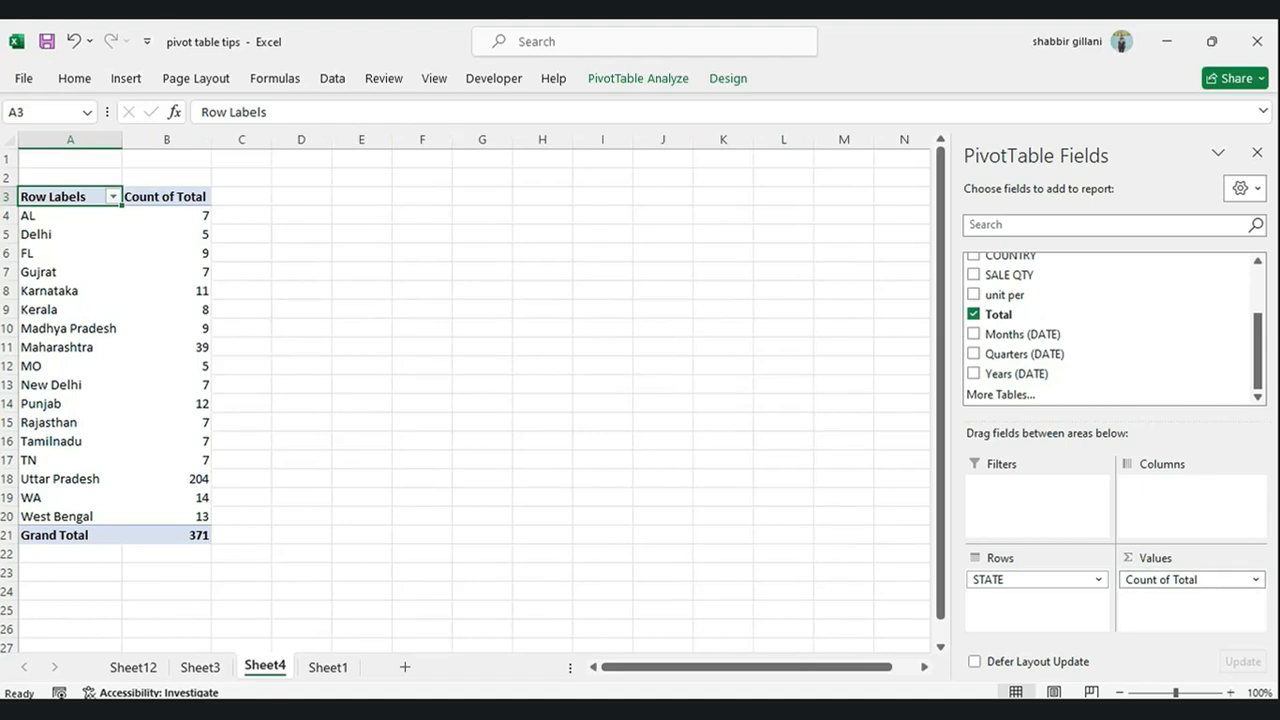
Summarize the pivot table's Total value field by Sum instead of Count.
left_click(1190, 579)
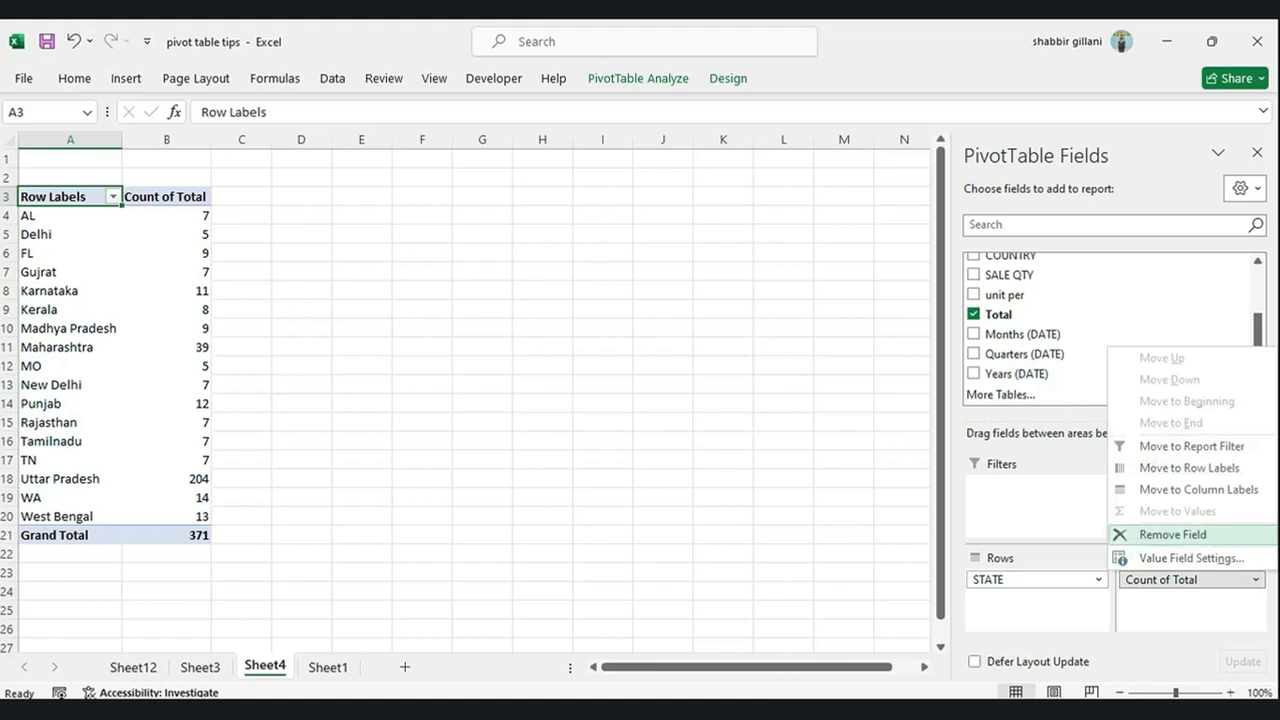
left_click(1190, 558)
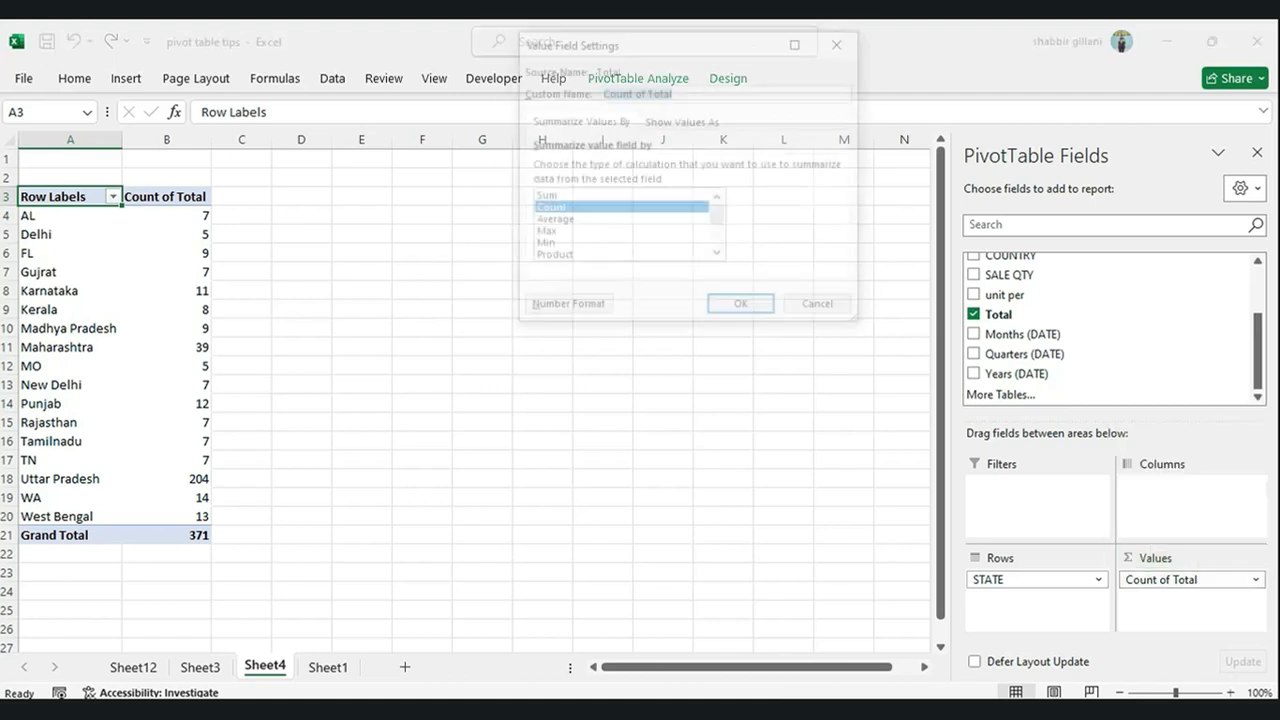
left_click(620, 196)
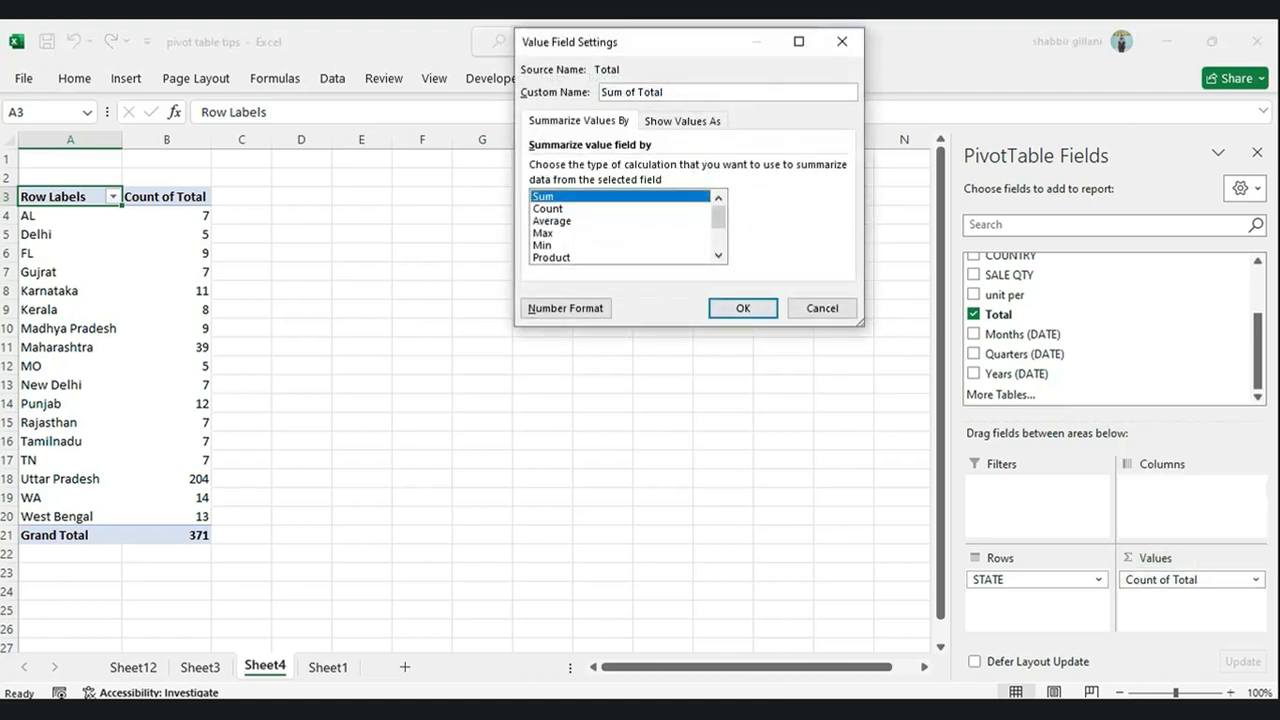
left_click(743, 308)
left_click(161, 310)
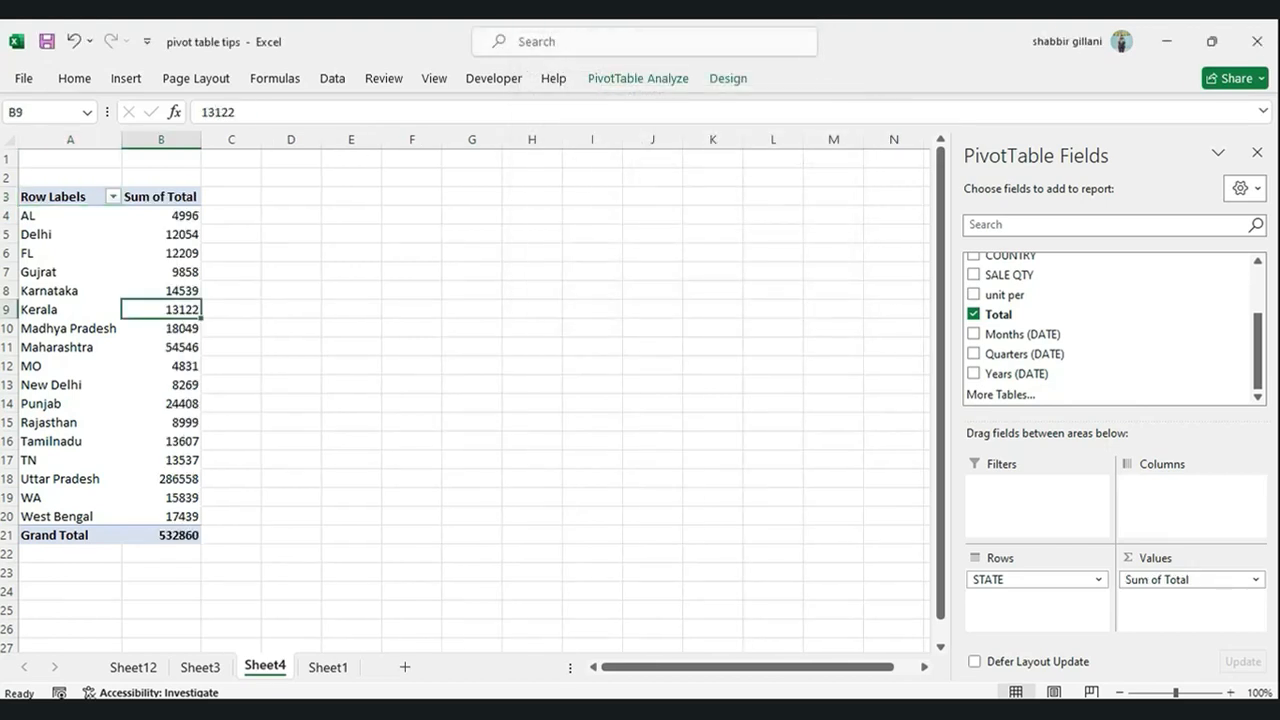
left_click(163, 214)
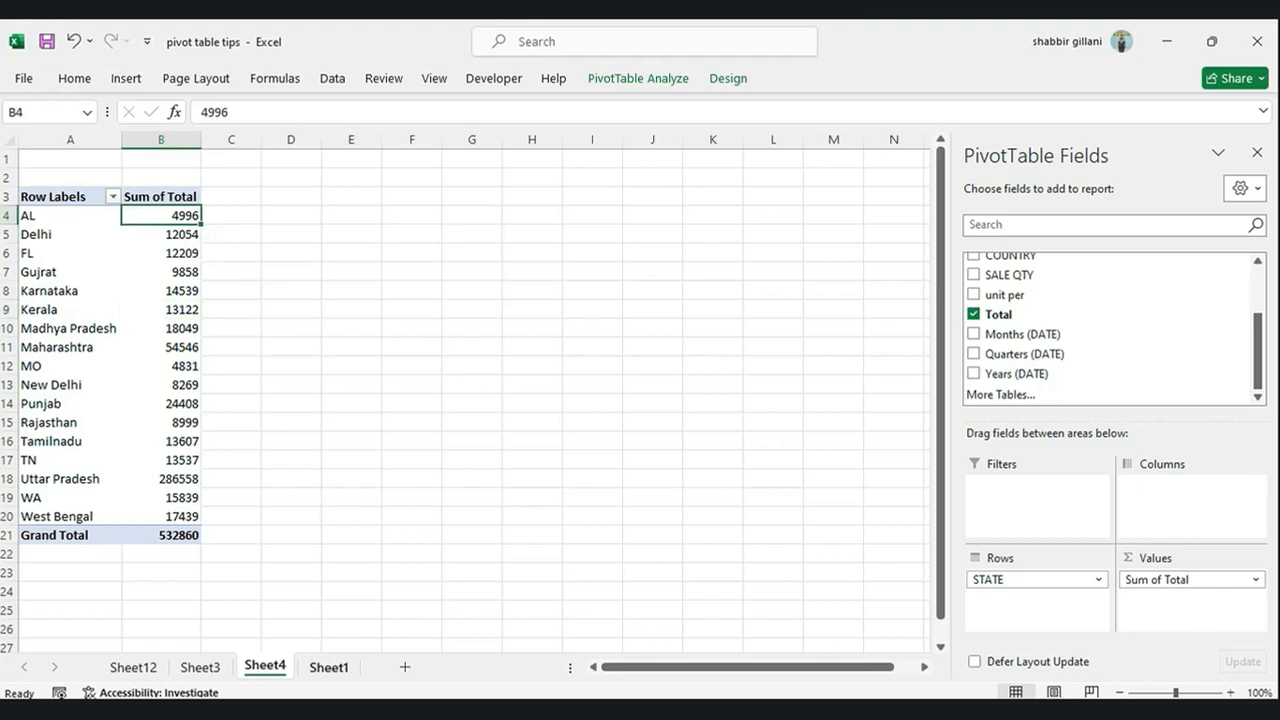
Replace the sale quantity in cell F8 of Sheet1 with "na" and inspect the row's Total formula in H8.
key("ctrl+Page_Down")
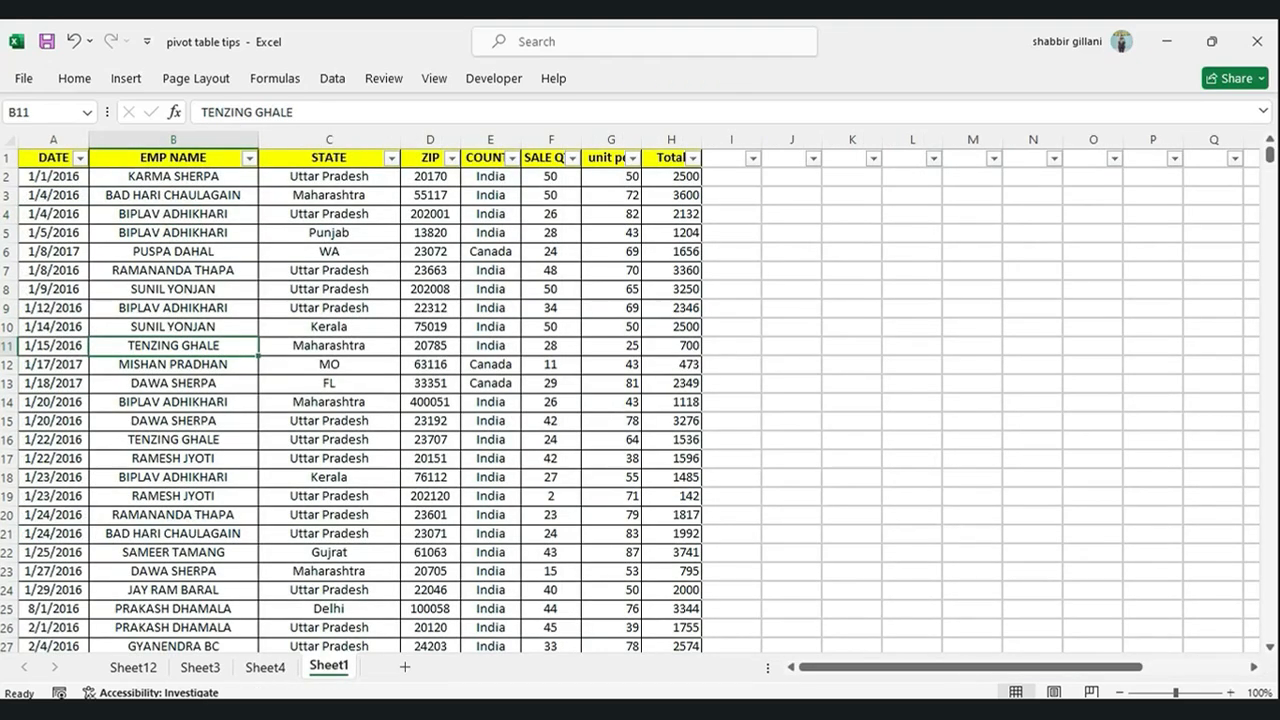
left_click(551, 290)
type("na")
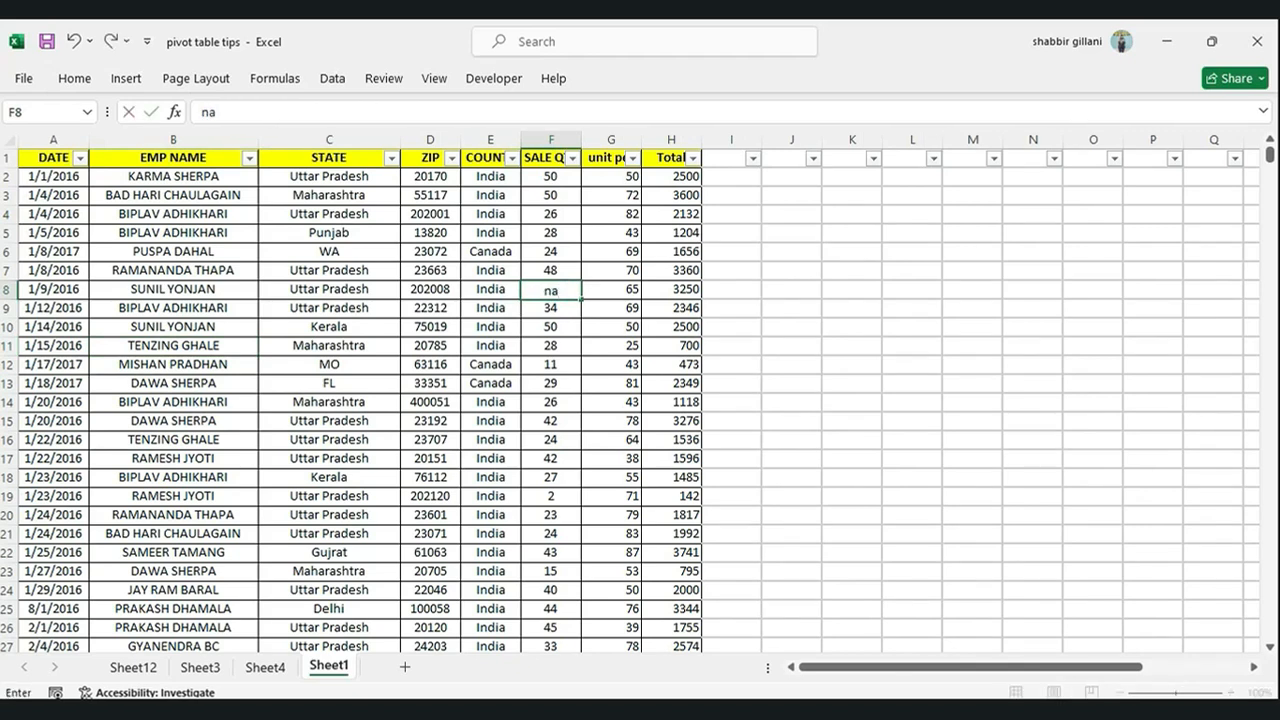
key("Return")
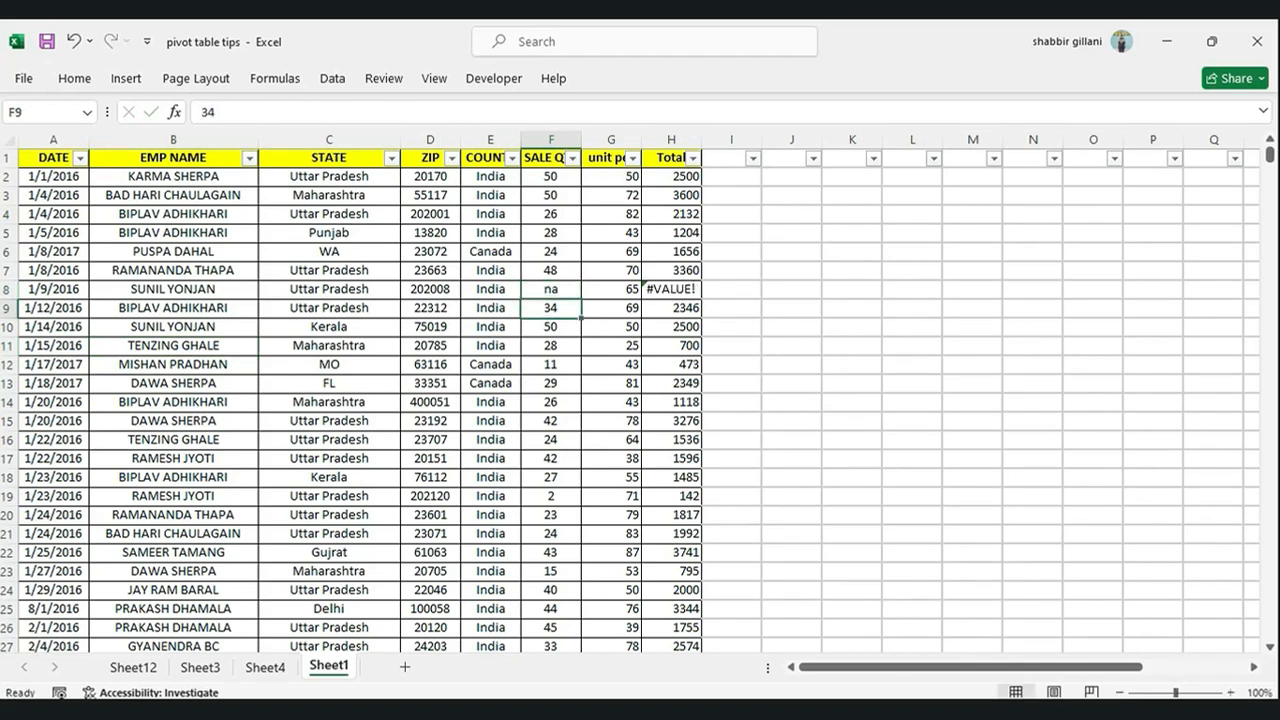
left_click(671, 290)
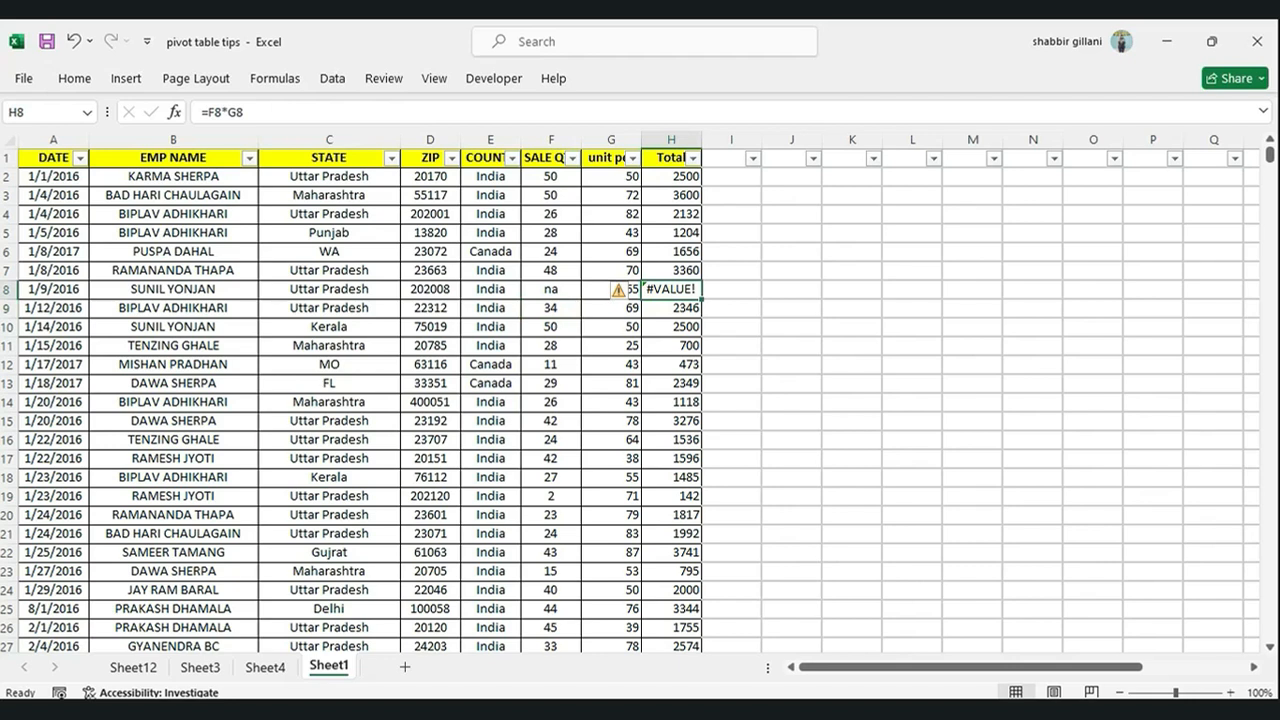
Refresh the pivot table on Sheet4 with the changed source data and check the Uttar Pradesh row.
left_click(265, 667)
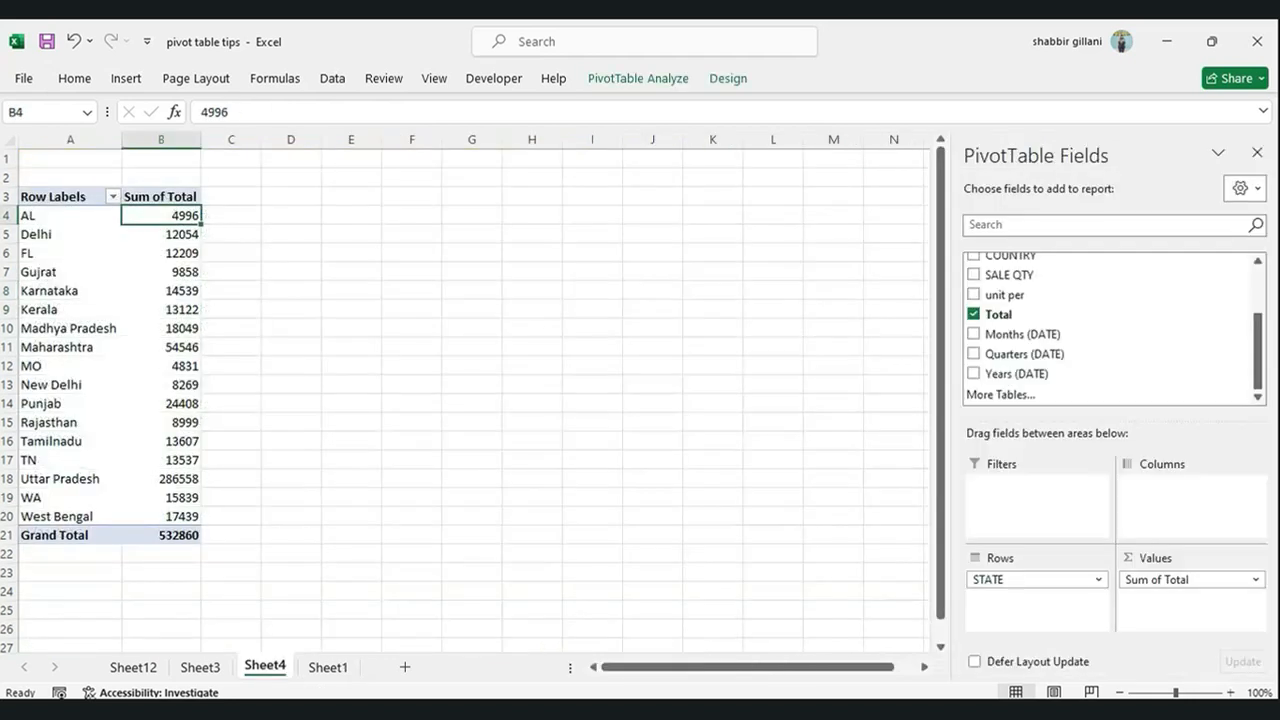
right_click(177, 218)
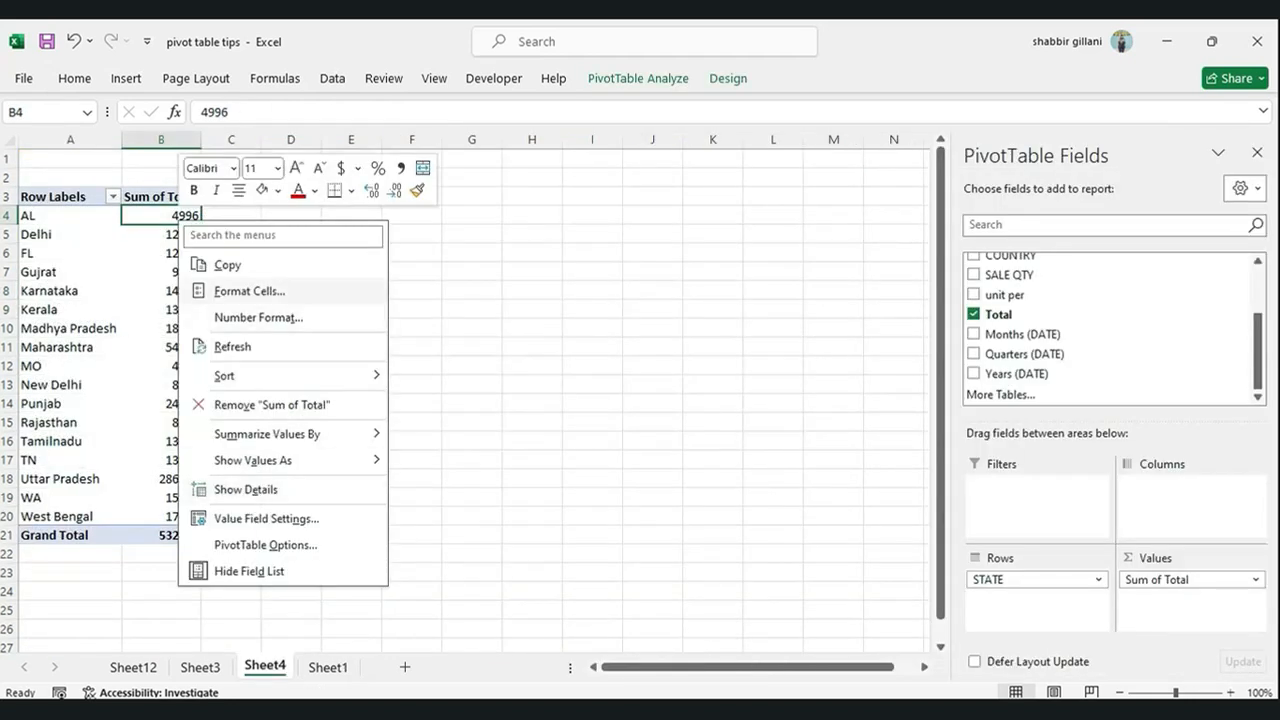
key("Escape")
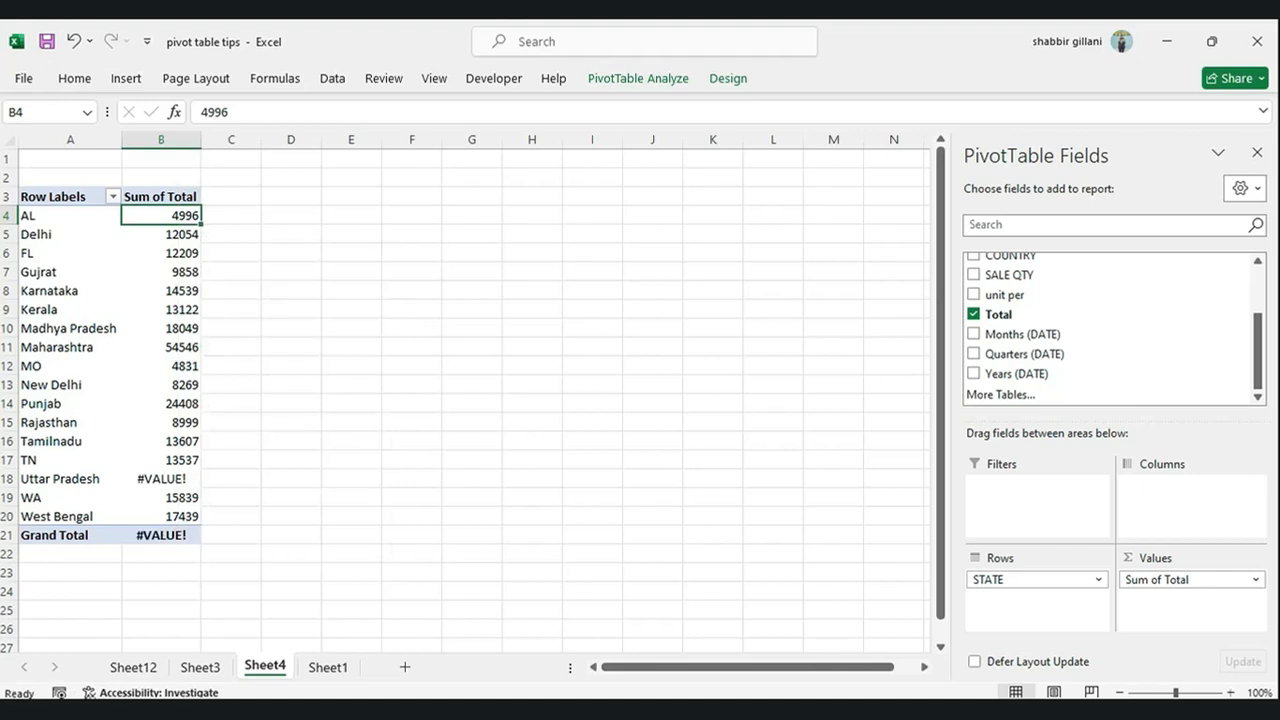
left_click(51, 478)
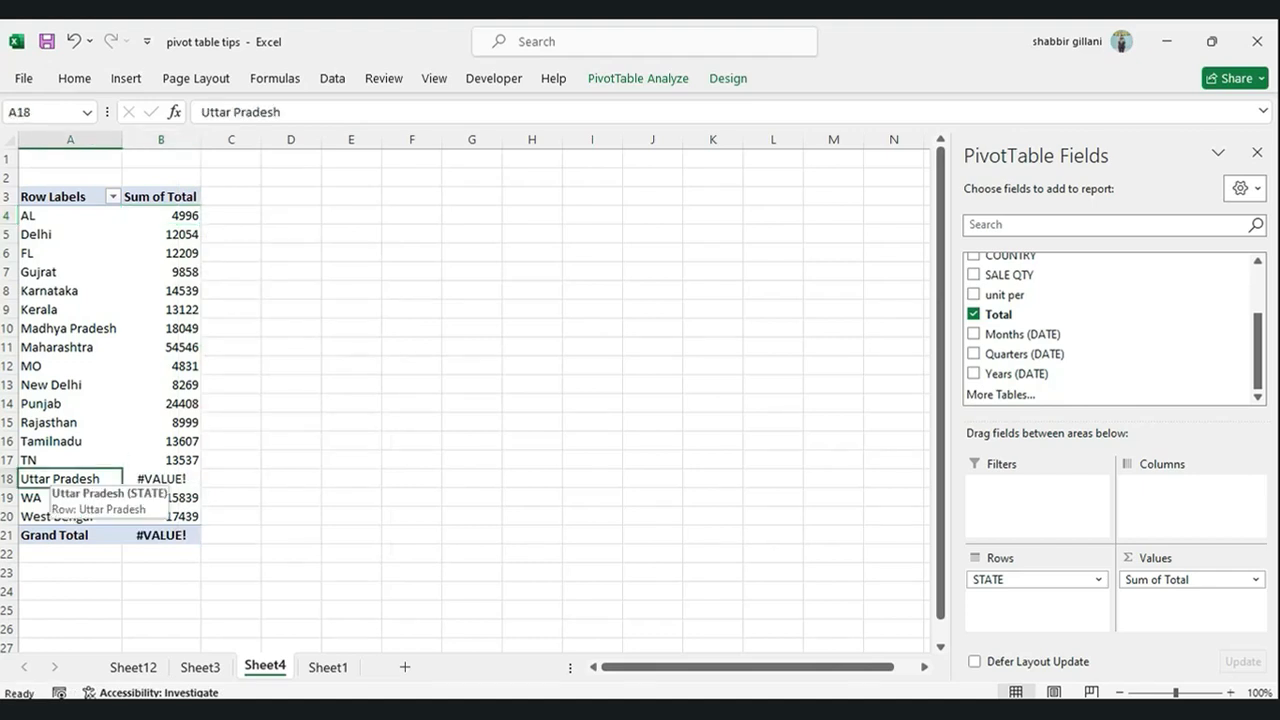
Set the Sheet4 pivot table's options to show "n/a" for error values.
left_click(160, 478)
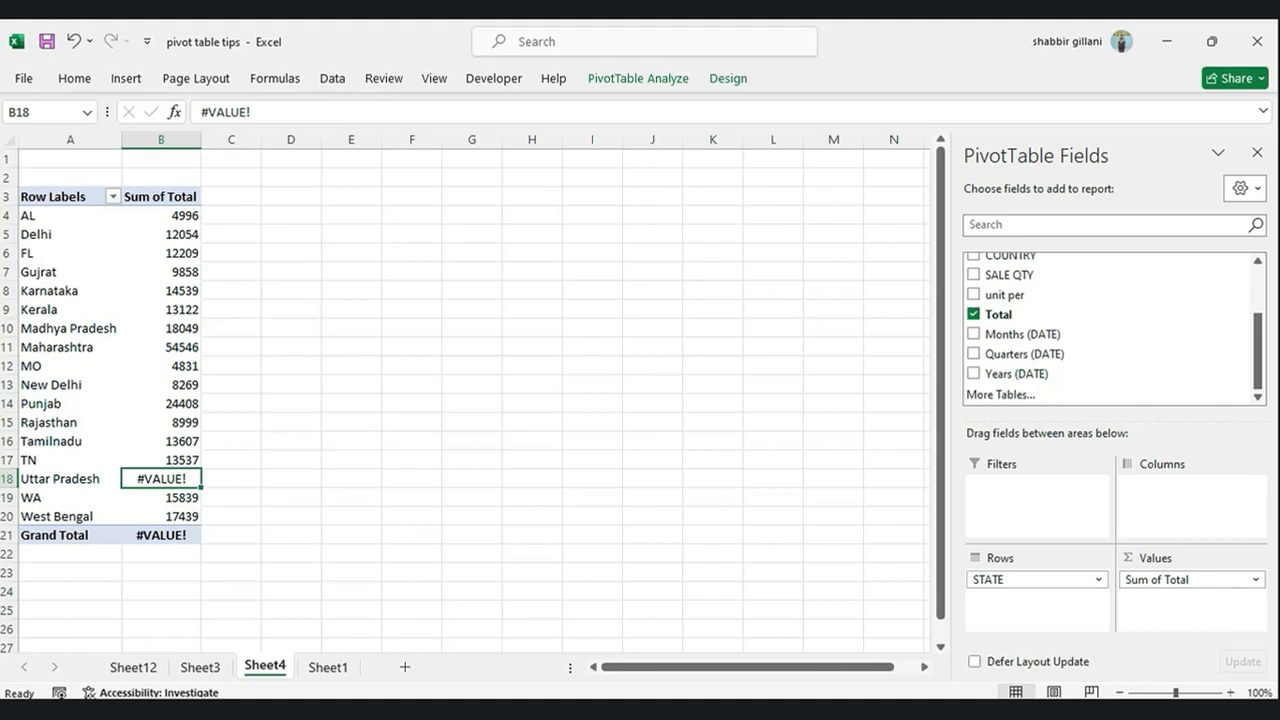
right_click(155, 480)
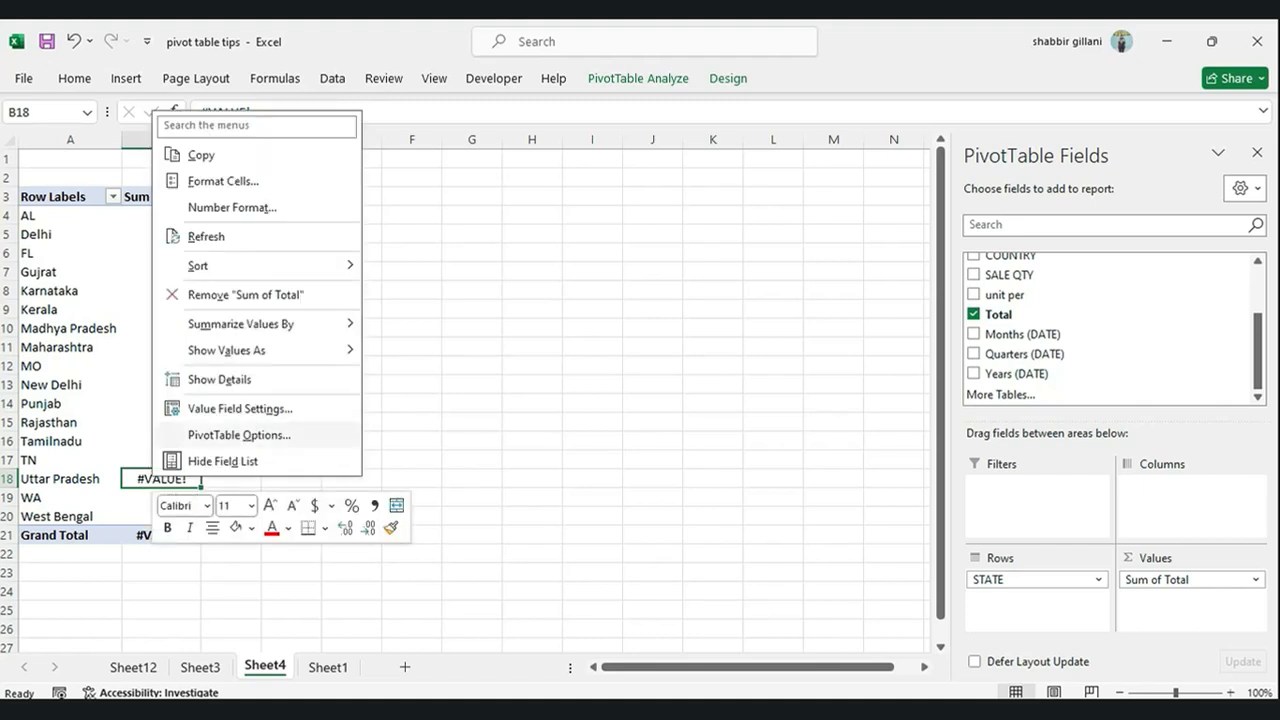
left_click(239, 434)
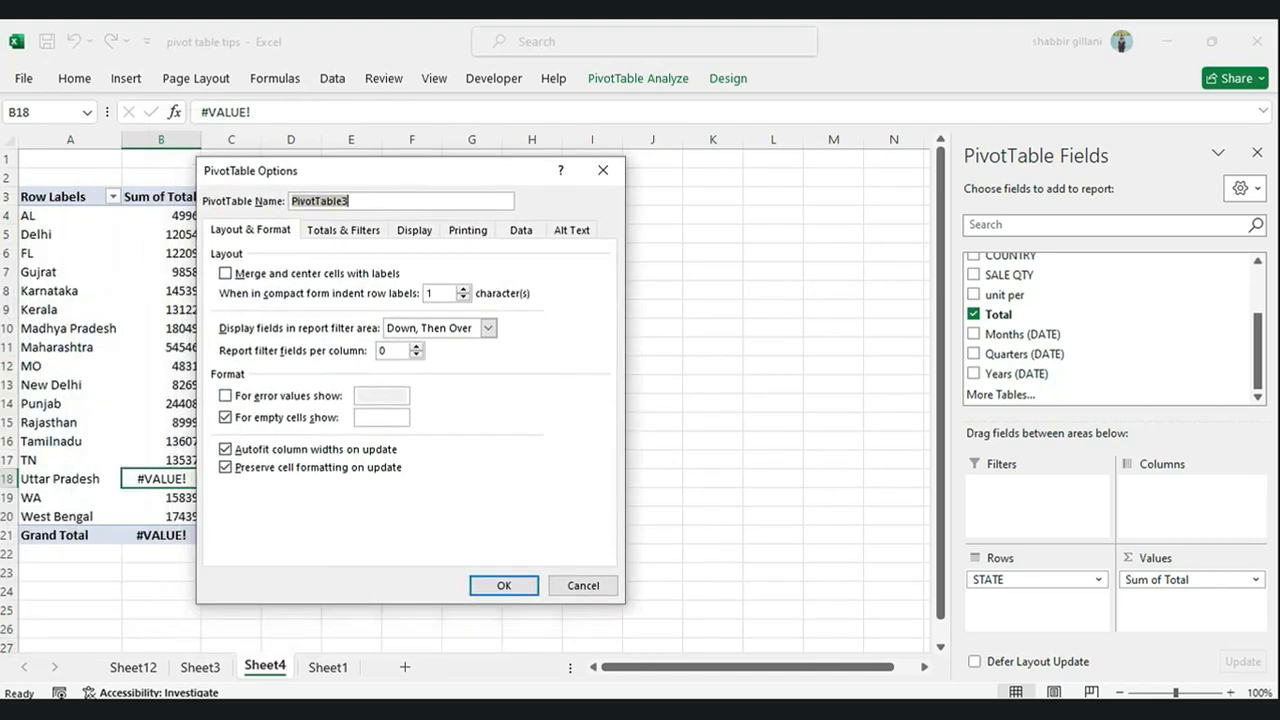
left_click(225, 396)
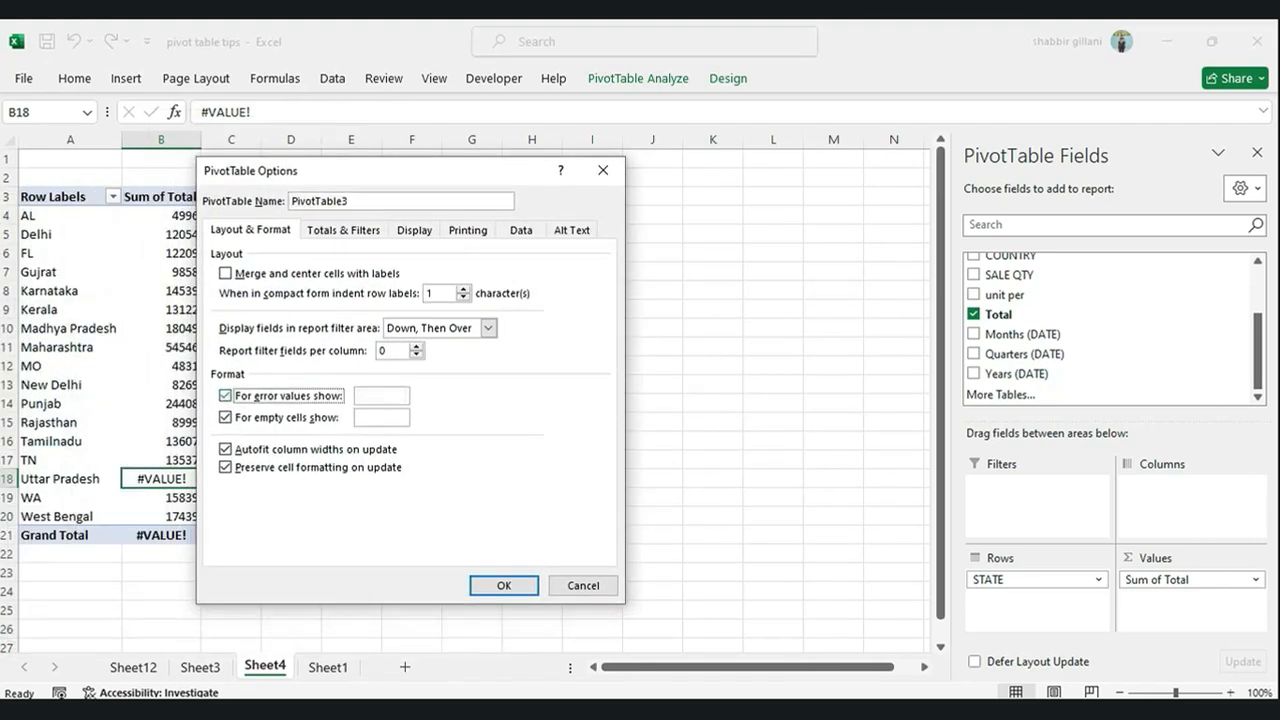
left_click(381, 396)
type("n/a")
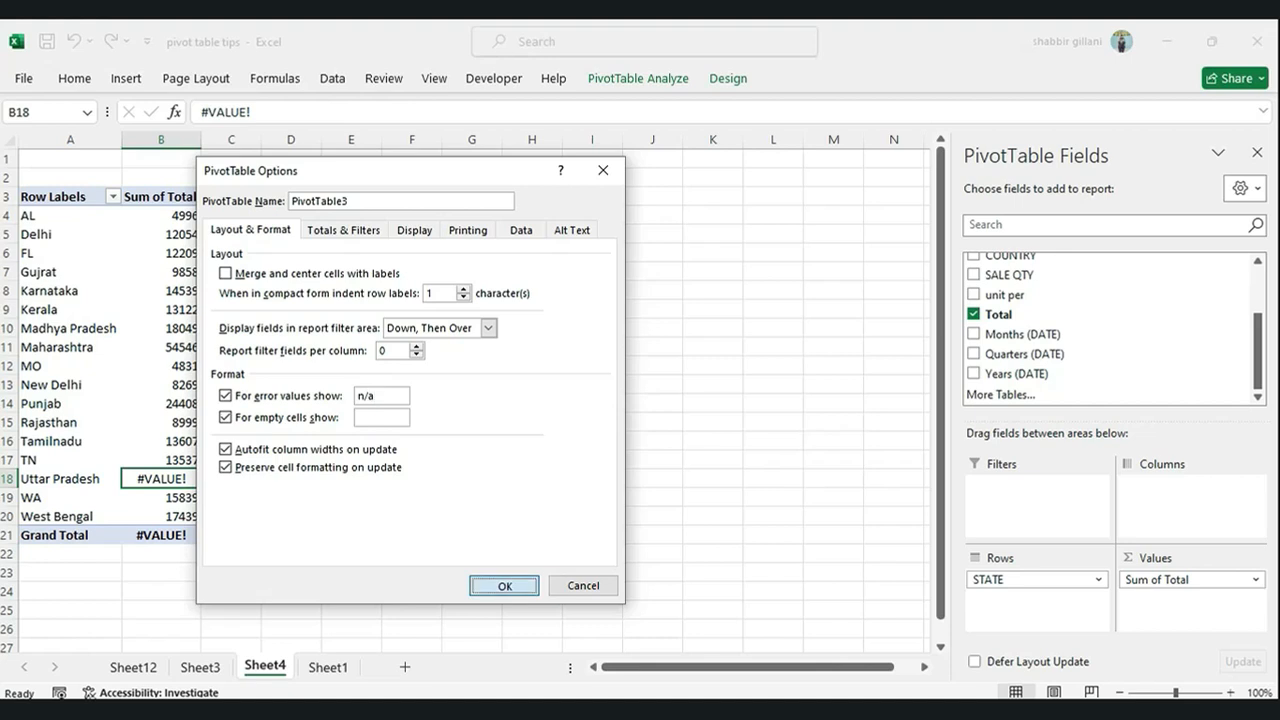
key("Return")
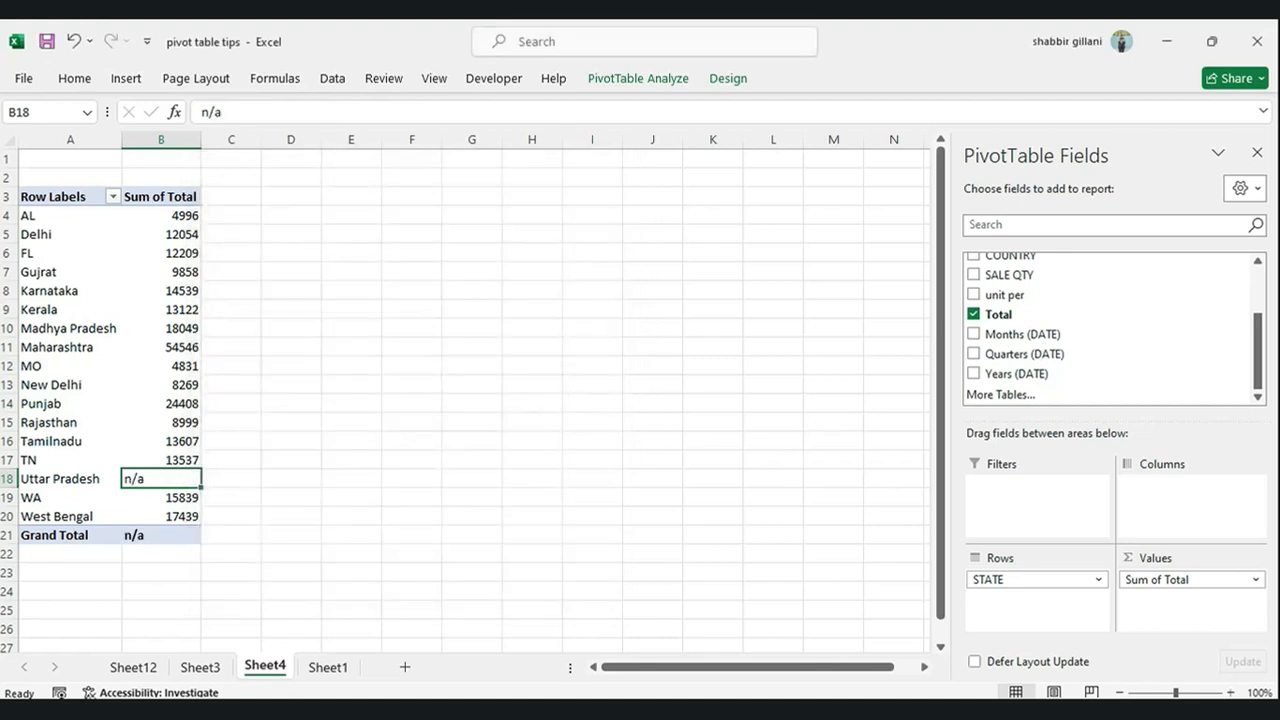
left_click(70, 479)
left_click(154, 479)
right_click(58, 482)
left_click(140, 443)
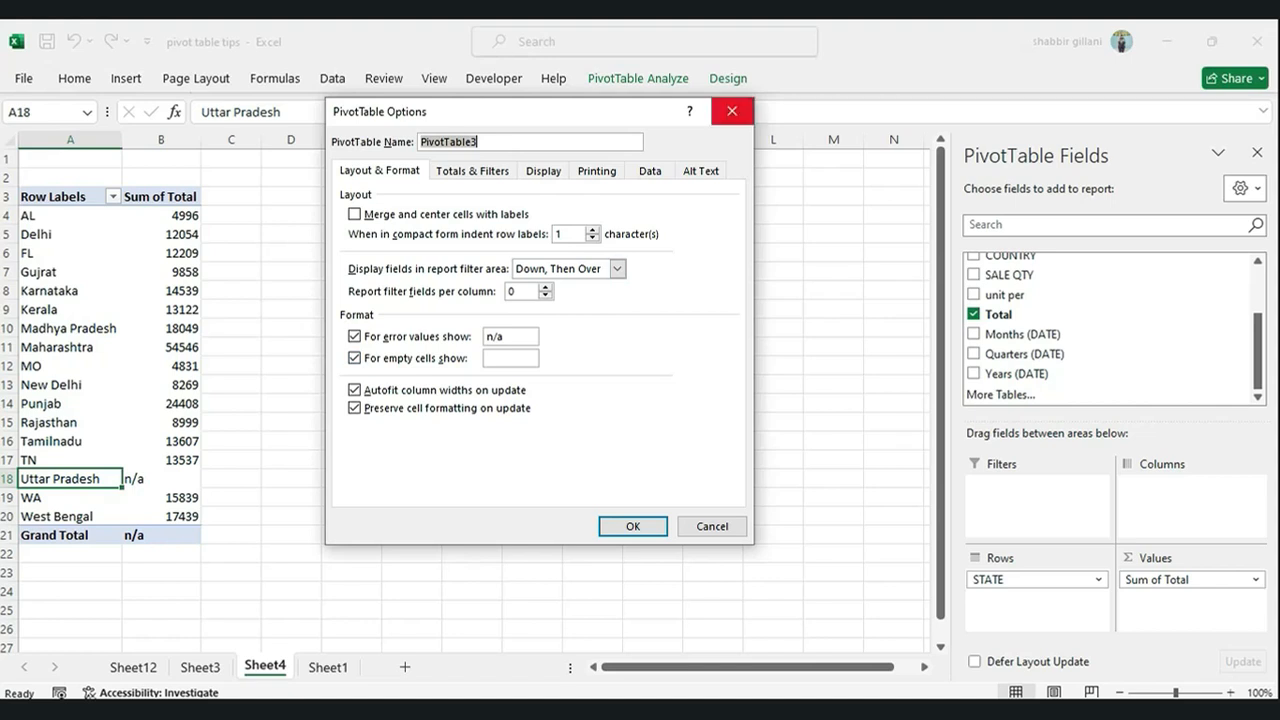
left_click(732, 111)
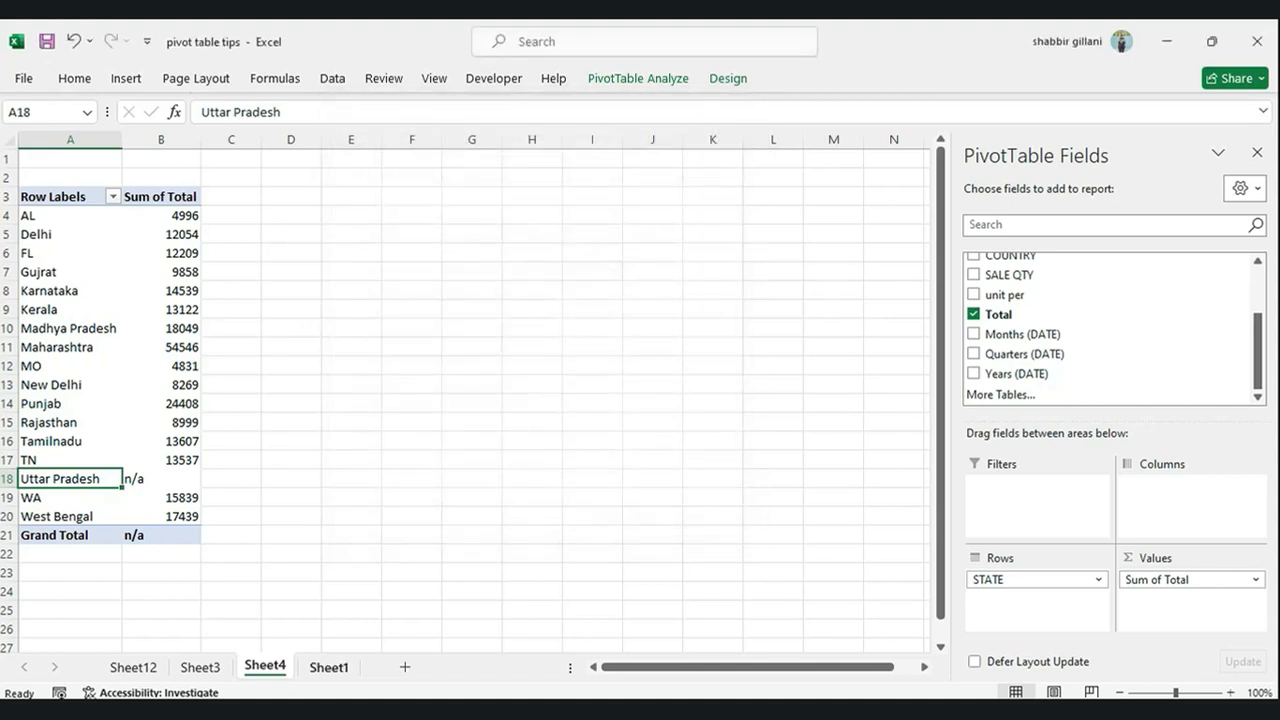
Create a pivot table on a new worksheet from the Sheet1 data range A1:H372.
left_click(329, 667)
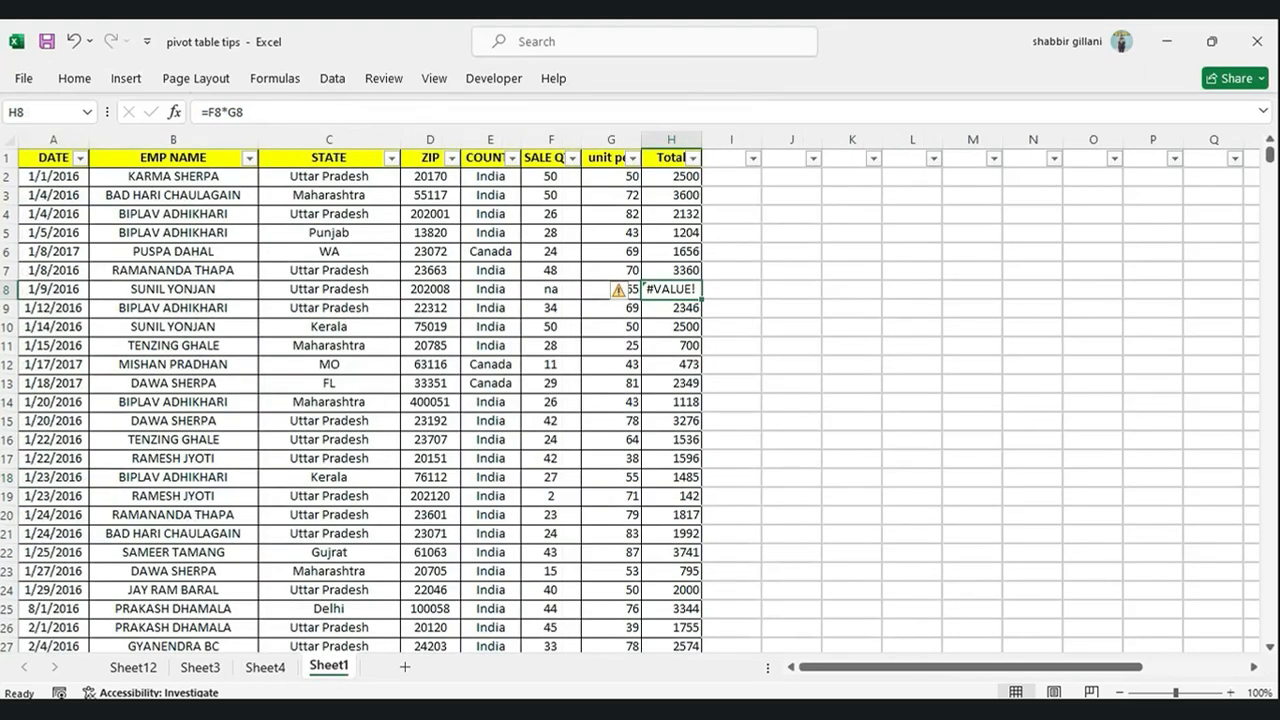
left_click(126, 78)
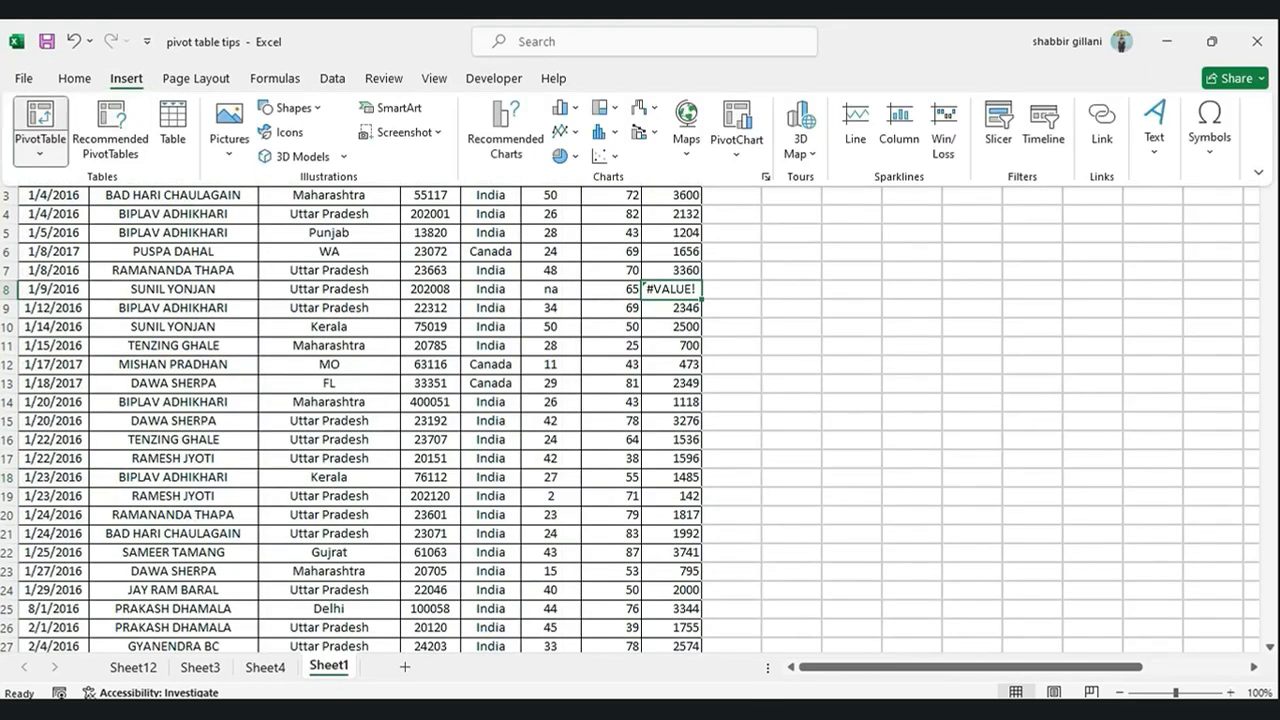
left_click(40, 125)
left_click(150, 183)
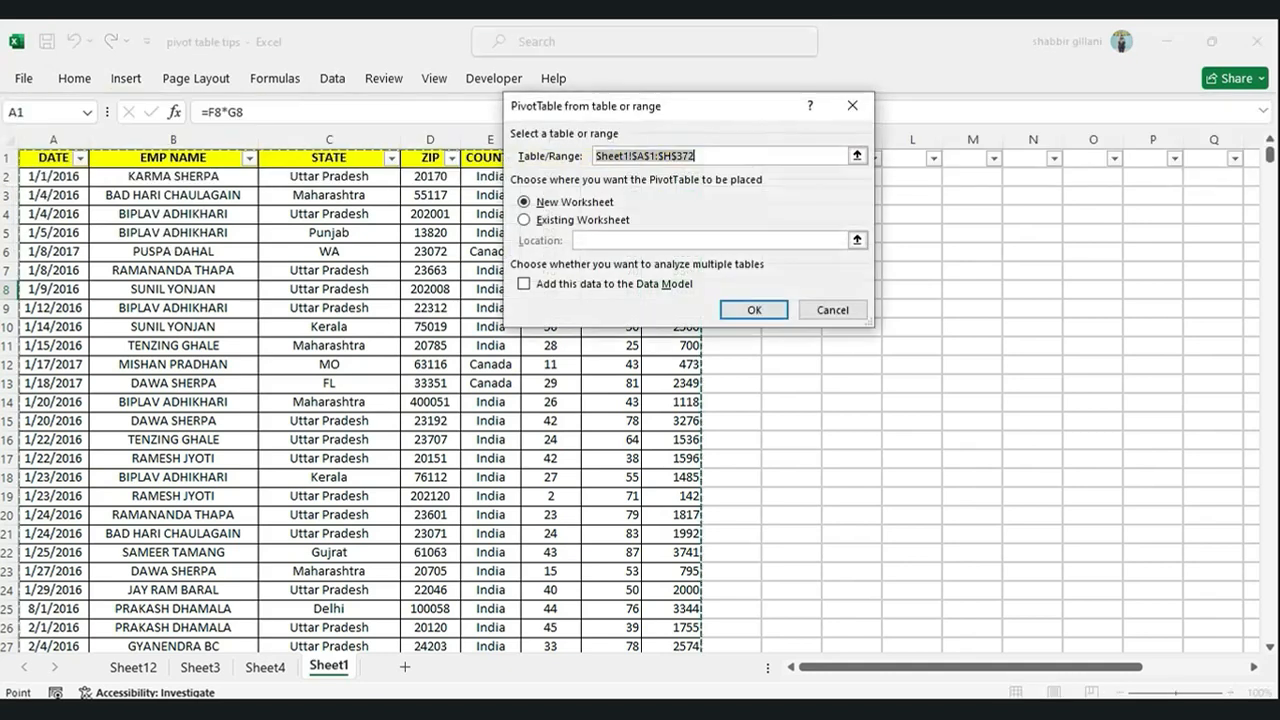
left_click(754, 310)
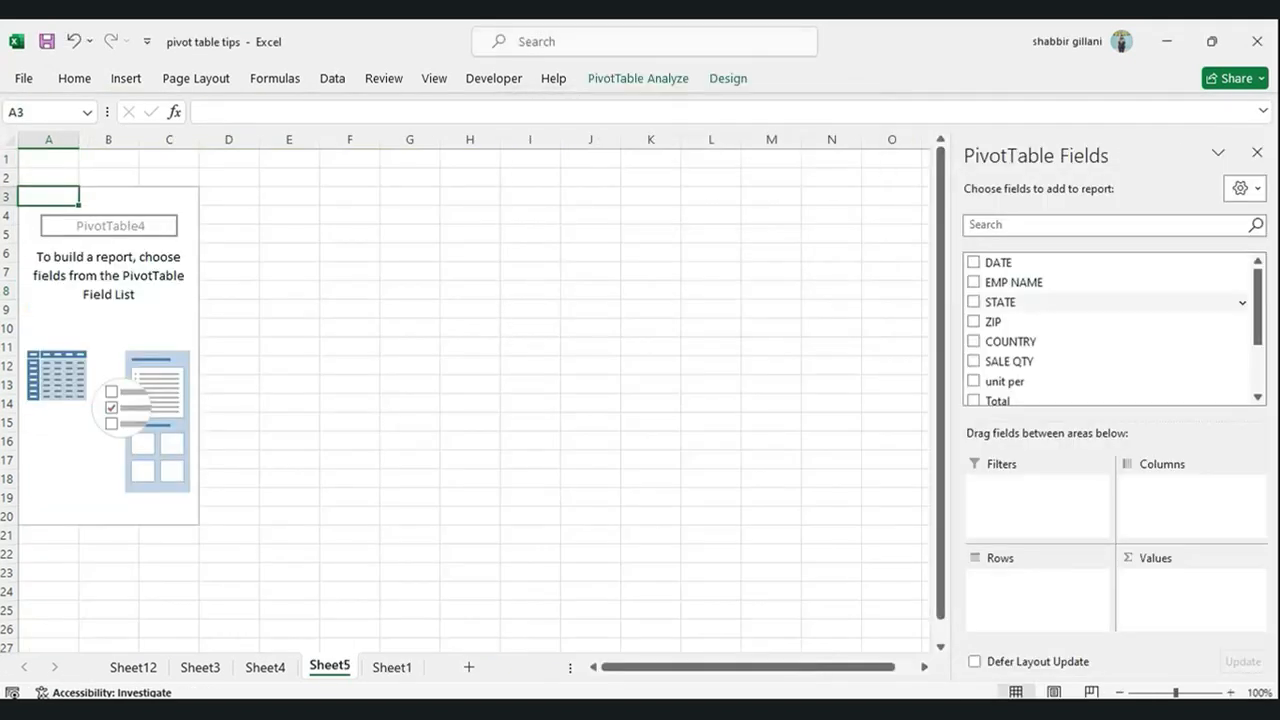
Lay out the new pivot table with STATE in columns, EMP NAME in rows and Total in values.
left_click_drag(1000, 302, 1190, 486)
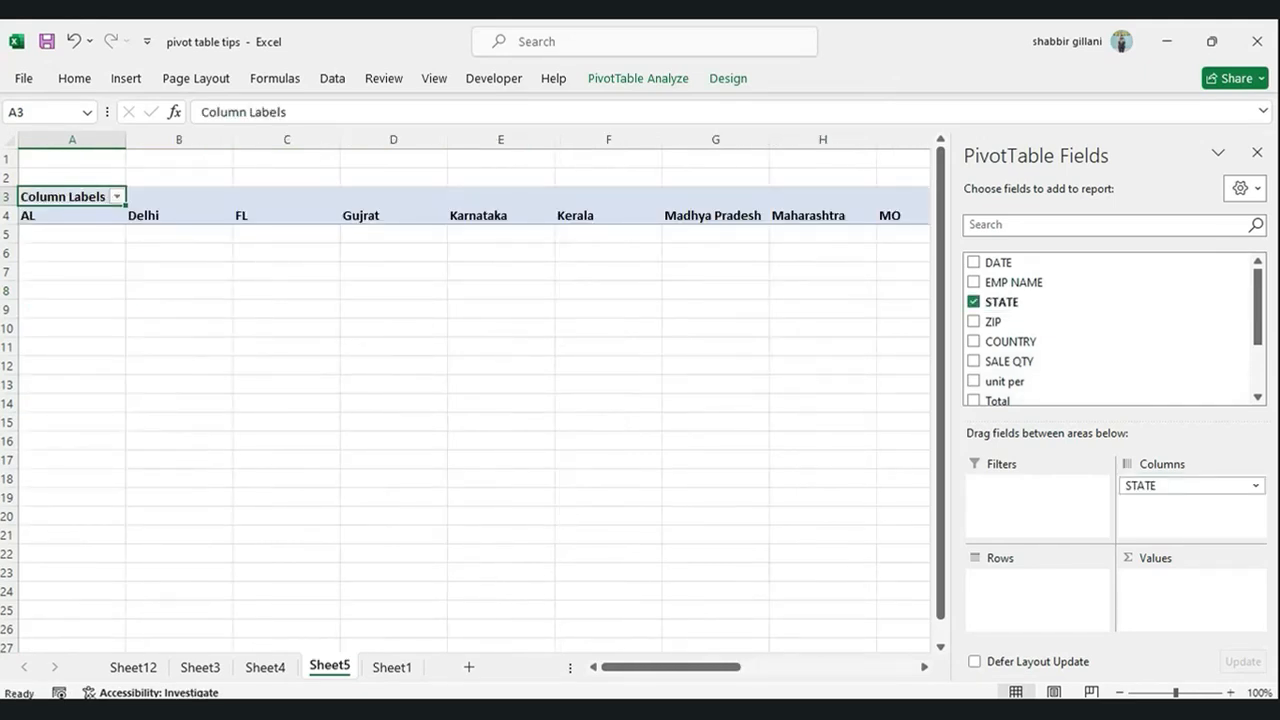
left_click_drag(1013, 282, 1037, 580)
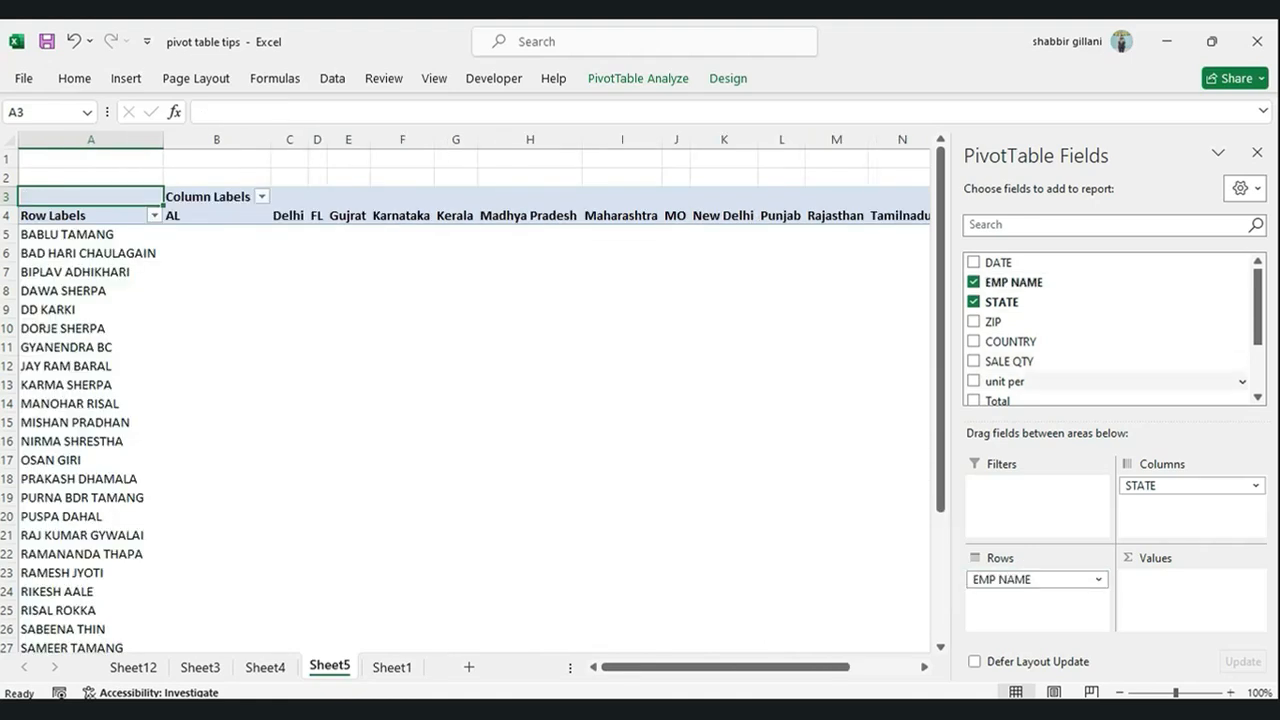
left_click(974, 400)
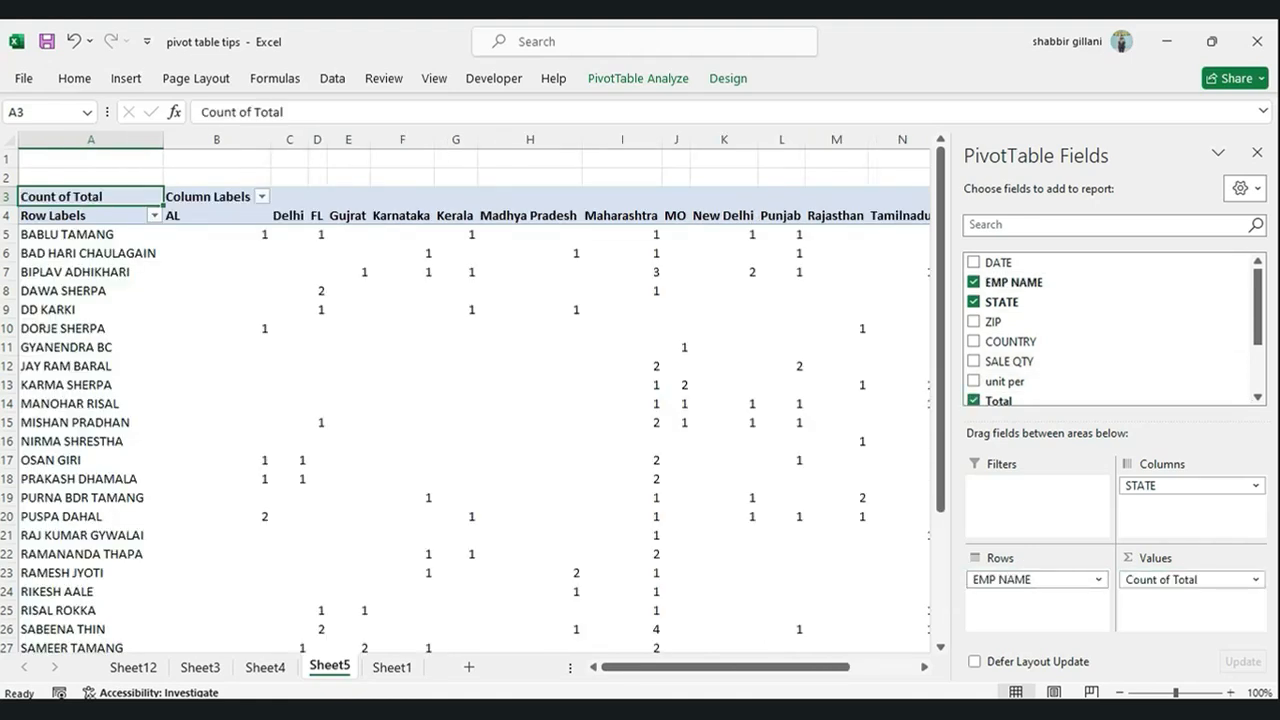
Check the blank cells of the Sheet5 pivot table and set its options to show 0 for empty cells.
left_click(530, 365)
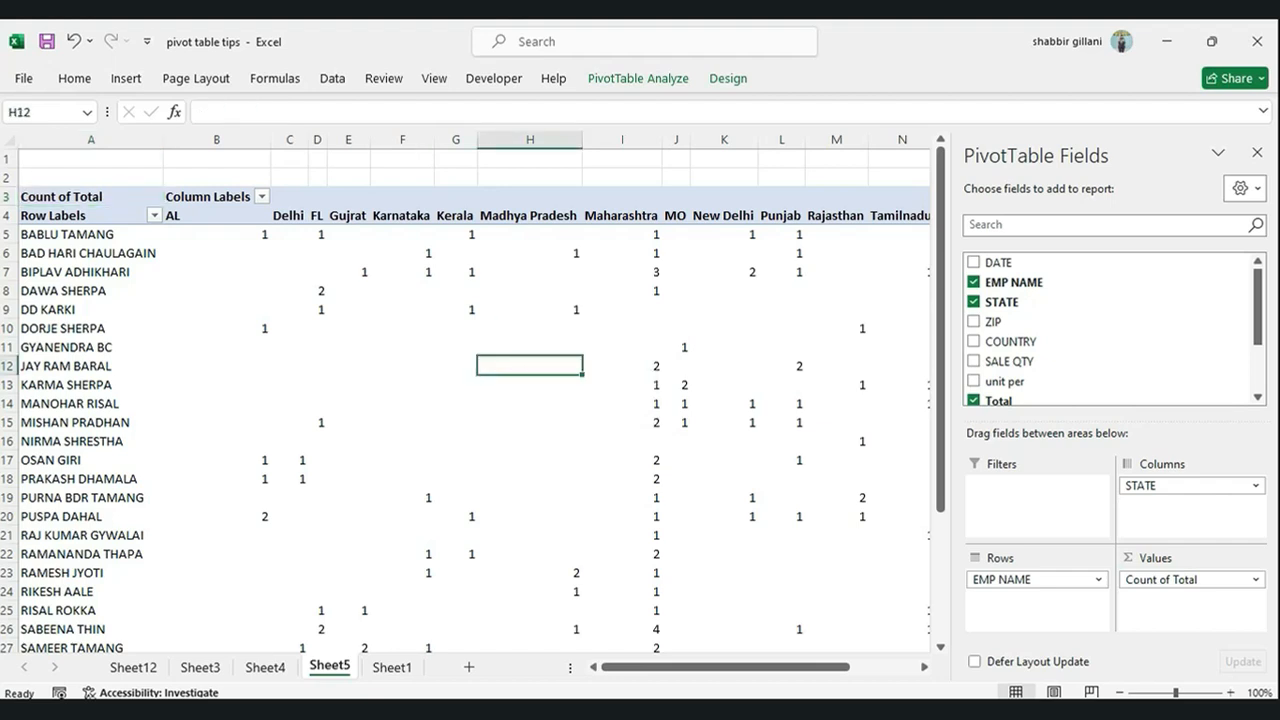
left_click(402, 309)
left_click(530, 365)
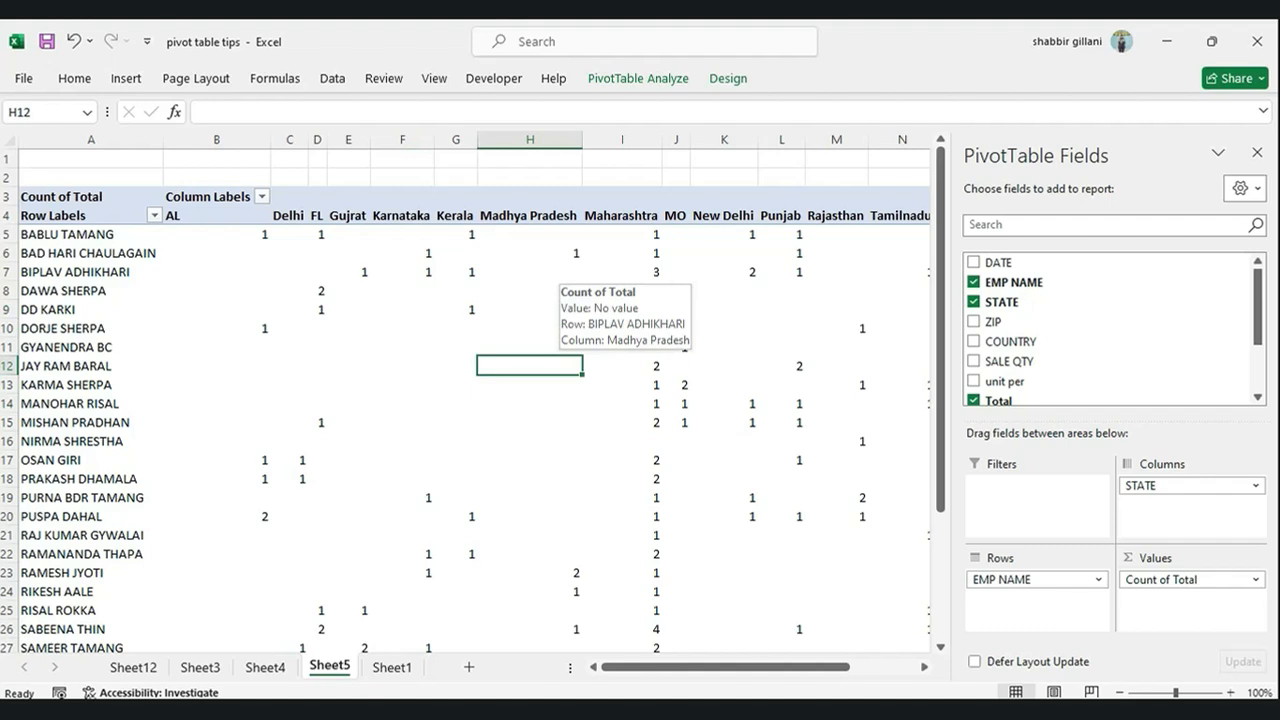
left_click(545, 272)
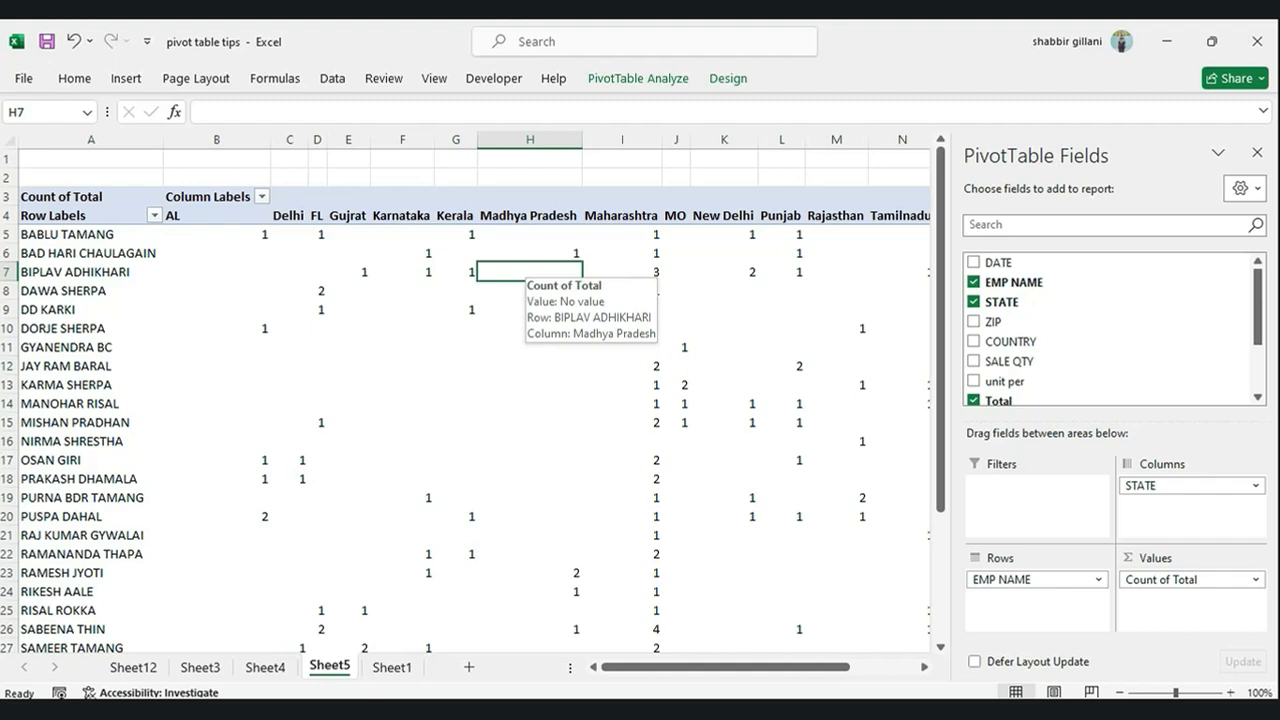
right_click(528, 274)
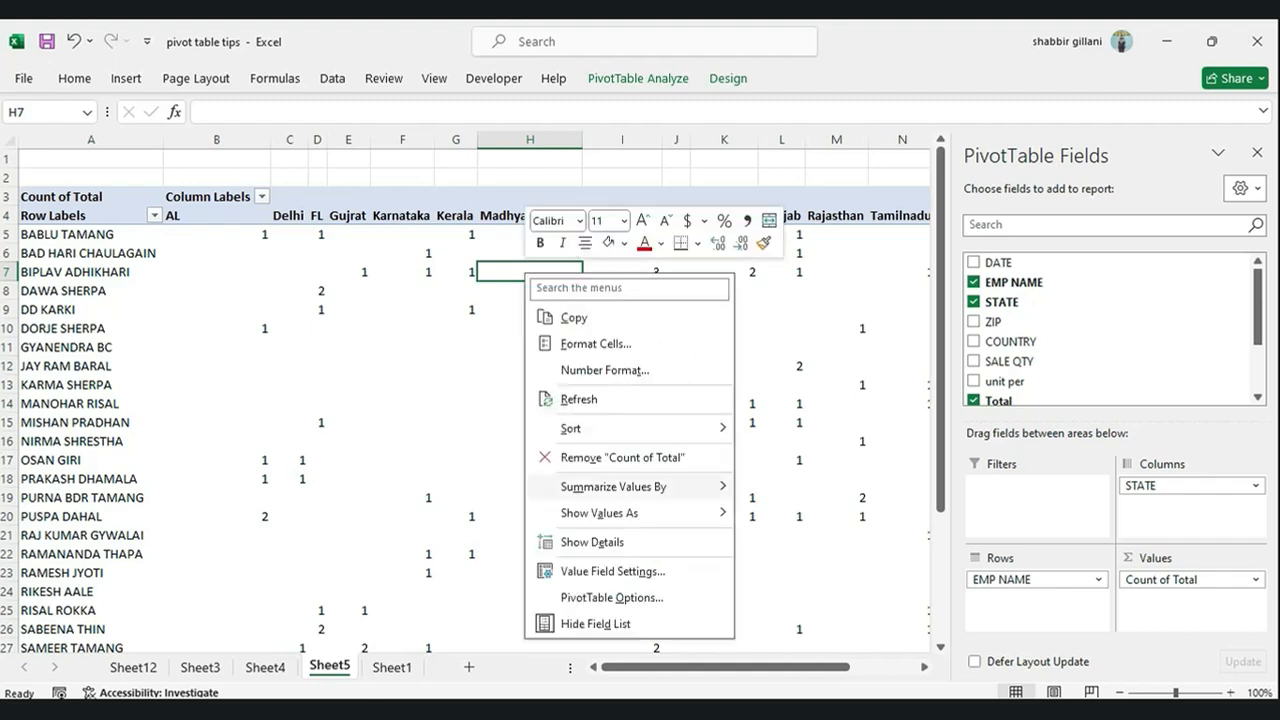
left_click(611, 597)
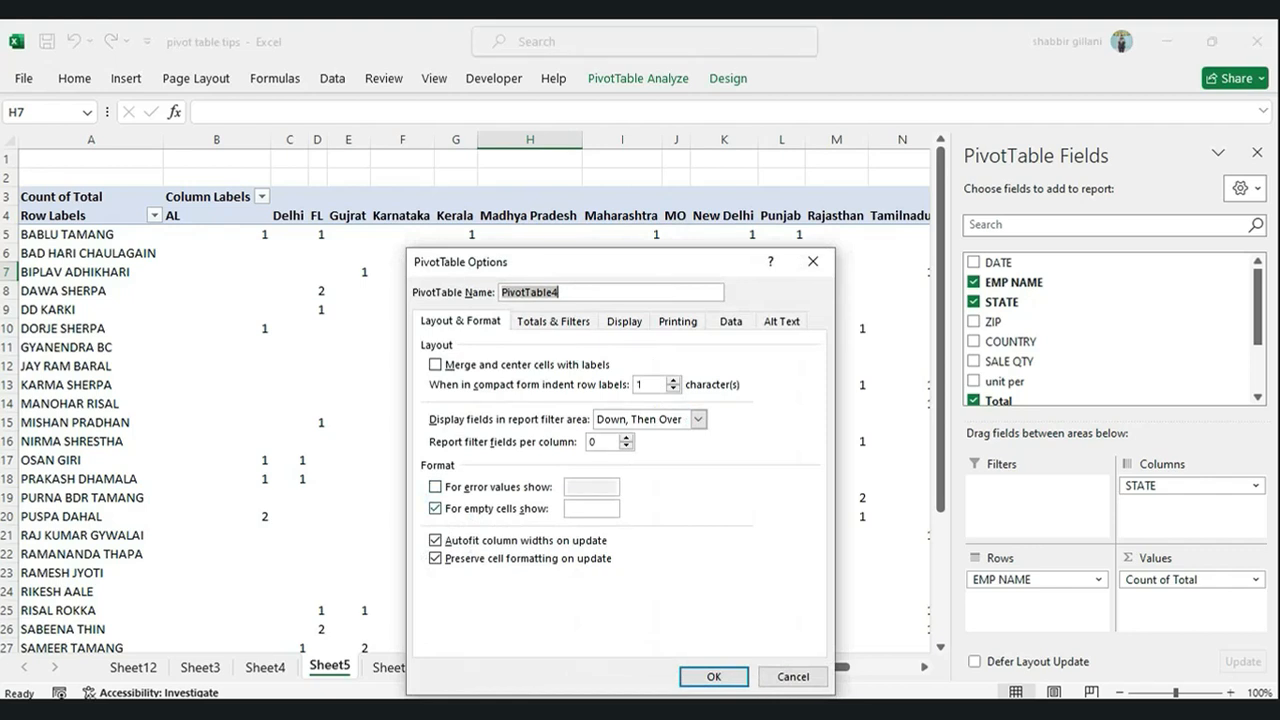
left_click(590, 508)
type("0")
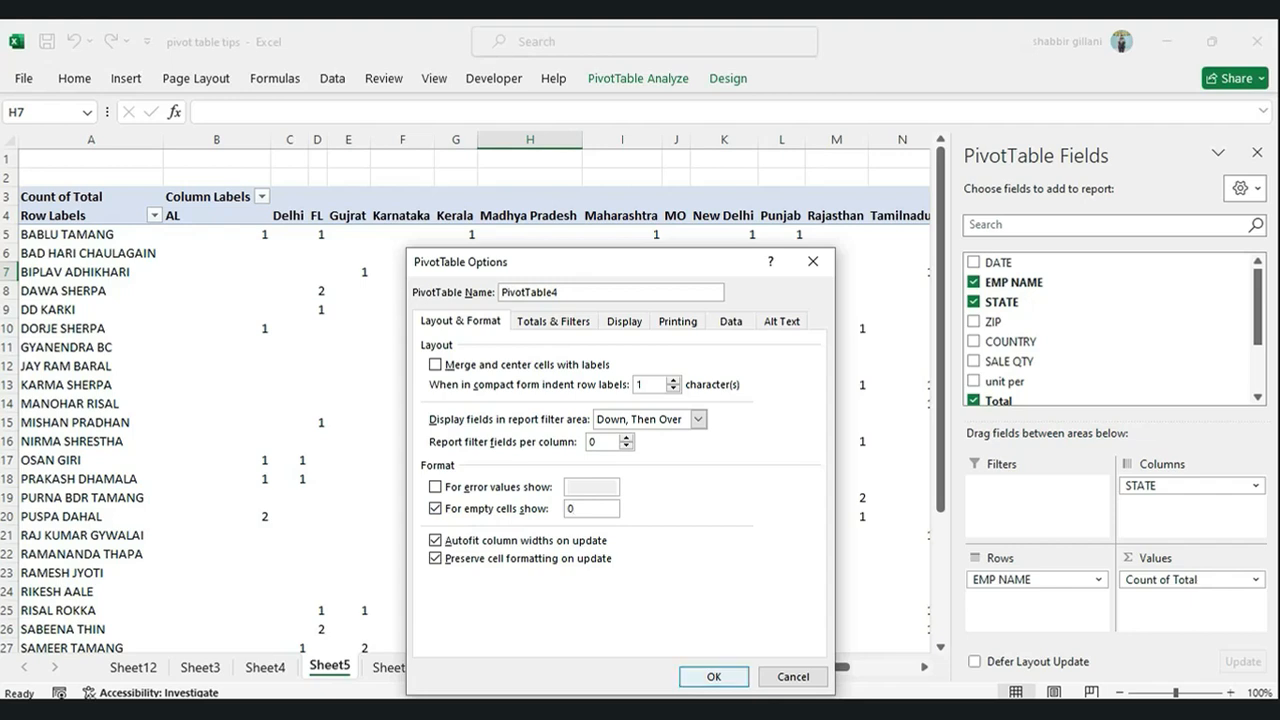
key("Return")
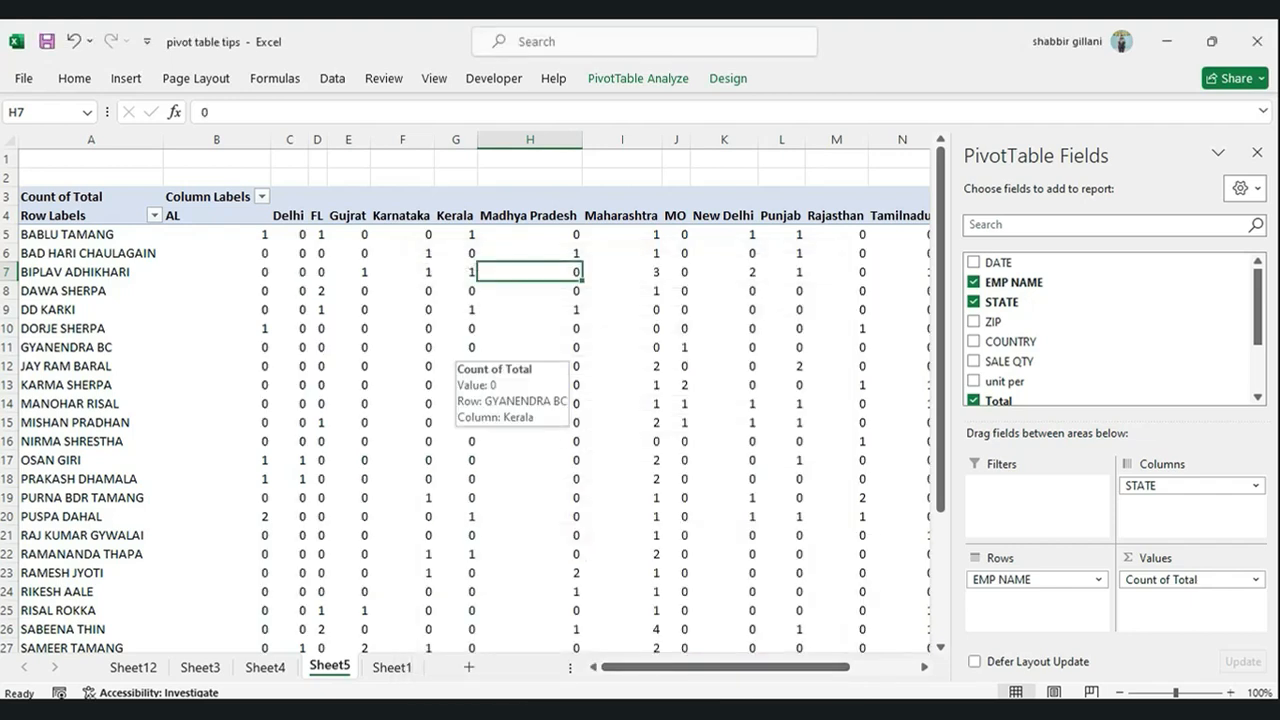
Turn off autofitting column widths and preserving cell formatting on update in the Sheet5 pivot table's options.
left_click(467, 347)
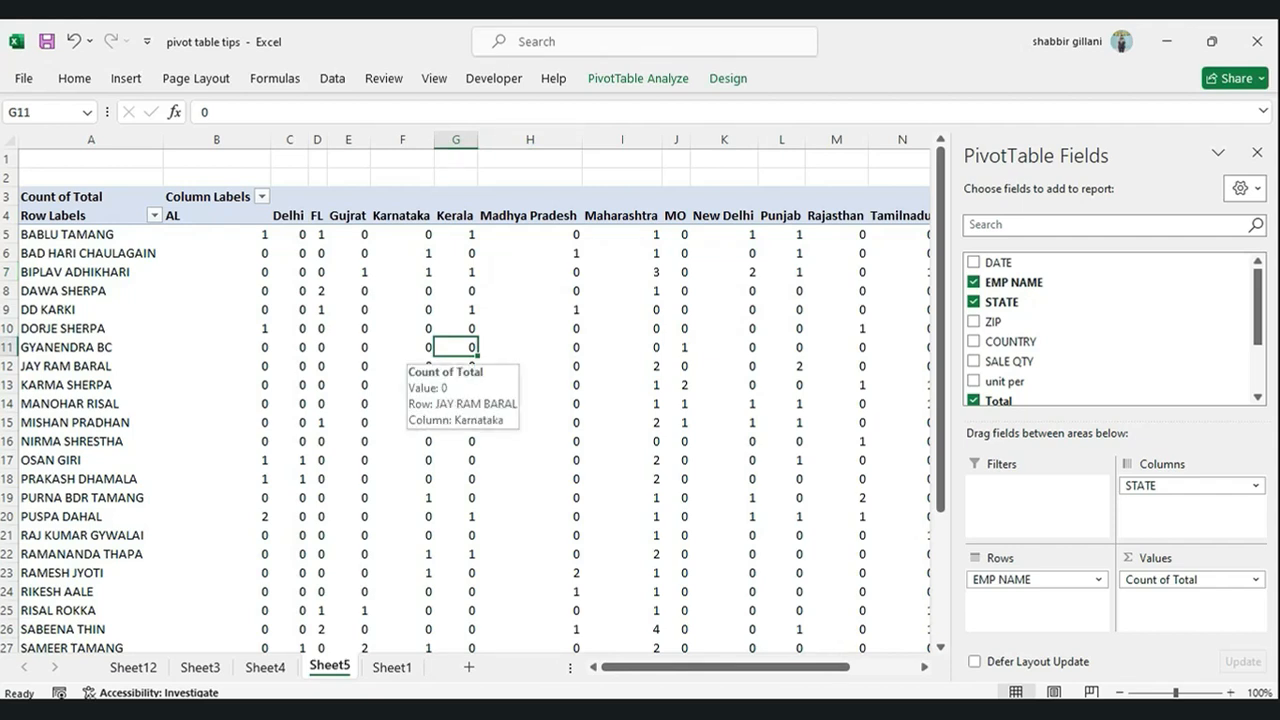
right_click(457, 338)
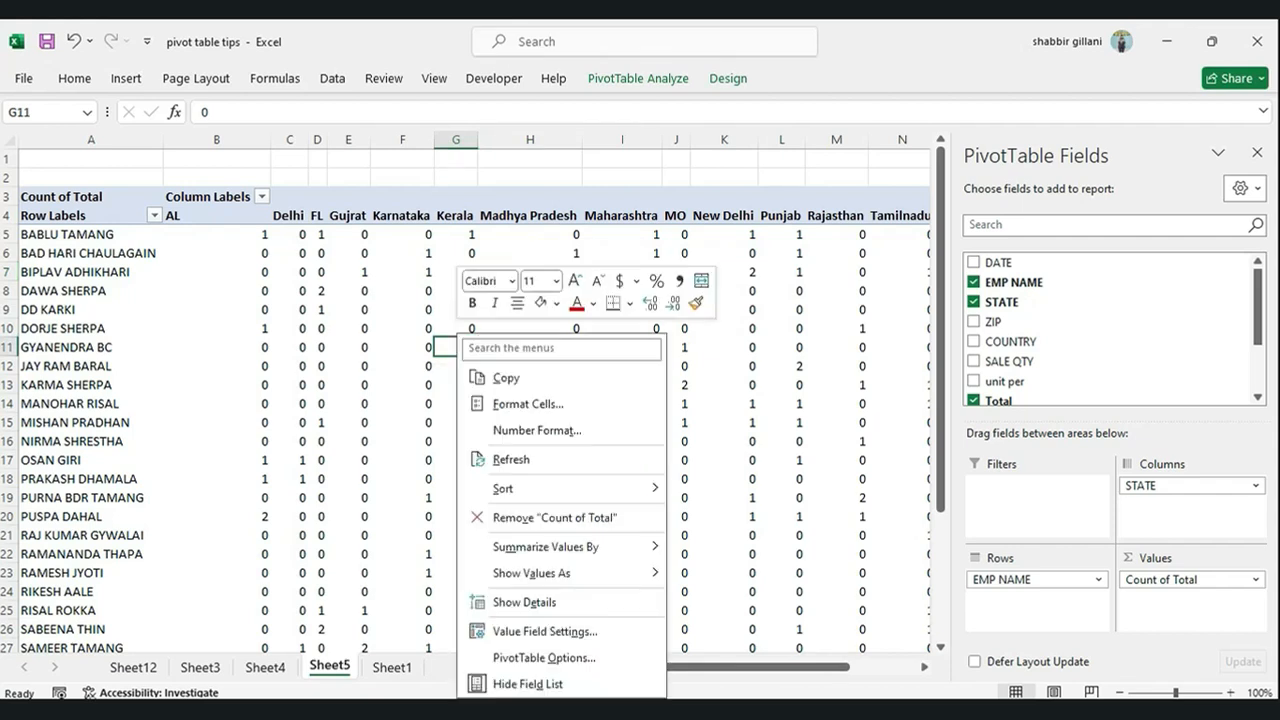
left_click(544, 657)
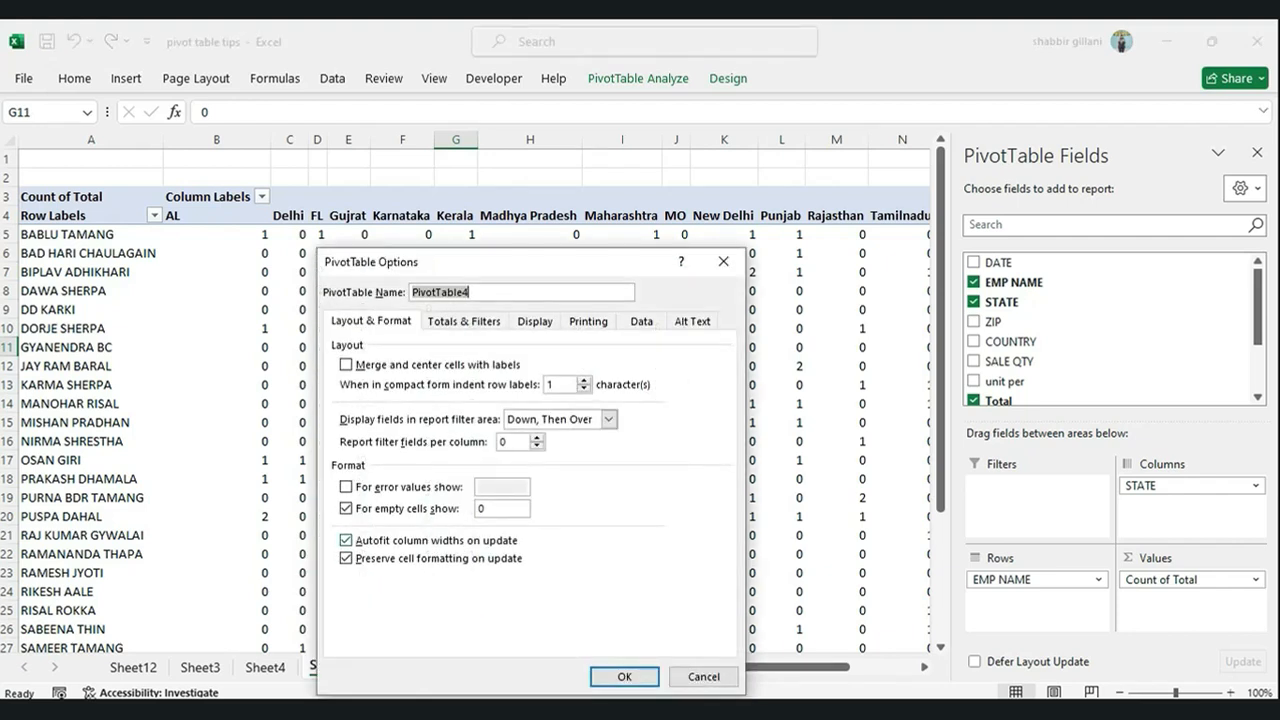
key("alt+a")
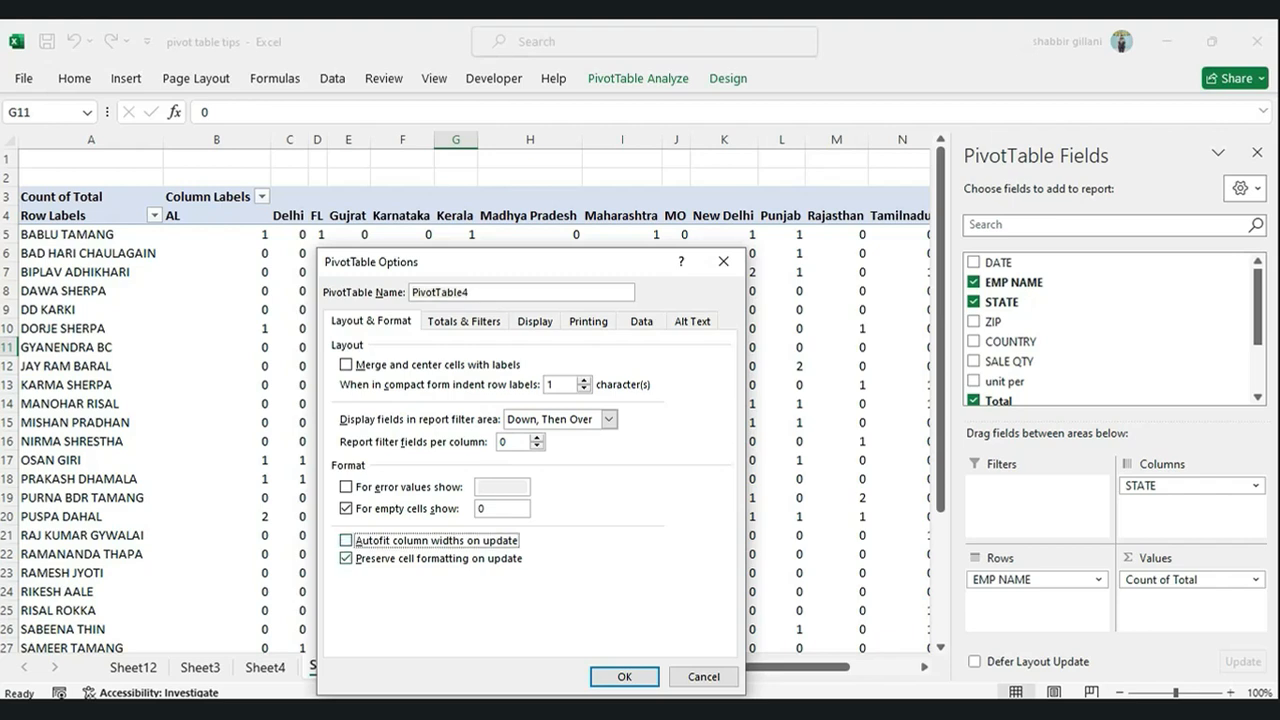
key("alt+p")
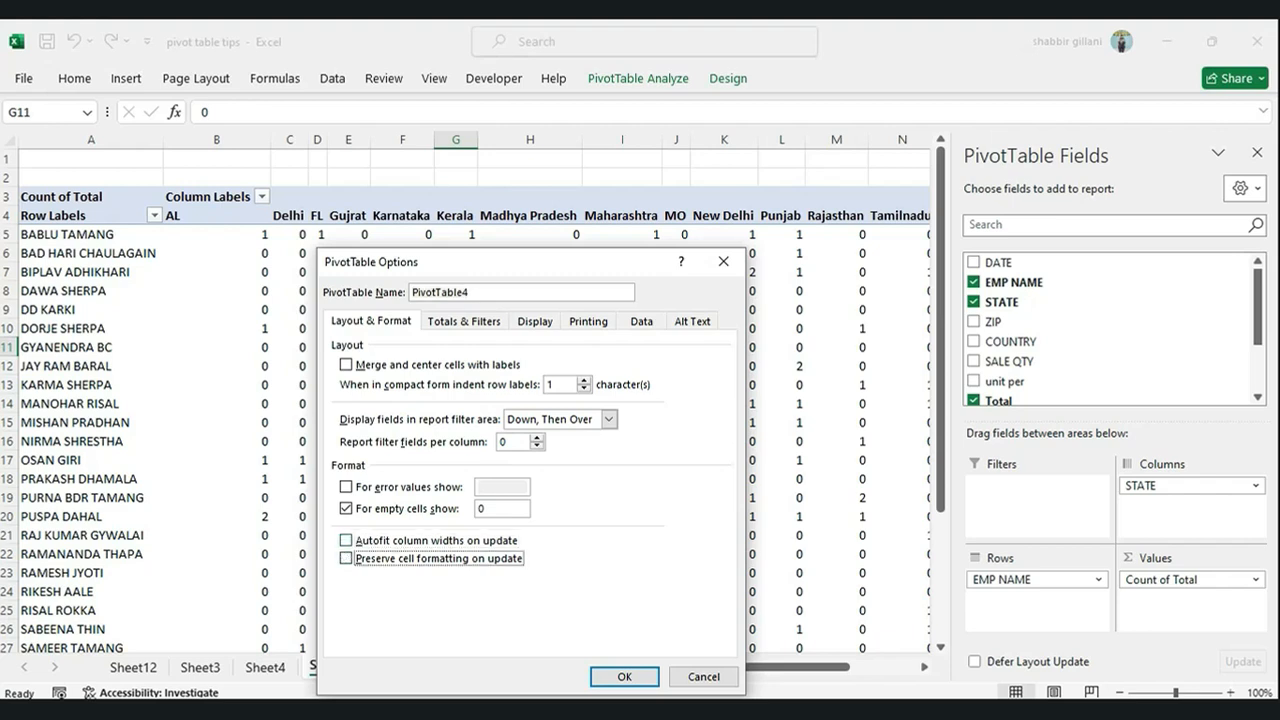
key("Return")
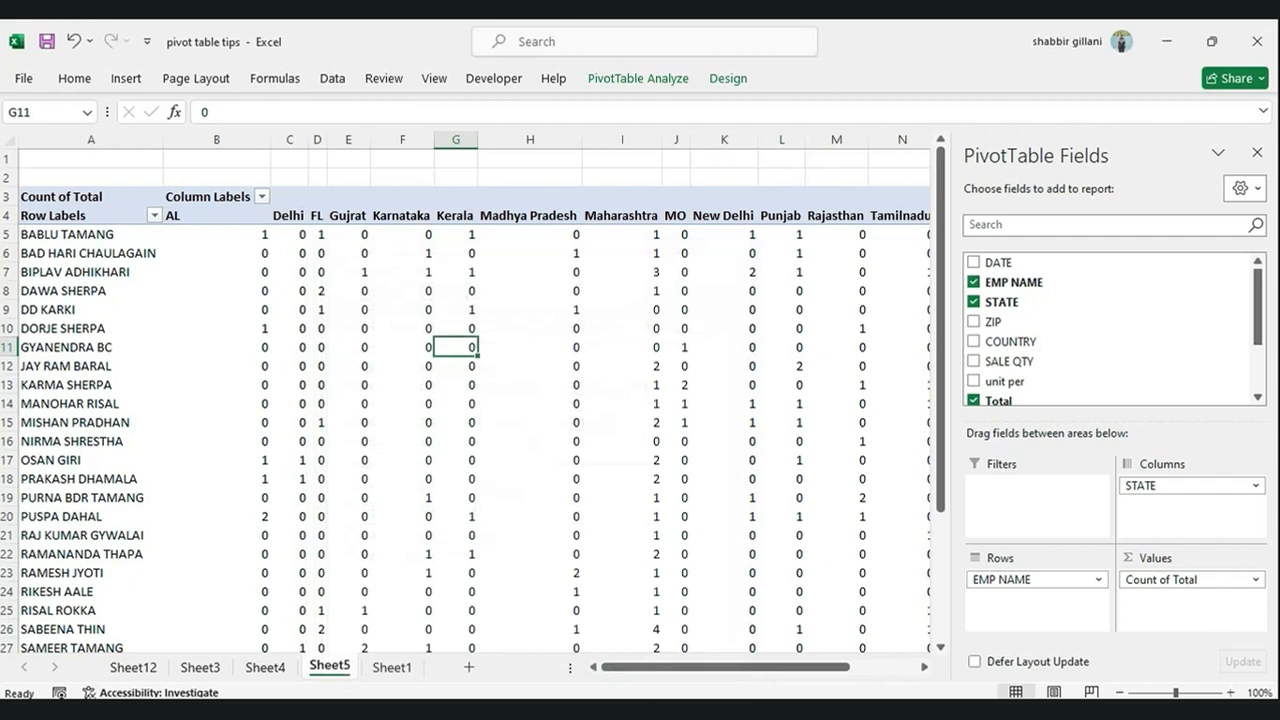
Widen the Karnataka column and refresh the pivot table to test its width behaviour with autofit turned off.
left_click(402, 253)
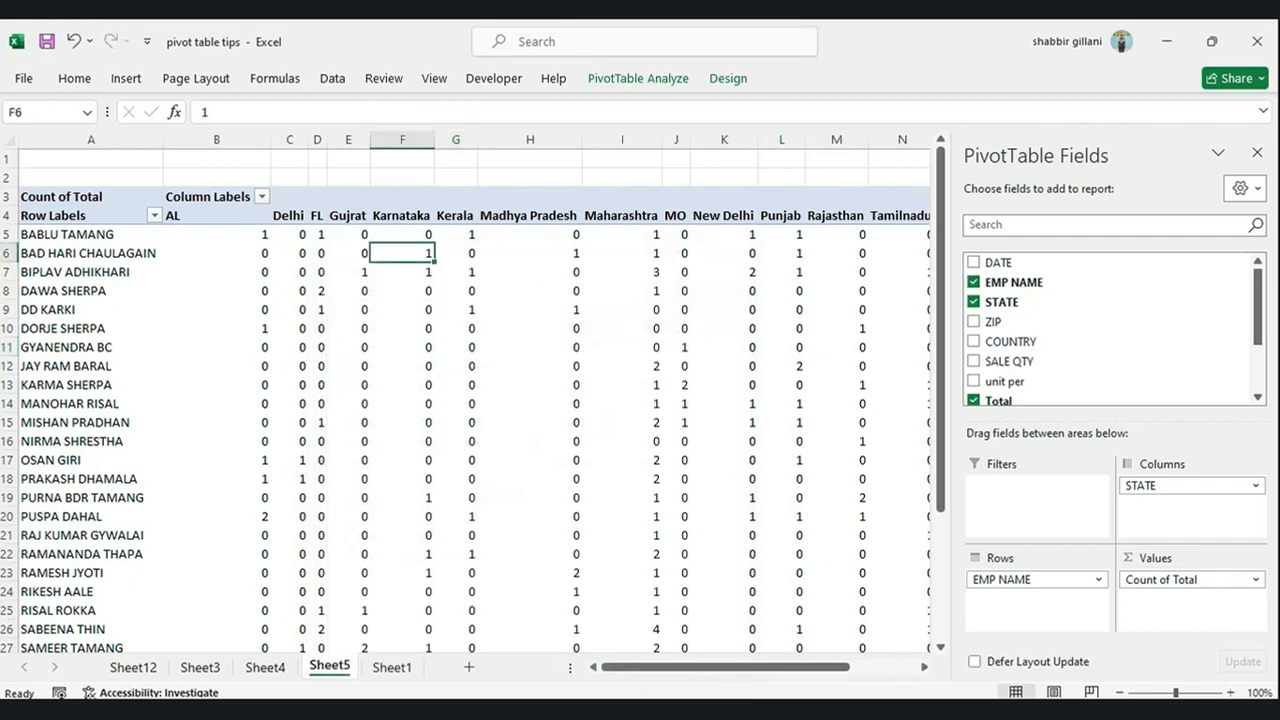
left_click(402, 207)
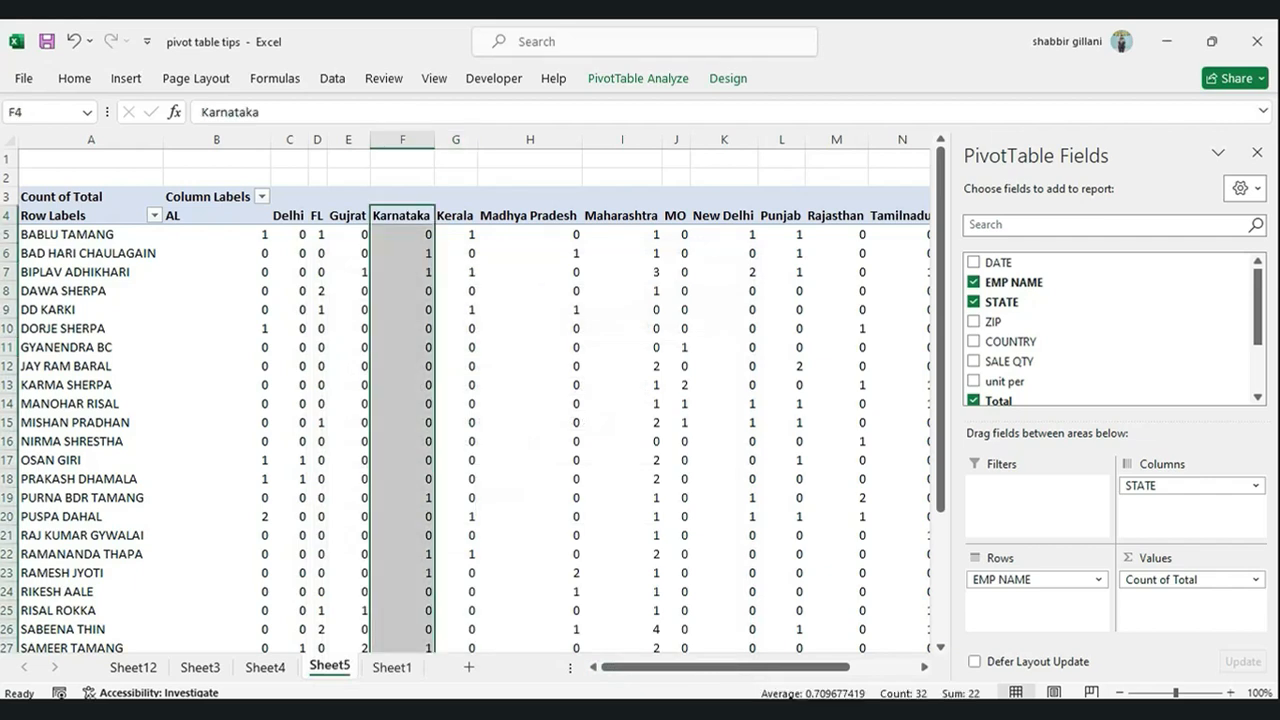
left_click(402, 196)
left_click_drag(434, 139, 524, 139)
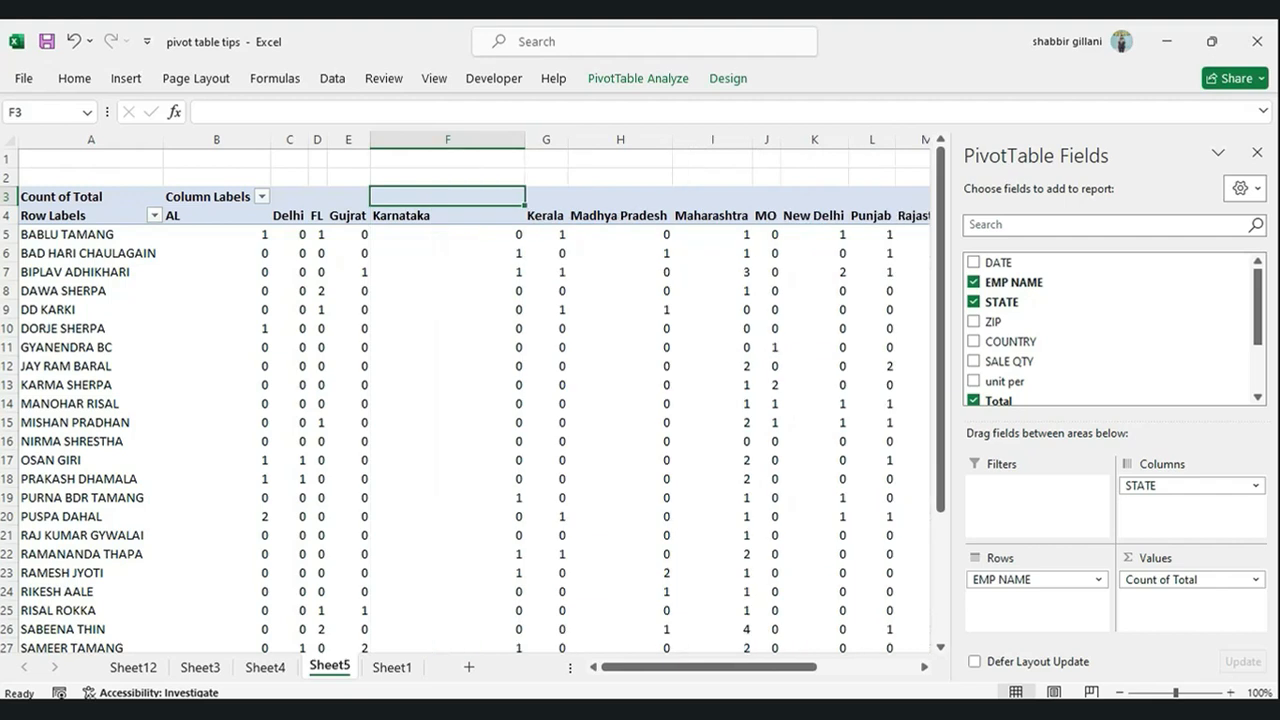
left_click(455, 235)
right_click(455, 236)
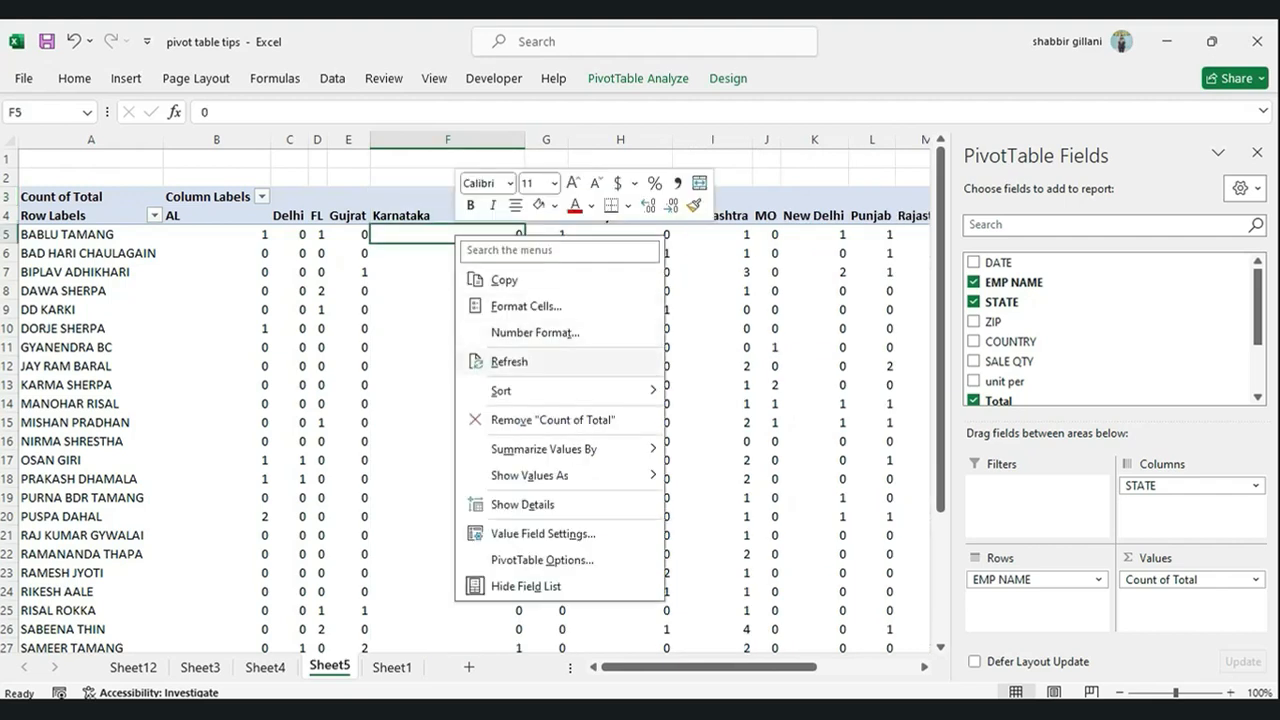
left_click(509, 362)
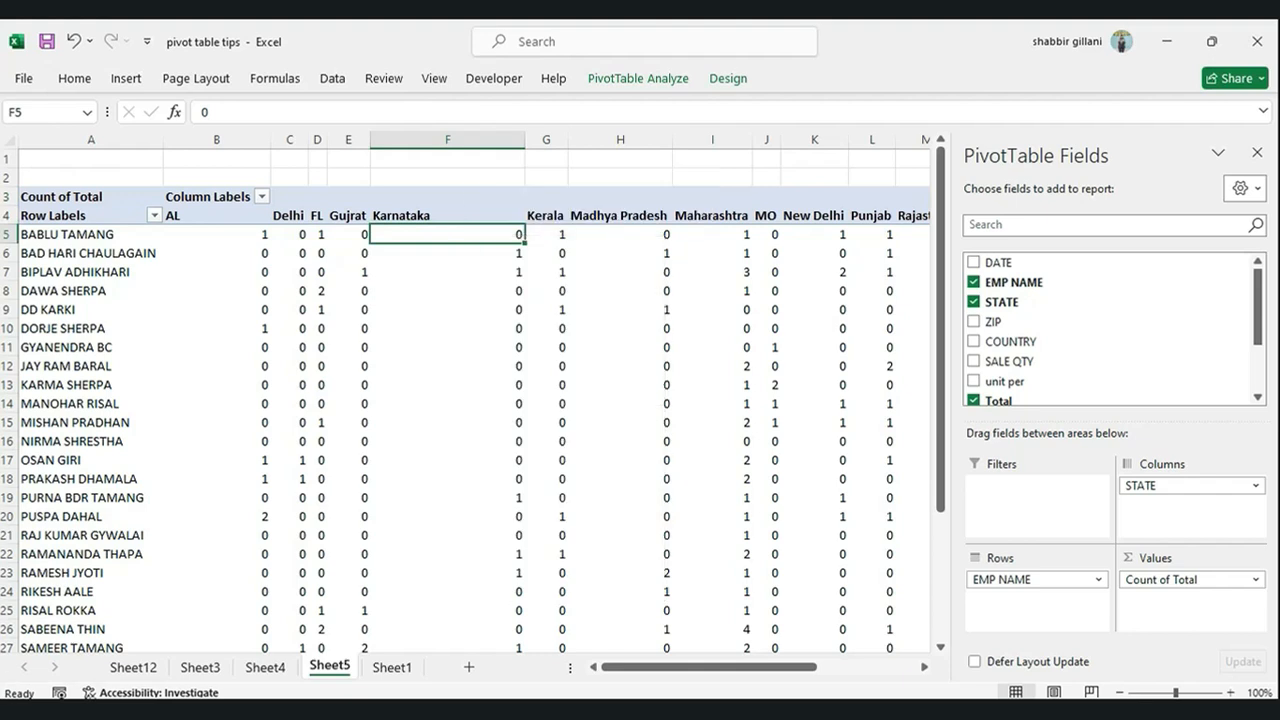
Re-enable autofitting column widths on update and test it by widening the Karnataka column and refreshing the pivot table.
mouse_move(412, 234)
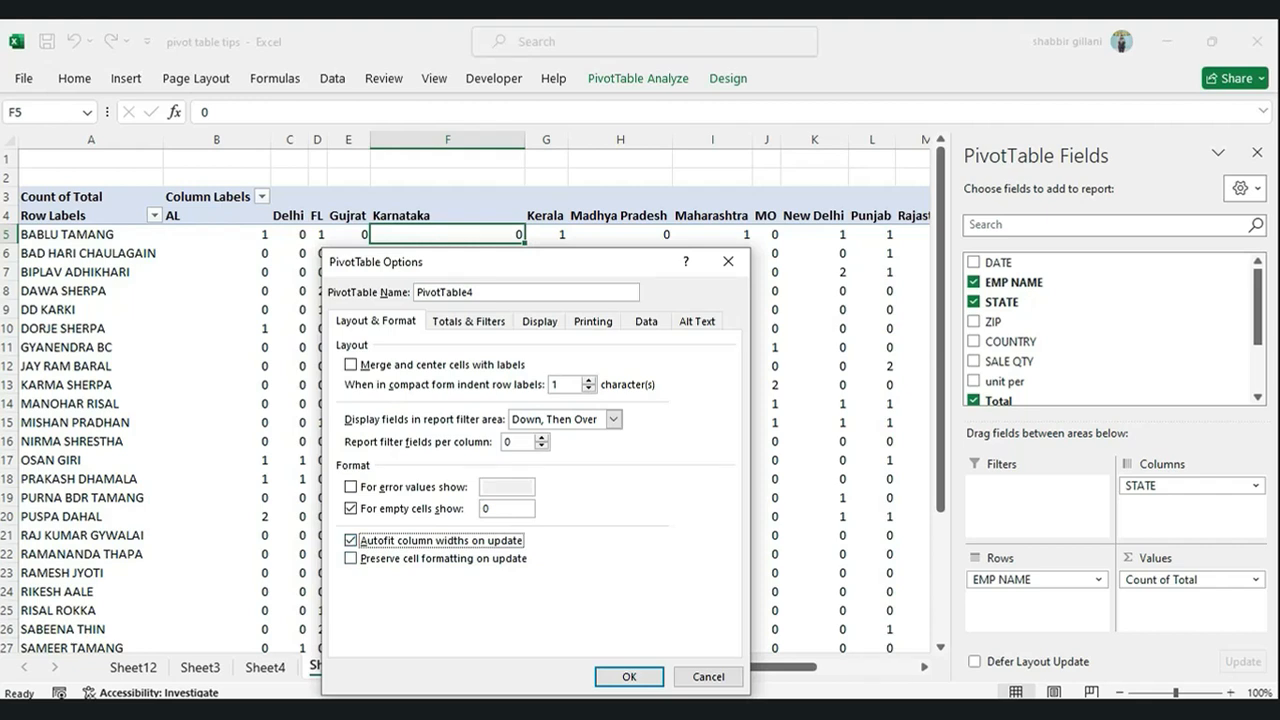
left_click(629, 676)
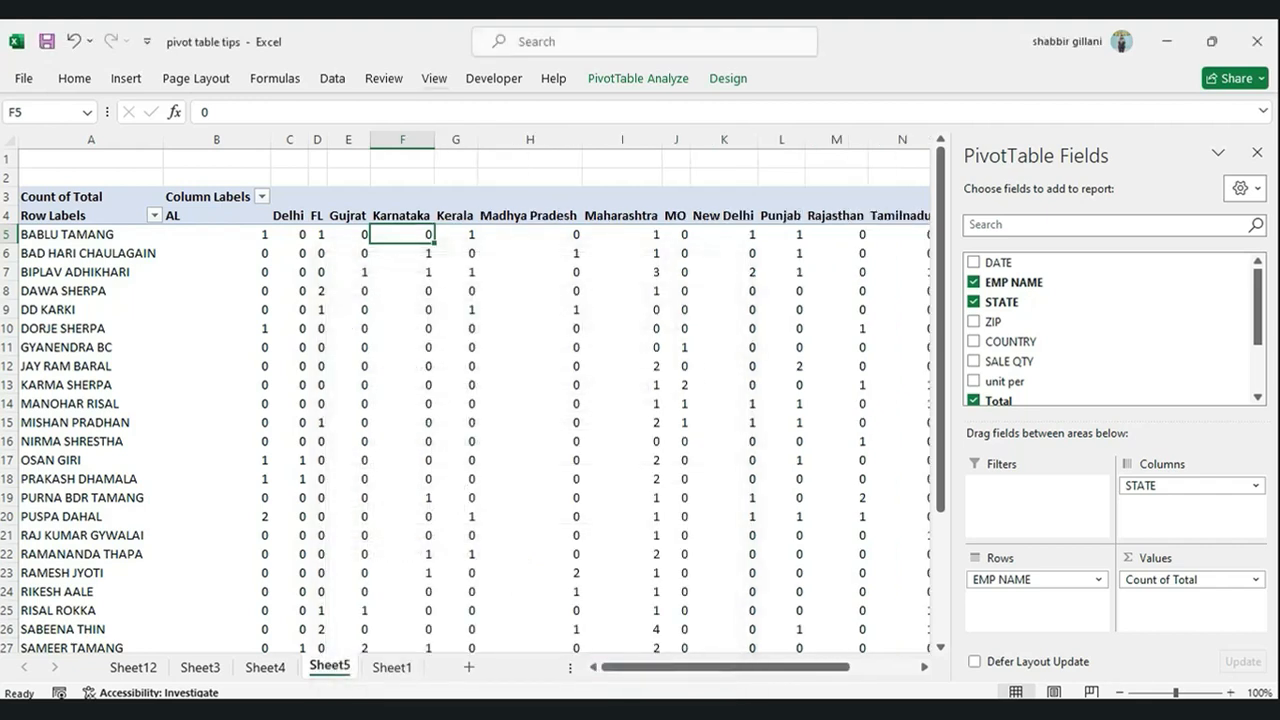
left_click_drag(434, 140, 543, 140)
right_click(425, 234)
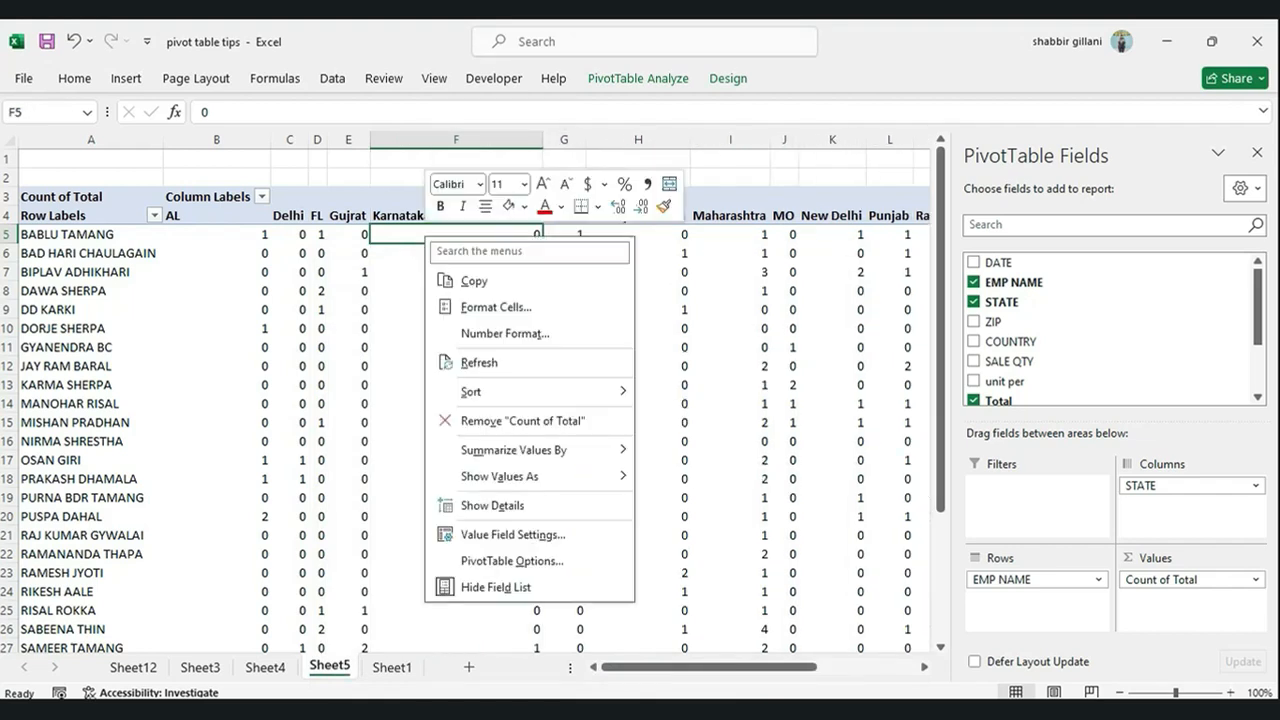
left_click(479, 362)
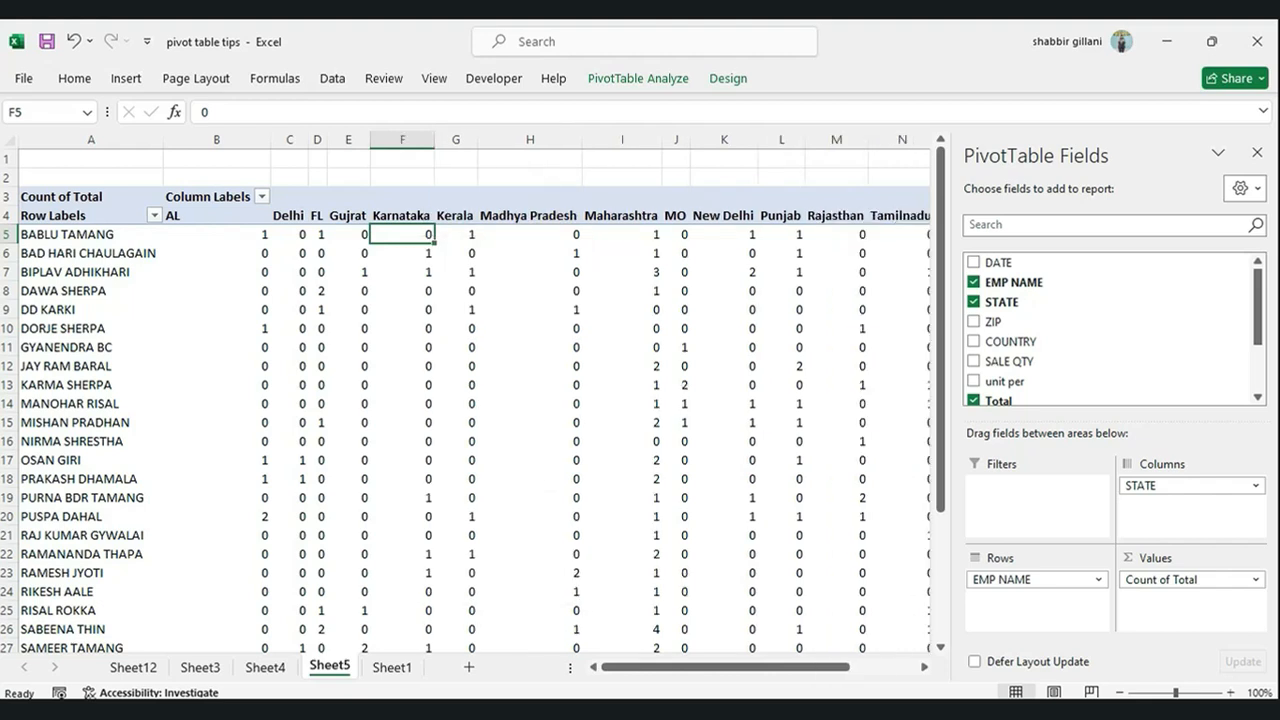
Fill row 8 of the Sheet5 pivot table with yellow.
left_click(402, 347)
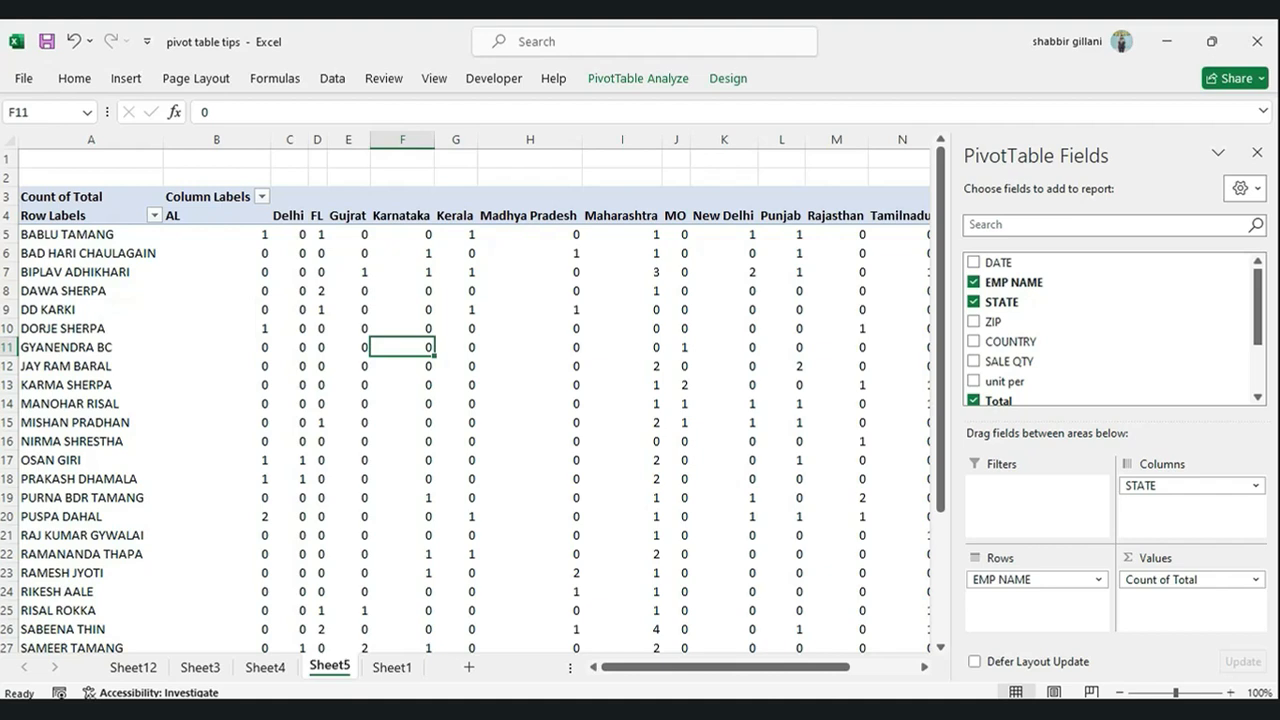
left_click(91, 284)
left_click(91, 290)
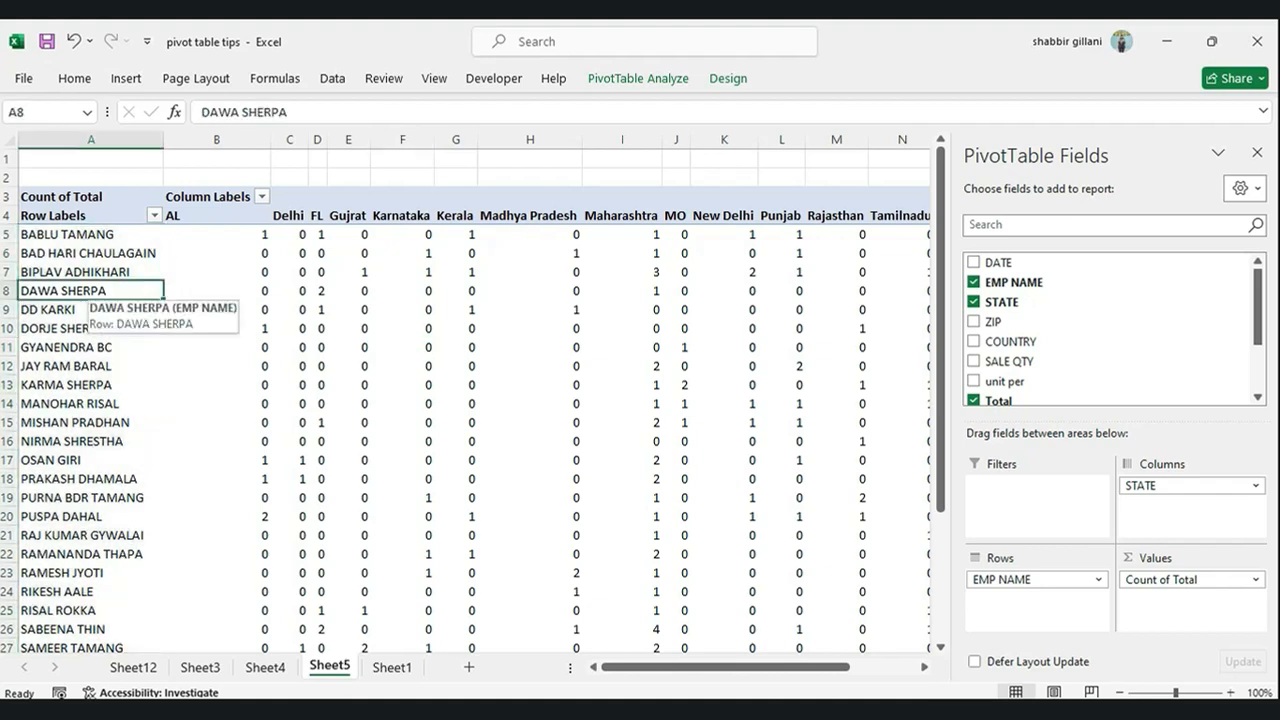
left_click(23, 291)
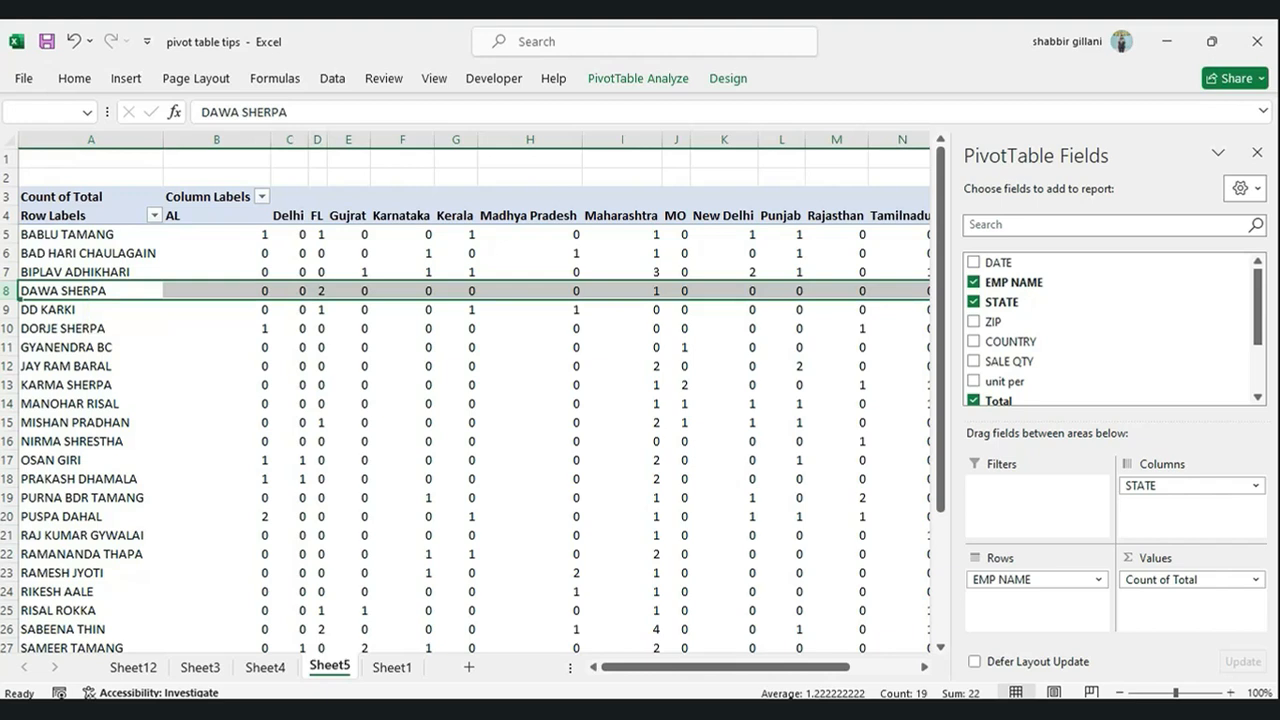
left_click(74, 78)
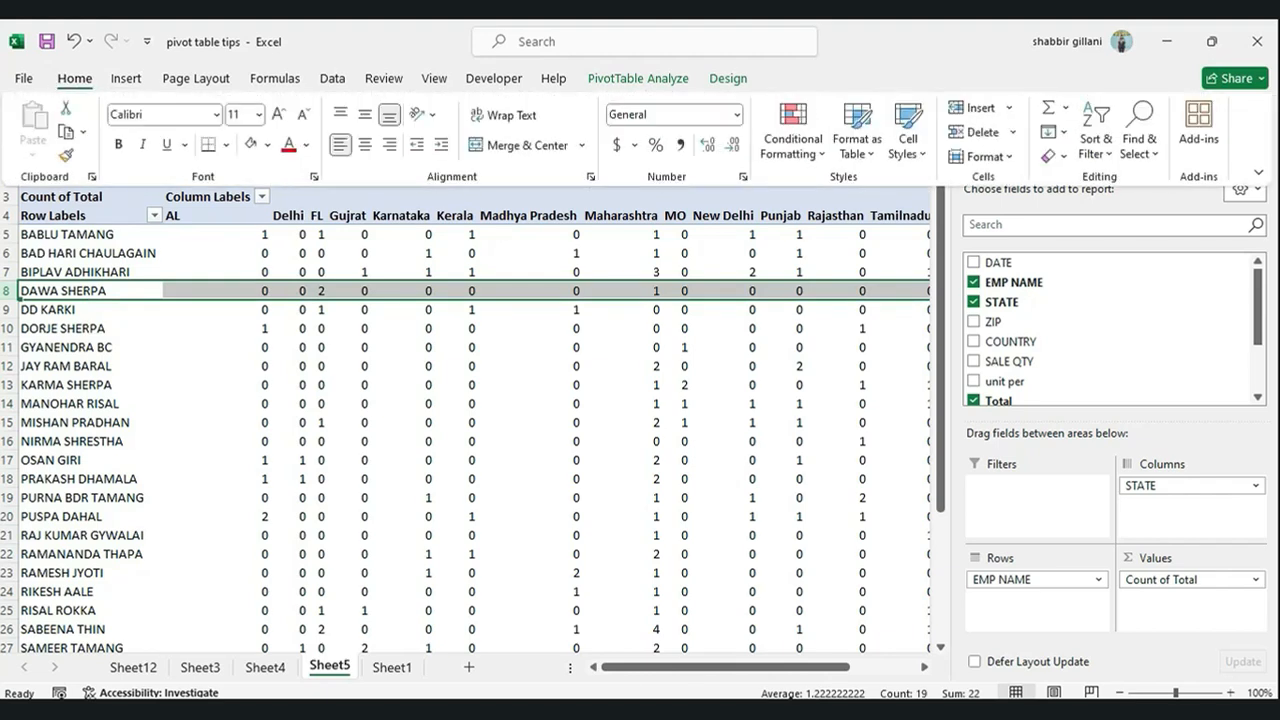
left_click(226, 144)
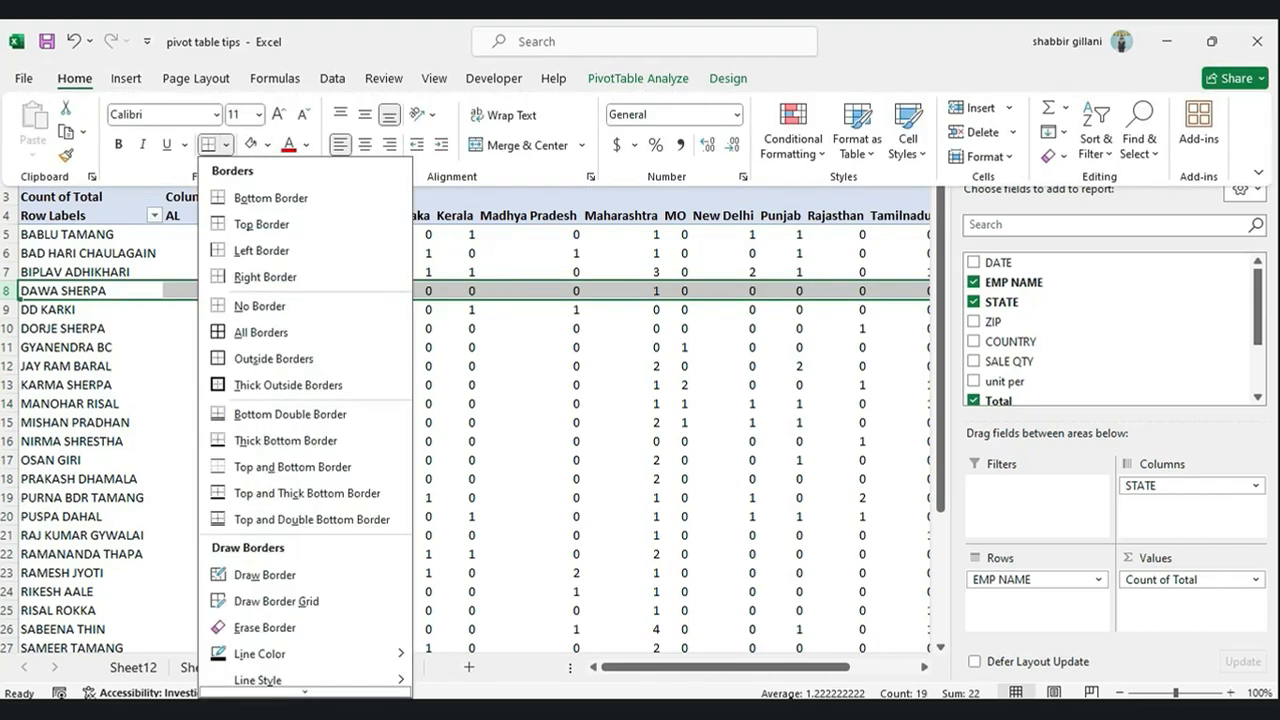
left_click(267, 144)
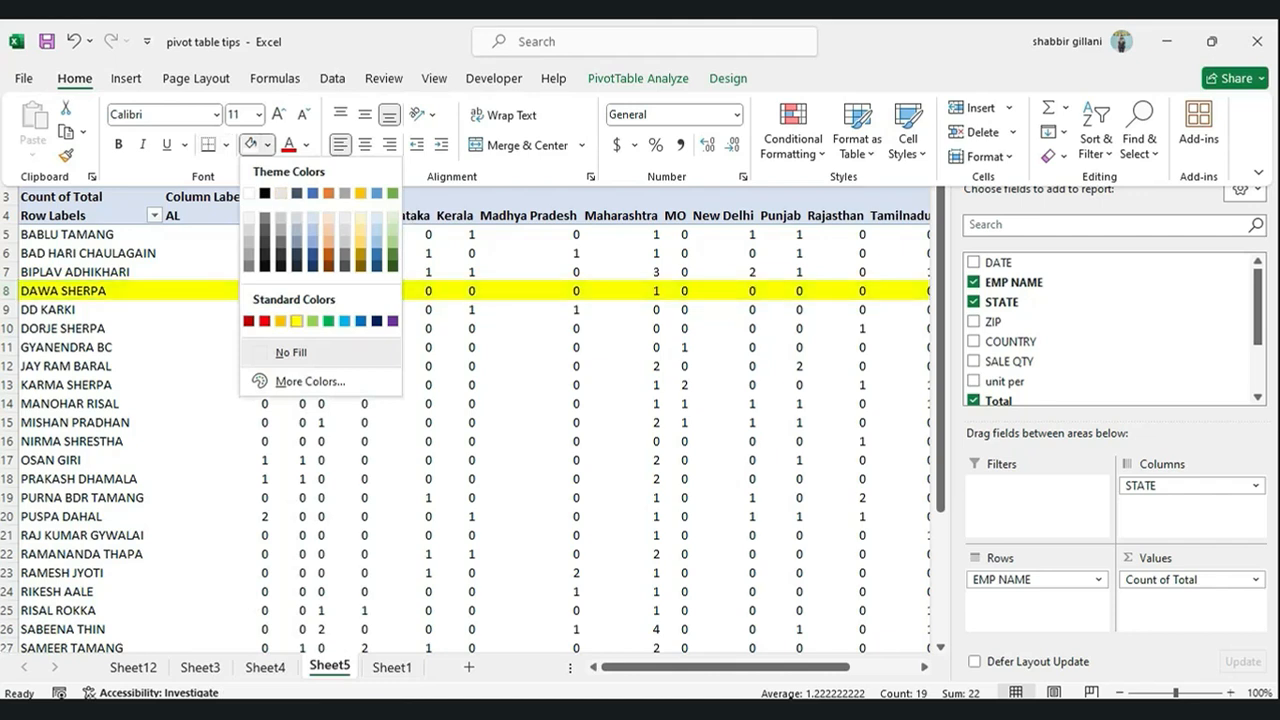
left_click(296, 321)
left_click(348, 328)
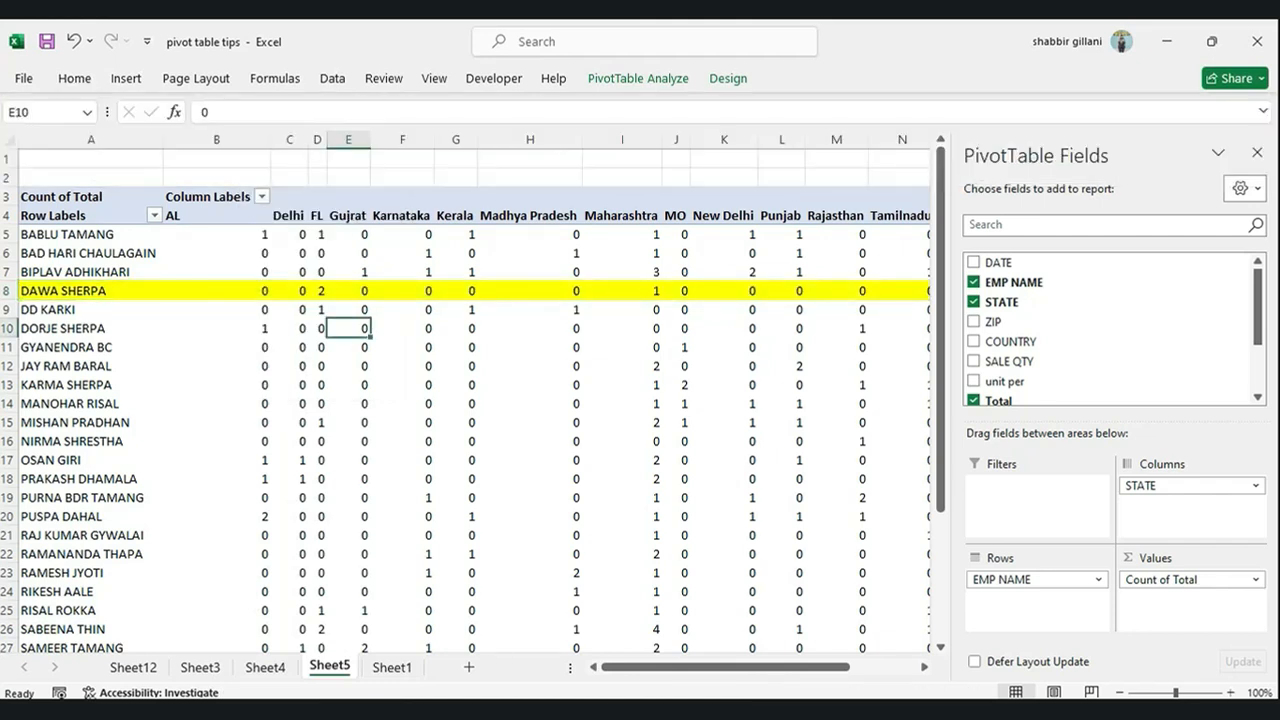
Refresh the Sheet5 pivot table to test the row 8 fill with cell formatting preservation turned off.
right_click(350, 326)
key("Escape")
right_click(350, 326)
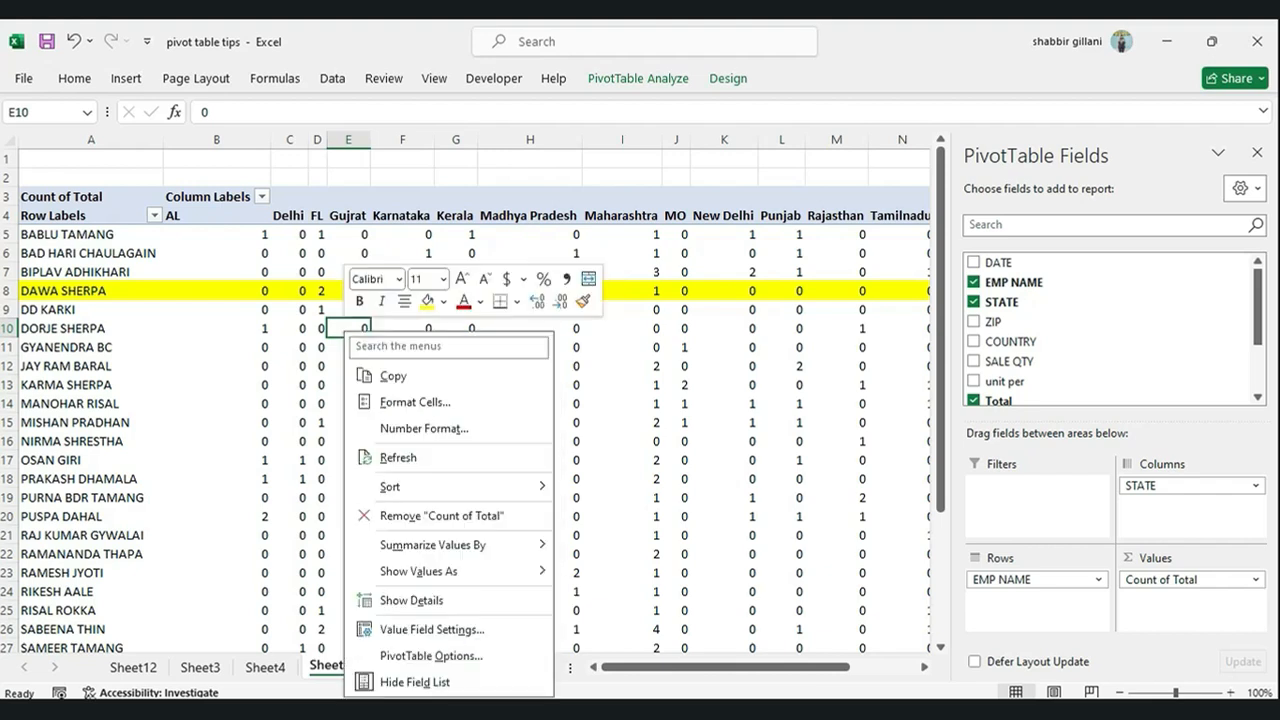
left_click(390, 455)
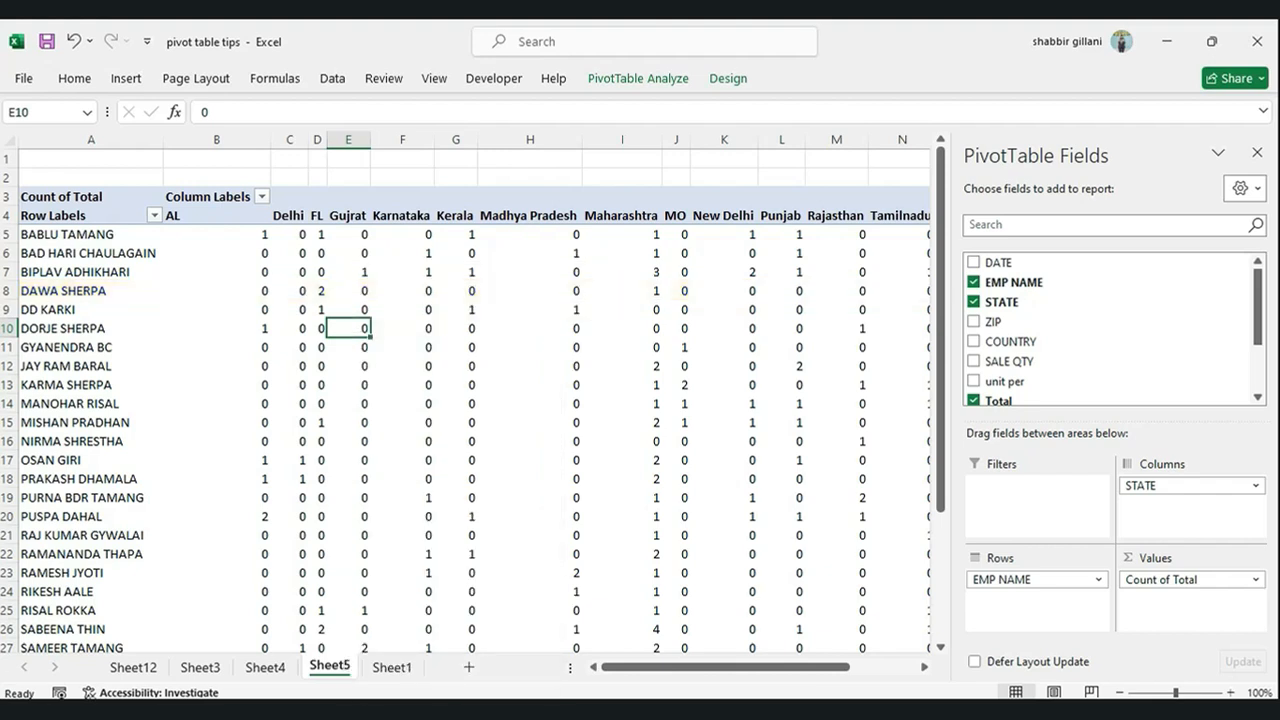
Turn on preserving cell formatting on update in the Sheet5 pivot table's options.
left_click(347, 308)
right_click(356, 309)
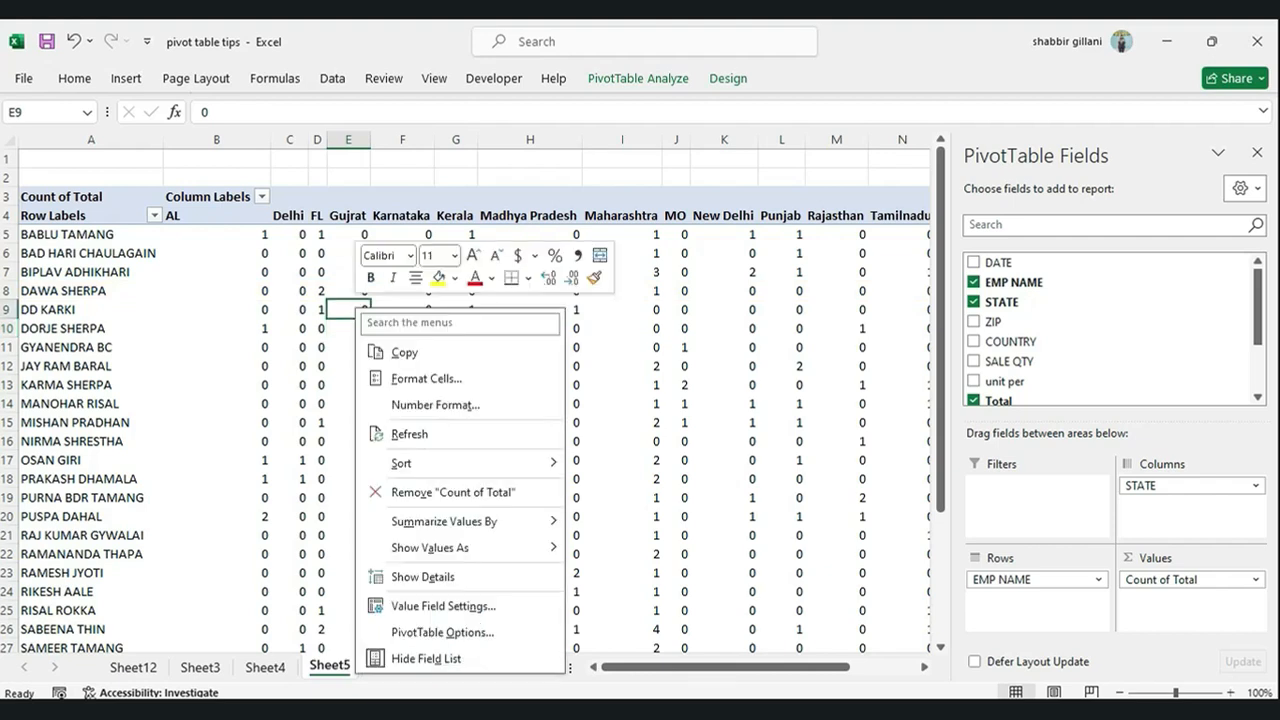
left_click(442, 632)
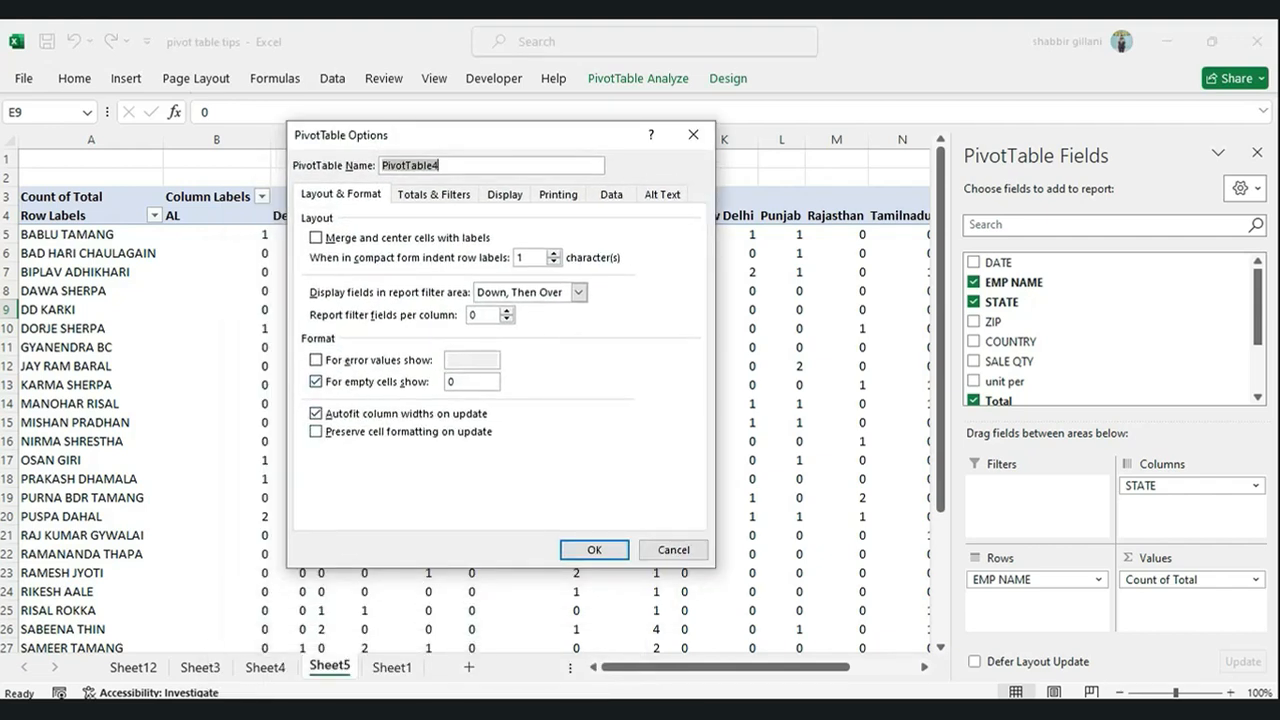
left_click(316, 432)
left_click(594, 550)
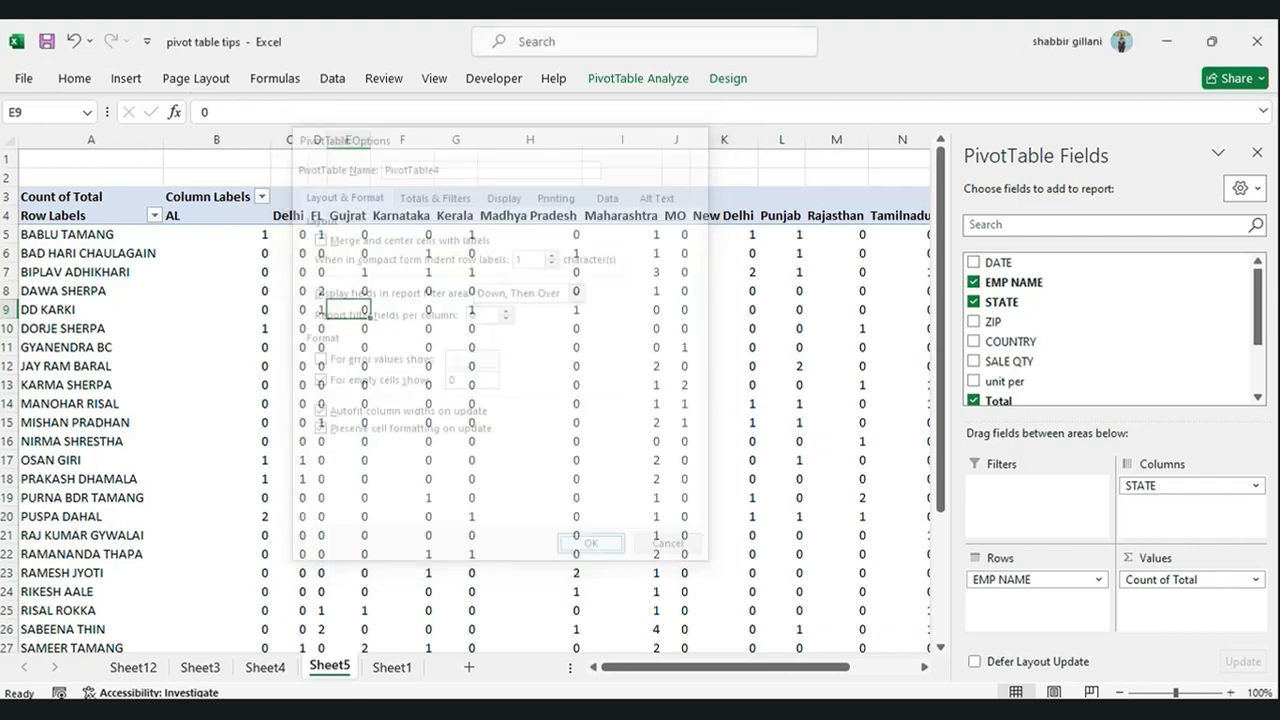
Fill row 9 of the Sheet5 pivot table with yellow and refresh the pivot table to test formatting preservation.
key("shift+space")
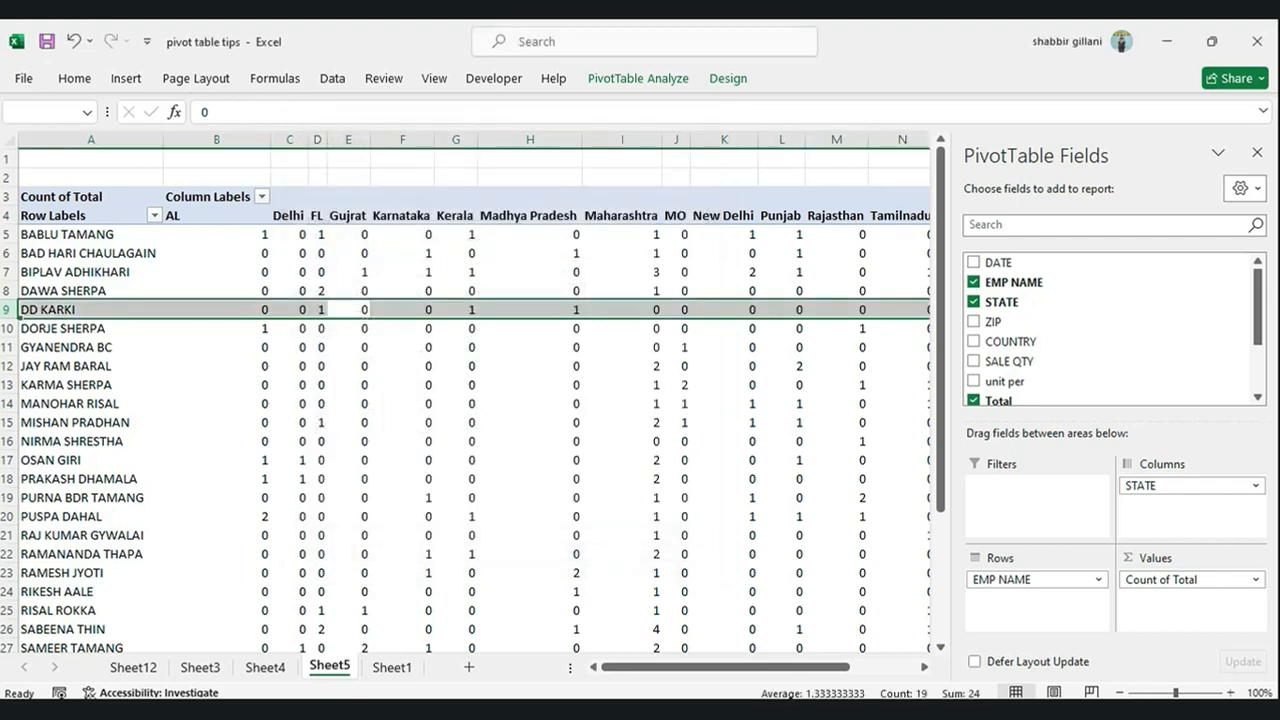
left_click(74, 78)
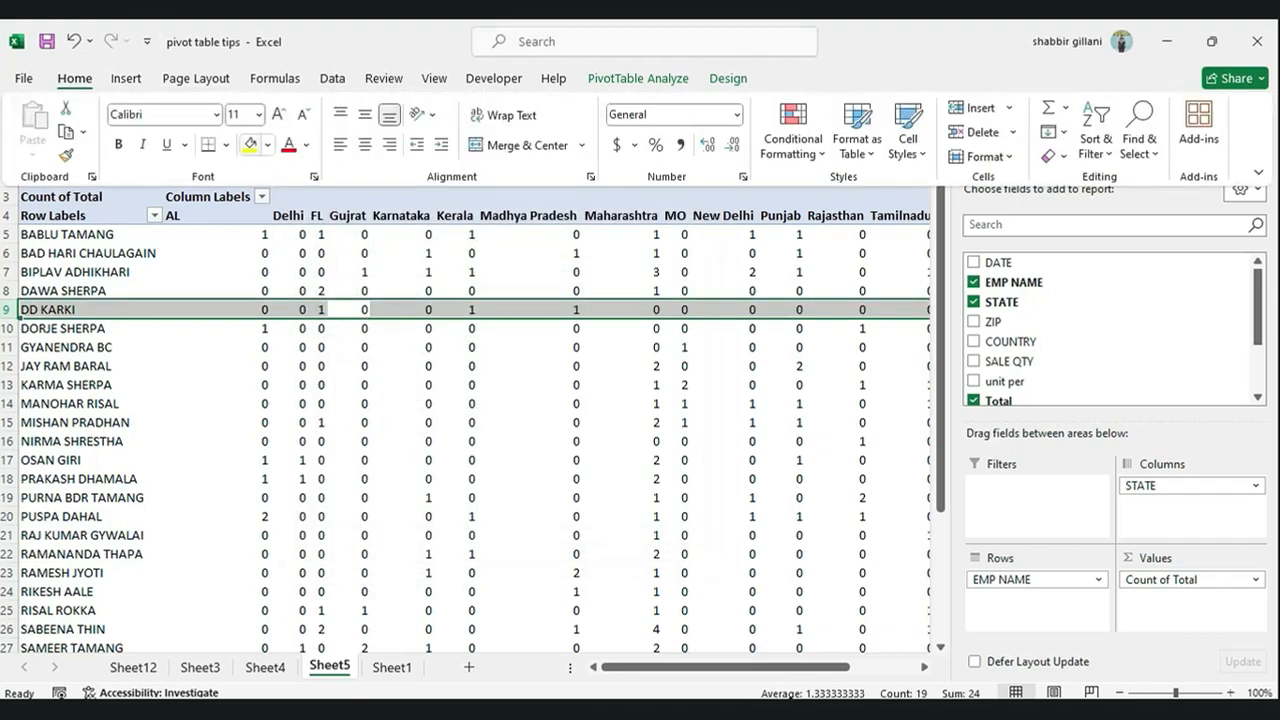
left_click(250, 144)
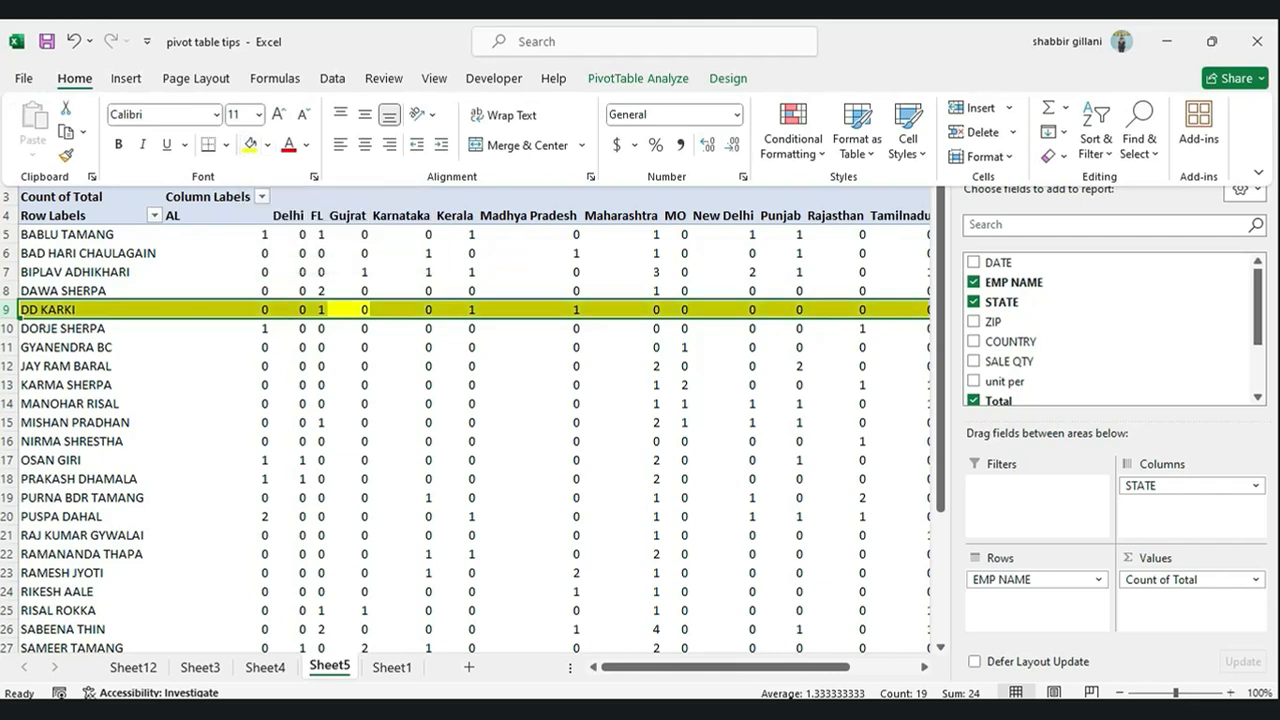
left_click(346, 352)
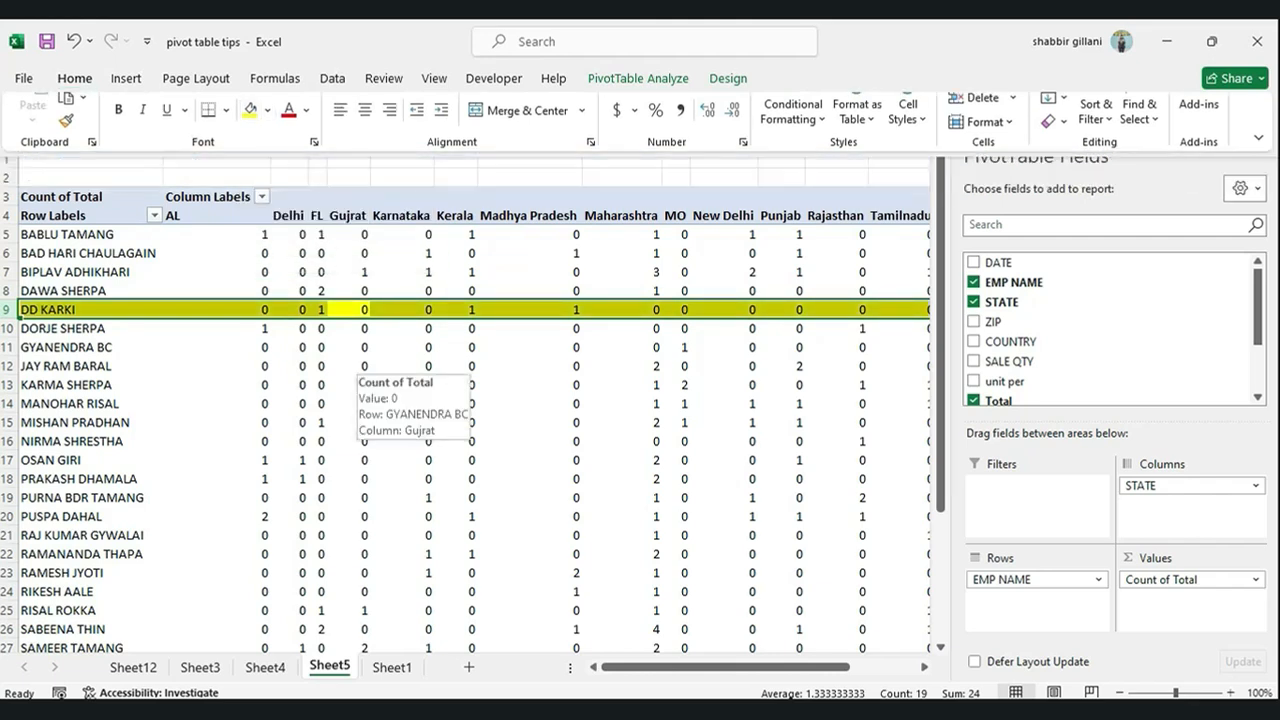
left_click(346, 308)
right_click(346, 308)
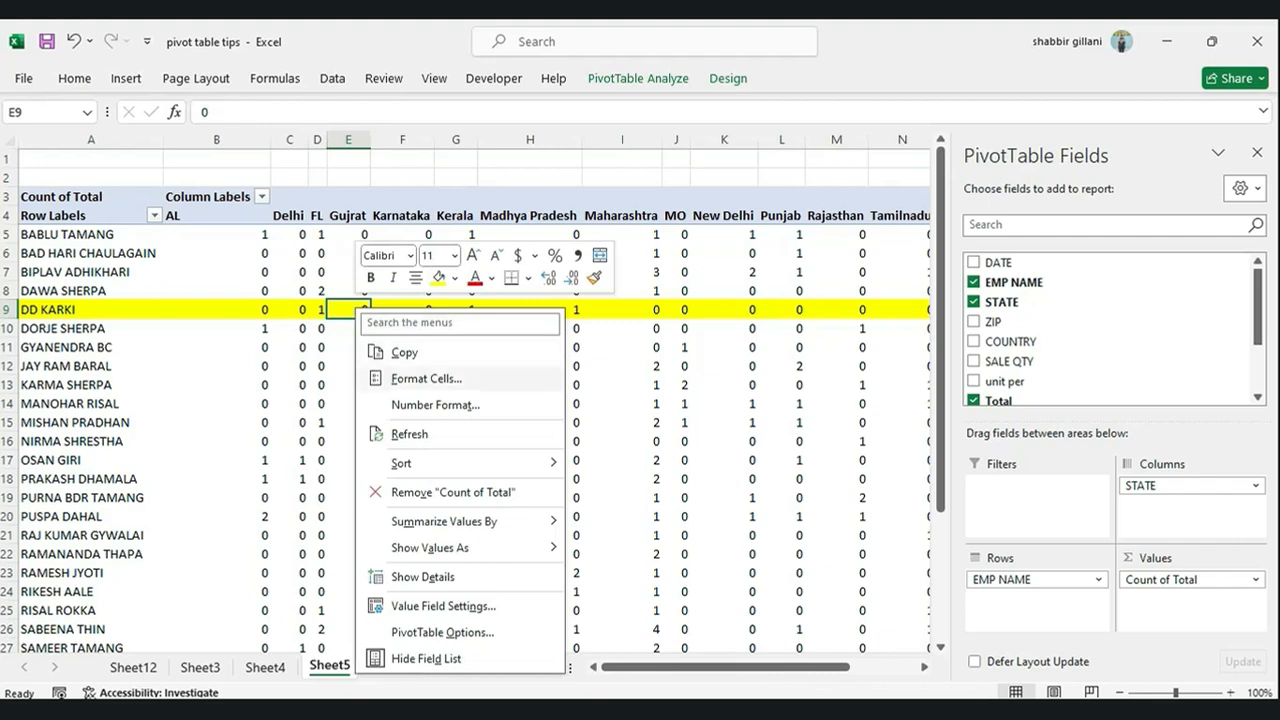
left_click(409, 434)
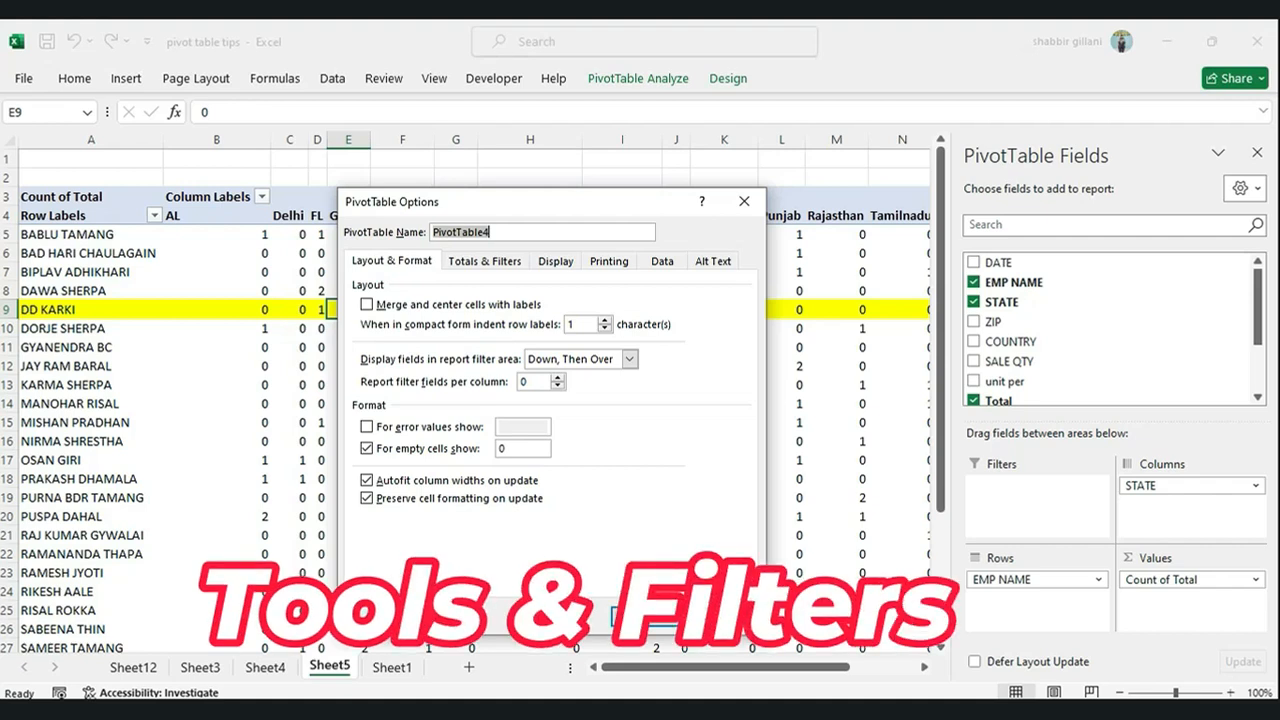
Review the Totals & Filters options of the Sheet12 pivot table and close them without changes.
key("ctrl+Tab")
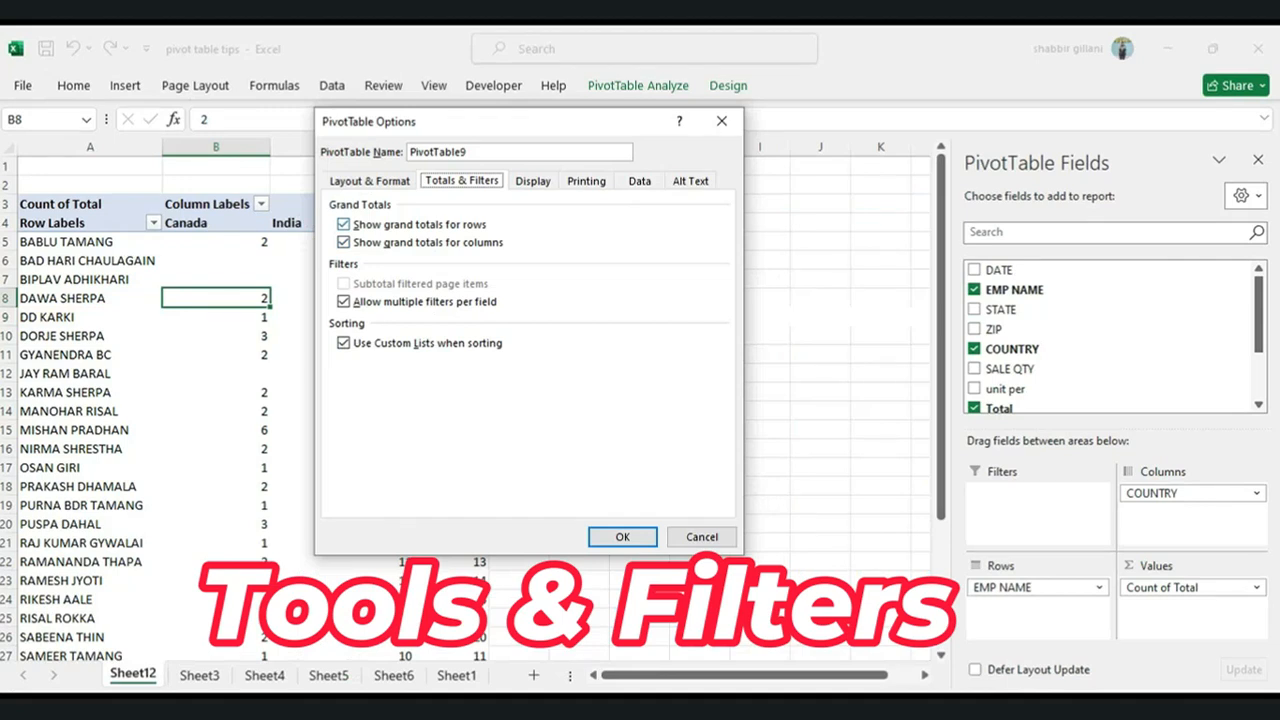
left_click_drag(450, 121, 594, 135)
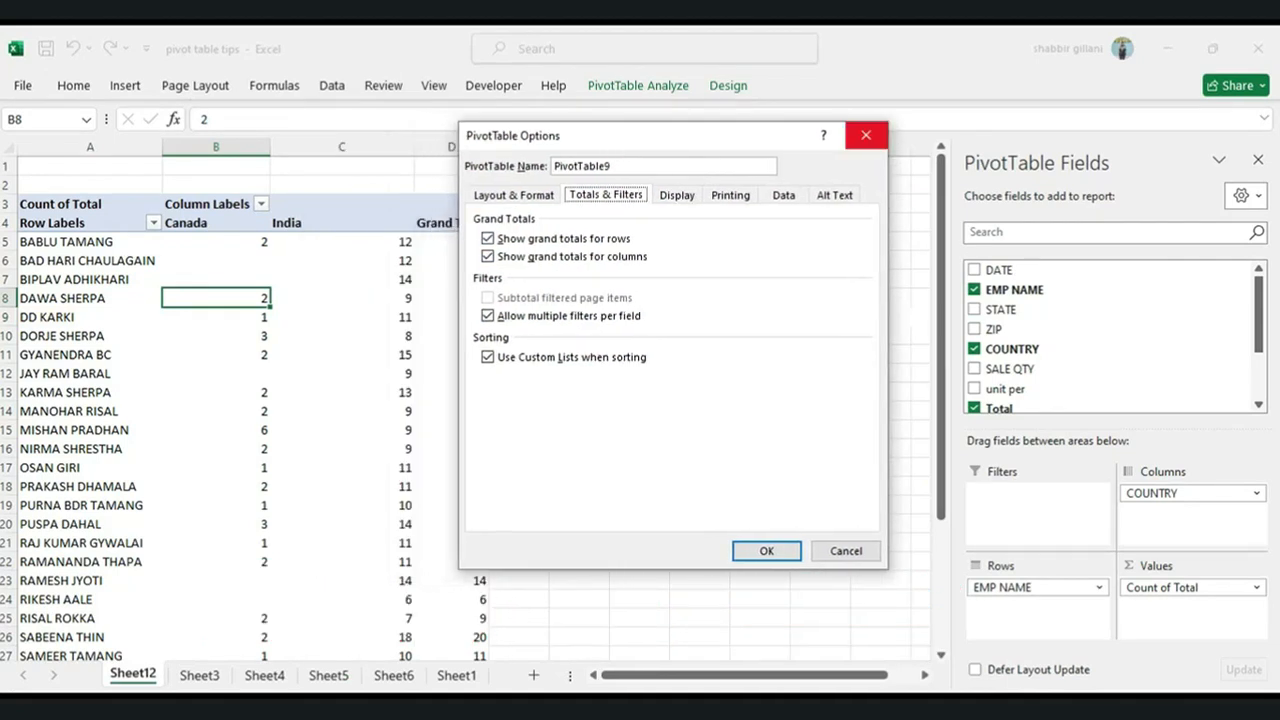
left_click(866, 135)
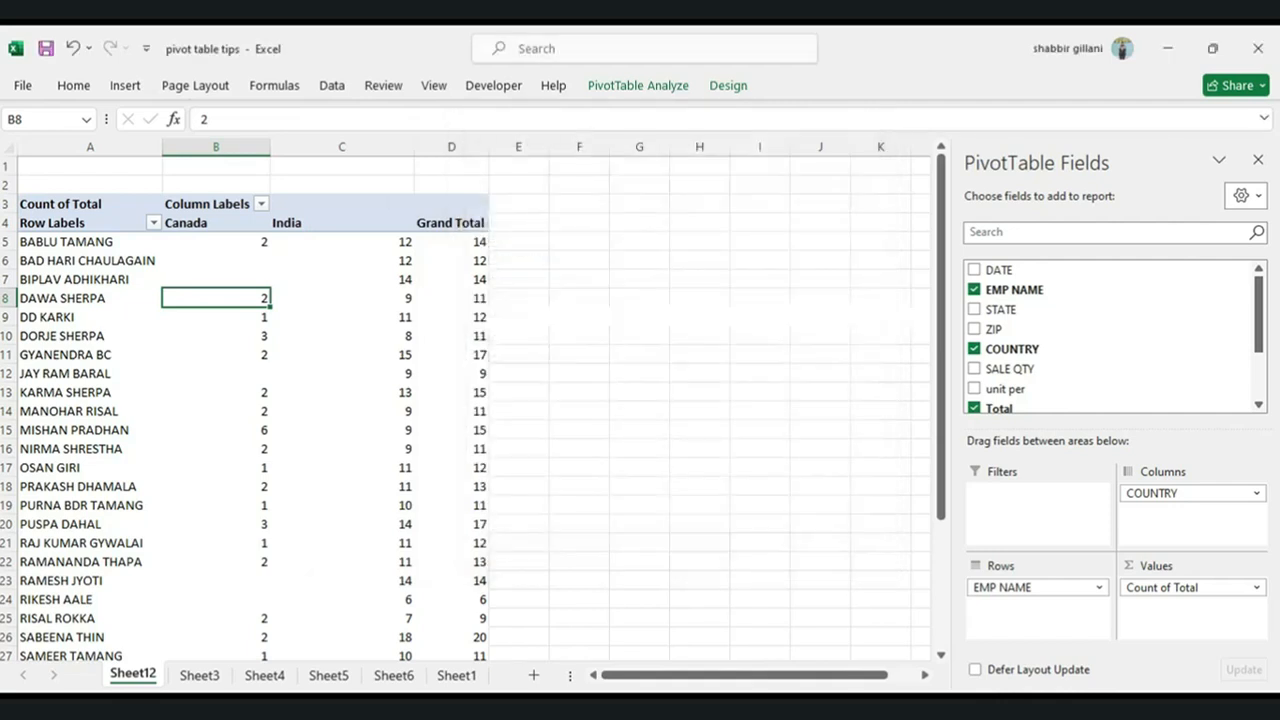
Examine the India column of the Sheet12 pivot table down to its grand total row.
left_click(355, 317)
key("ctrl+shift+Down")
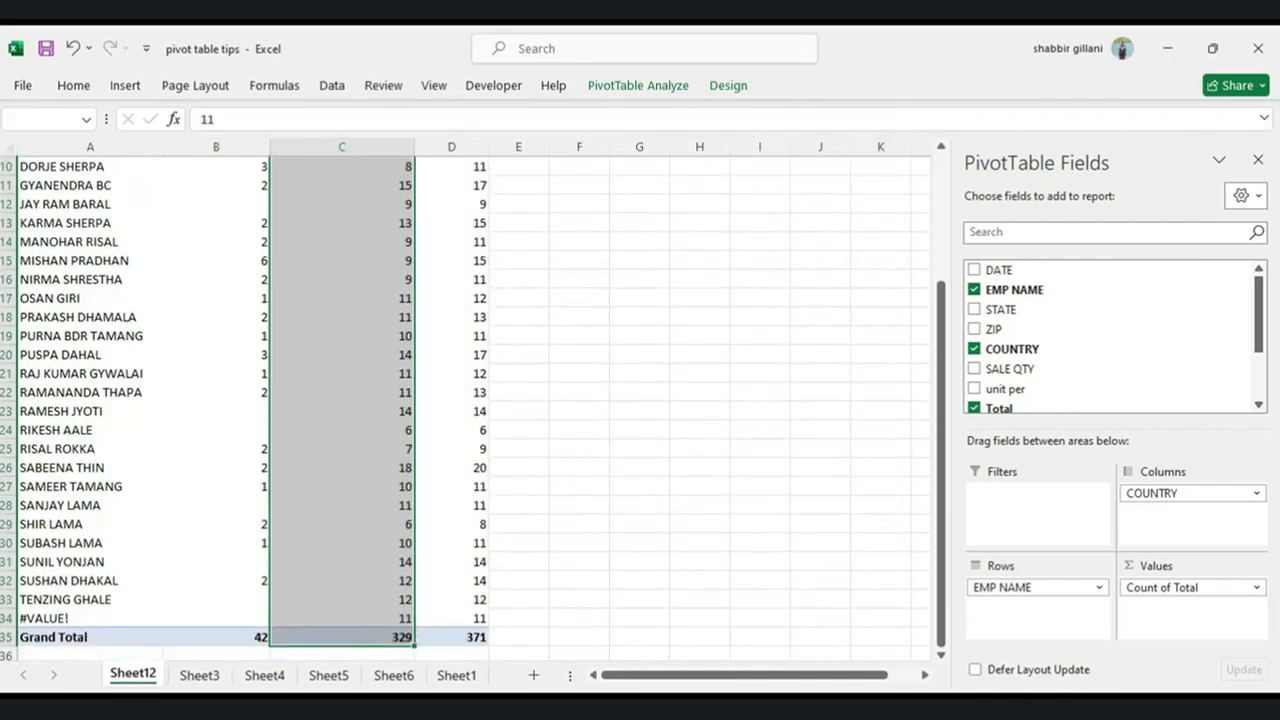
key("ctrl+Down")
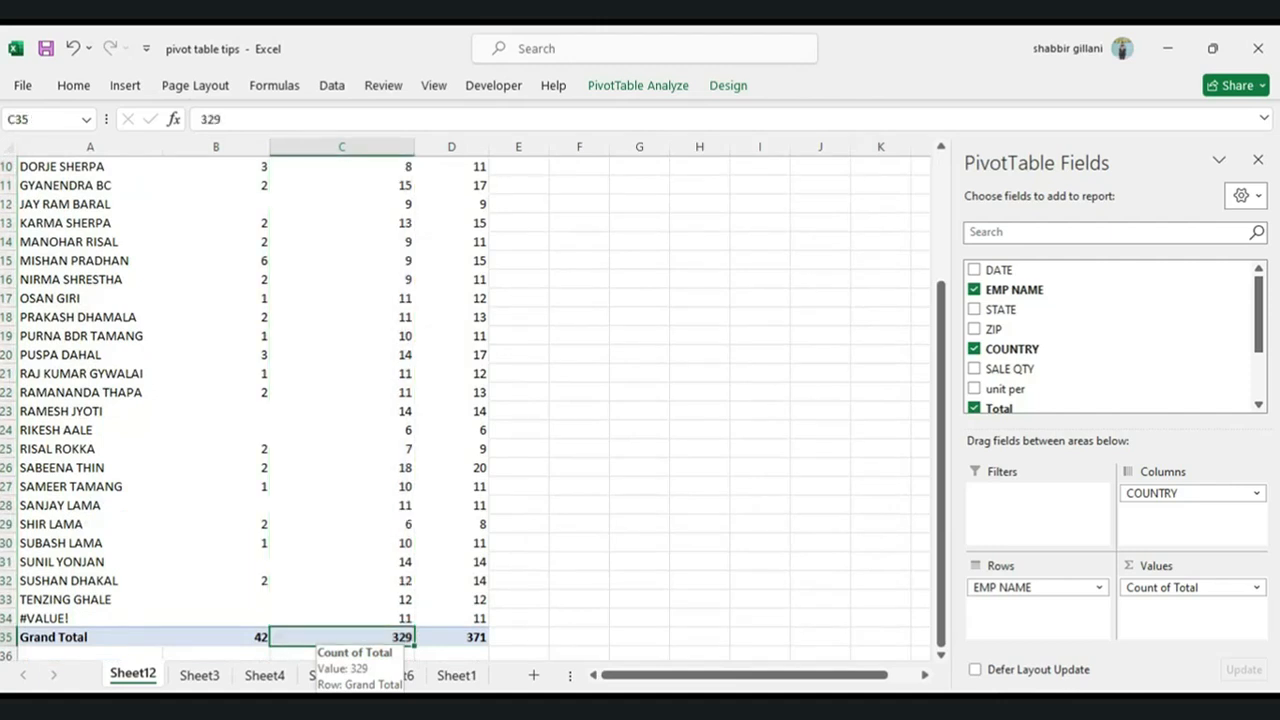
key("ctrl+Up")
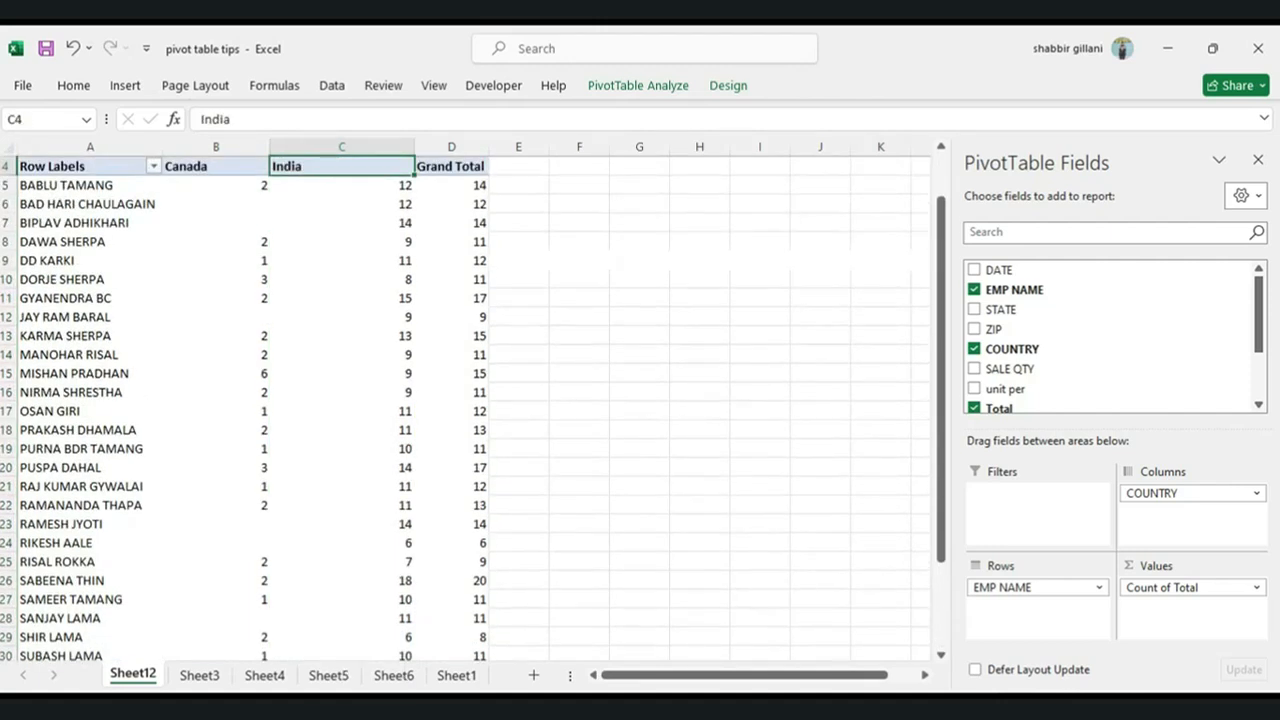
Turn off grand totals for both rows and columns in the Sheet12 pivot table's options.
right_click(370, 186)
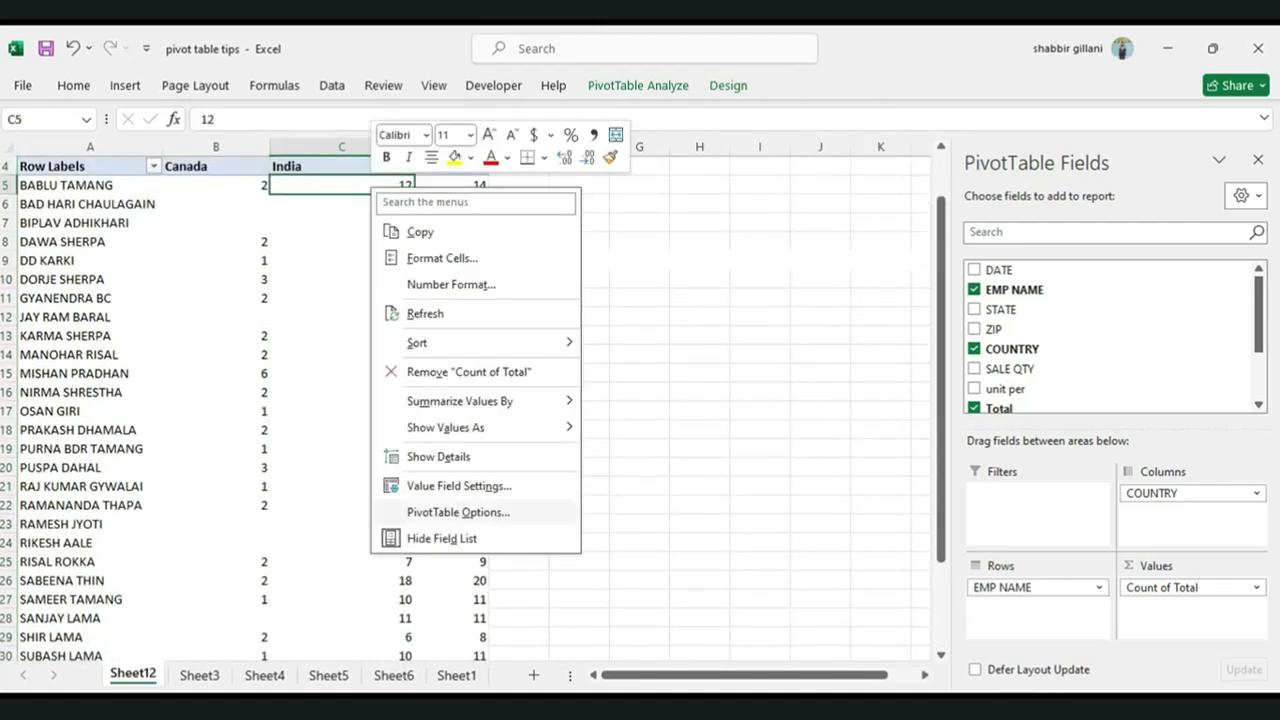
left_click(458, 512)
left_click(356, 328)
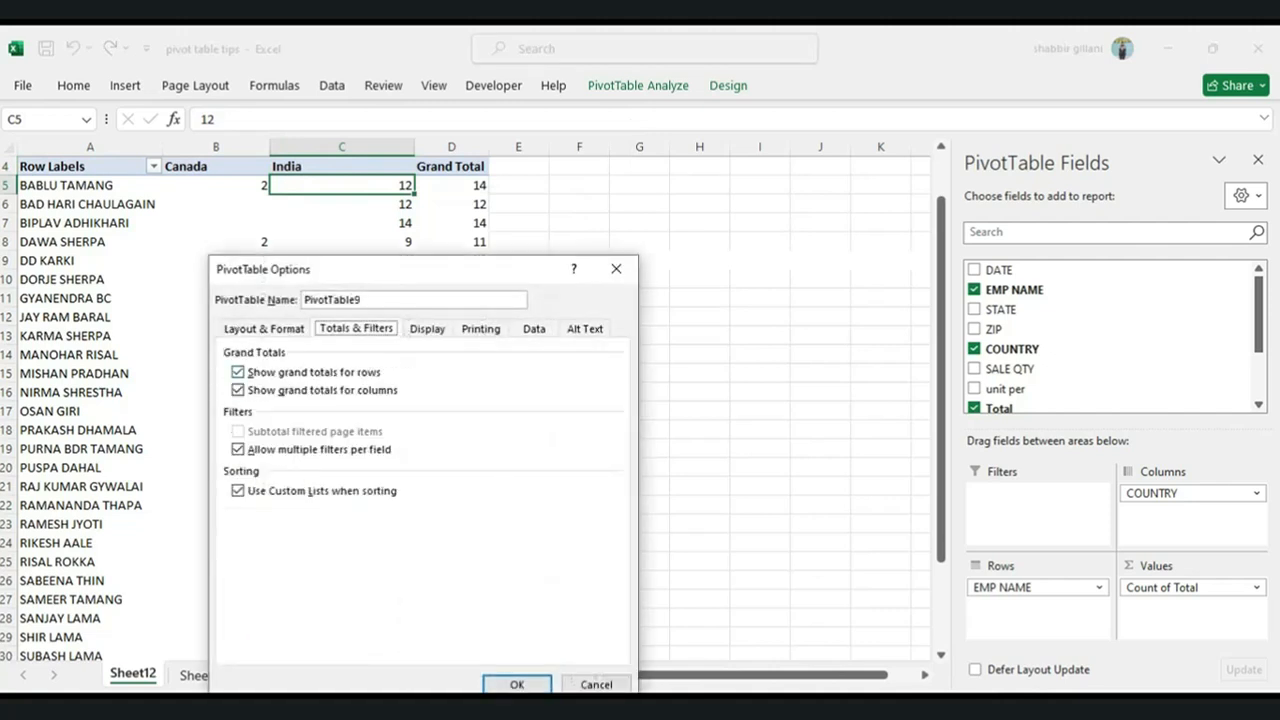
left_click(238, 372)
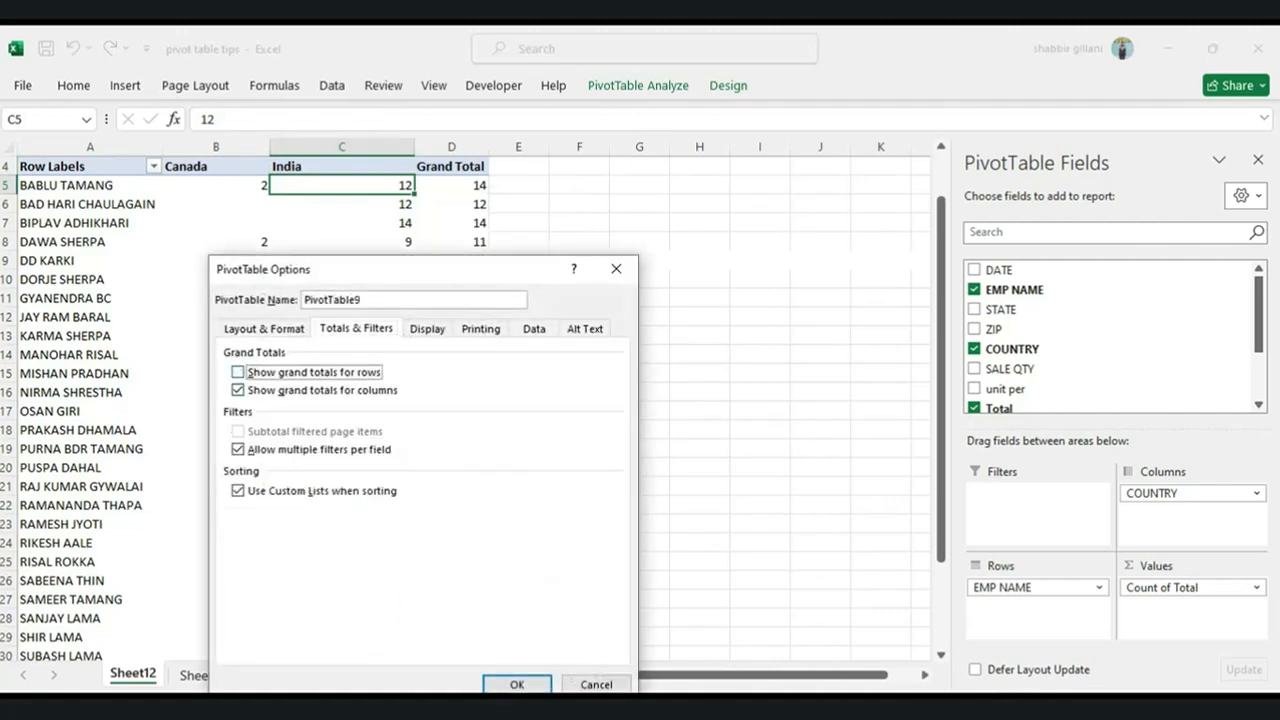
left_click(238, 390)
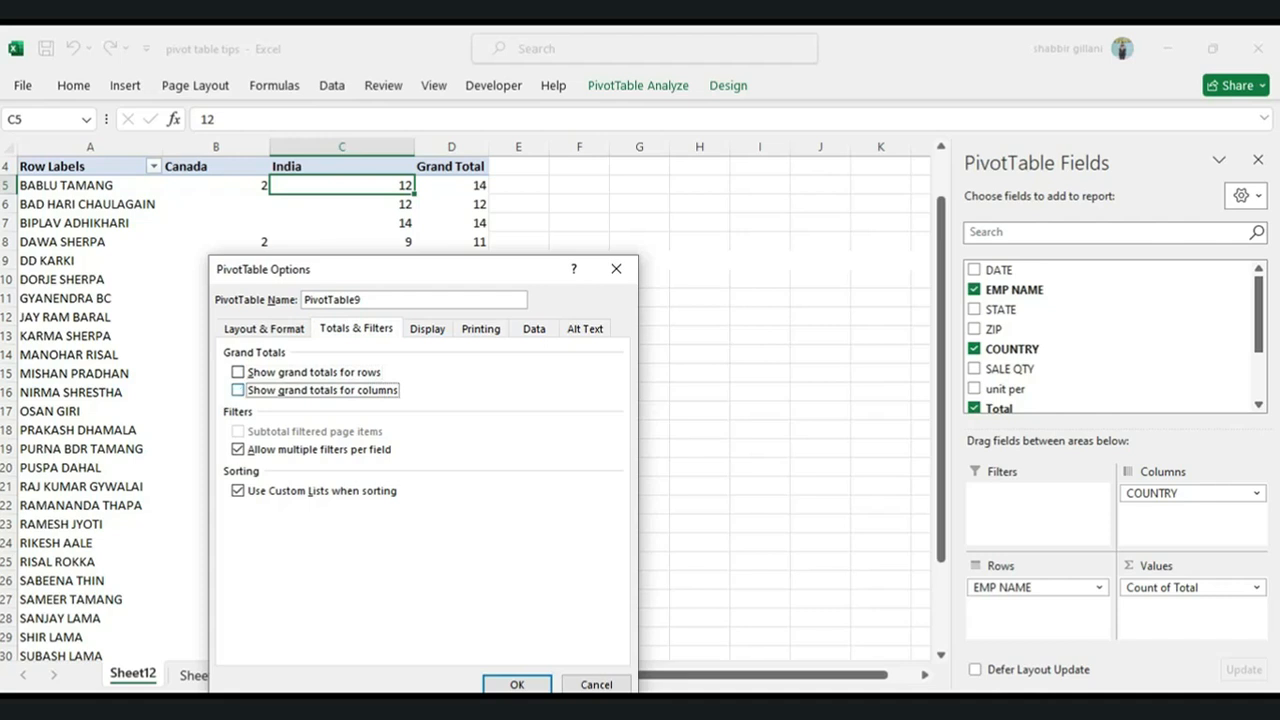
left_click(517, 684)
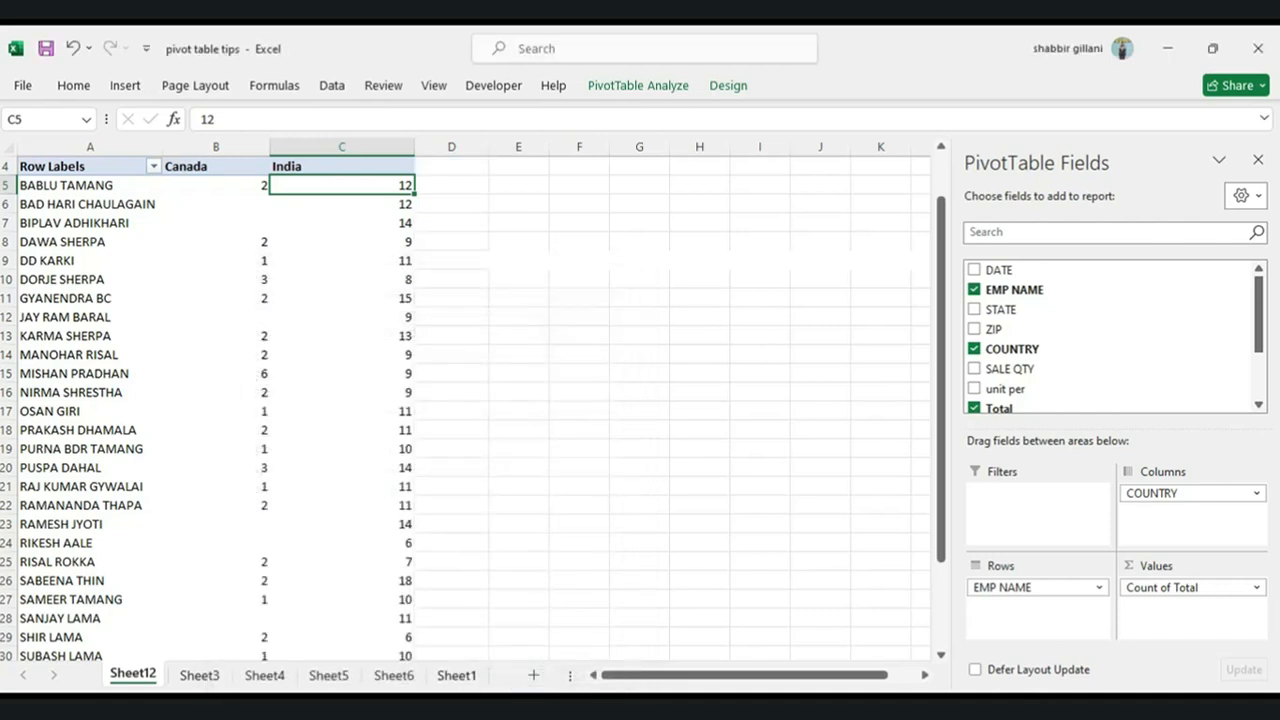
Check the Sheet12 pivot table beside and below the India column for grand totals.
left_click(451, 204)
left_click(380, 241)
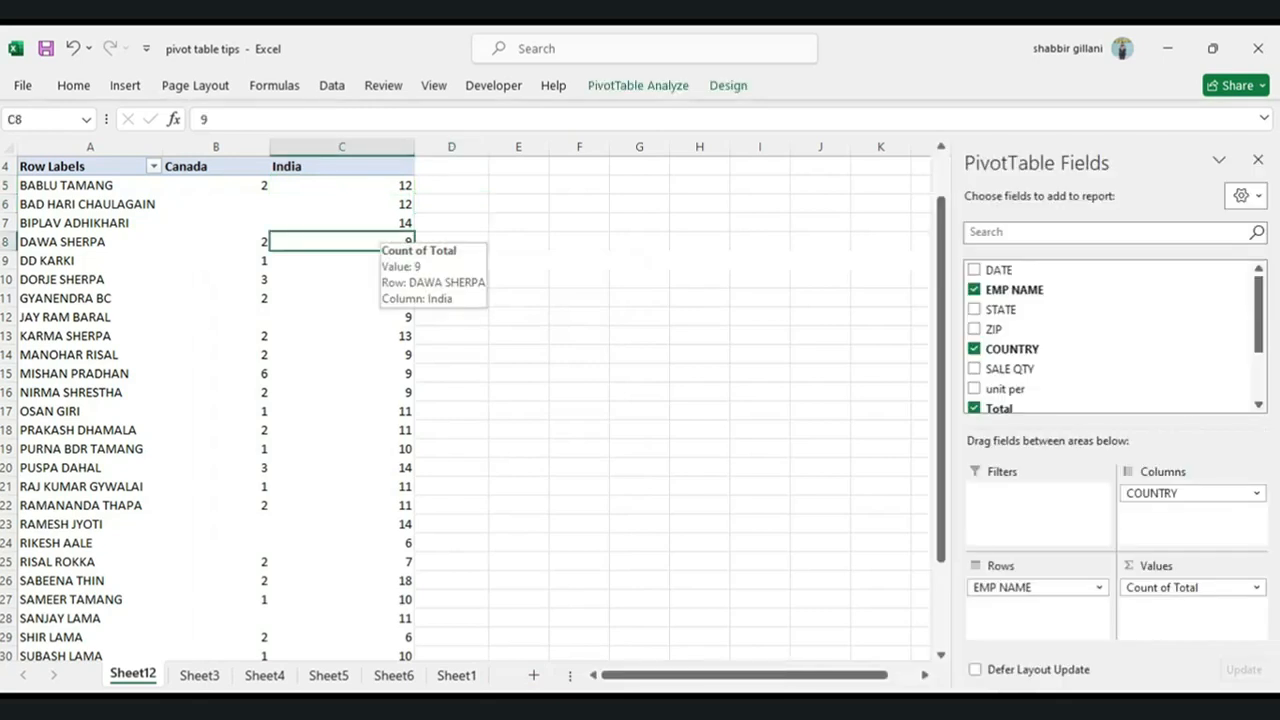
key("ctrl+shift+Down")
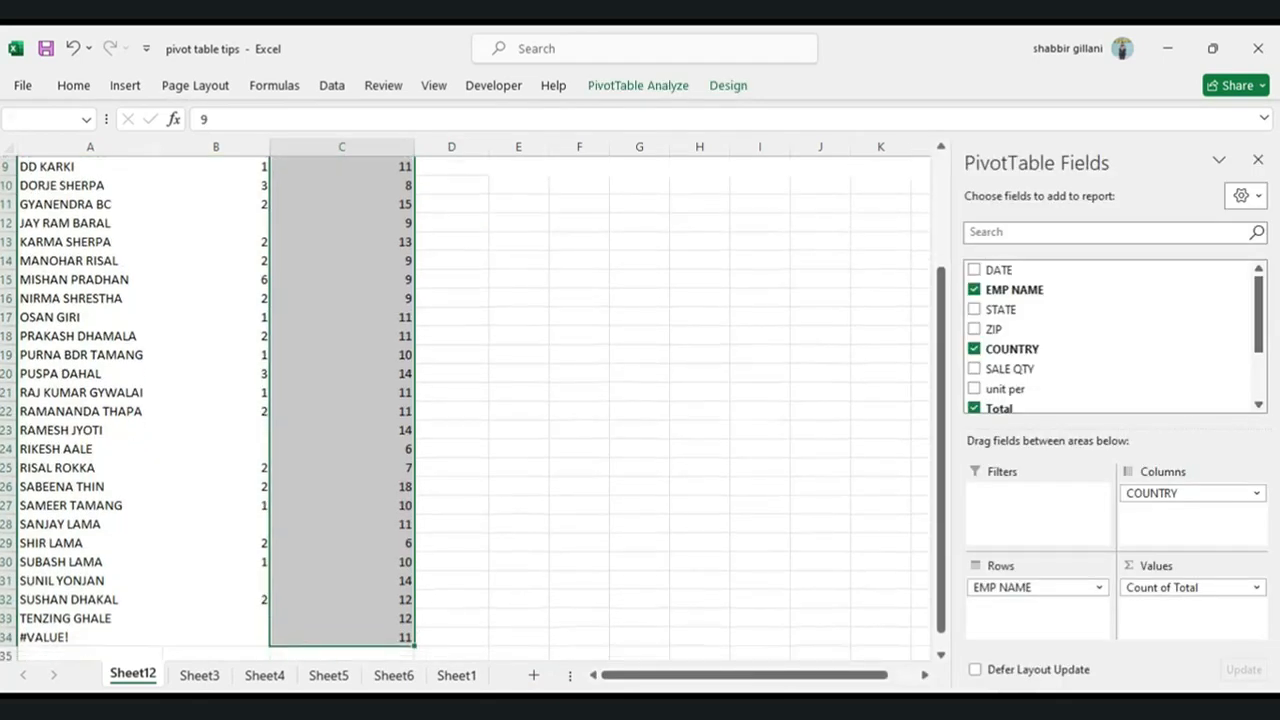
Turn grand totals for rows and columns back on in the Sheet12 pivot table's options.
left_click(390, 279)
right_click(392, 280)
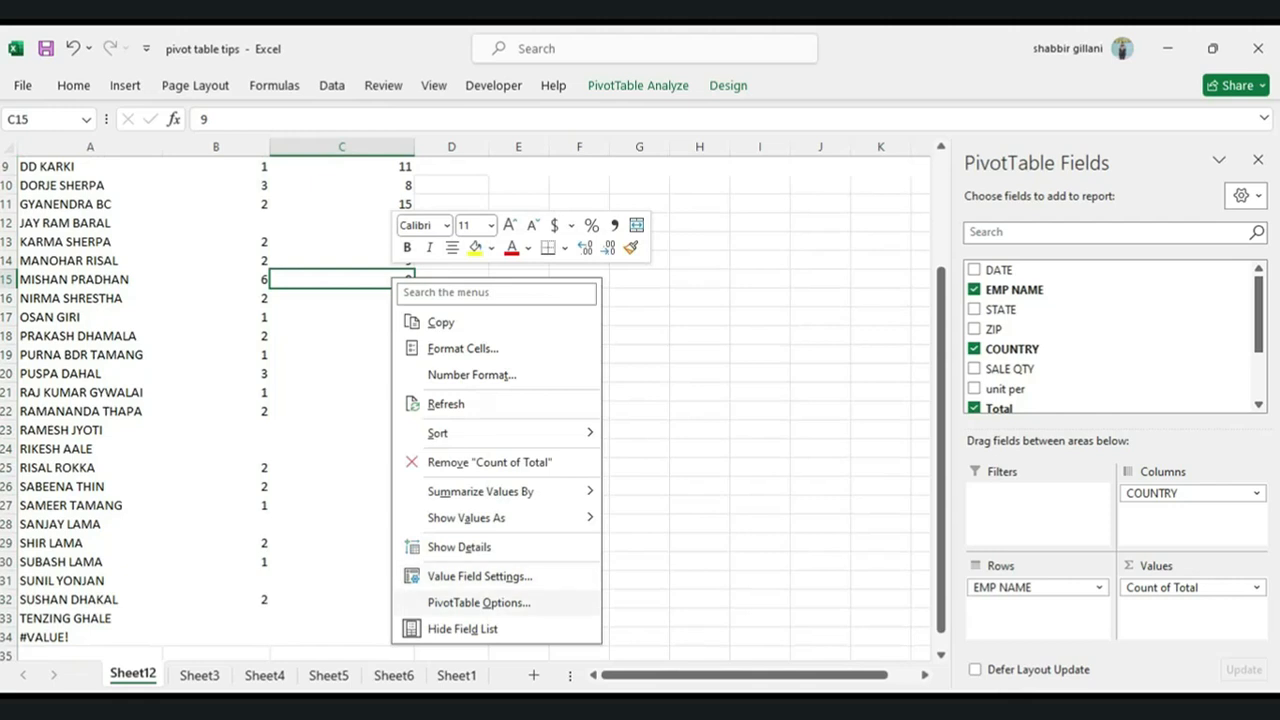
left_click(479, 602)
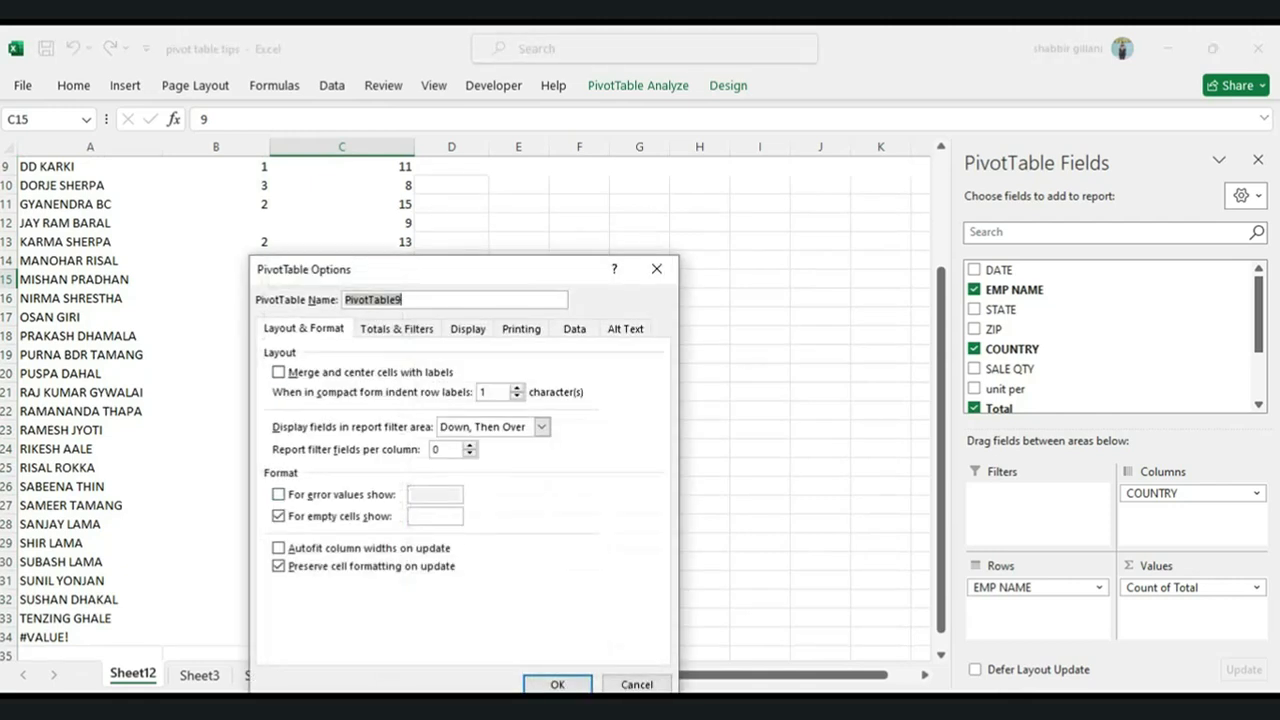
left_click(397, 329)
left_click(279, 372)
left_click(279, 390)
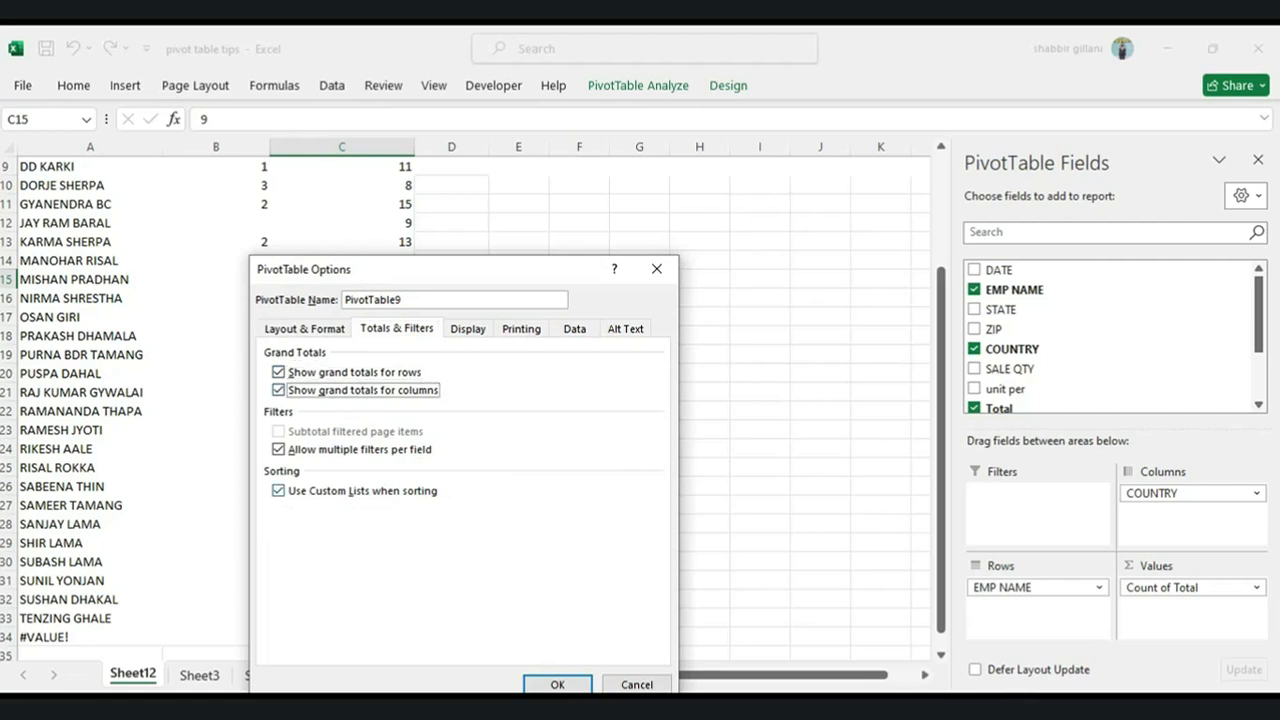
left_click(557, 684)
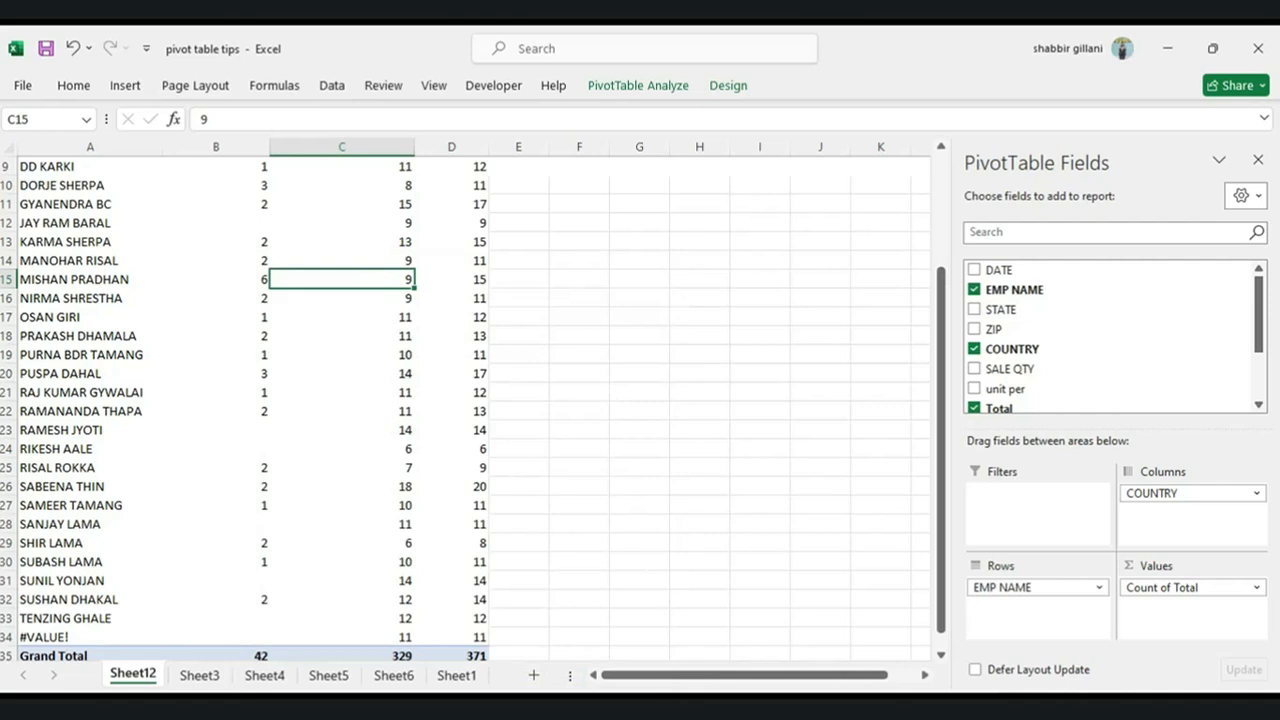
Review the Totals & Filters options of the Sheet12 pivot table and the filter choices of its Column Labels.
left_click_drag(941, 325, 941, 226)
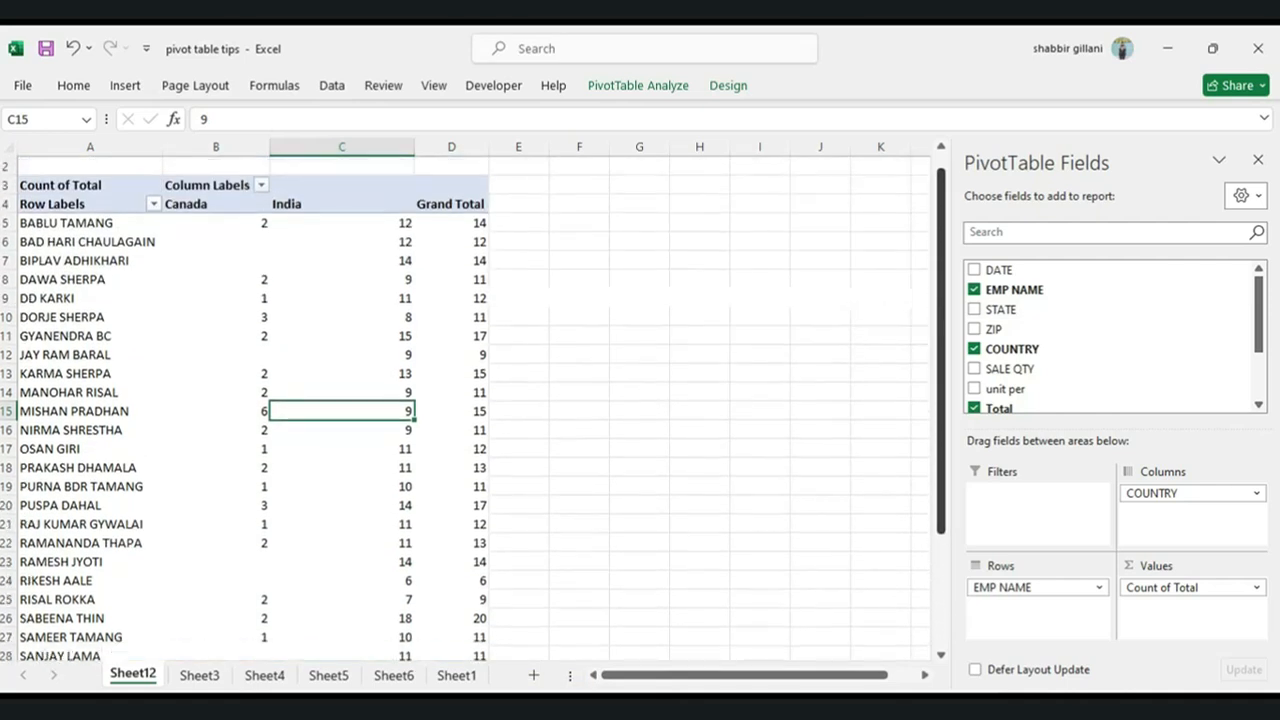
left_click(350, 223)
right_click(350, 224)
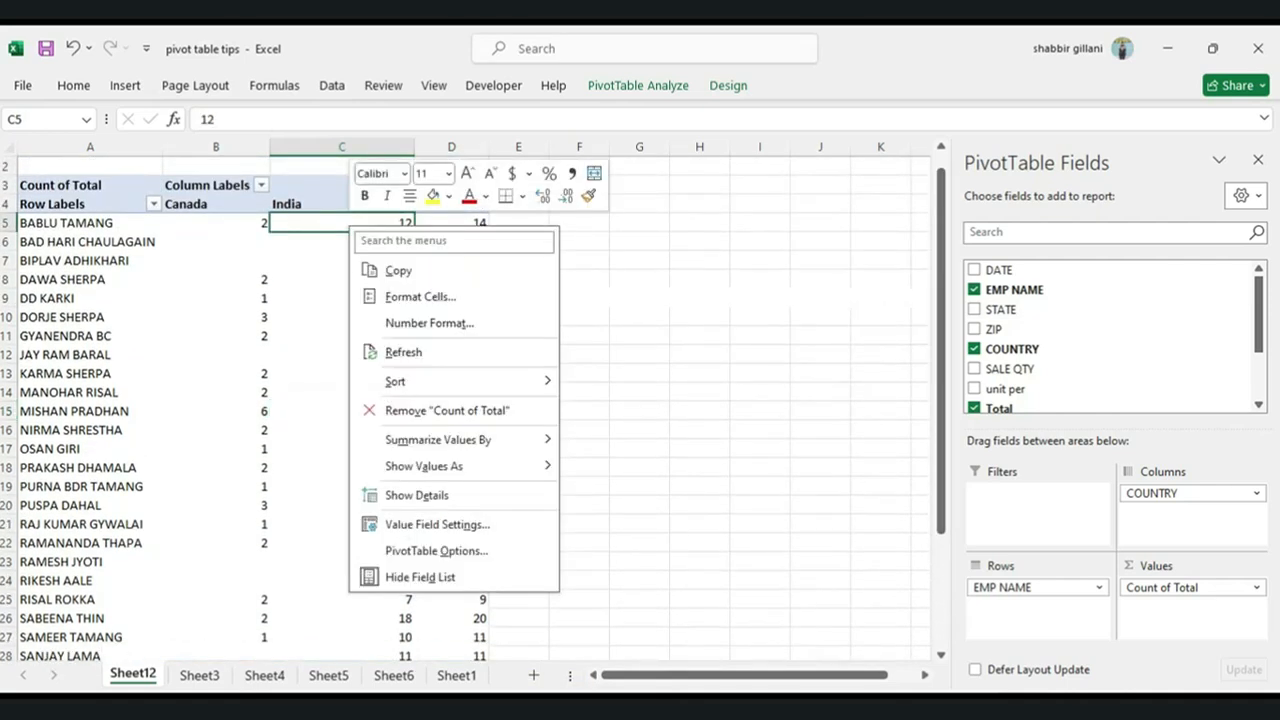
left_click(436, 550)
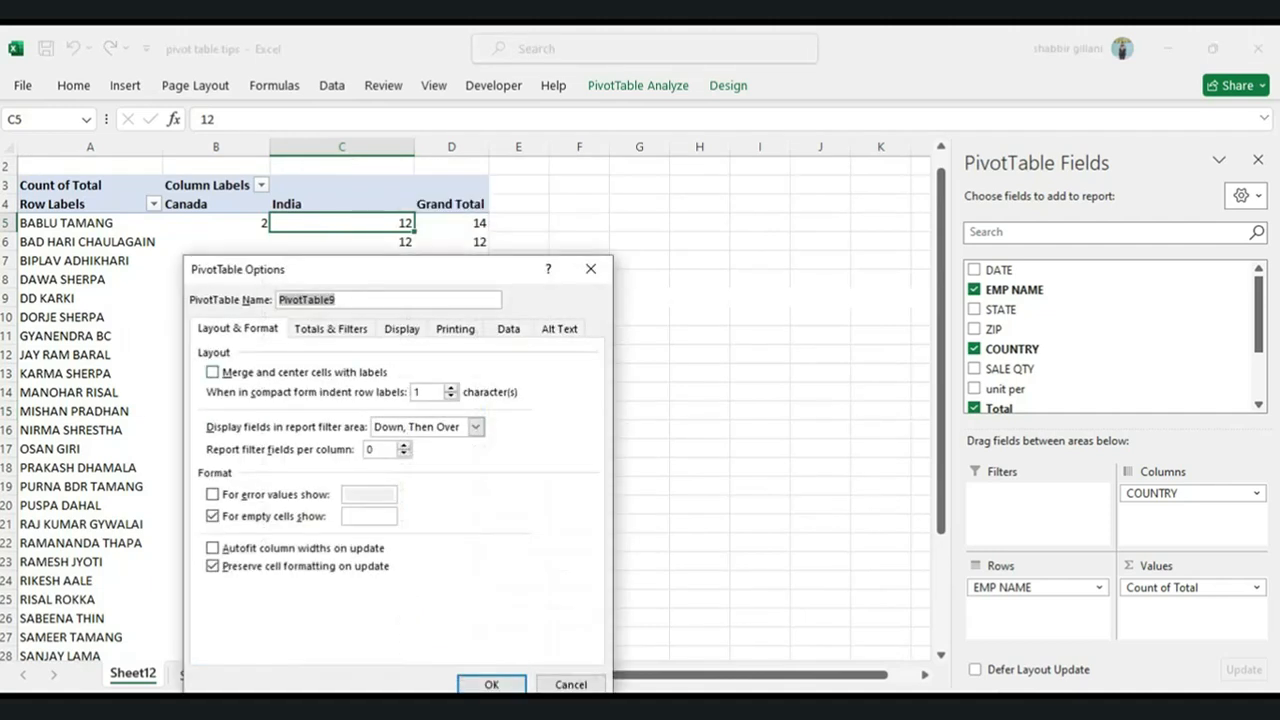
left_click(331, 328)
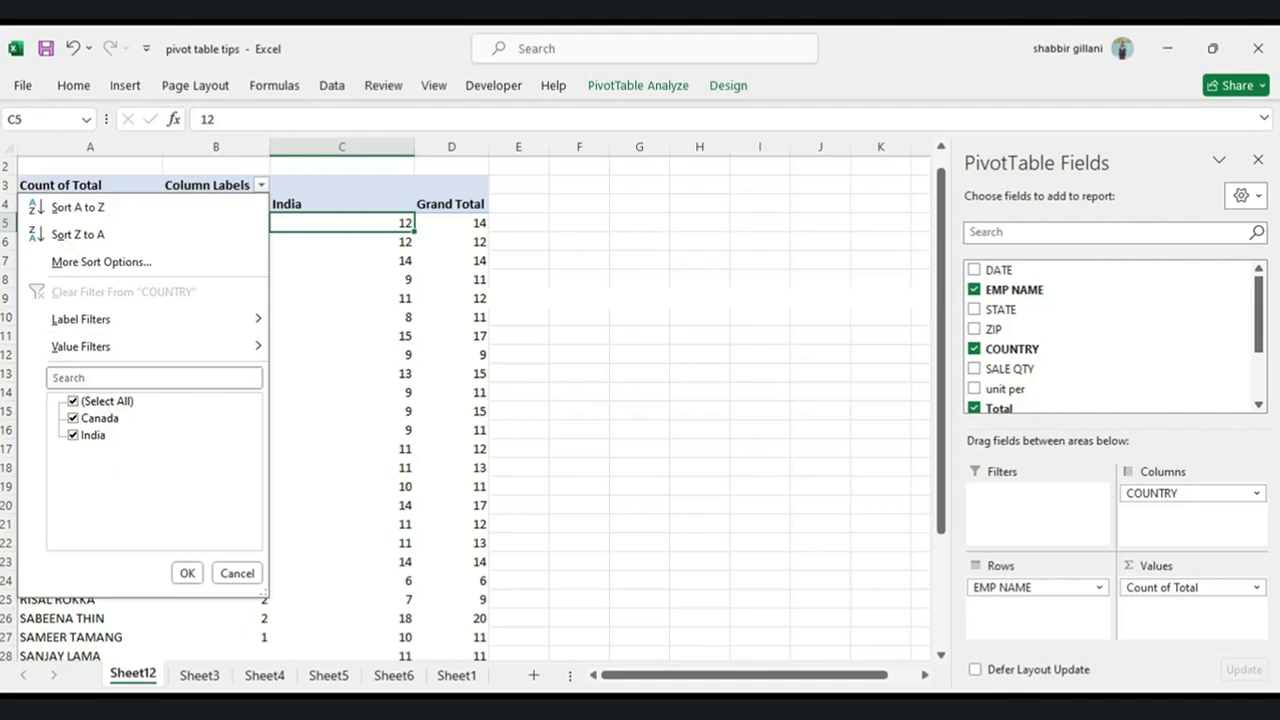
left_click(187, 573)
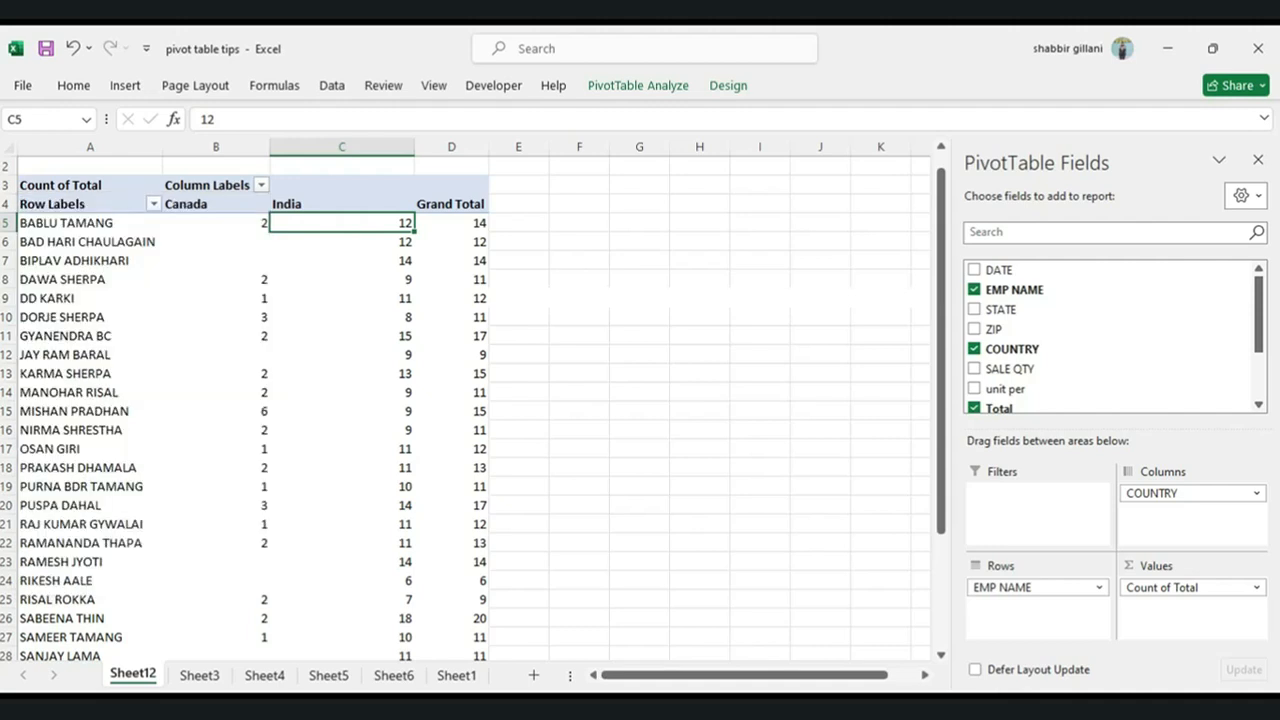
Review the Totals & Filters and Display settings in the Sheet12 pivot table's options without changing them.
left_click(216, 222)
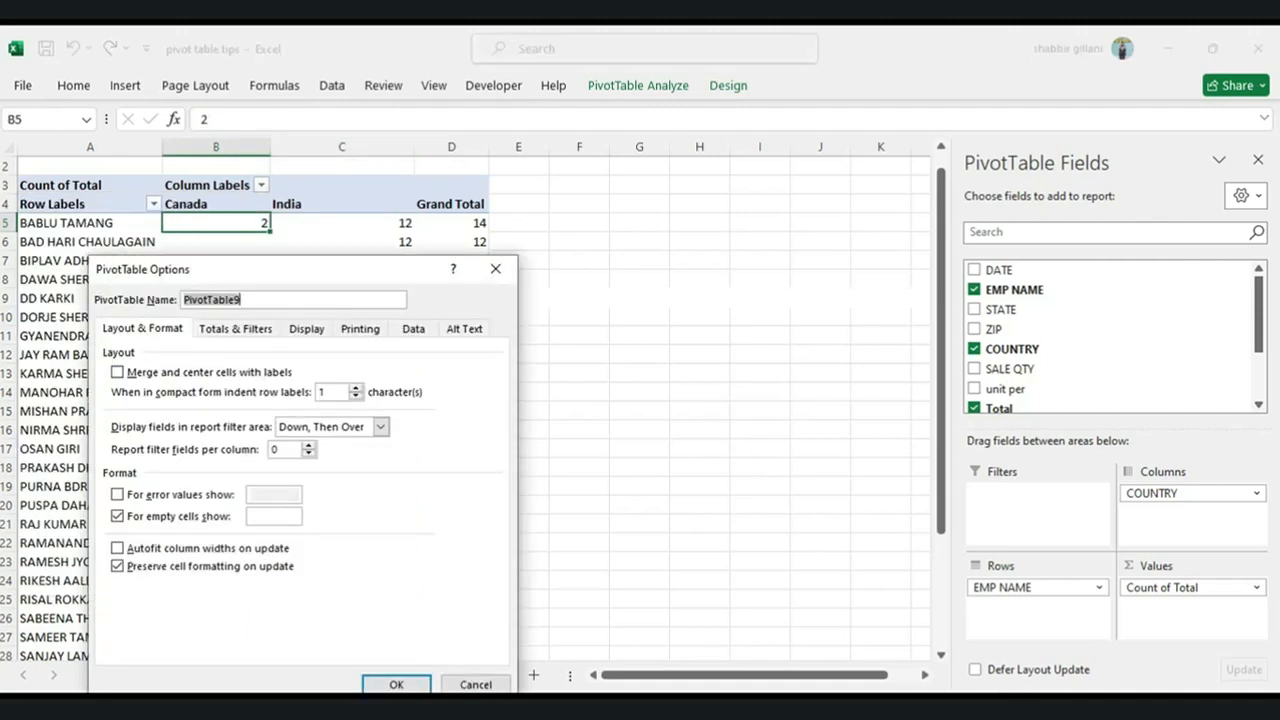
key("ctrl+Tab")
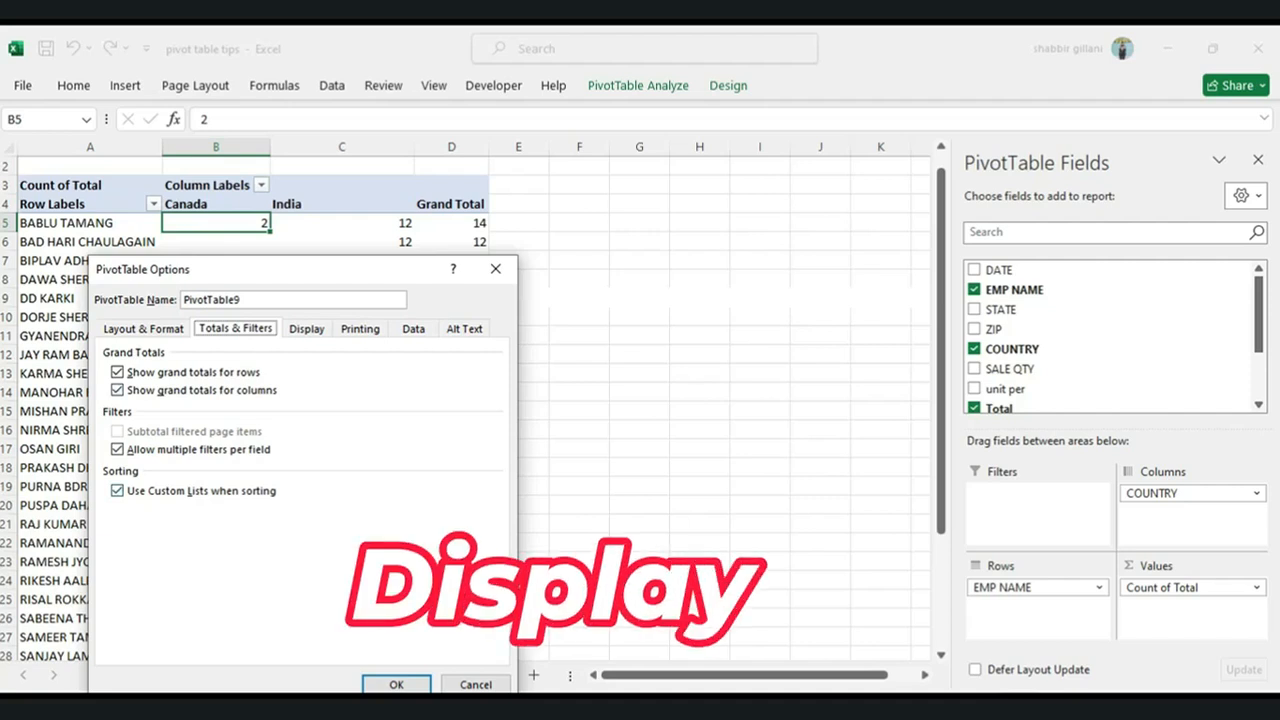
key("ctrl+Tab")
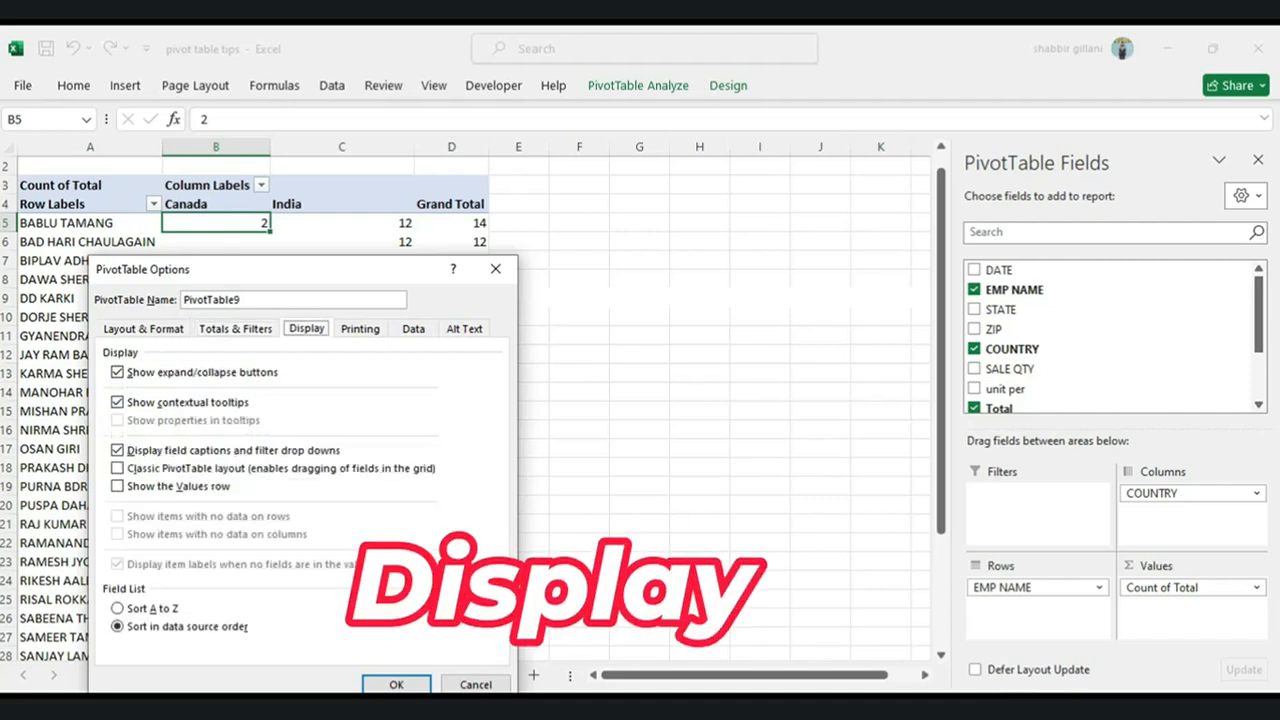
left_click_drag(299, 266, 410, 239)
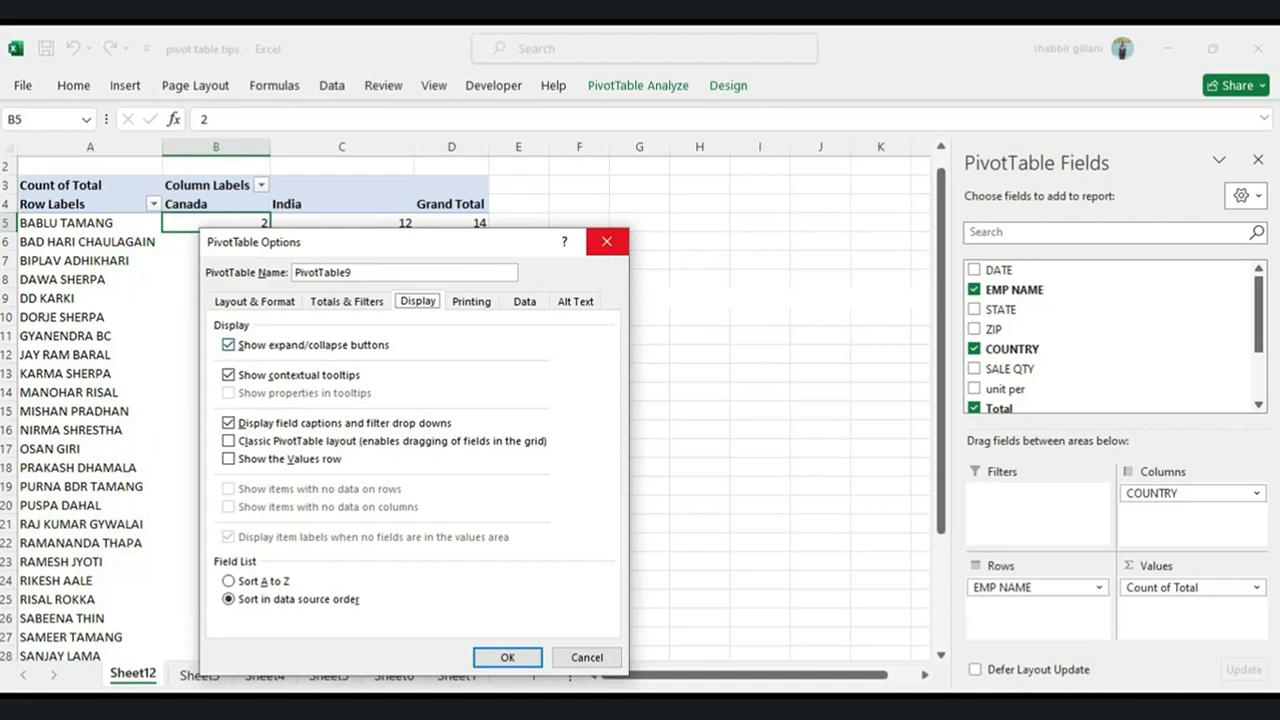
key("Escape")
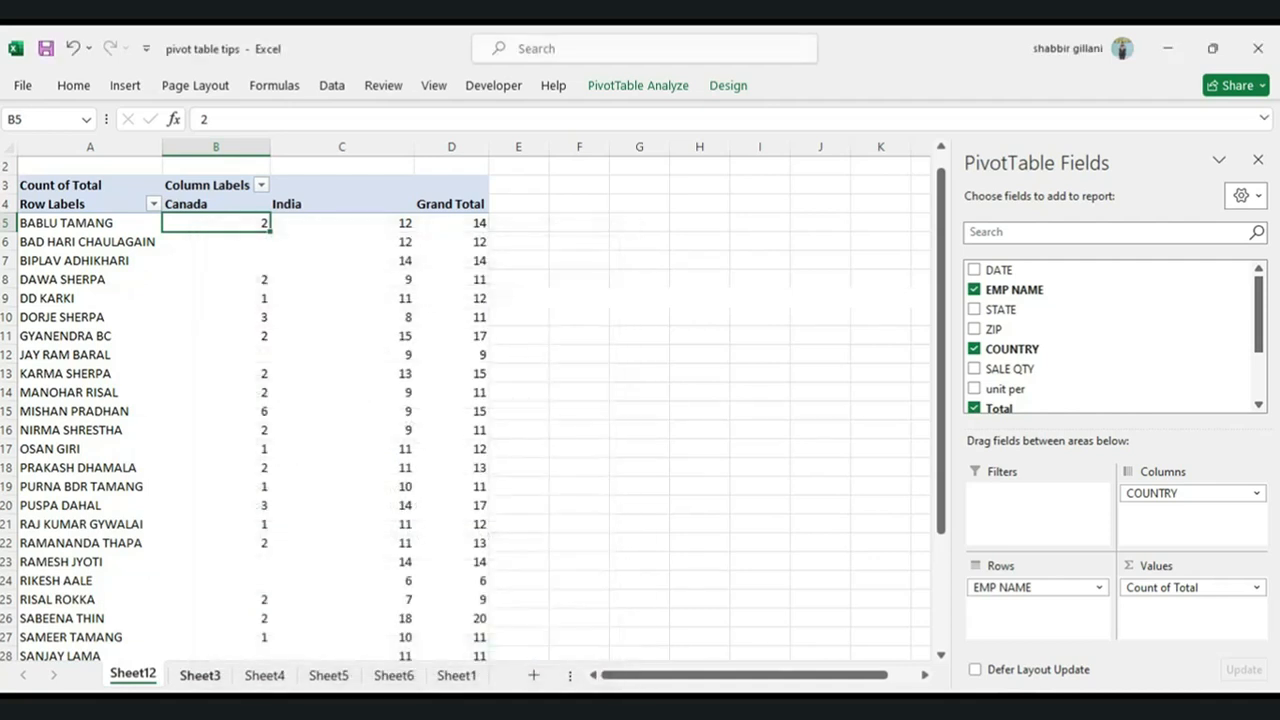
Hide the expand/collapse buttons of the Sheet3 pivot table through its PivotTable Options display settings.
key("ctrl+Page_Down")
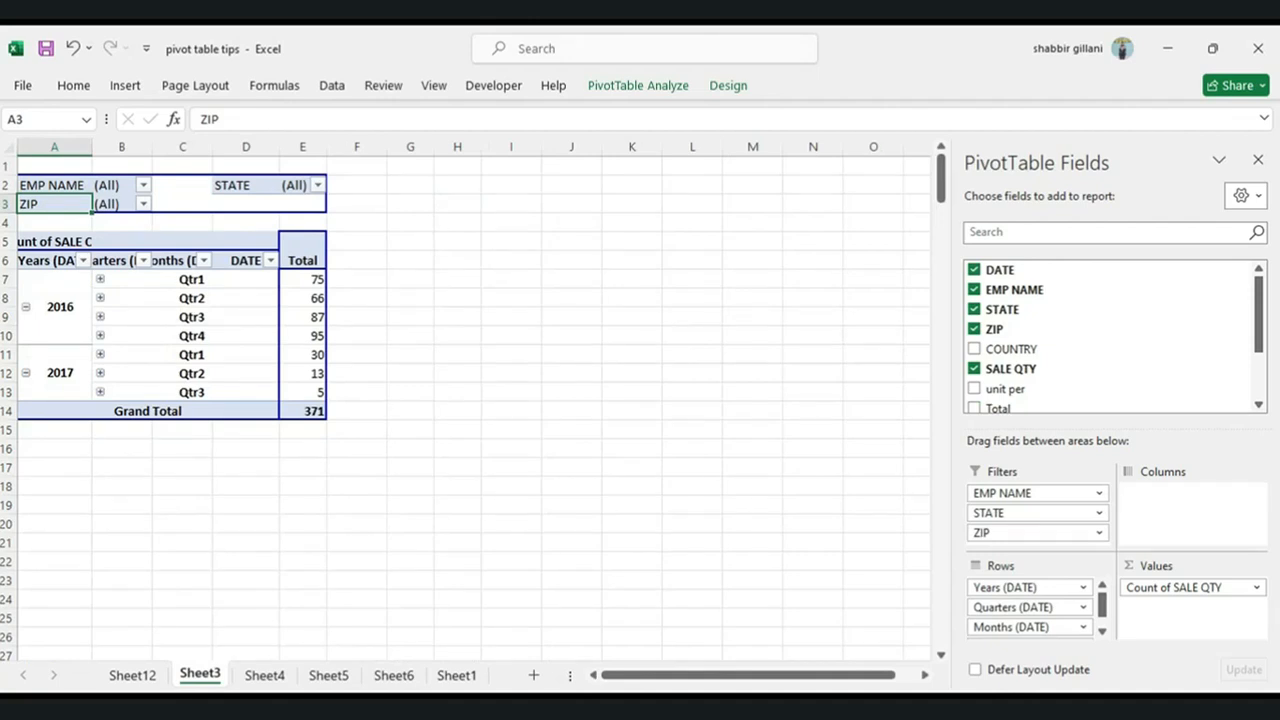
right_click(127, 280)
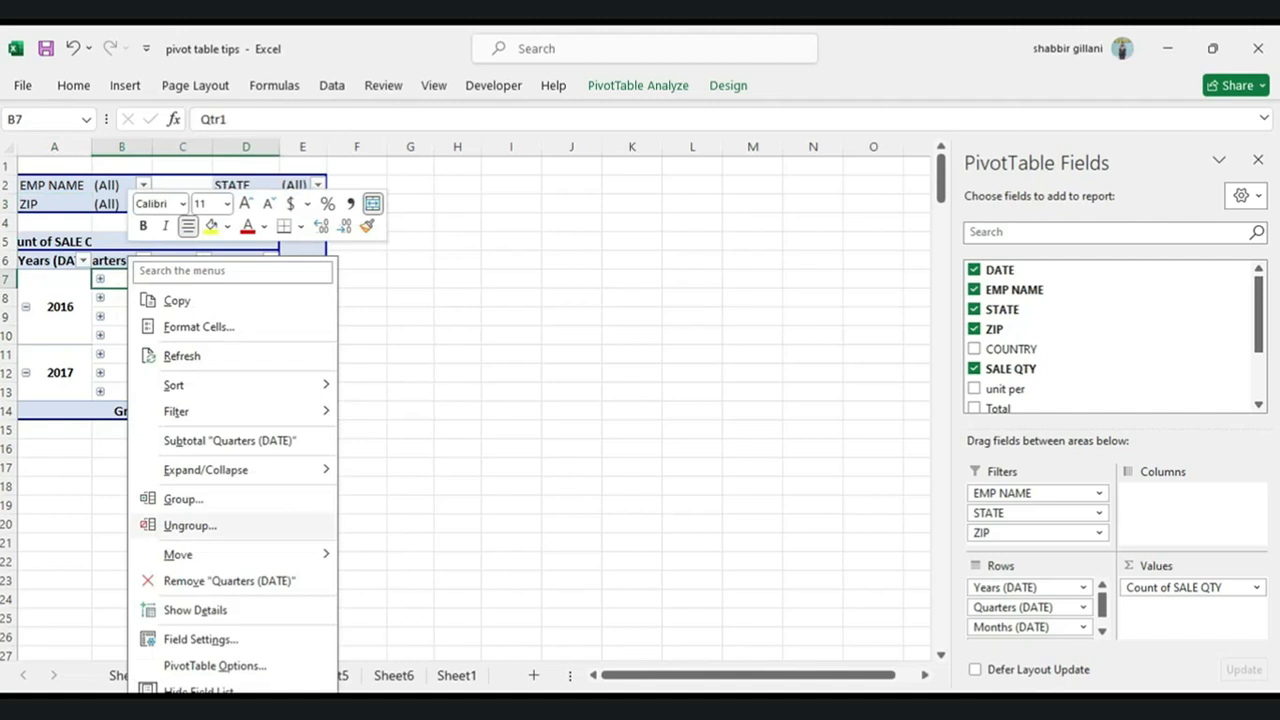
left_click(214, 665)
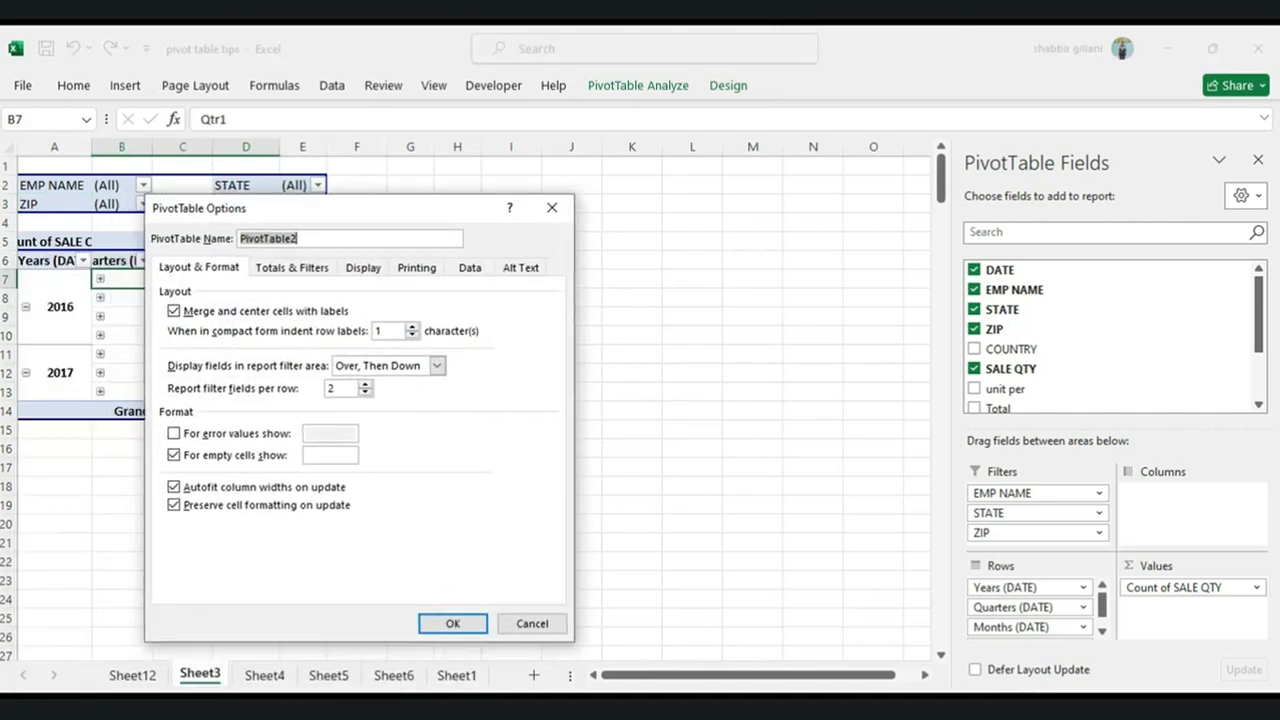
left_click(363, 267)
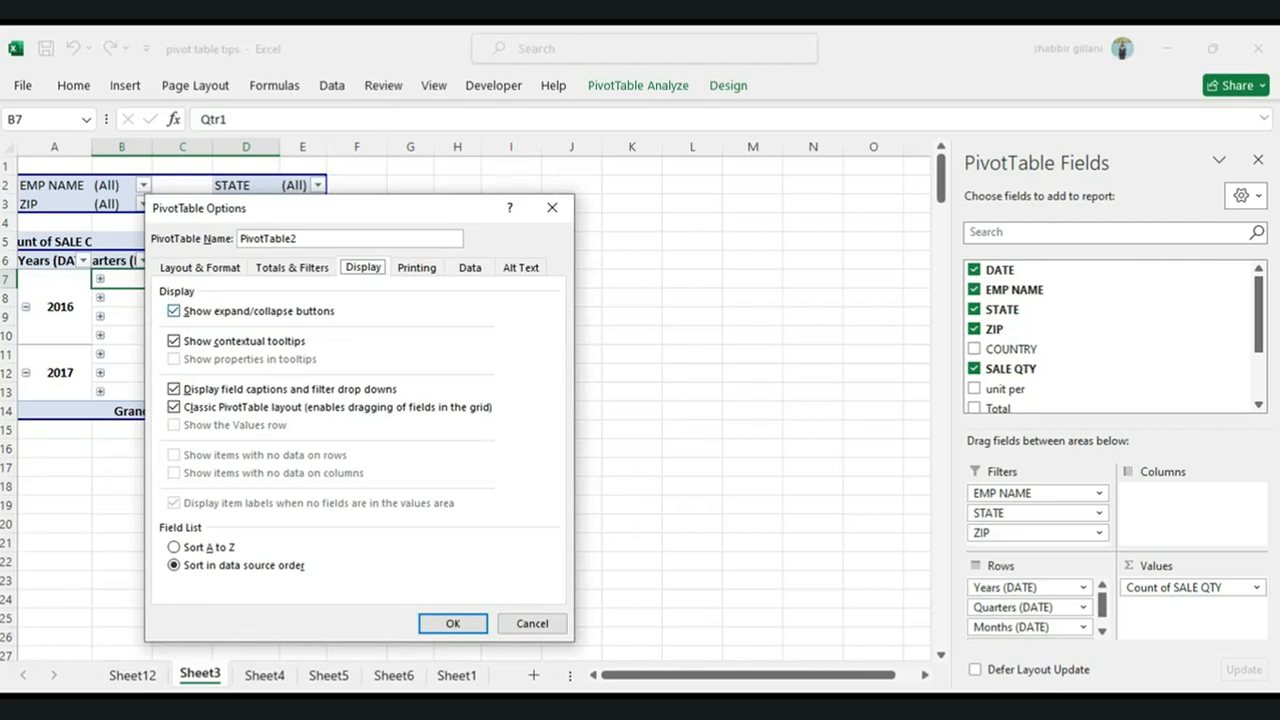
left_click(174, 311)
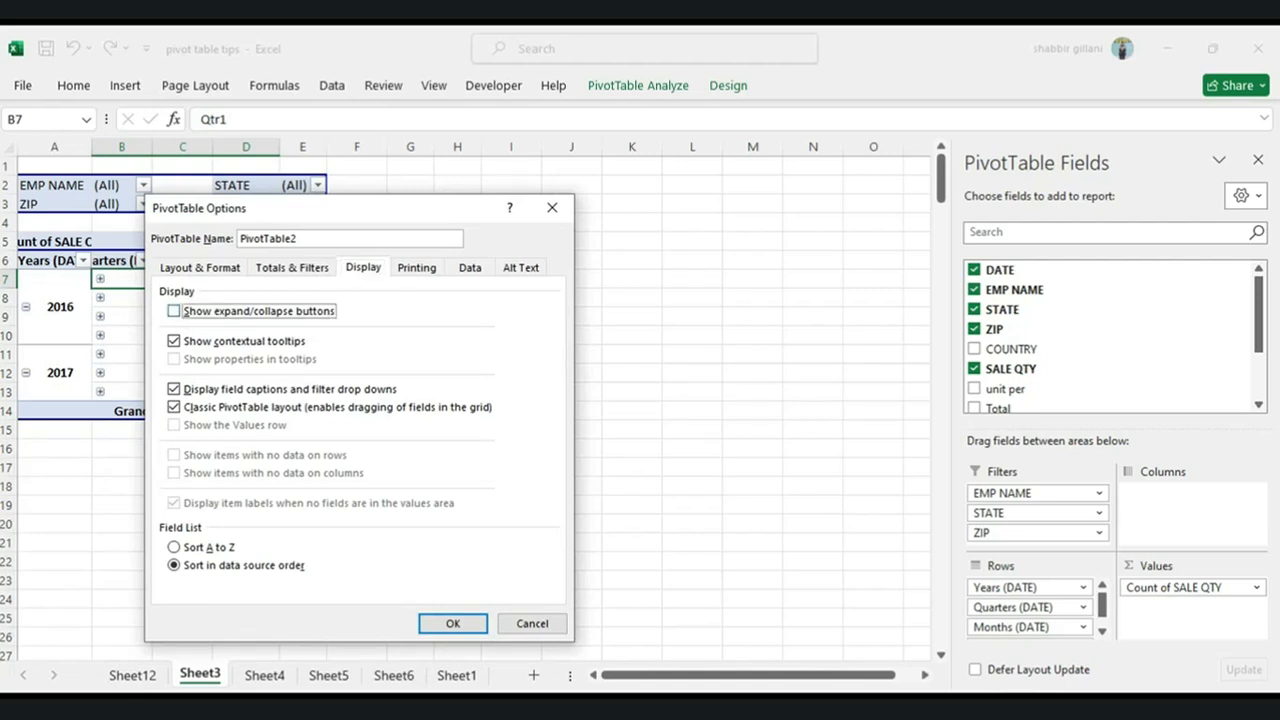
left_click(453, 623)
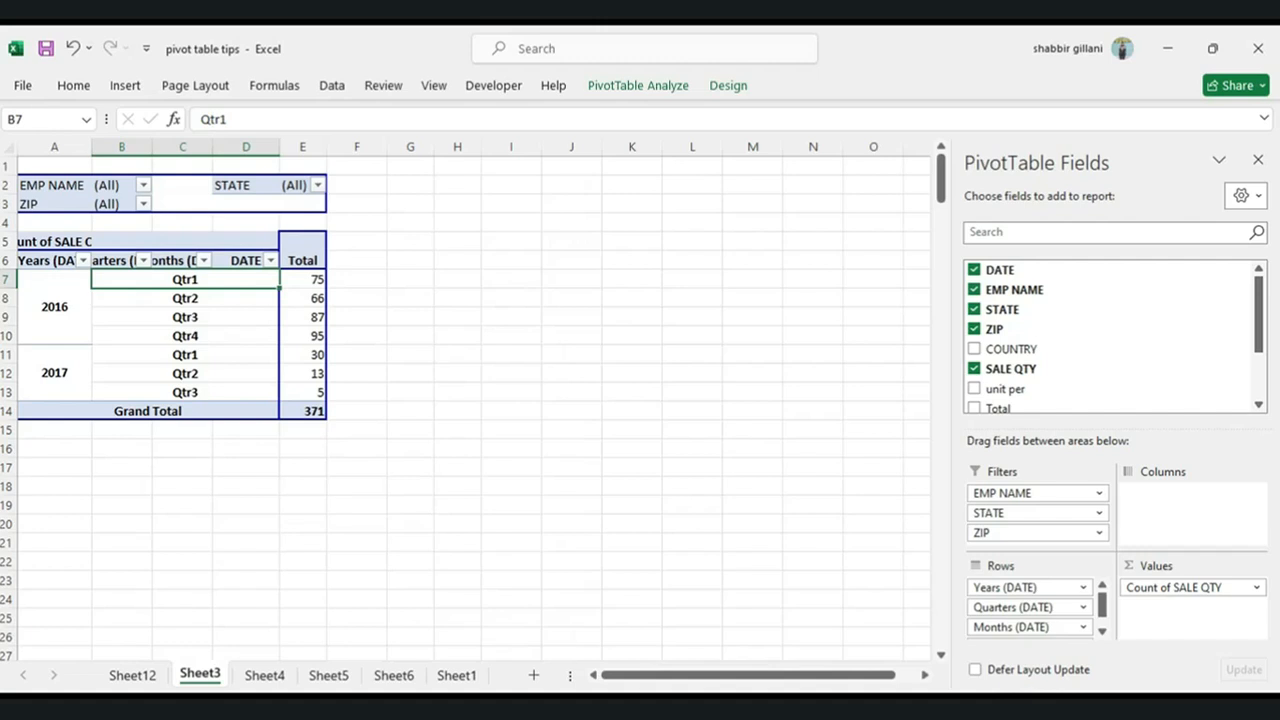
Try to turn the expand/collapse buttons back on in the Sheet3 pivot table's display options.
right_click(160, 256)
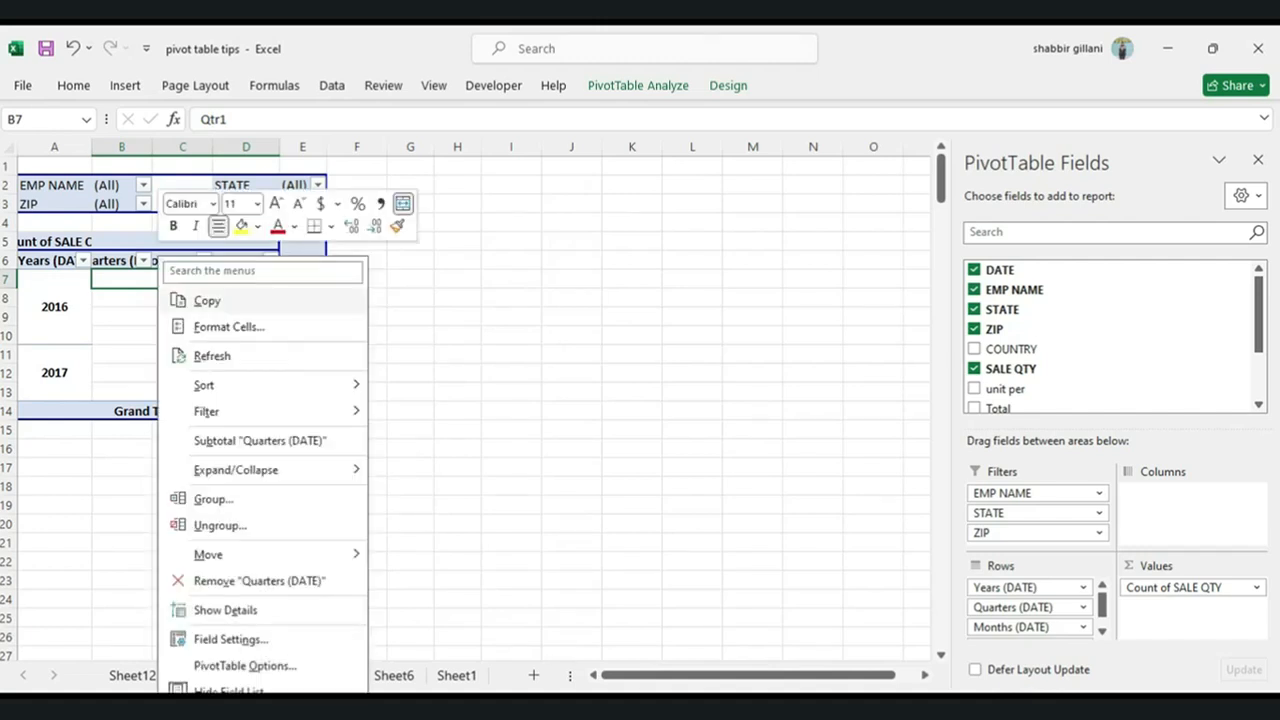
left_click(250, 664)
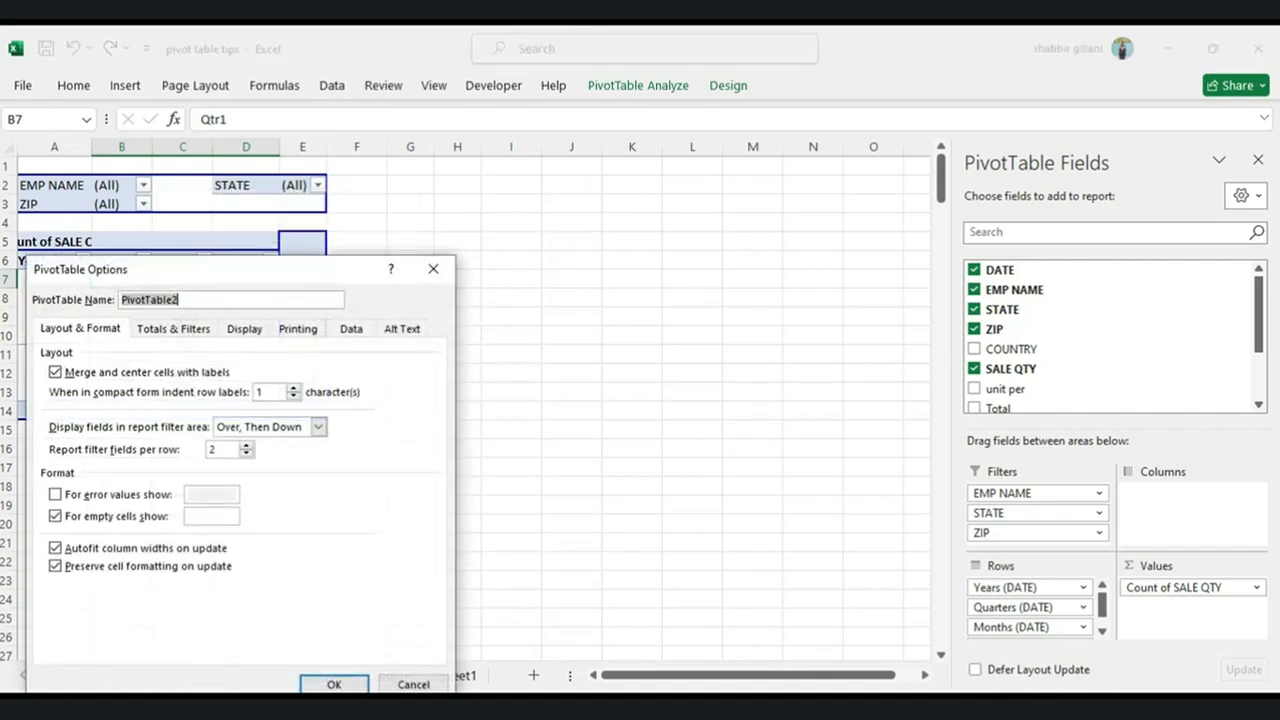
left_click(244, 329)
left_click_drag(287, 280, 510, 231)
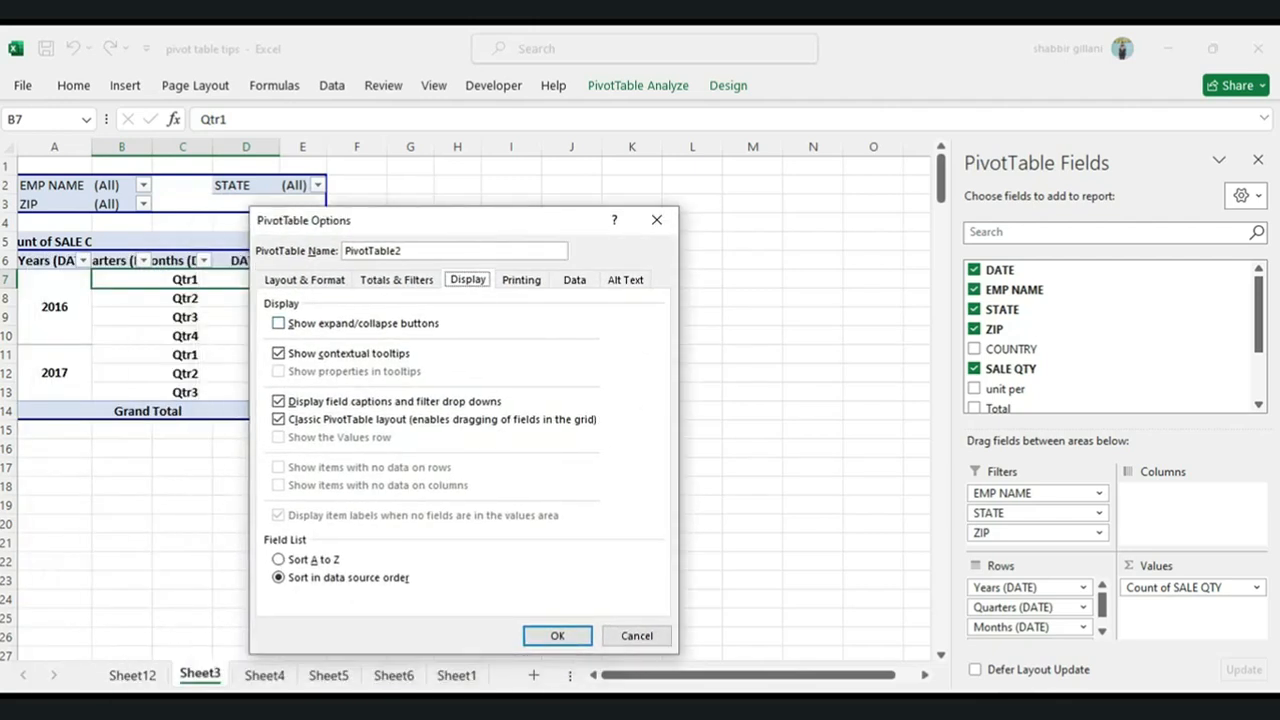
key("Tab")
key("space")
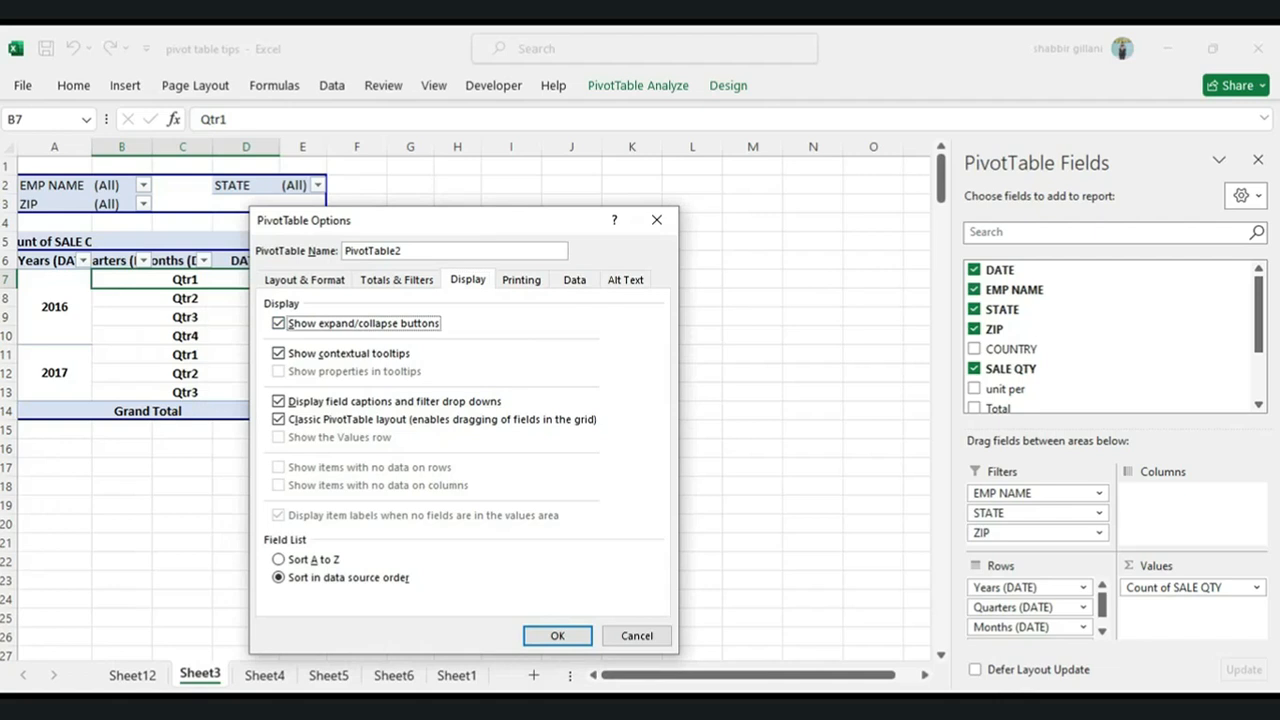
left_click_drag(383, 211, 315, 167)
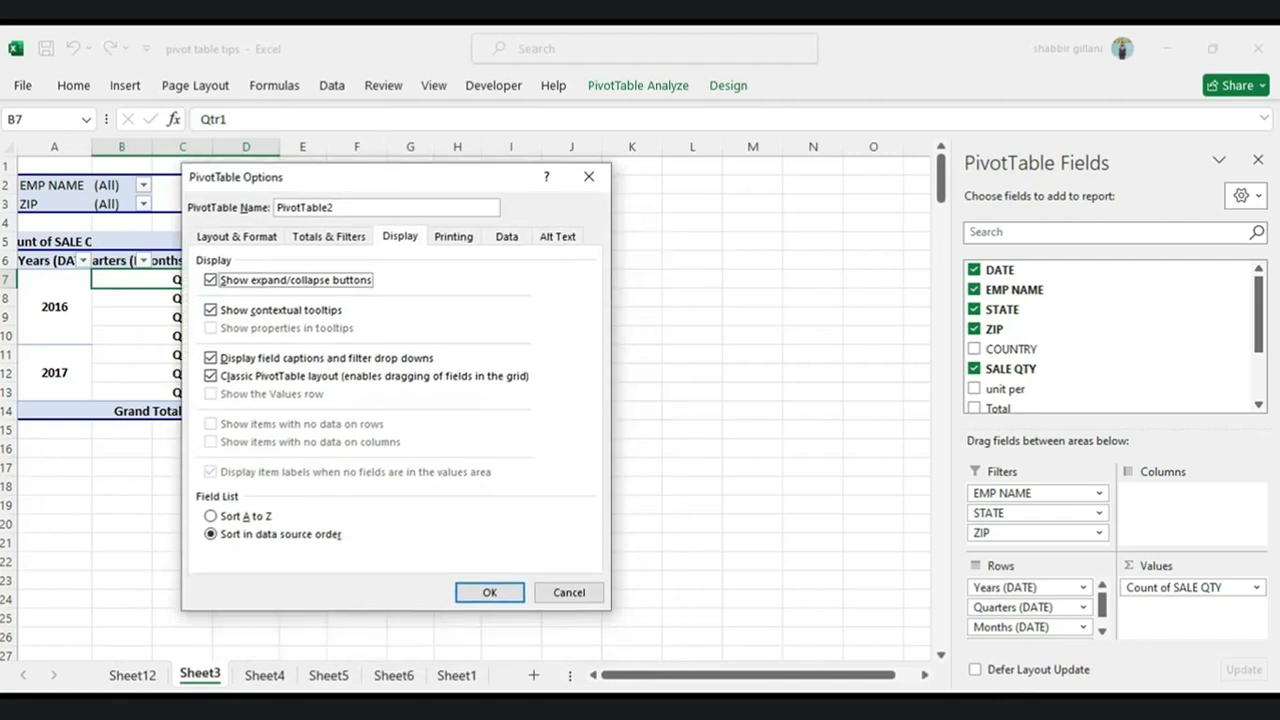
key("Return")
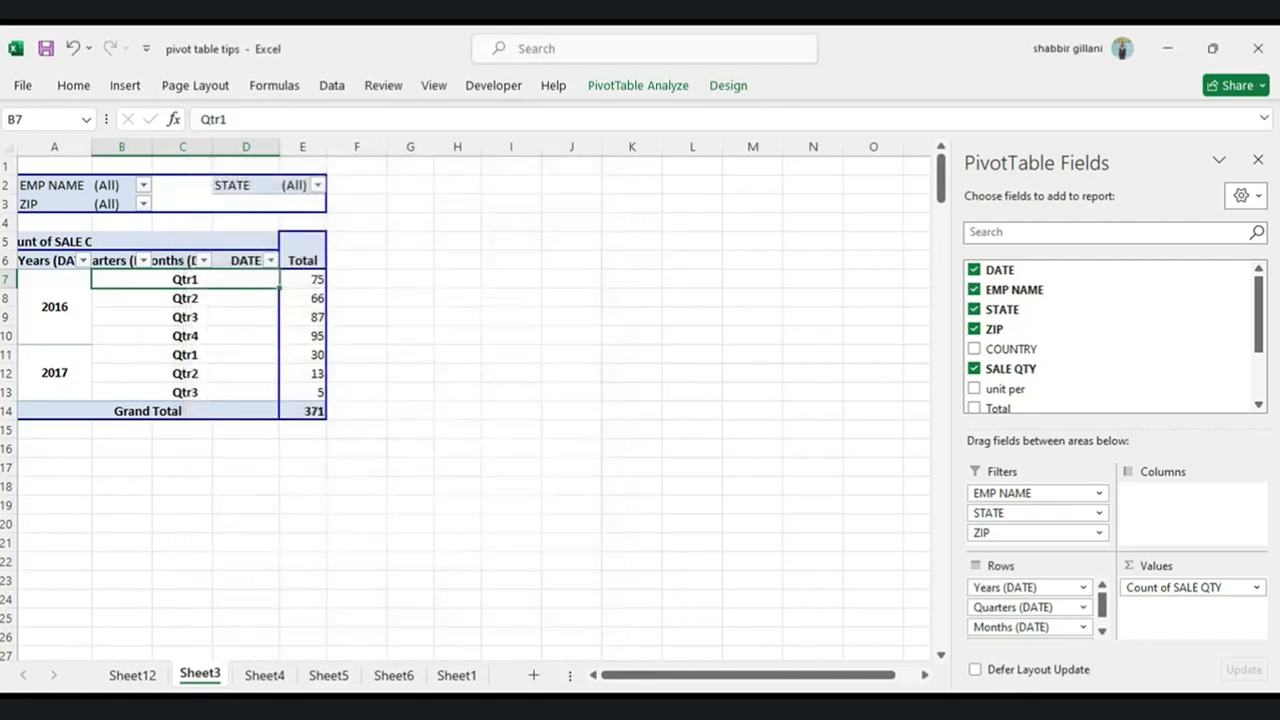
View the contextual tooltip of the 2016 Qtr2 total on Sheet3 and turn off contextual tooltips in the pivot table's options.
left_click(292, 297)
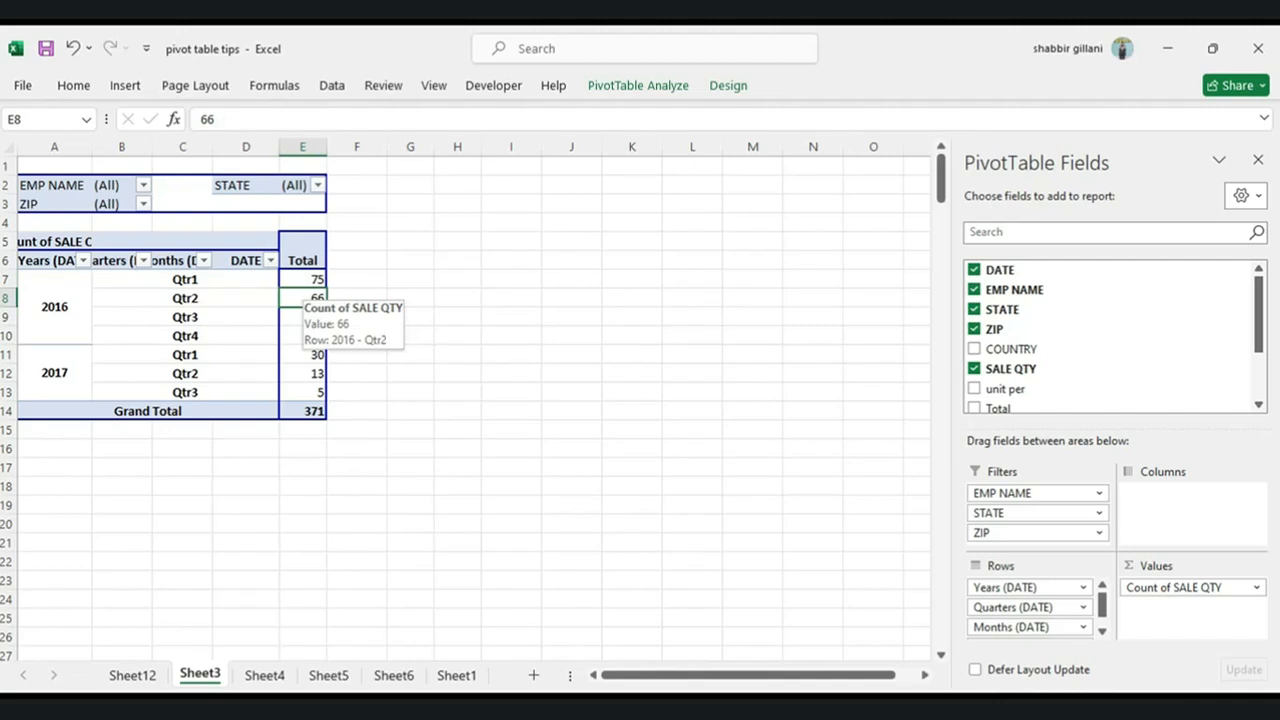
right_click(305, 298)
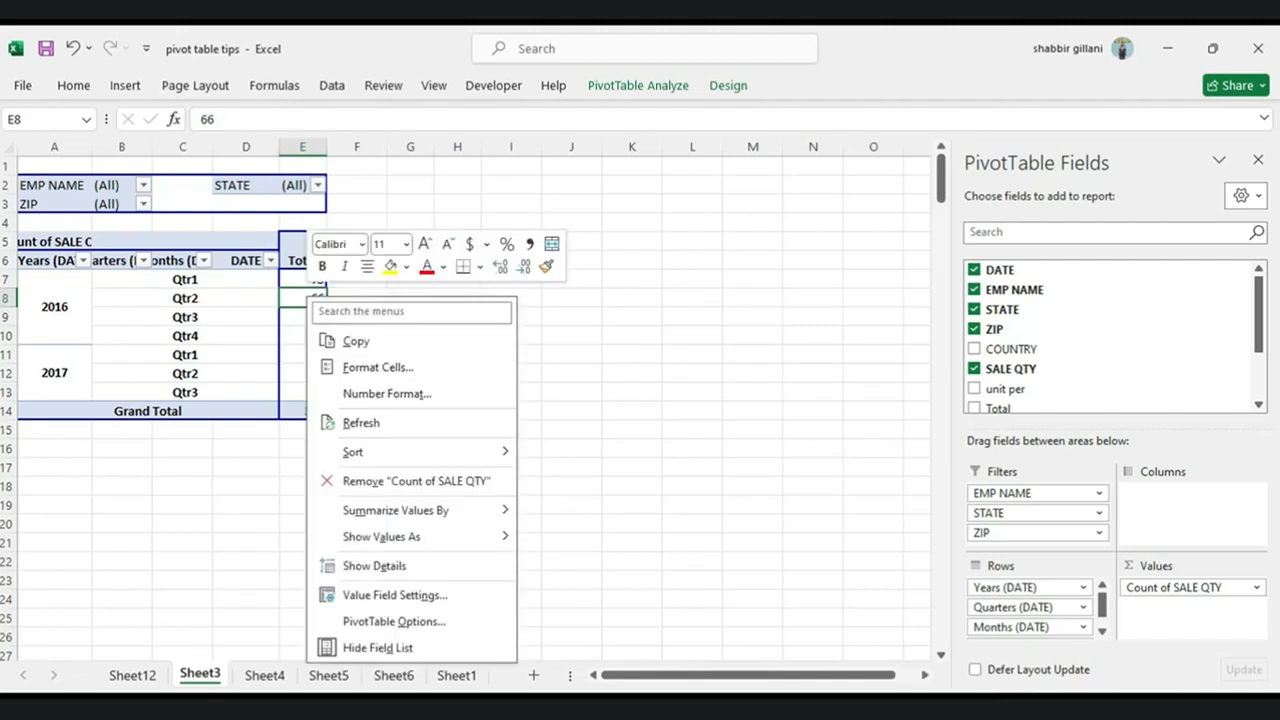
left_click(393, 621)
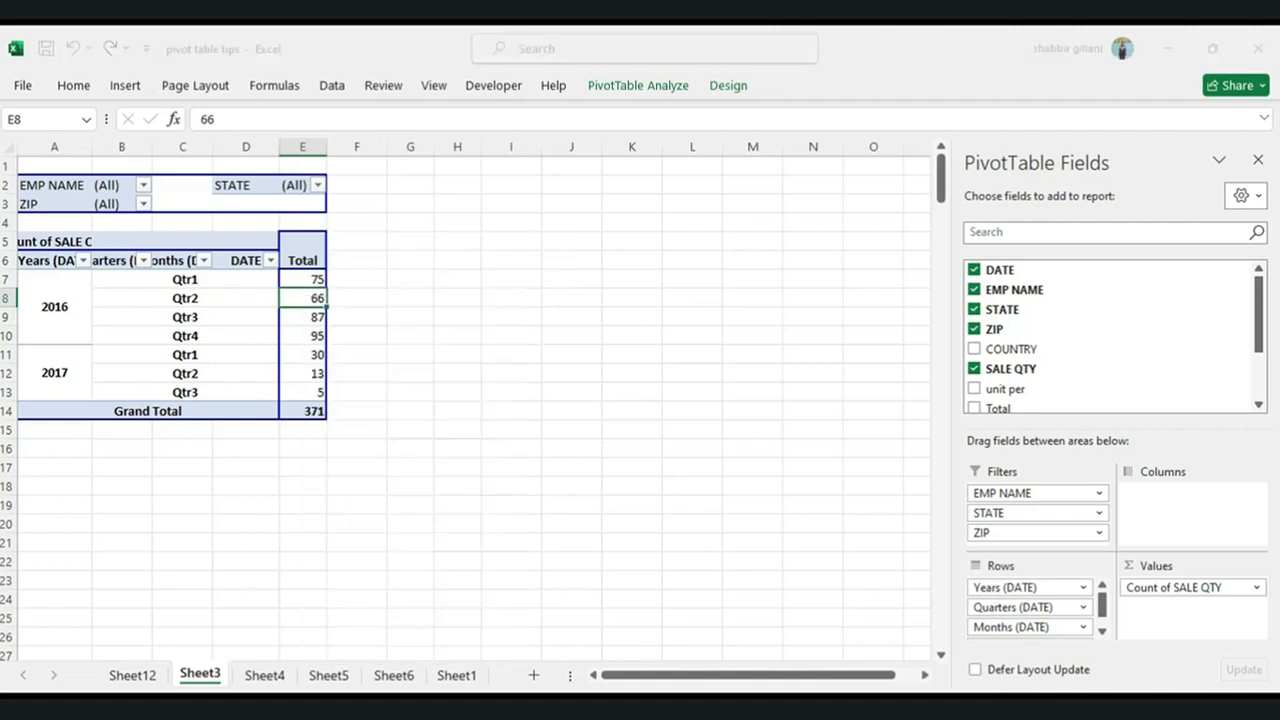
left_click(380, 328)
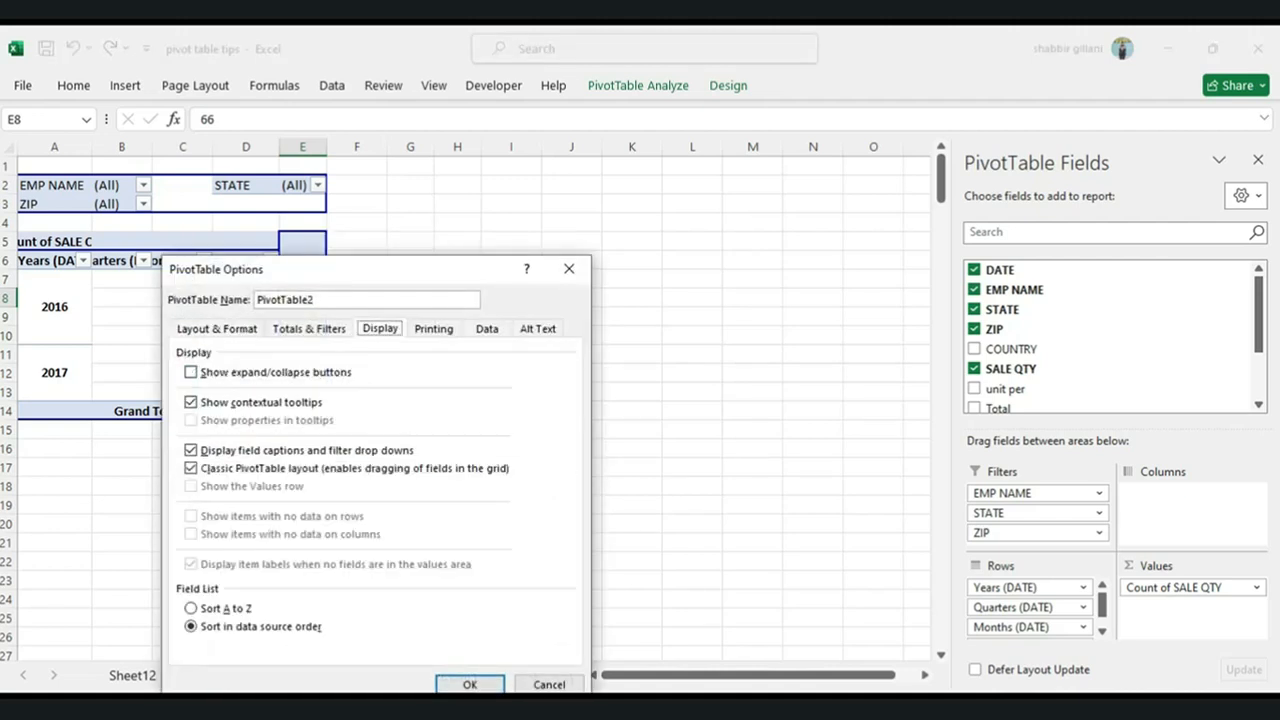
left_click_drag(378, 282, 428, 214)
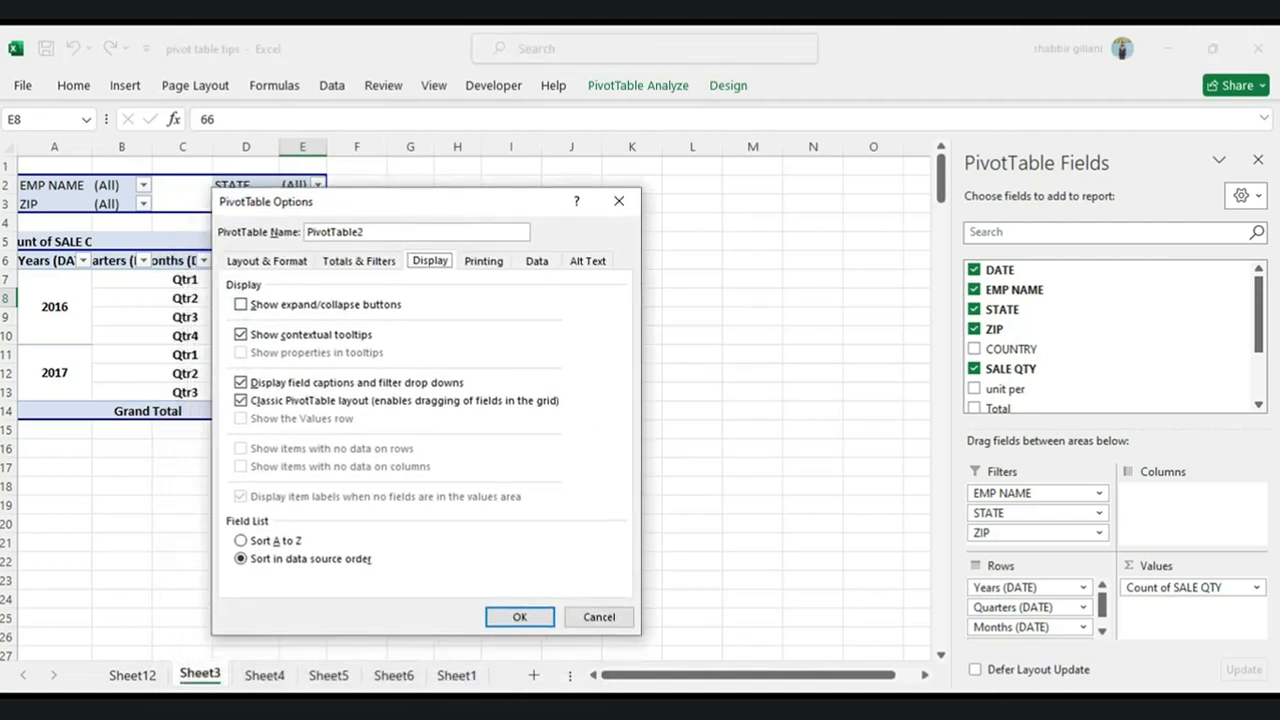
left_click(241, 335)
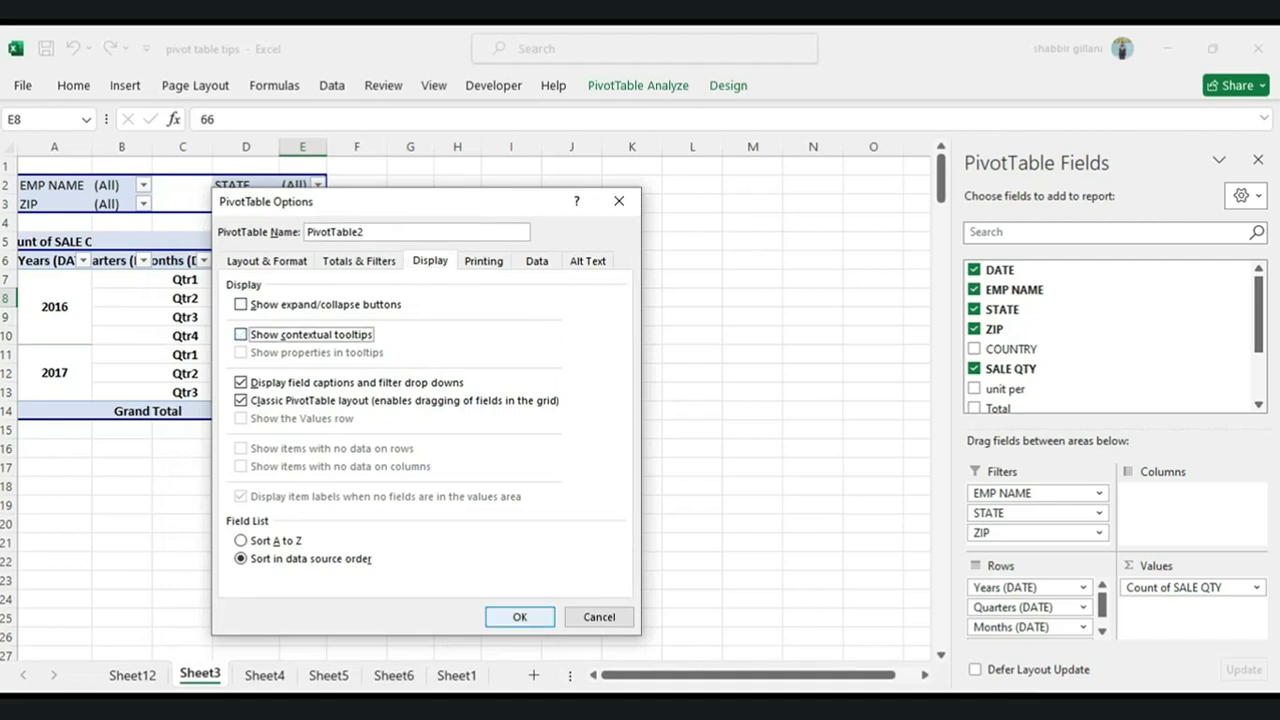
left_click(519, 616)
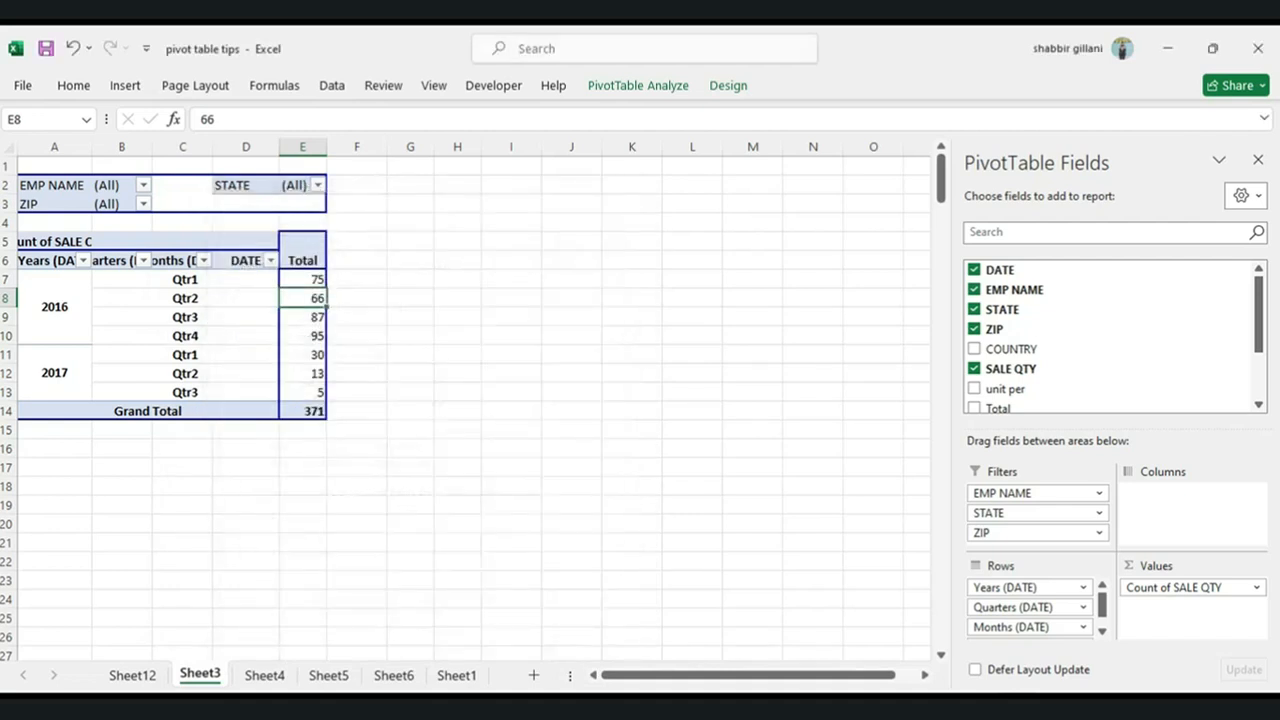
Check several values in the Sheet3 pivot table's Total column for contextual tooltips.
left_click(302, 354)
left_click(302, 317)
left_click(302, 280)
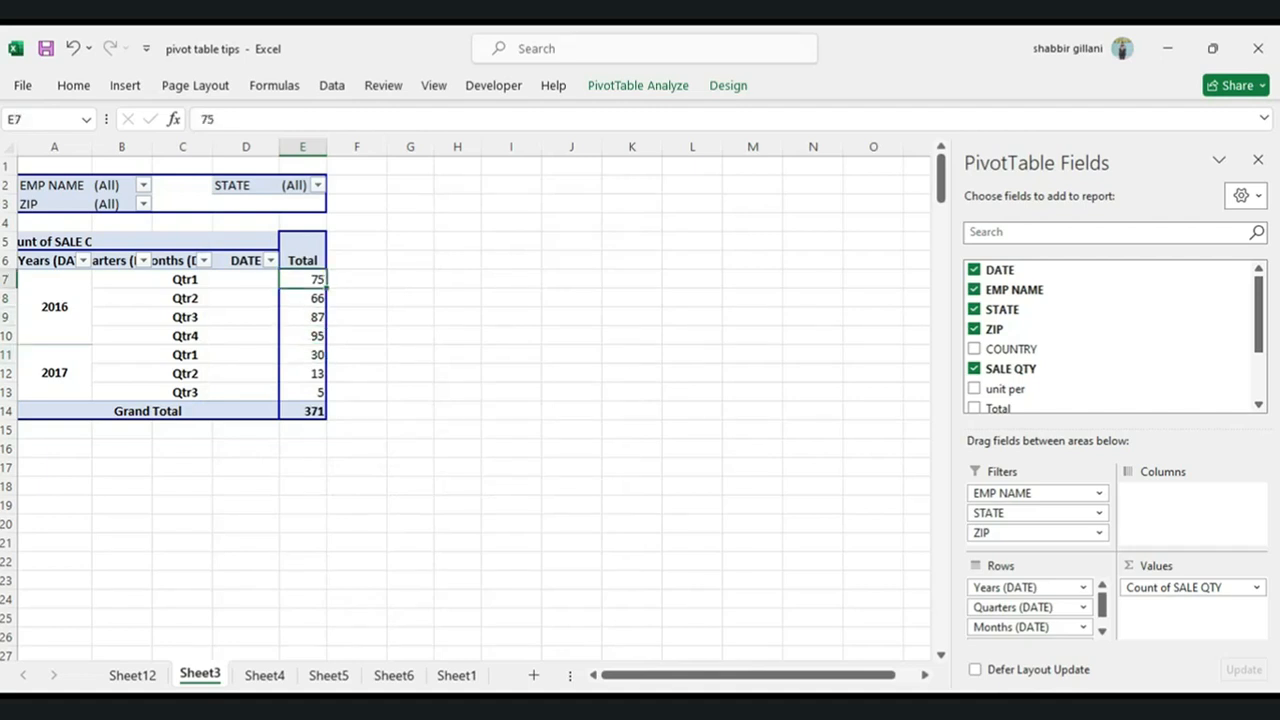
Turn on expand/collapse buttons and contextual tooltips in the Sheet3 pivot table's display options.
left_click(302, 317)
right_click(302, 317)
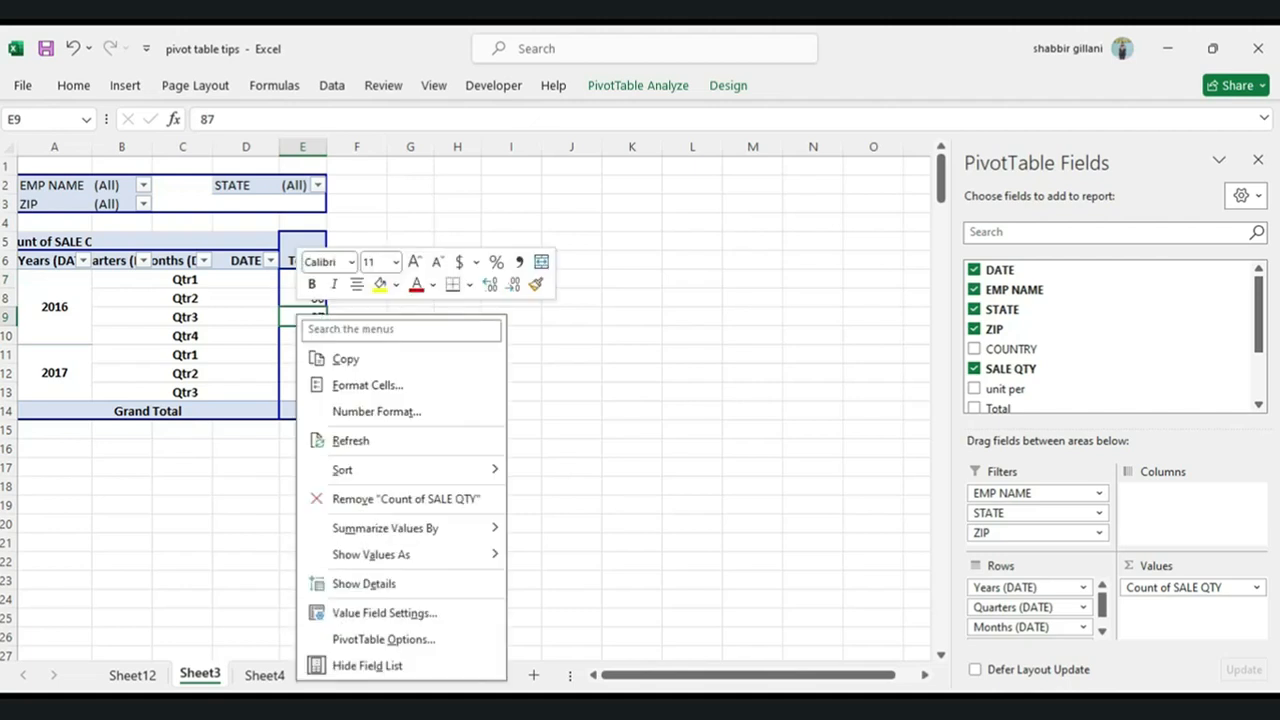
left_click(383, 639)
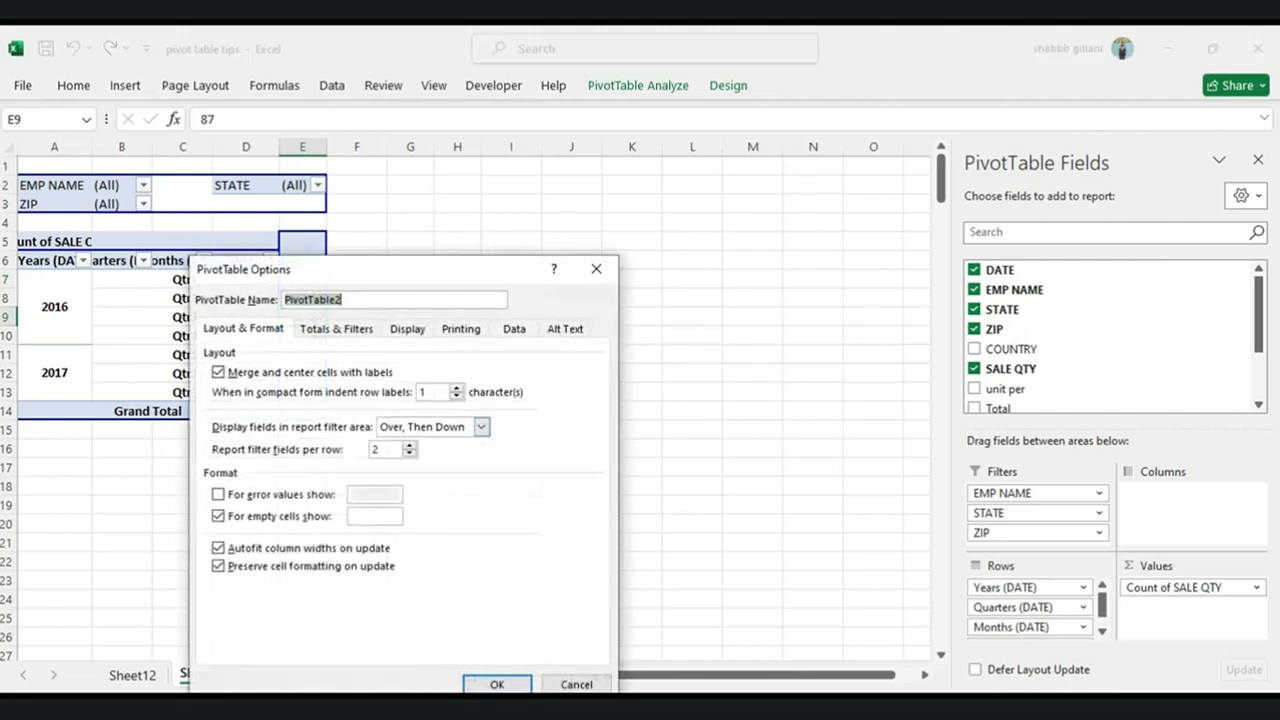
left_click(407, 329)
left_click_drag(426, 275, 514, 149)
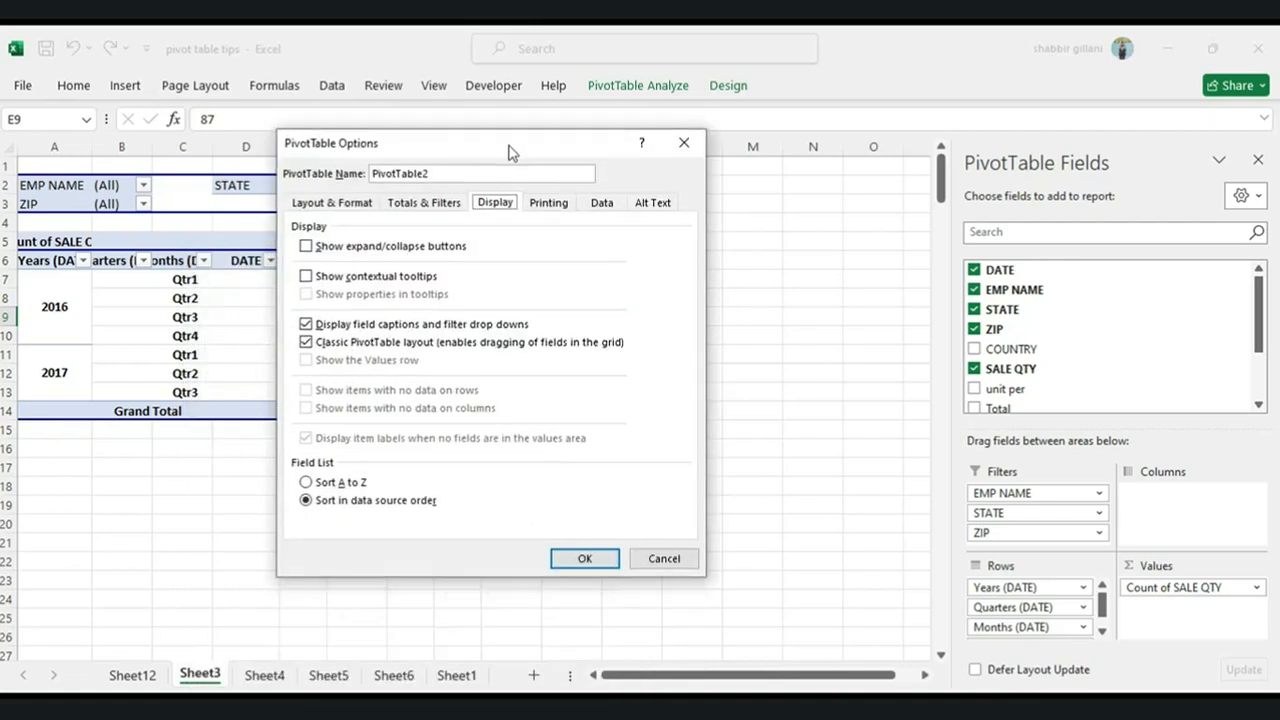
key("Tab")
key("space")
key("Tab")
key("space")
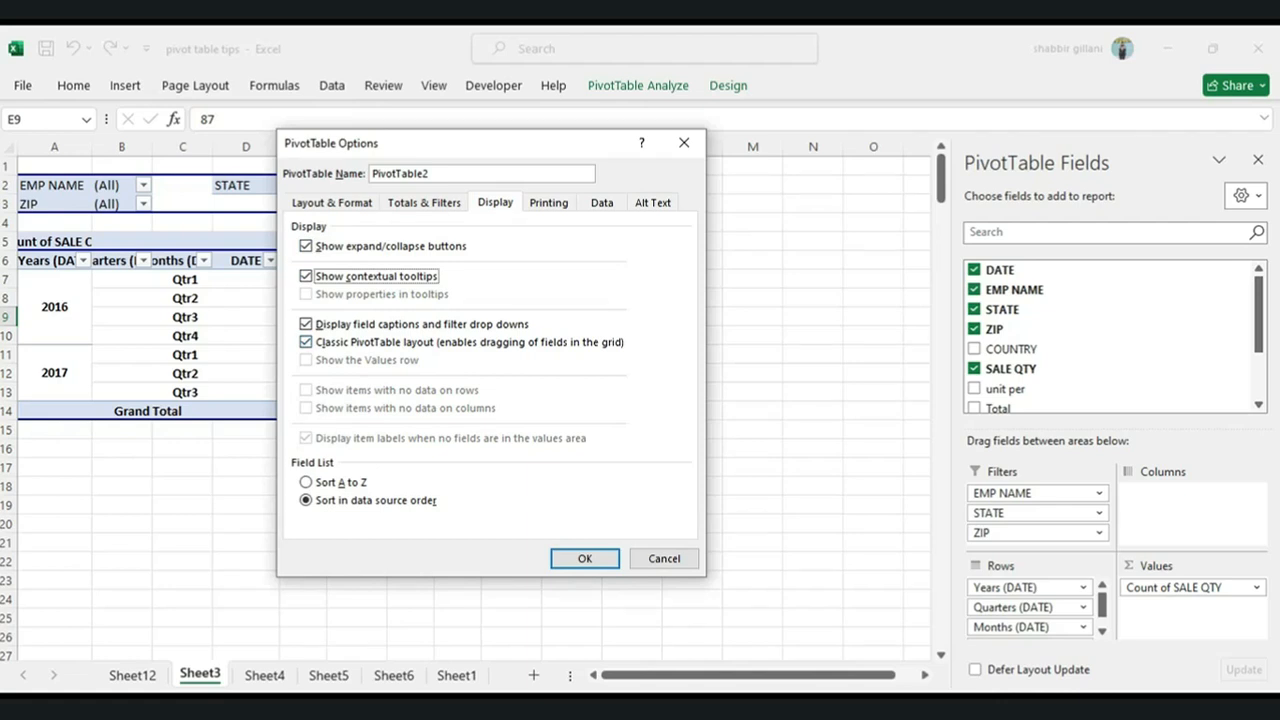
Turn off field captions and filter drop downs for the Sheet3 pivot table and apply the display options.
left_click_drag(350, 143, 459, 140)
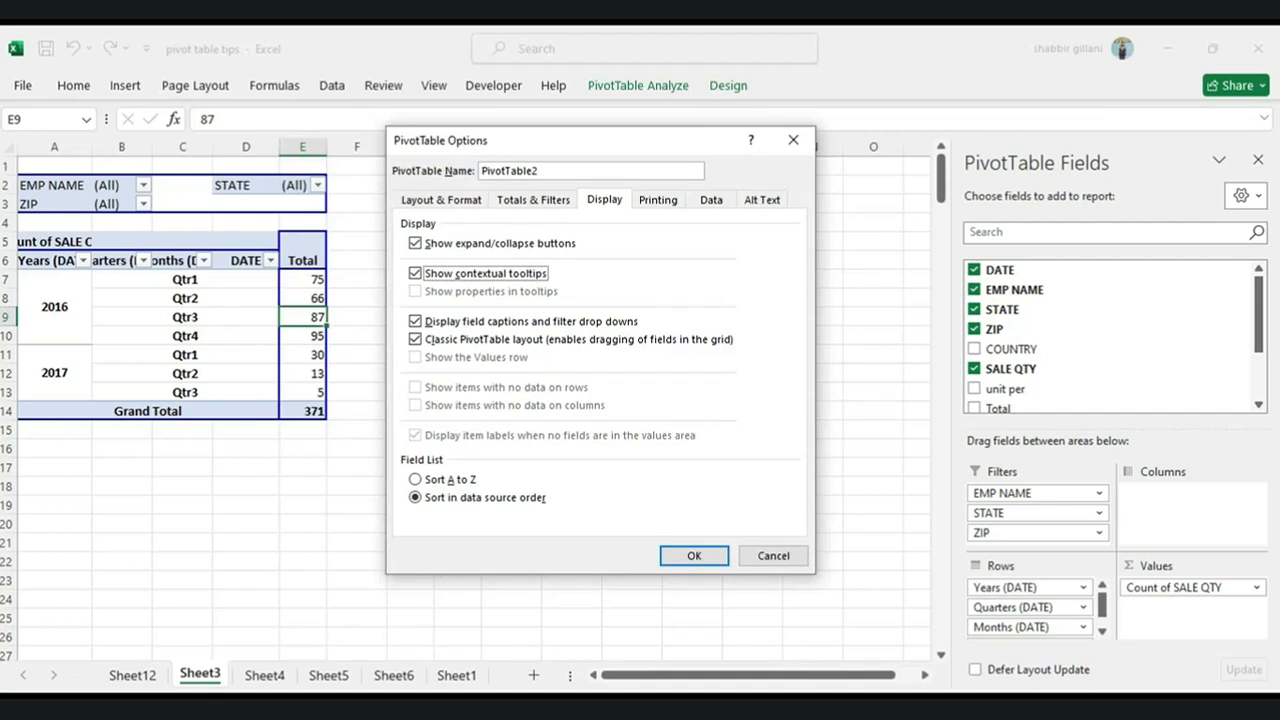
left_click(415, 321)
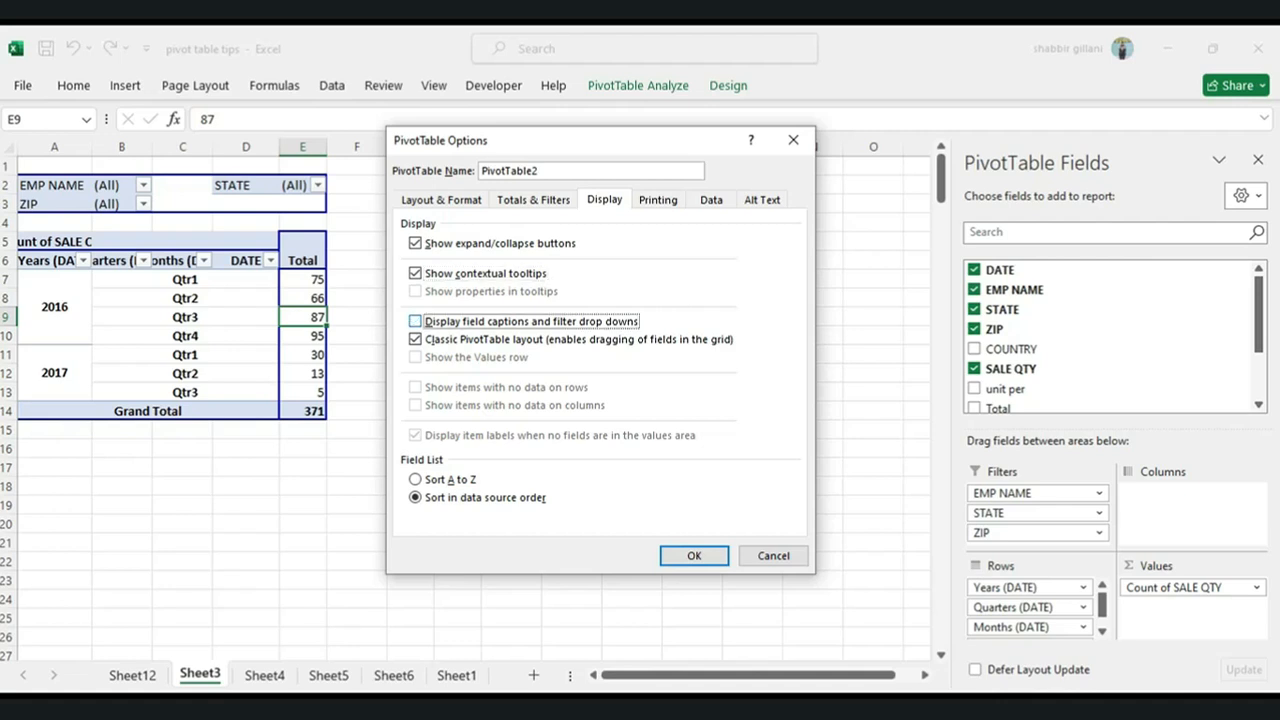
left_click(694, 556)
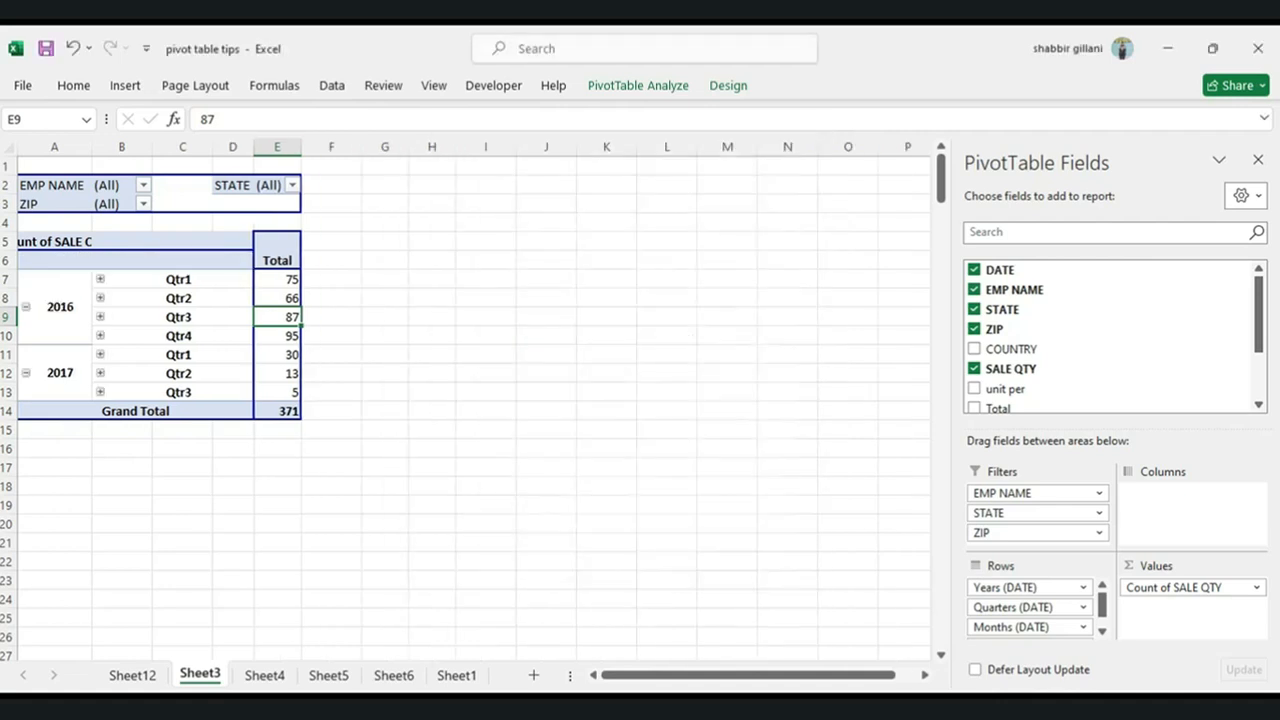
Try re-enabling field captions and filter drop downs, and switch the field list sorting to A to Z and back to data source order.
left_click(122, 260)
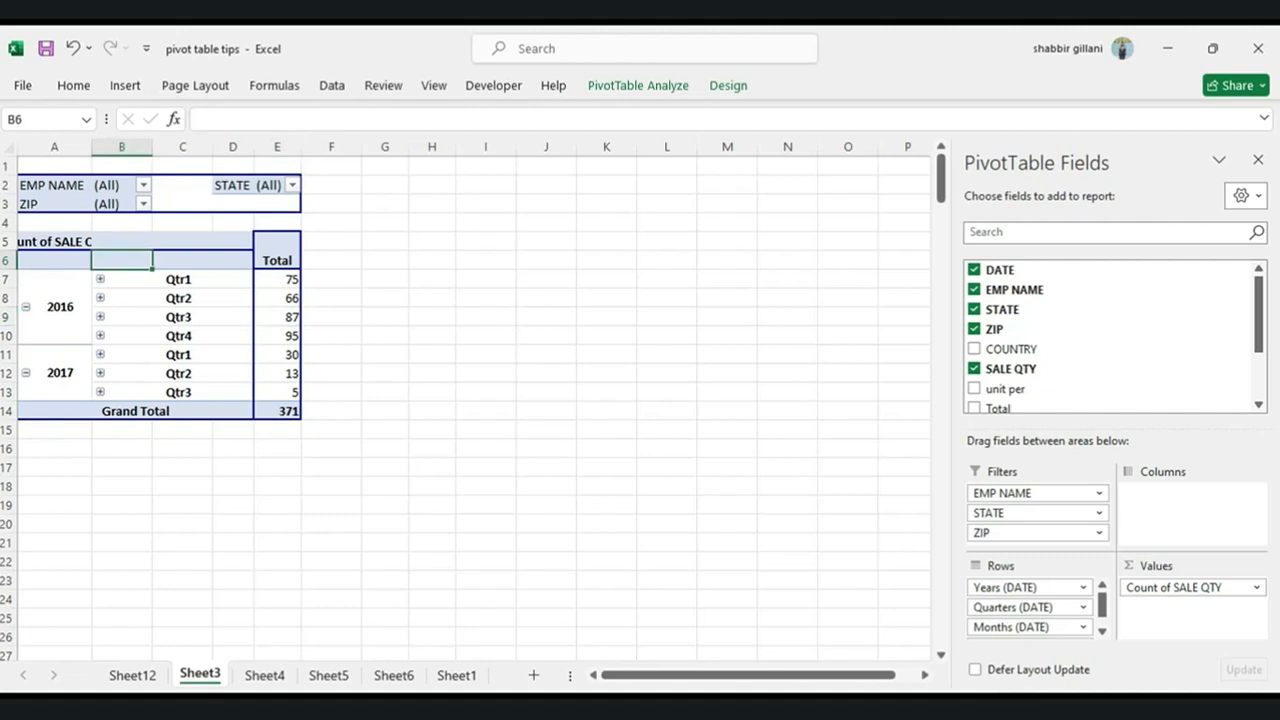
right_click(120, 262)
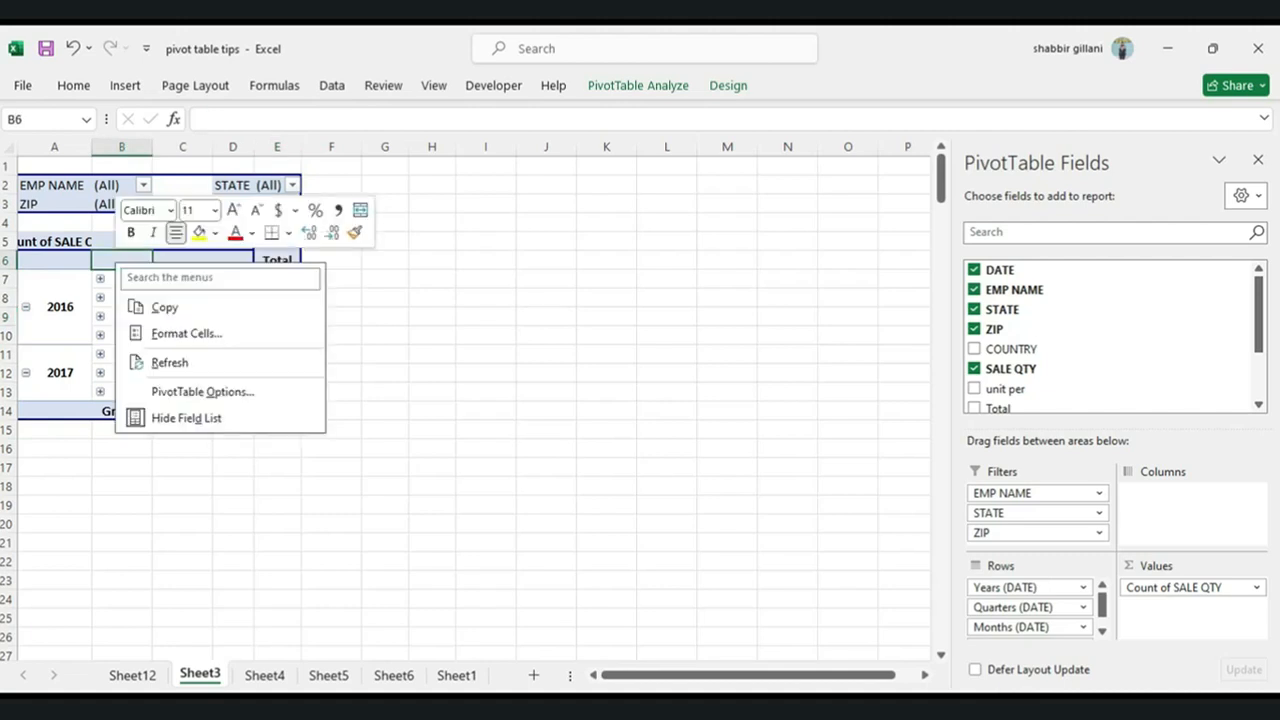
left_click(185, 391)
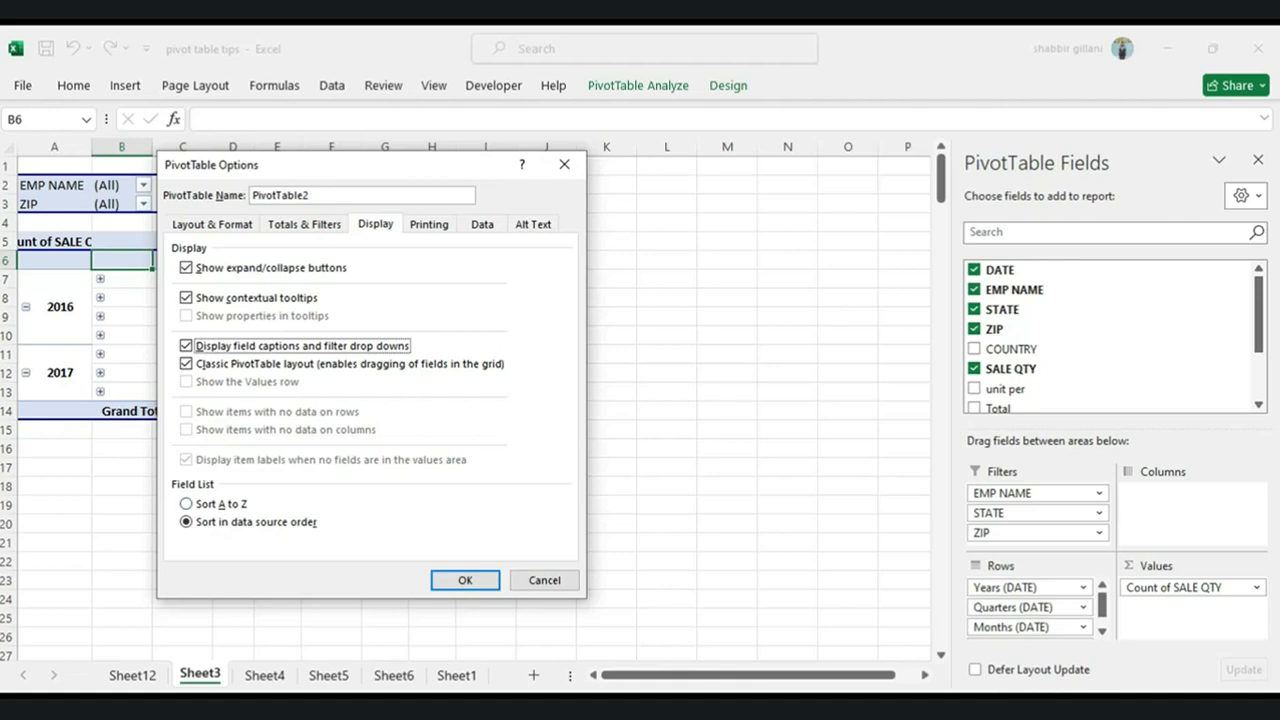
left_click(187, 504)
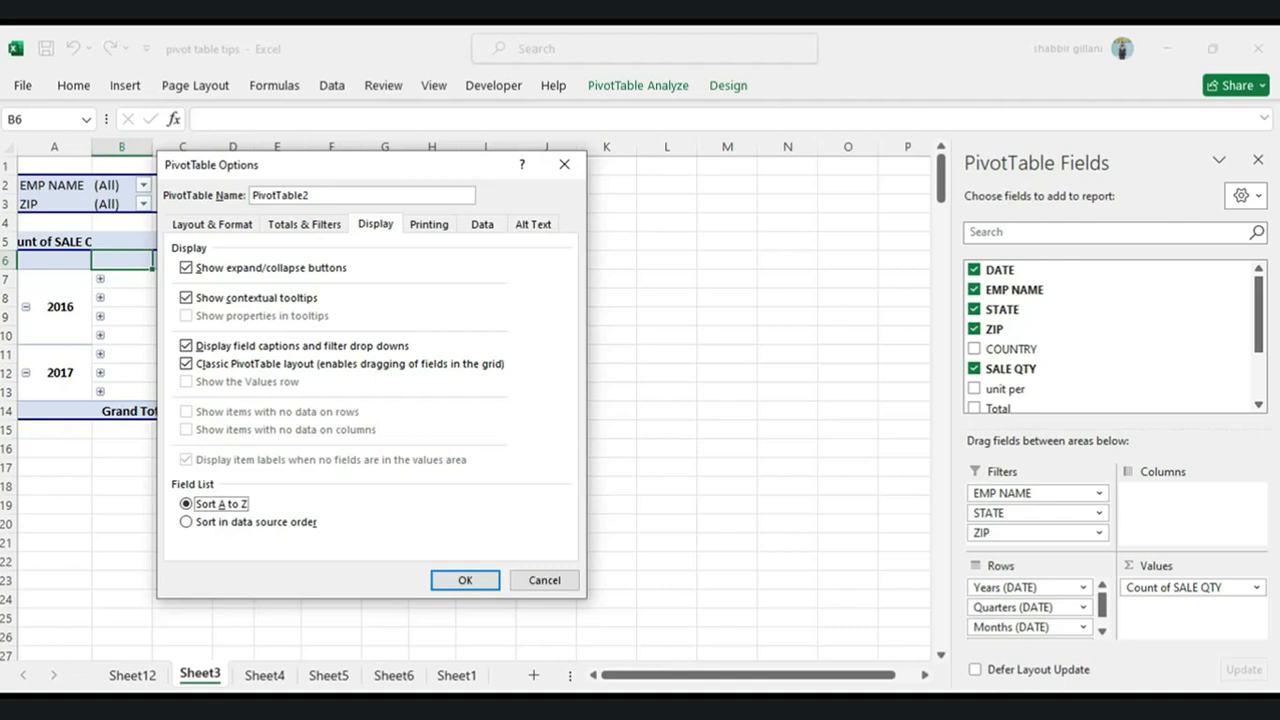
left_click(187, 522)
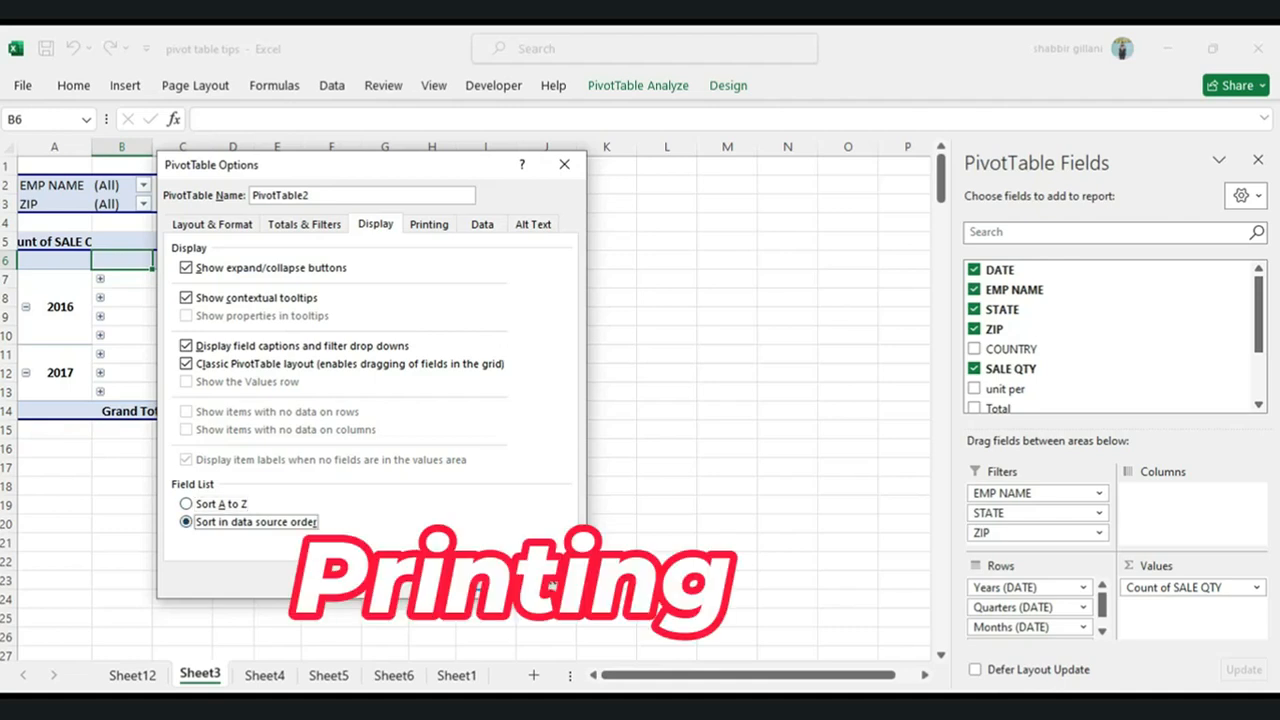
Try the option to print expand/collapse buttons, view the pivot table's data options, and close the dialog without applying.
key("ctrl+Tab")
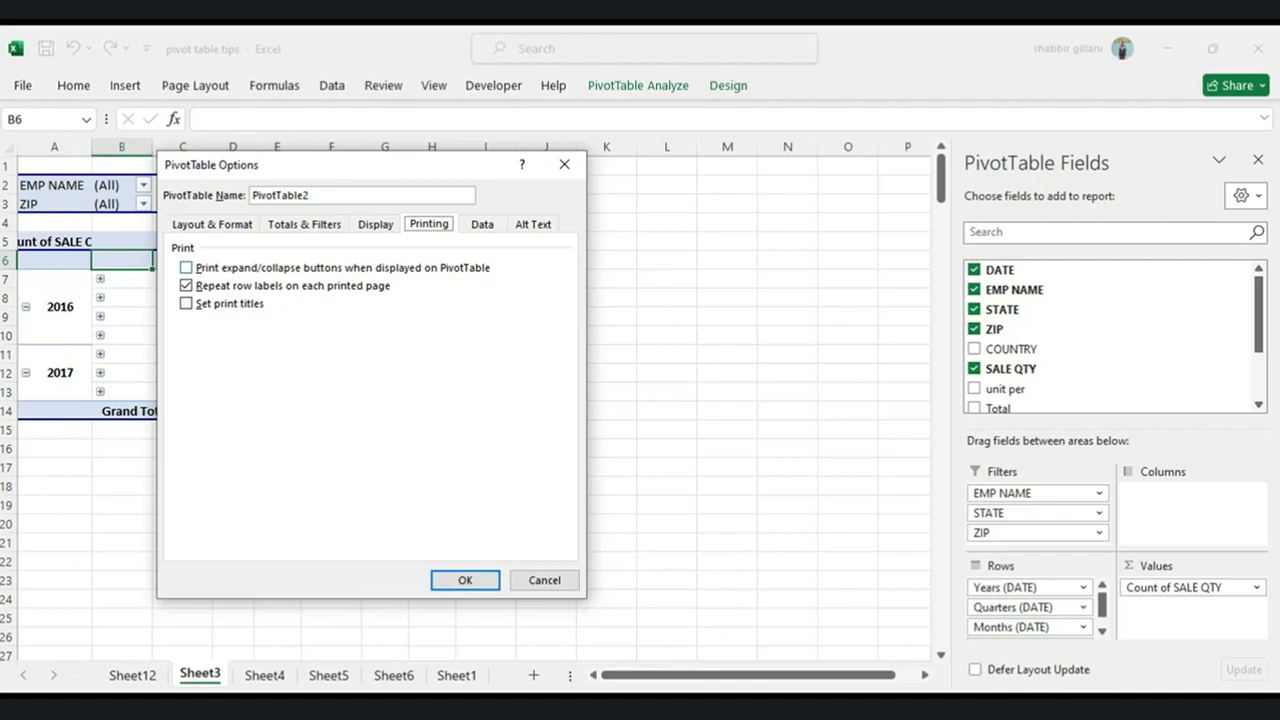
left_click_drag(375, 165, 557, 164)
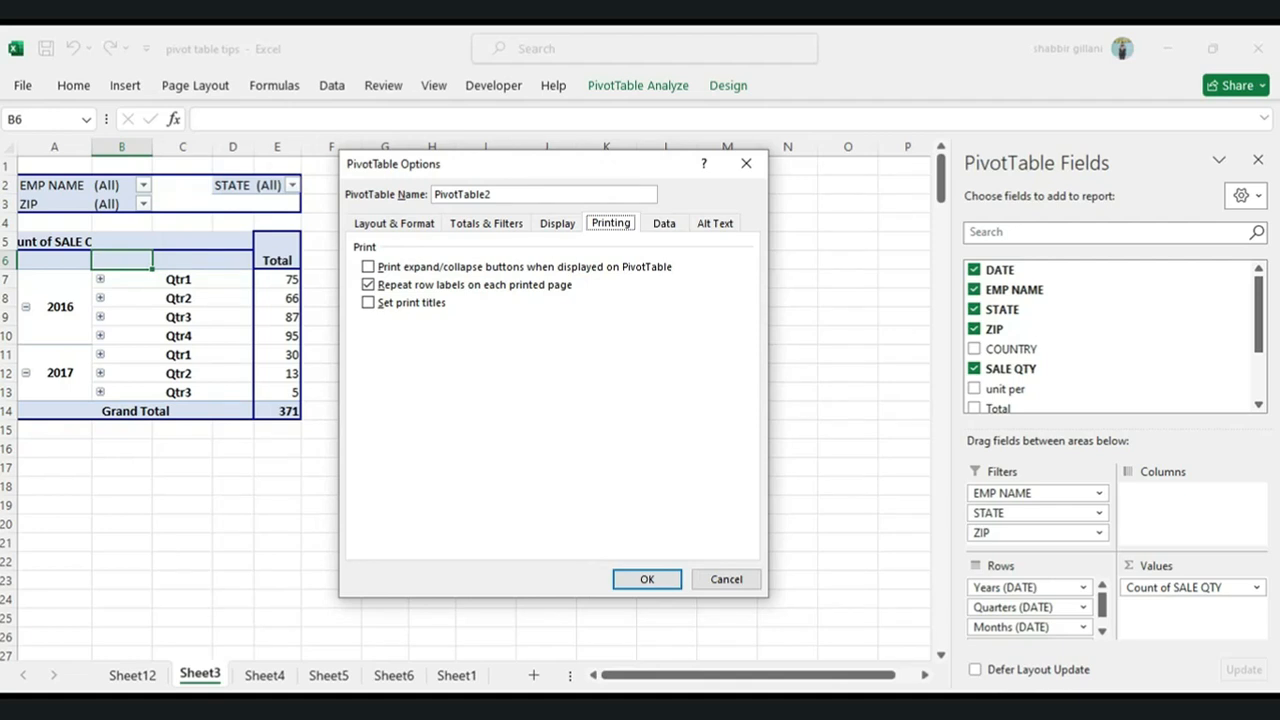
left_click(368, 266)
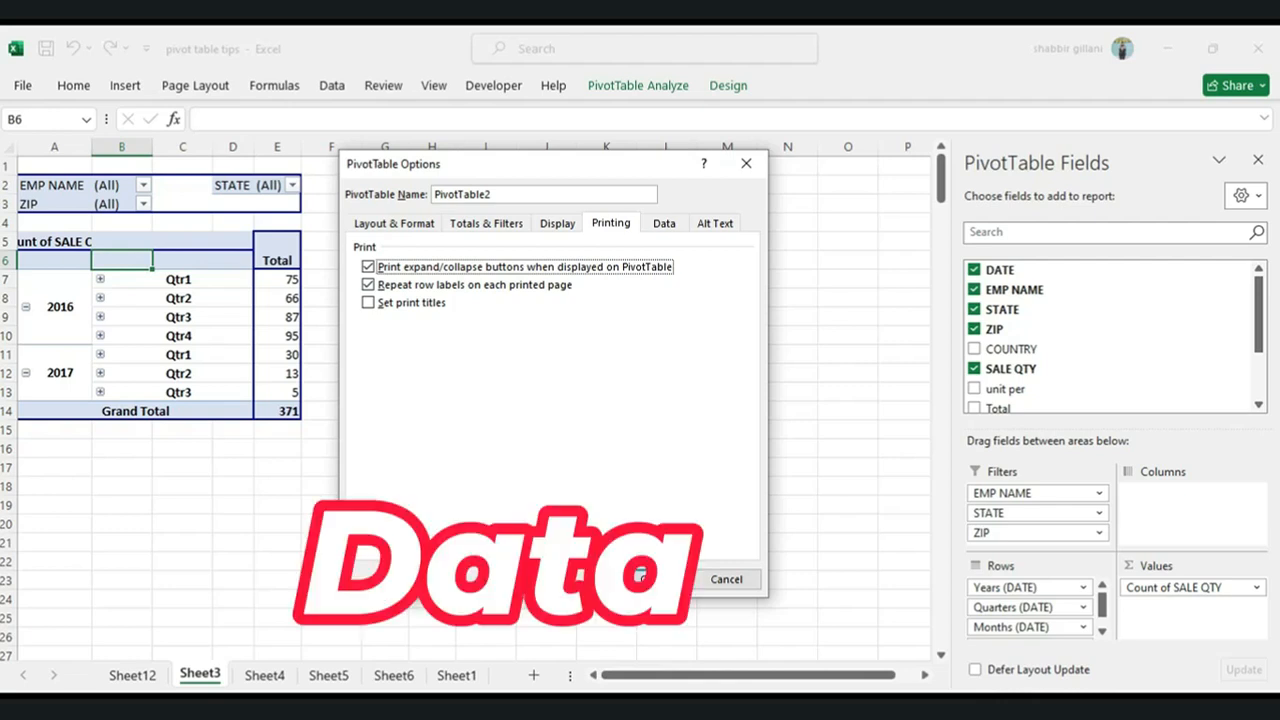
left_click(664, 223)
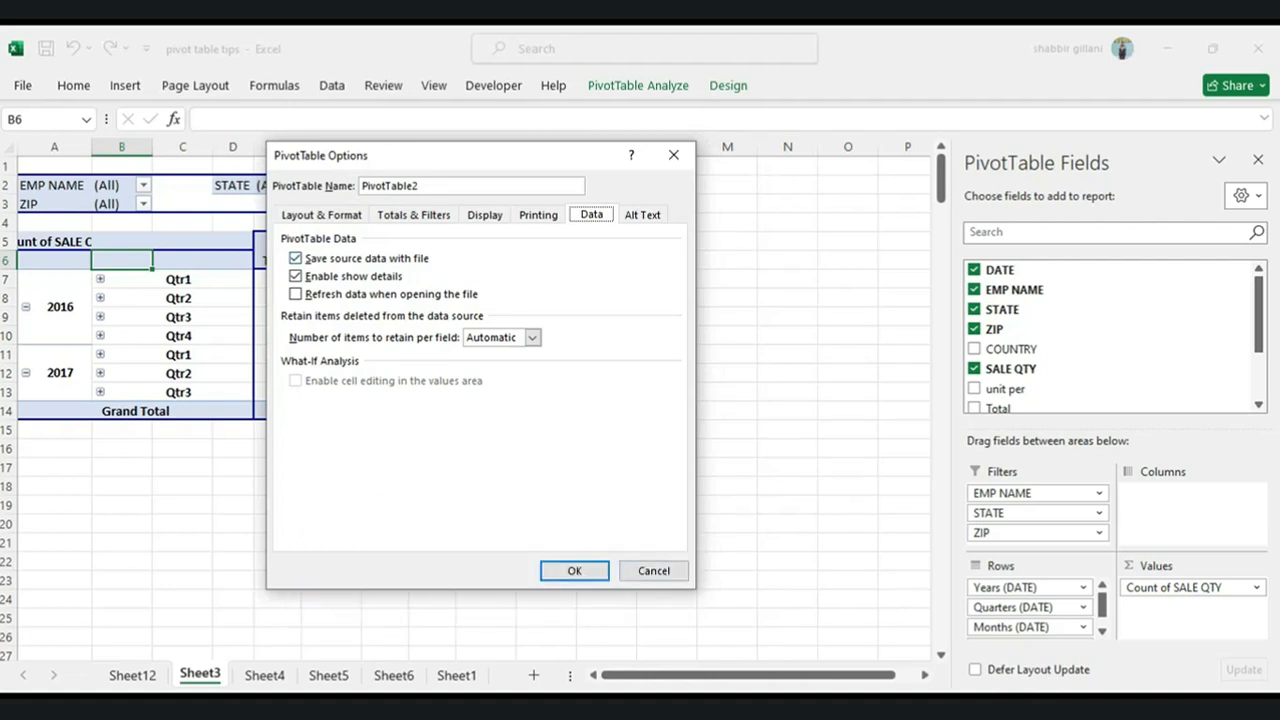
left_click(673, 155)
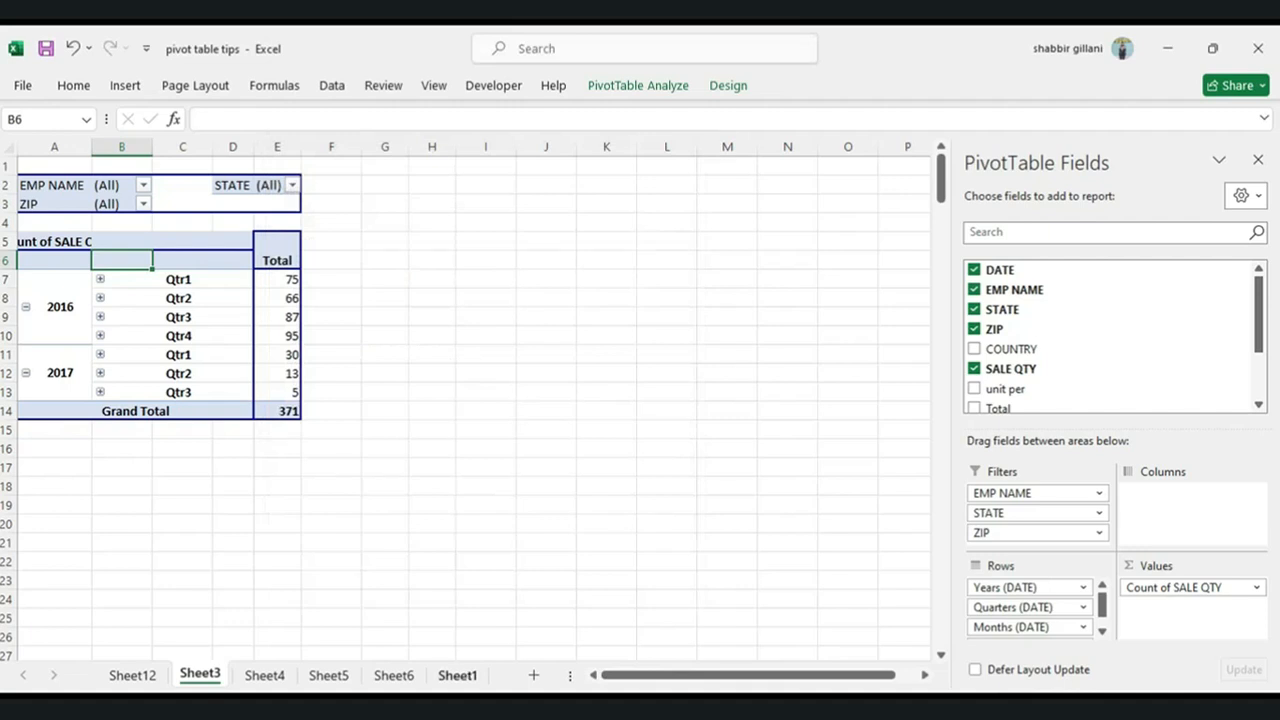
Examine entries in the STATE column of the source data on Sheet1.
left_click(457, 675)
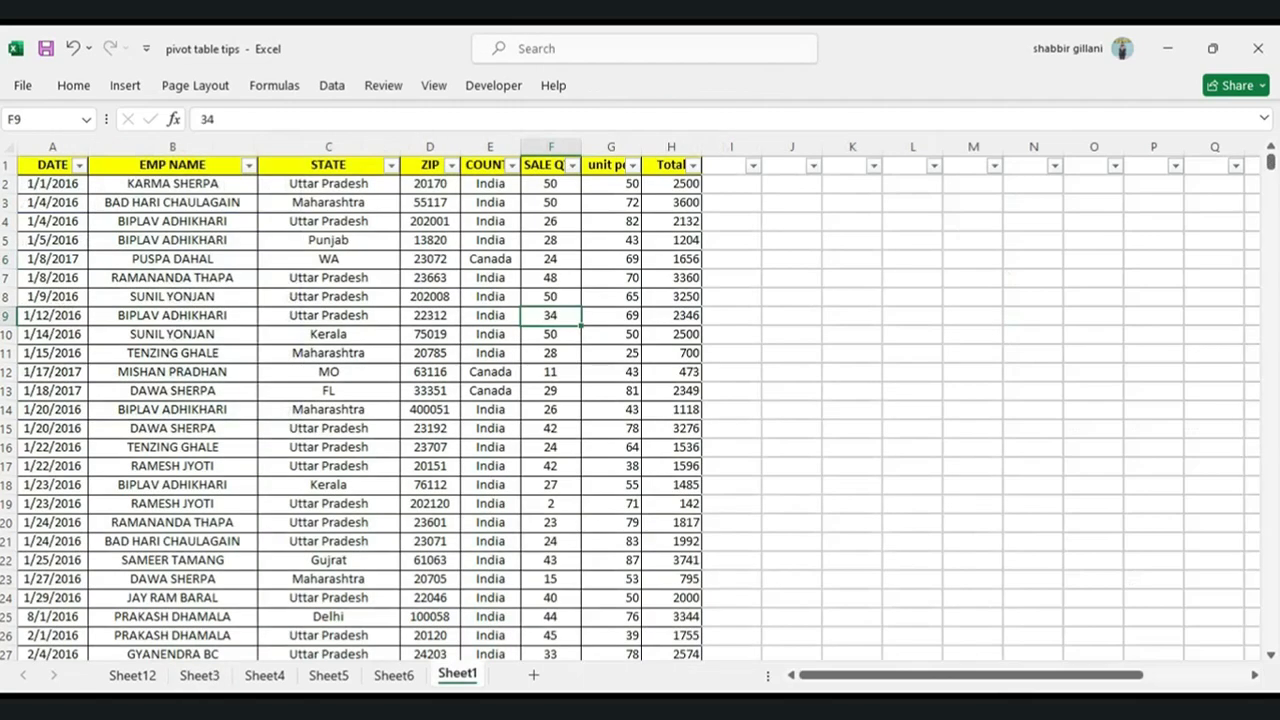
left_click(328, 390)
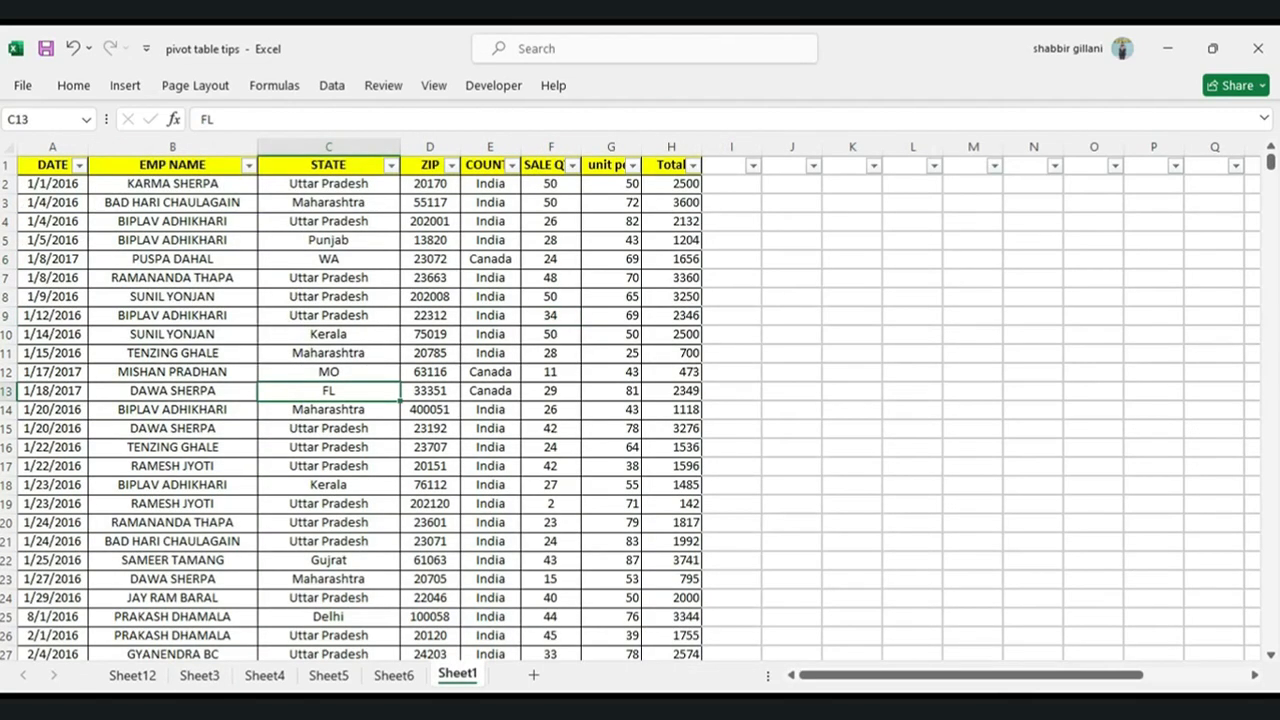
left_click(328, 258)
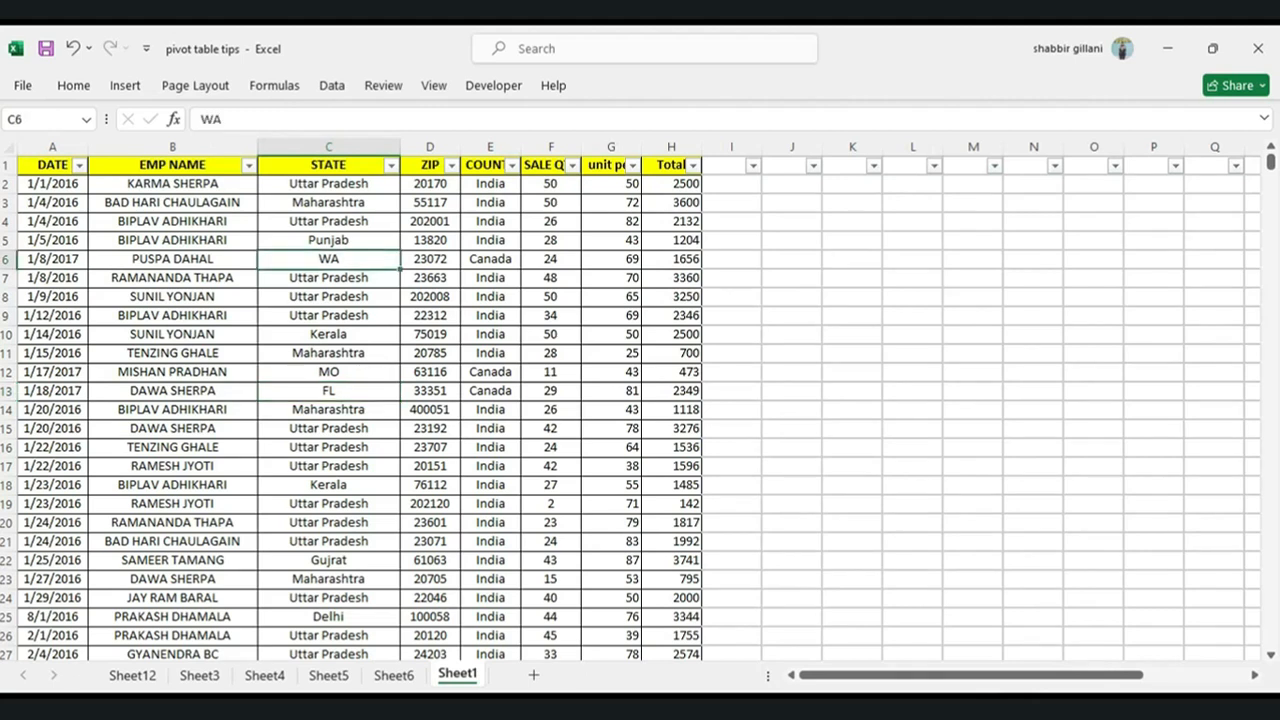
right_click(312, 258)
key("Escape")
left_click(328, 296)
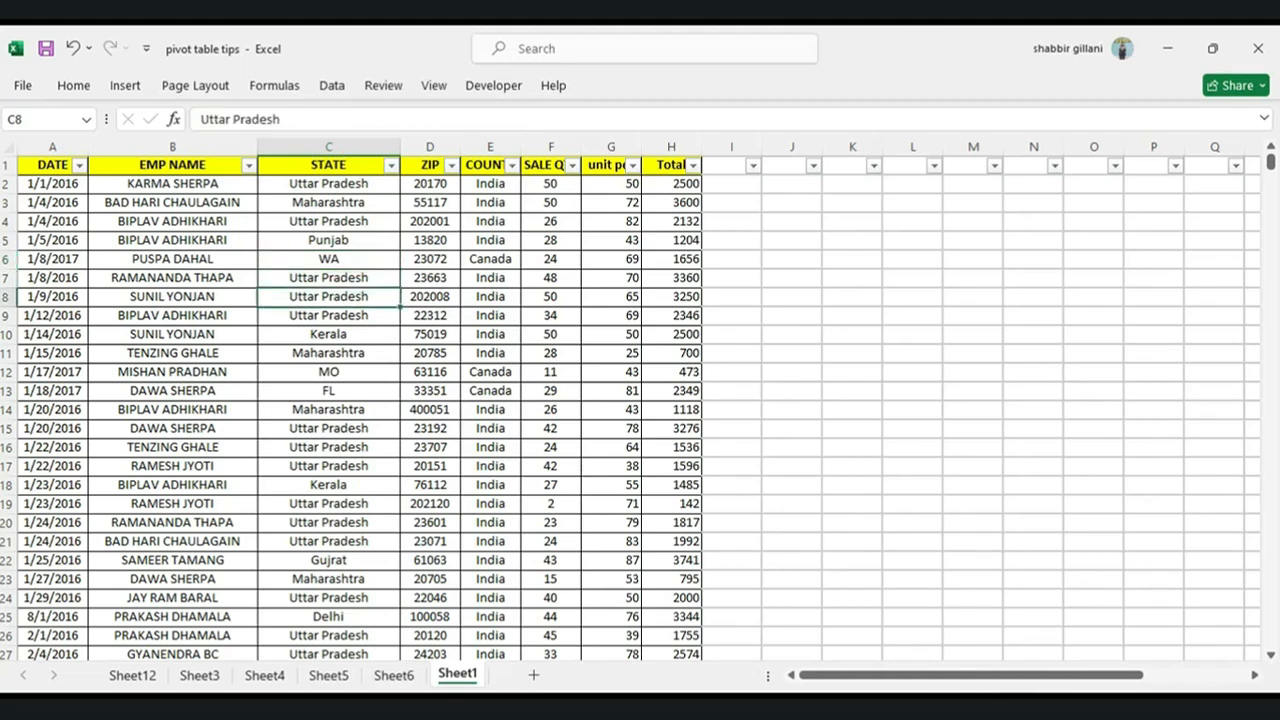
right_click(305, 296)
key("Escape")
Review the printing and data settings in the PivotTable Options of the Sheet6 pivot table.
key("ctrl+Page_Up")
key("Down")
key("Down")
key("Down")
key("Down")
key("Down")
key("Down")
key("Down")
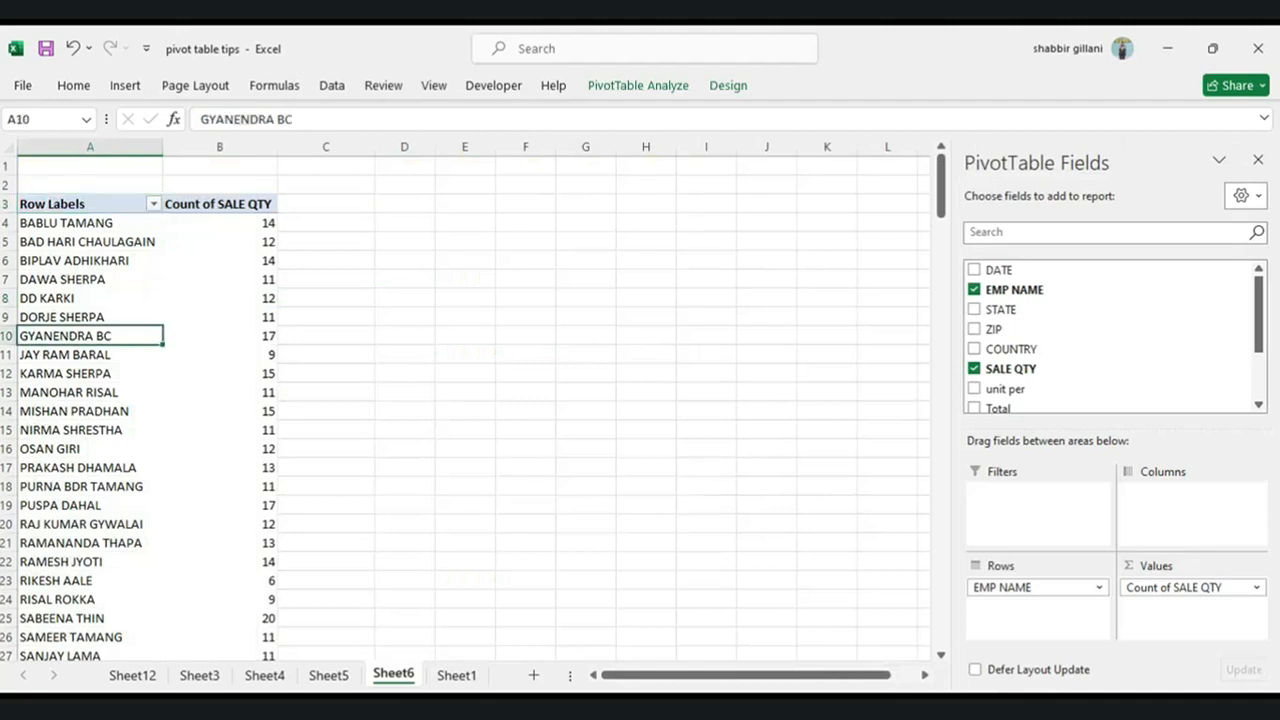
key("alt+j")
key("t")
key("t")
key("o")
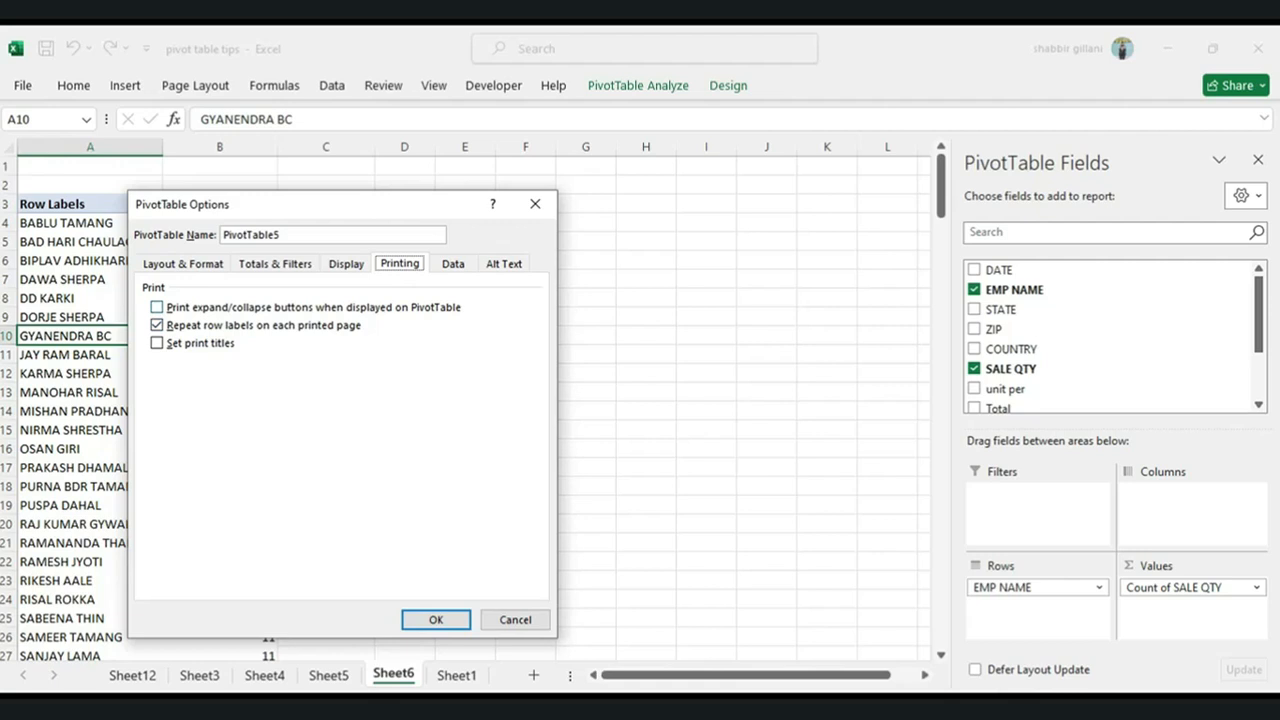
key("alt+p")
key("ctrl+Tab")
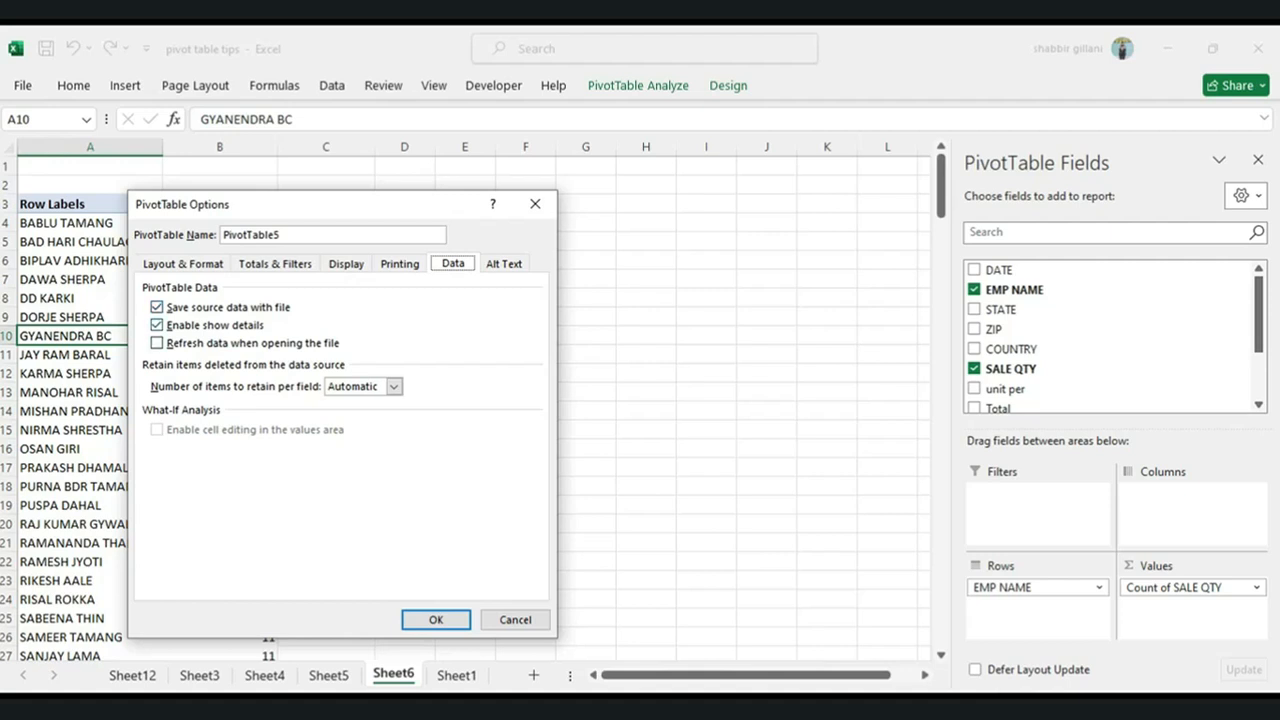
left_click(535, 203)
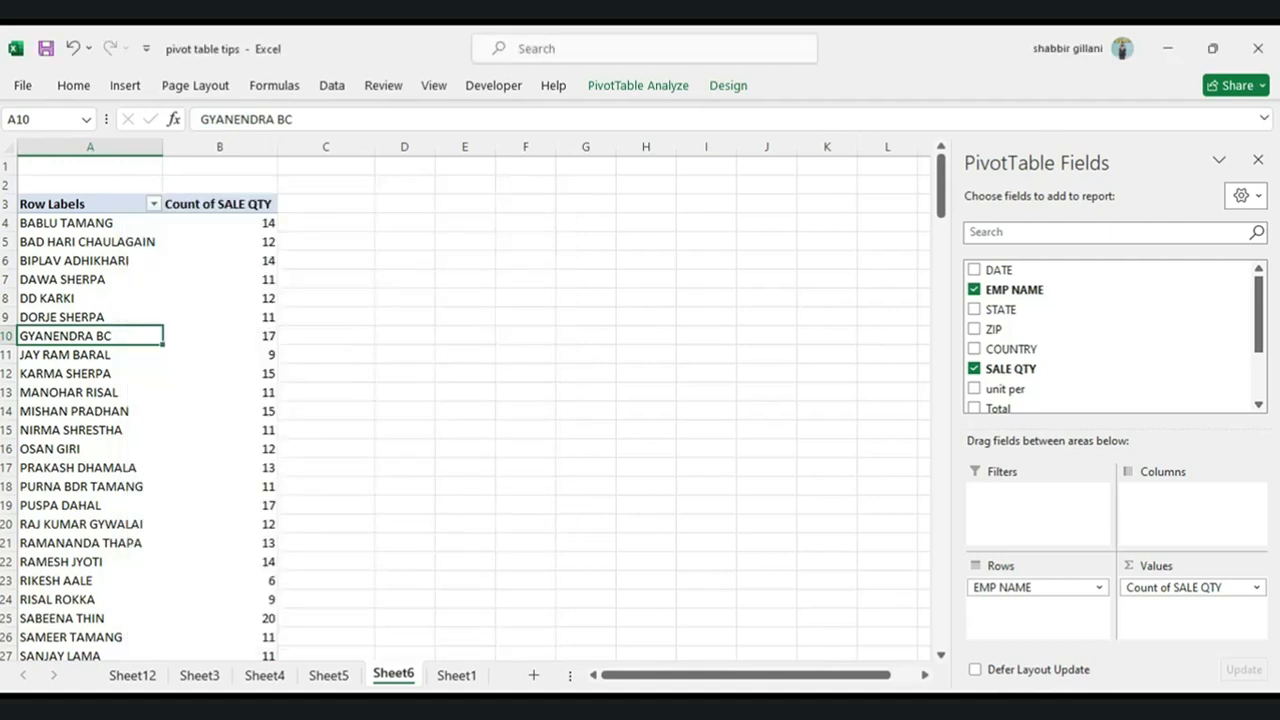
Show the detail records behind cell B9 of the Sheet6 pivot table on a new sheet and widen its DATE and EMP NAME columns.
left_click(240, 316)
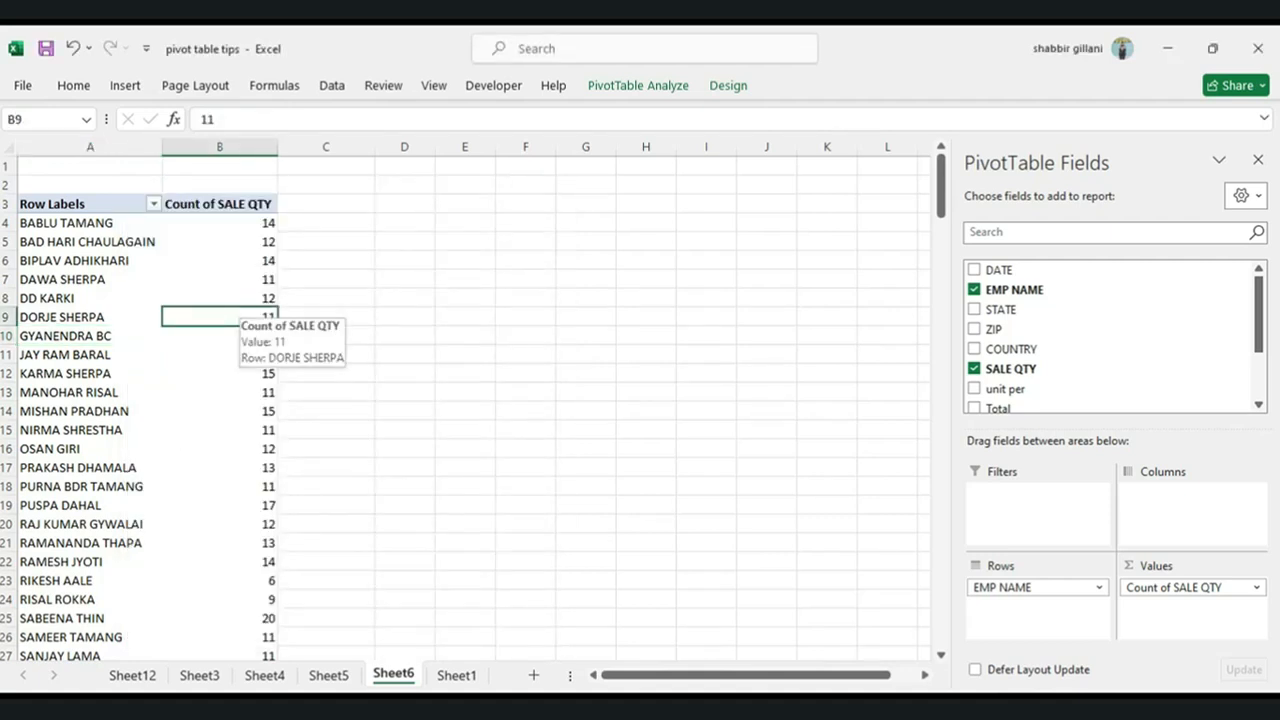
double_click(240, 316)
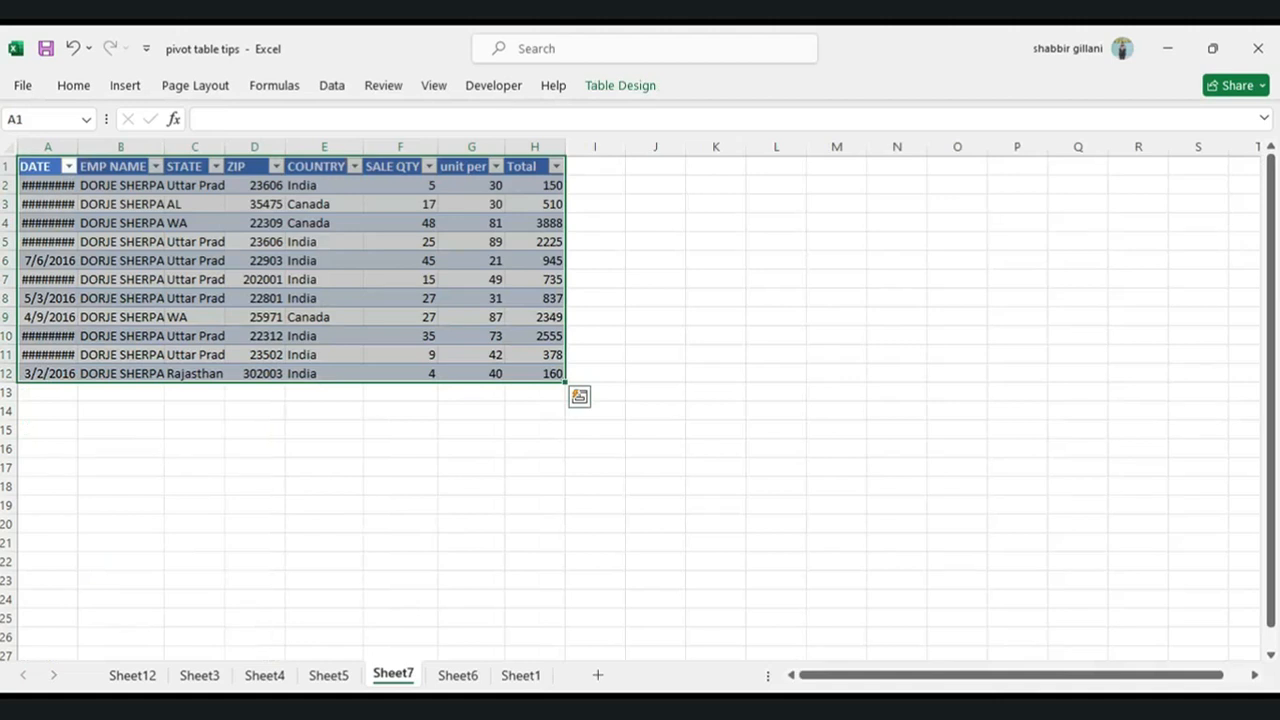
left_click_drag(77, 147, 107, 147)
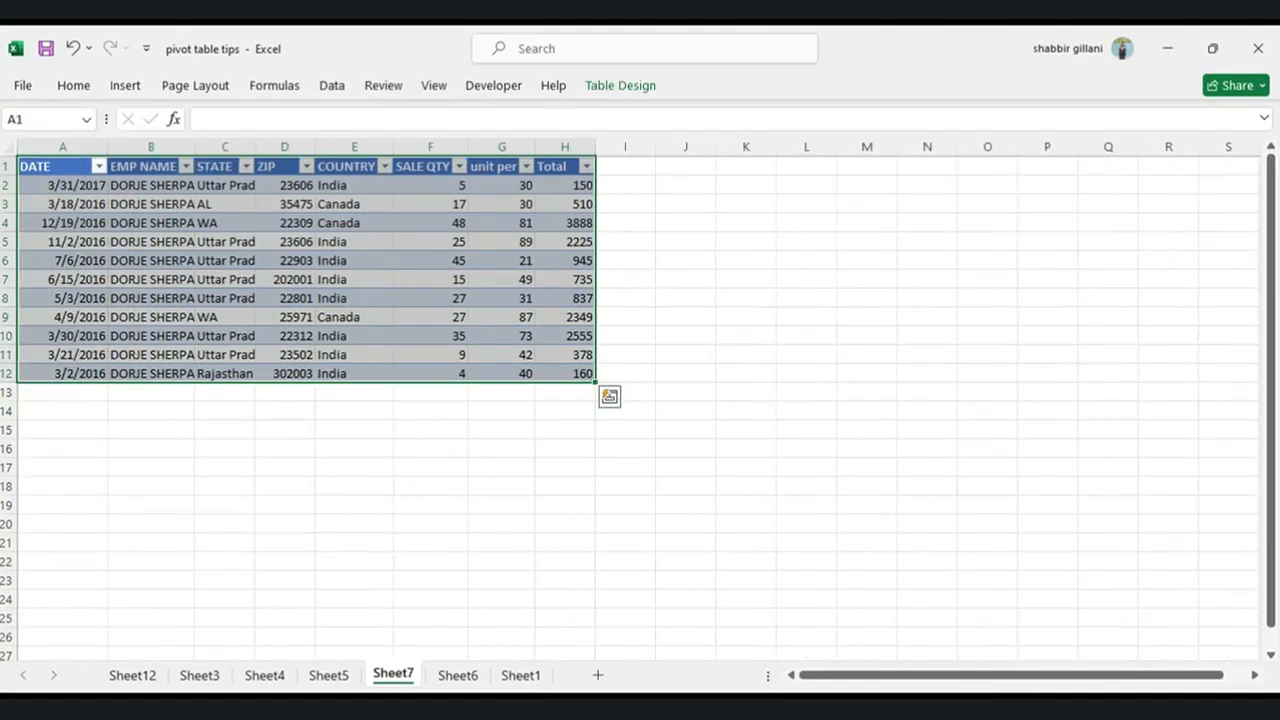
left_click_drag(194, 147, 279, 147)
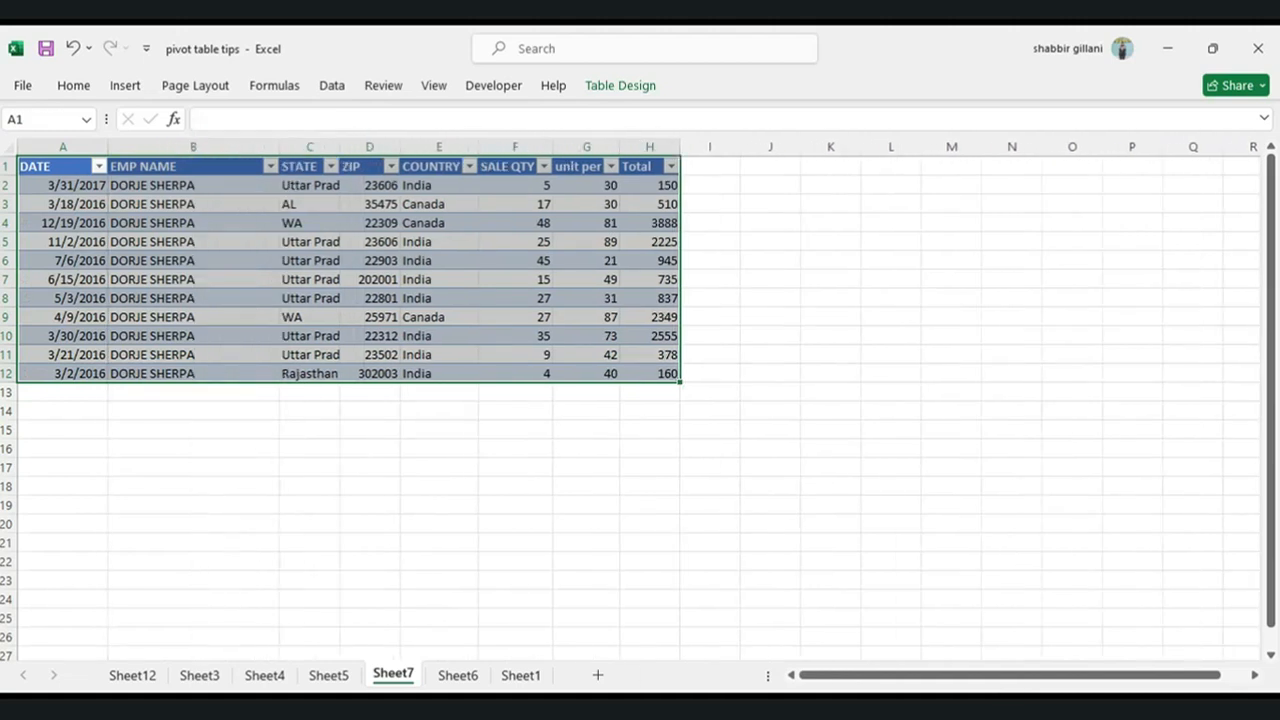
Return to the Sheet6 pivot table and check the Enable show details setting in its data options.
key("ctrl+Page_Down")
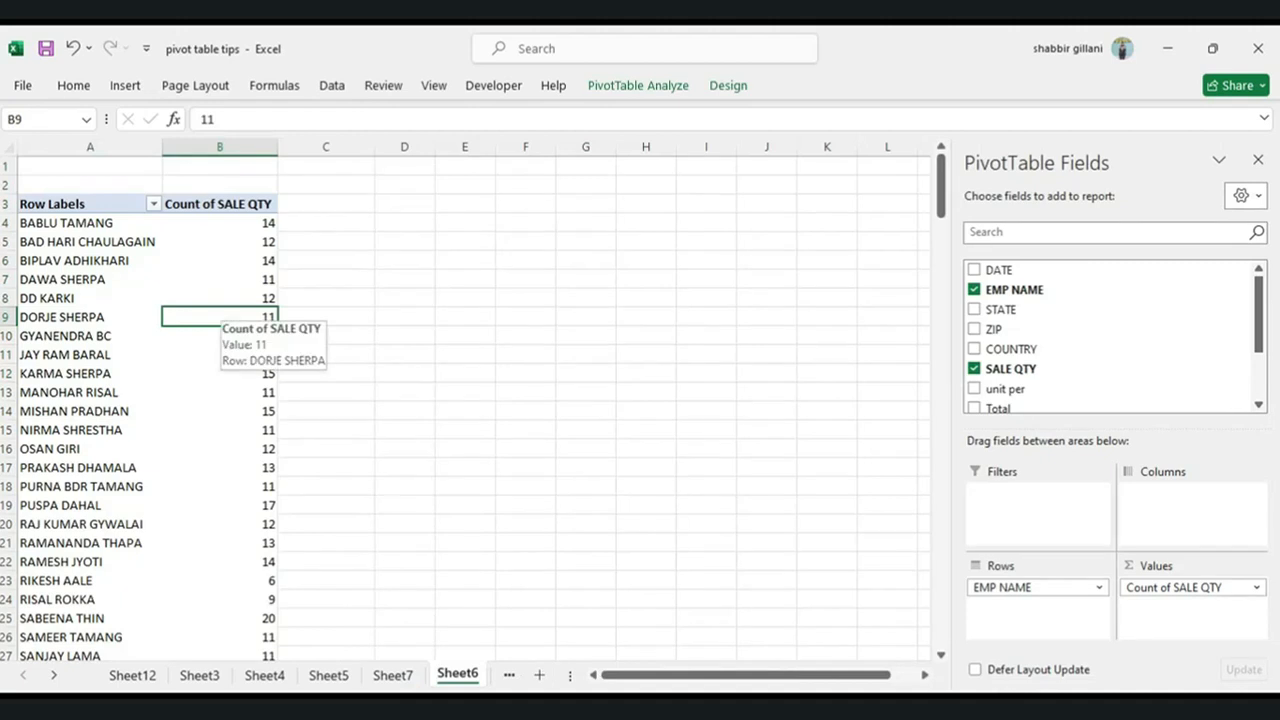
right_click(225, 312)
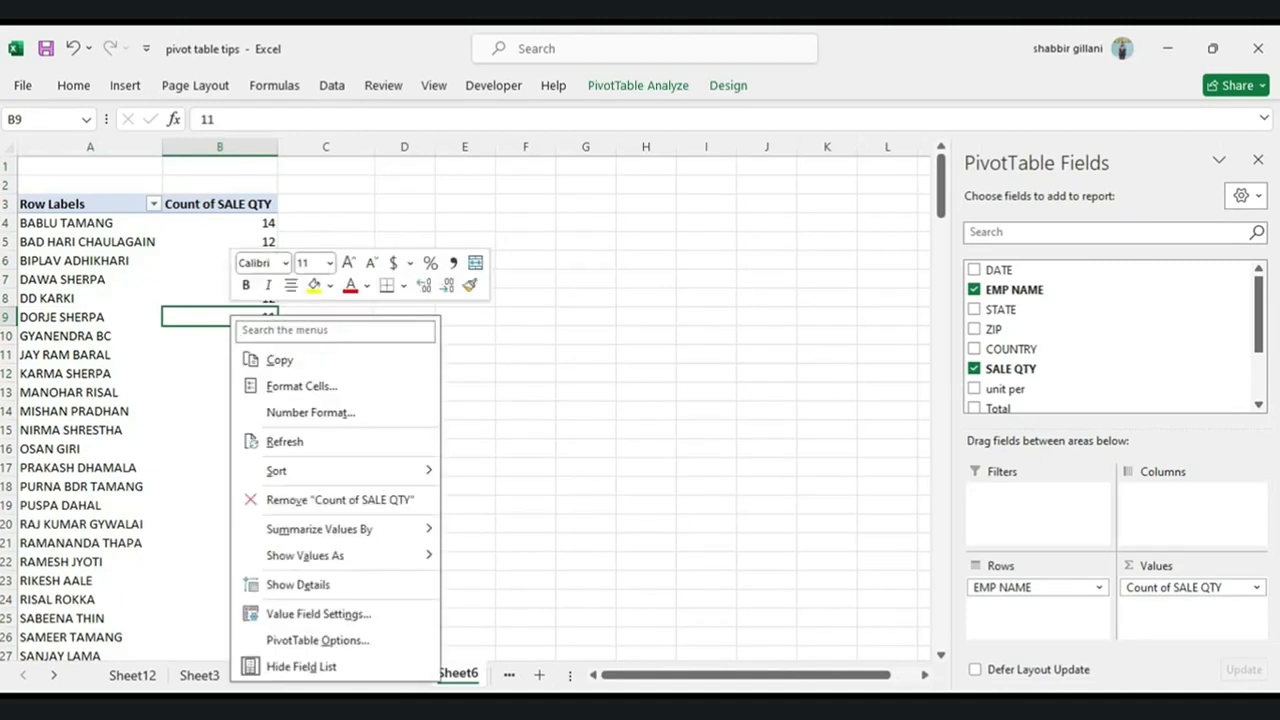
key("Escape")
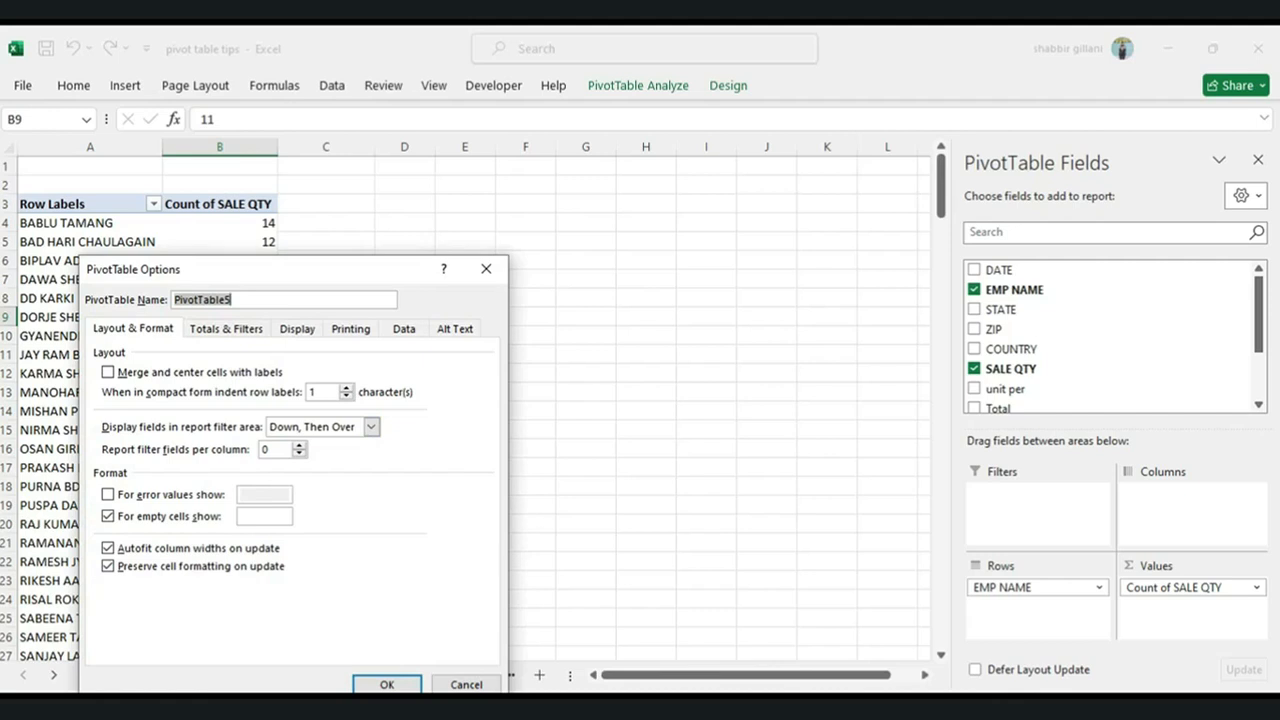
left_click(404, 328)
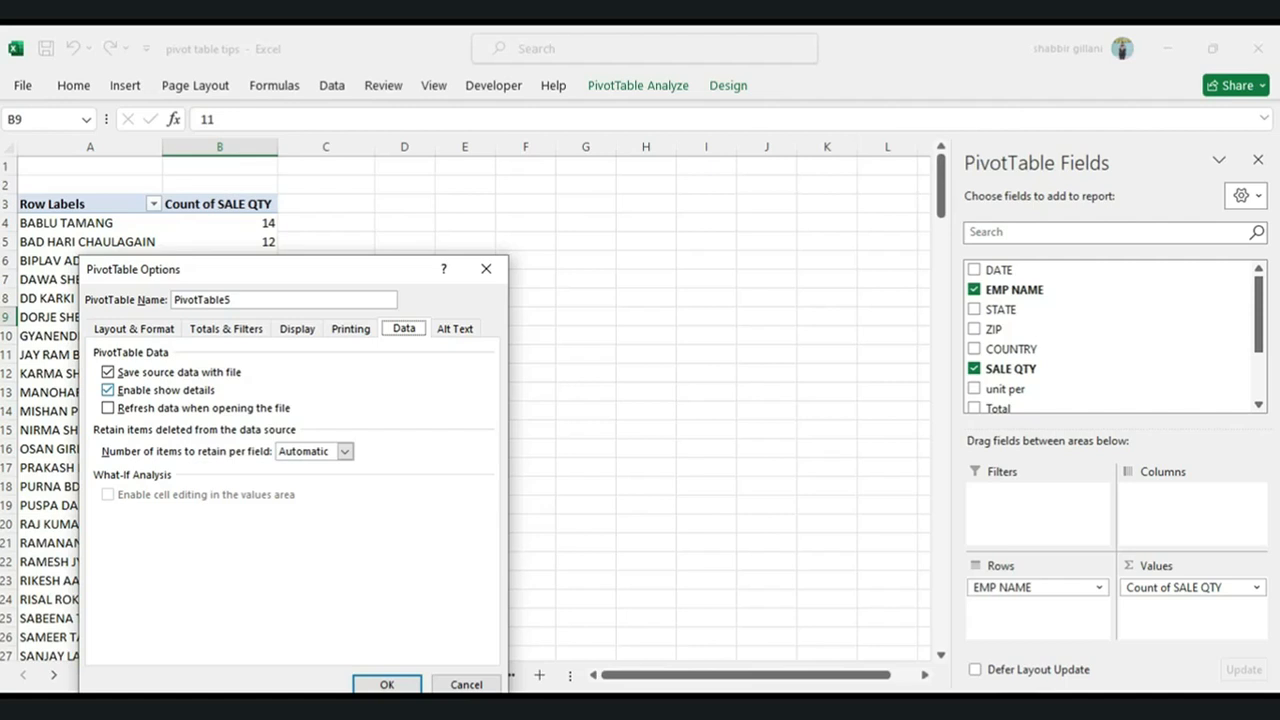
left_click_drag(250, 269, 367, 218)
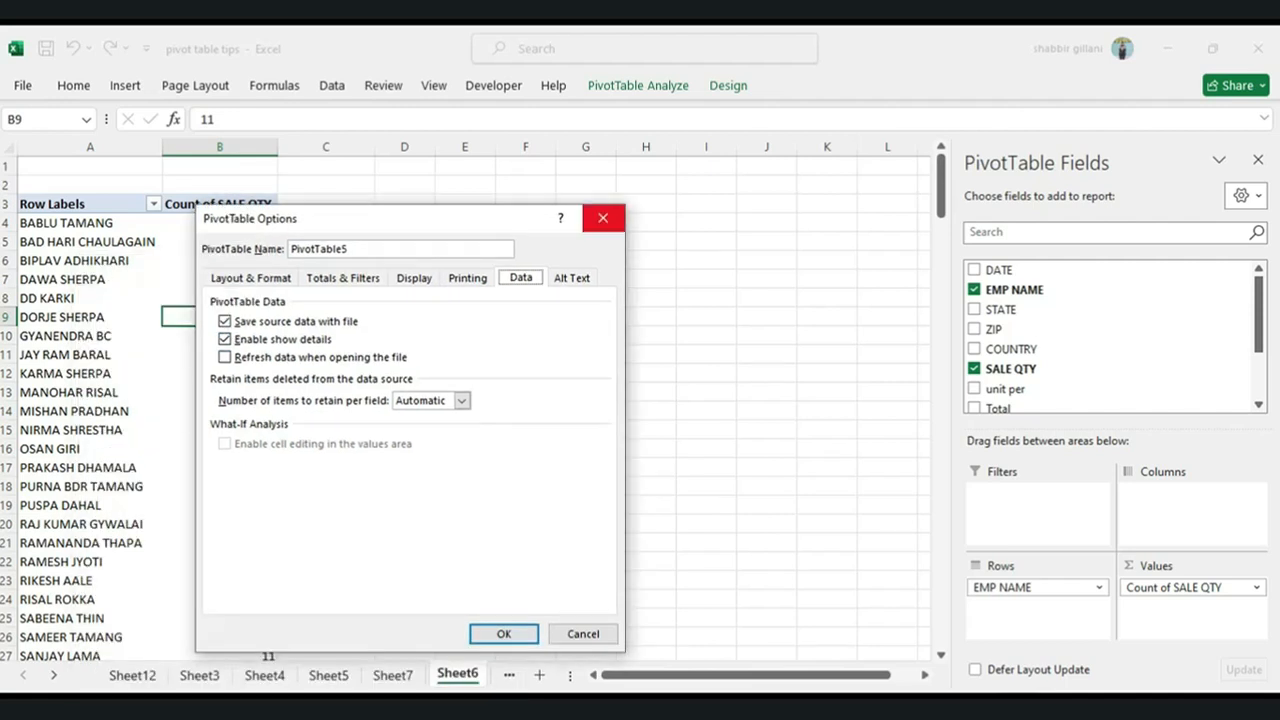
left_click(603, 218)
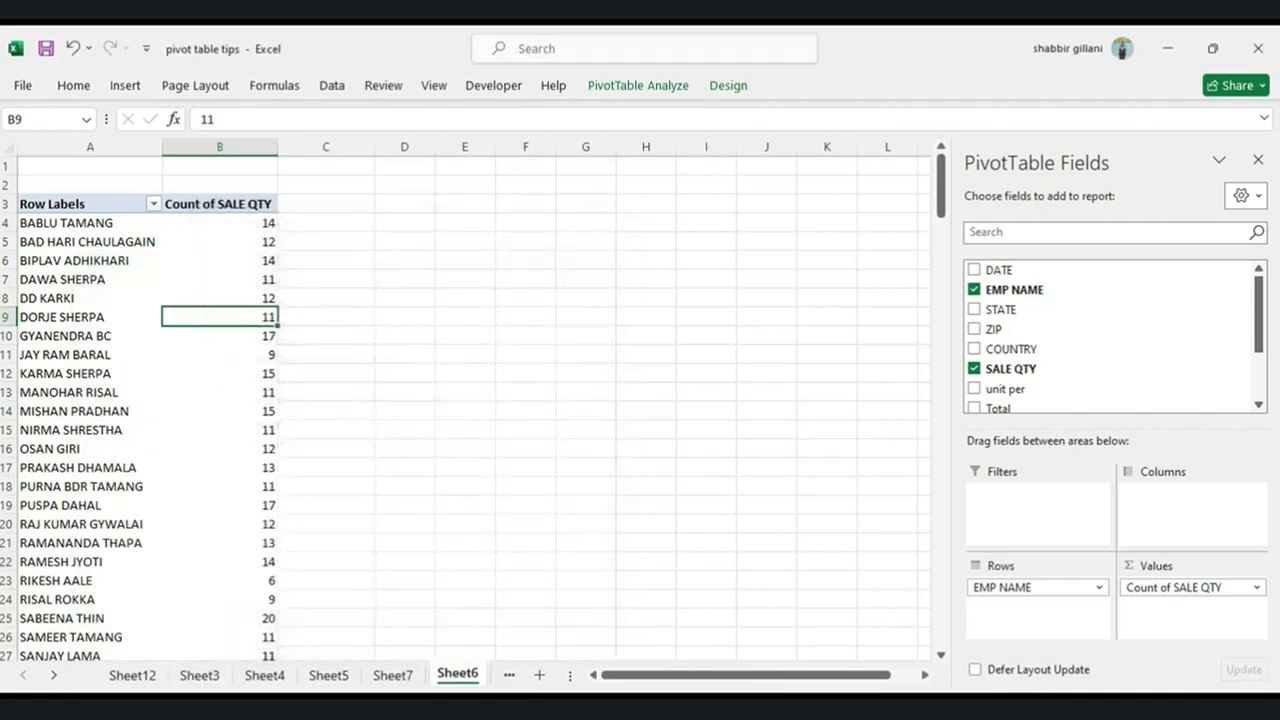
Show the detail records behind cell B11 of the Sheet6 pivot table on a new sheet and autofit the DATE column.
double_click(240, 354)
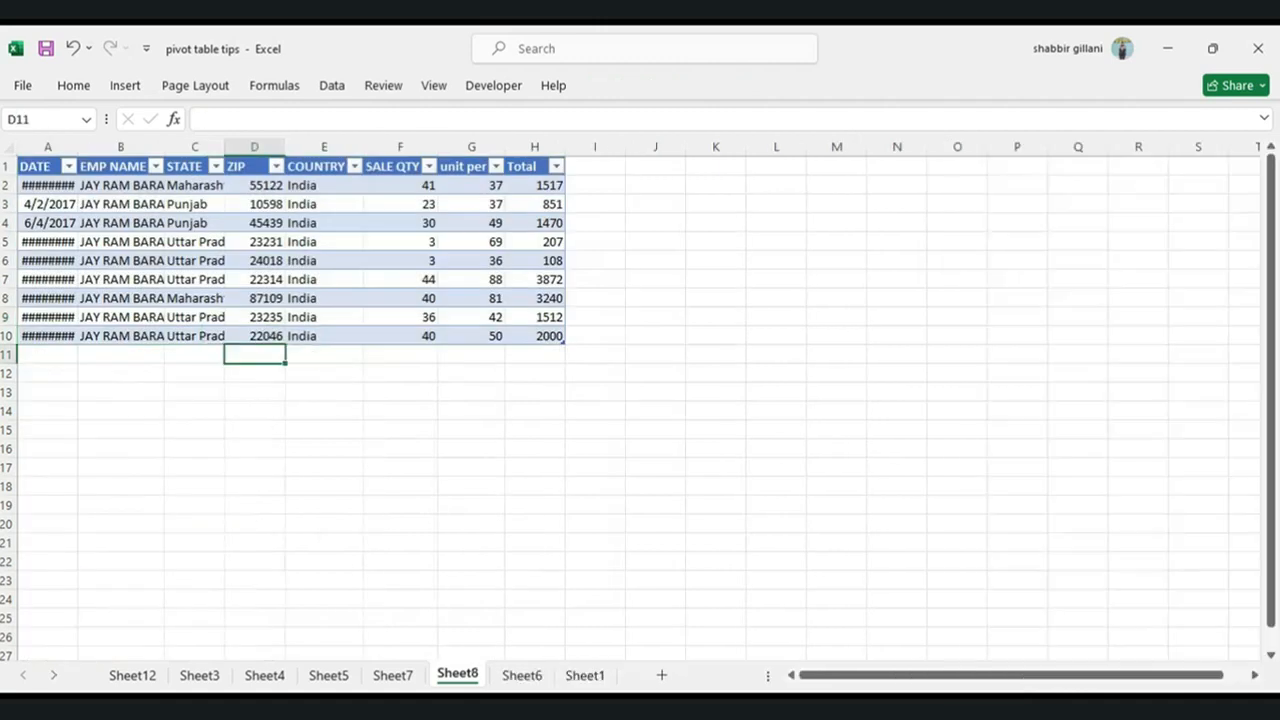
double_click(77, 147)
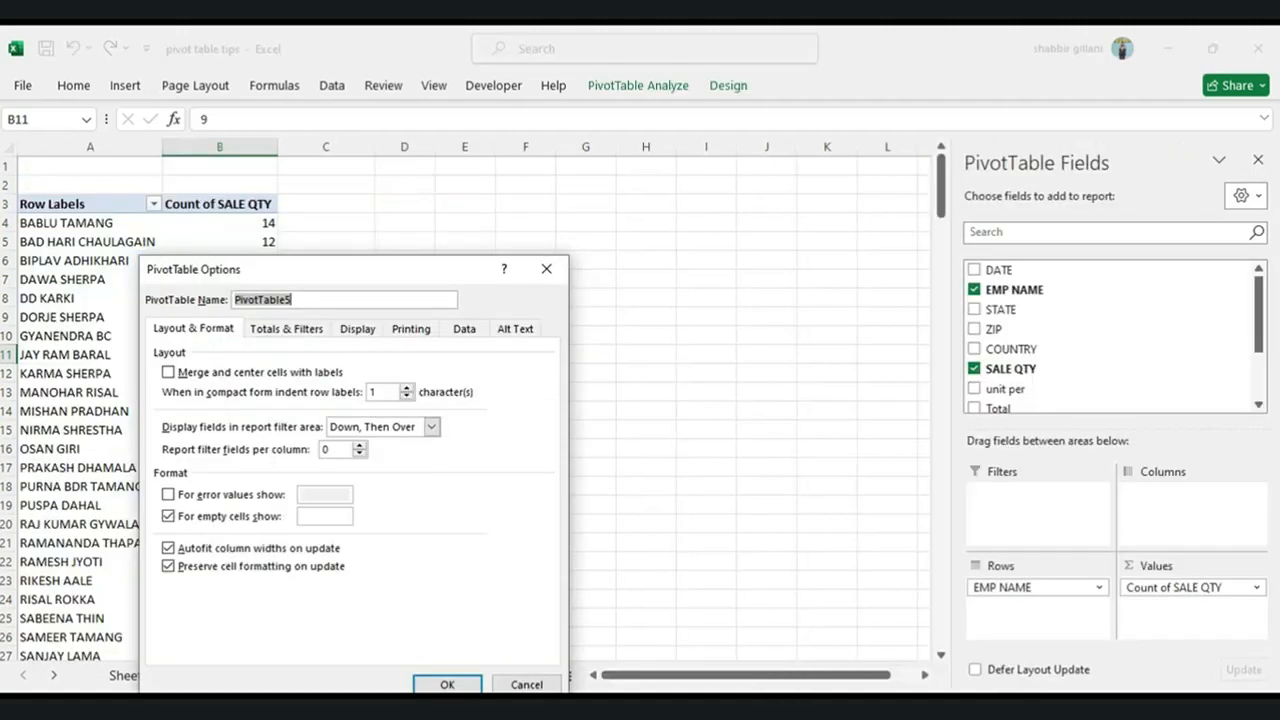
Turn on Refresh data when opening the file in the data options of the Sheet6 pivot table.
key("ctrl+Tab")
key("ctrl+Tab")
key("ctrl+Tab")
key("ctrl+Tab")
left_click_drag(429, 276, 522, 186)
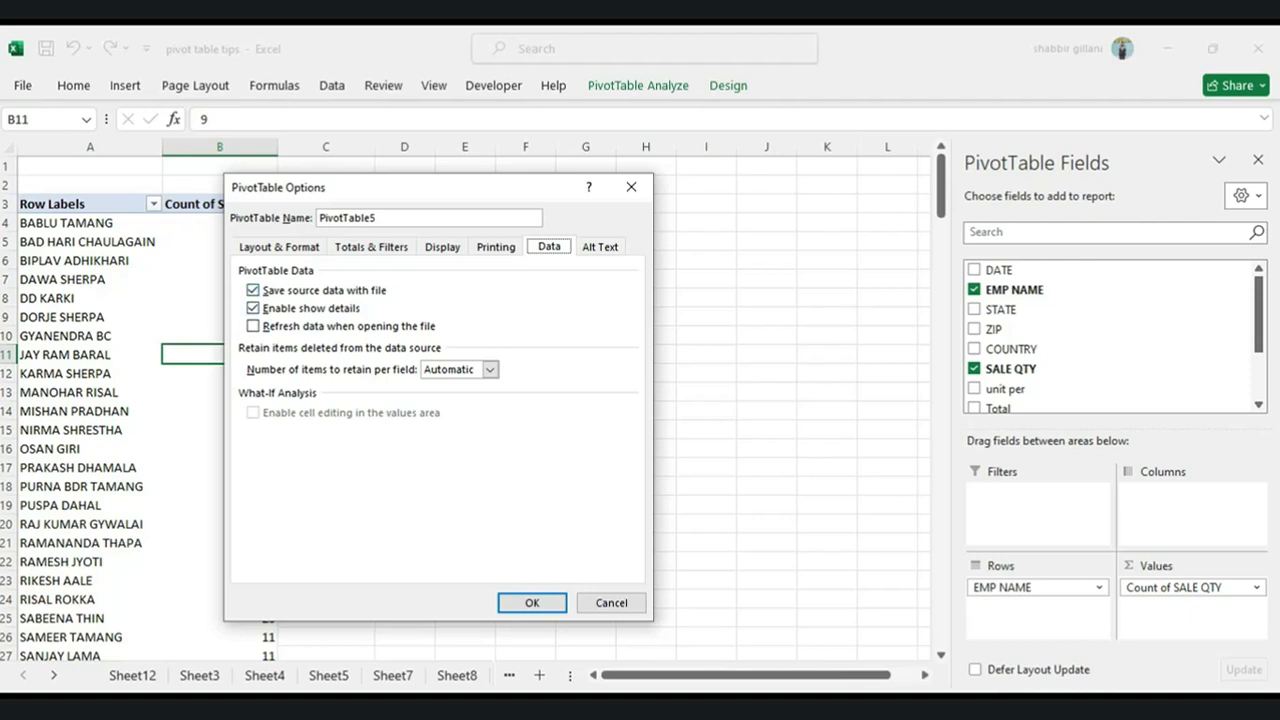
left_click(253, 326)
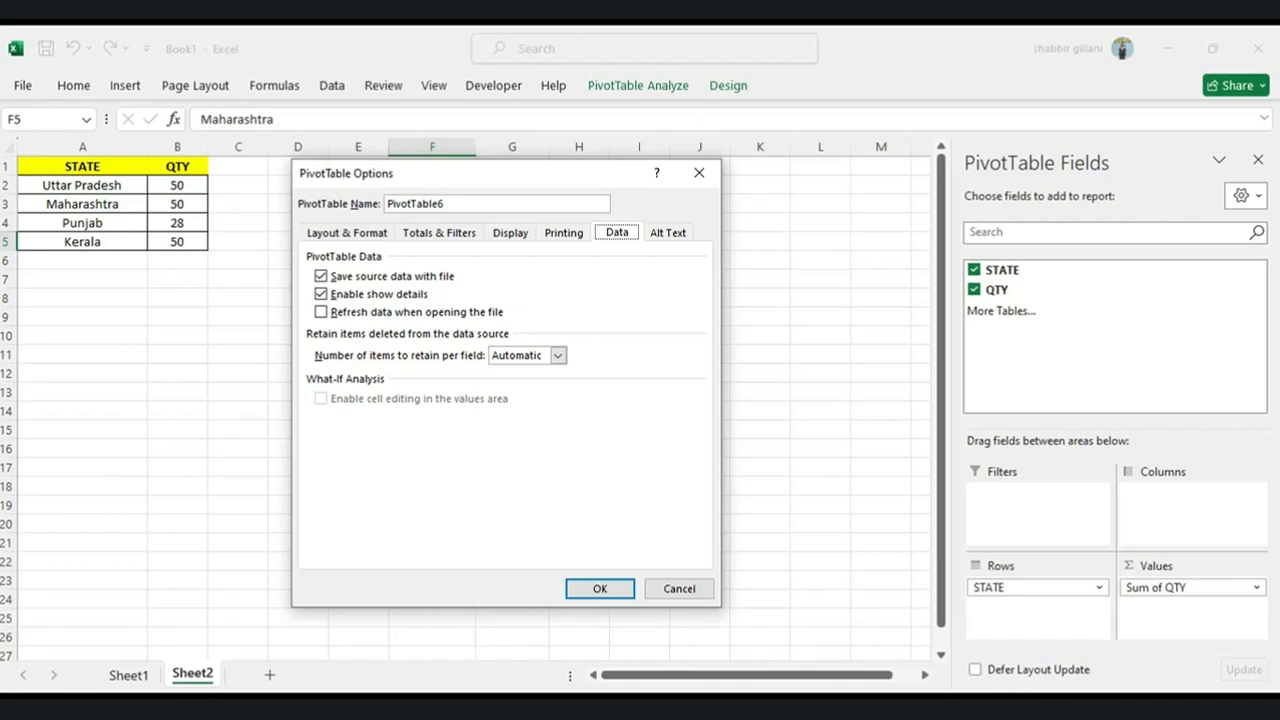
Close the PivotTable Options in Book1 and compare the STATE and QTY source data with the Sheet2 pivot table.
key("Return")
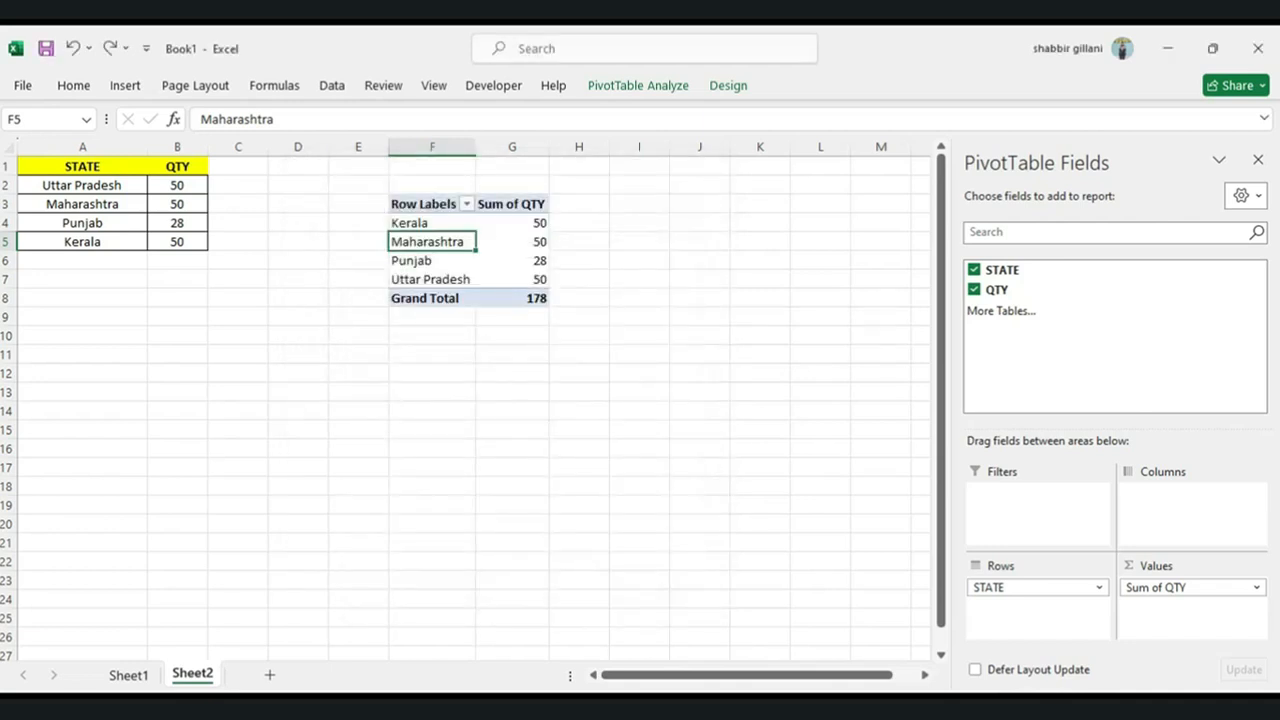
left_click(82, 354)
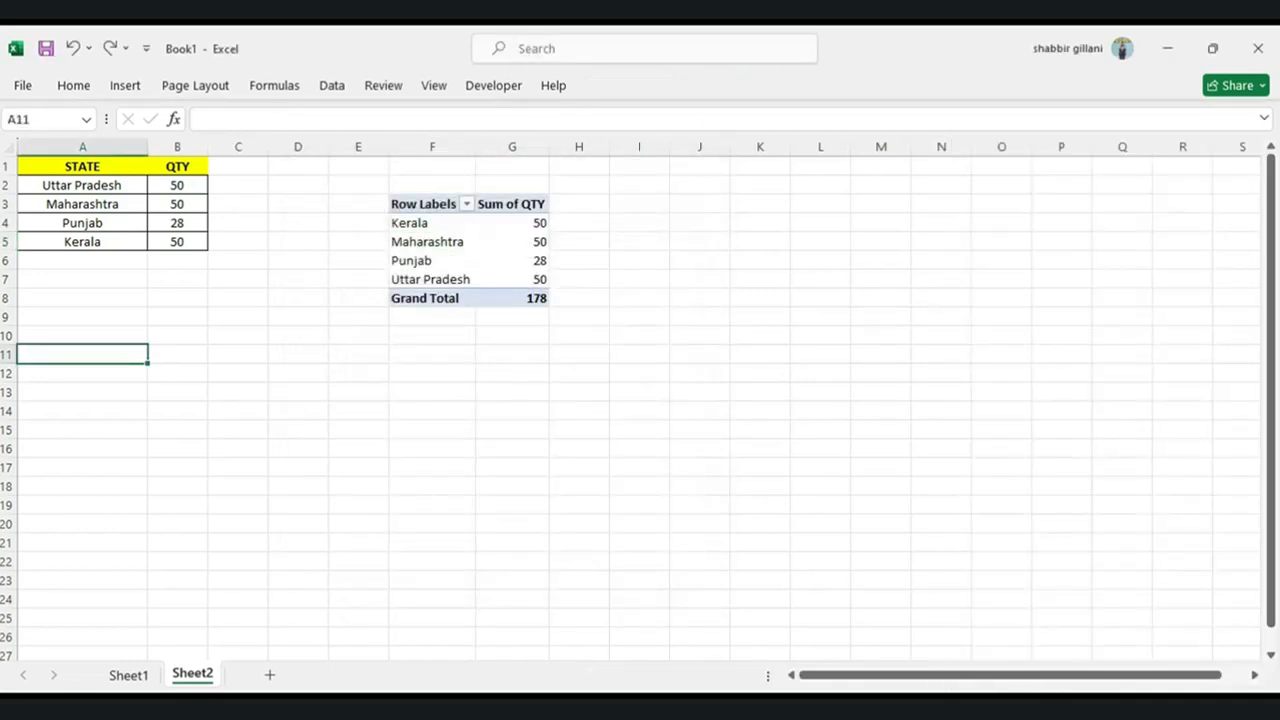
left_click(82, 185)
left_click(177, 166)
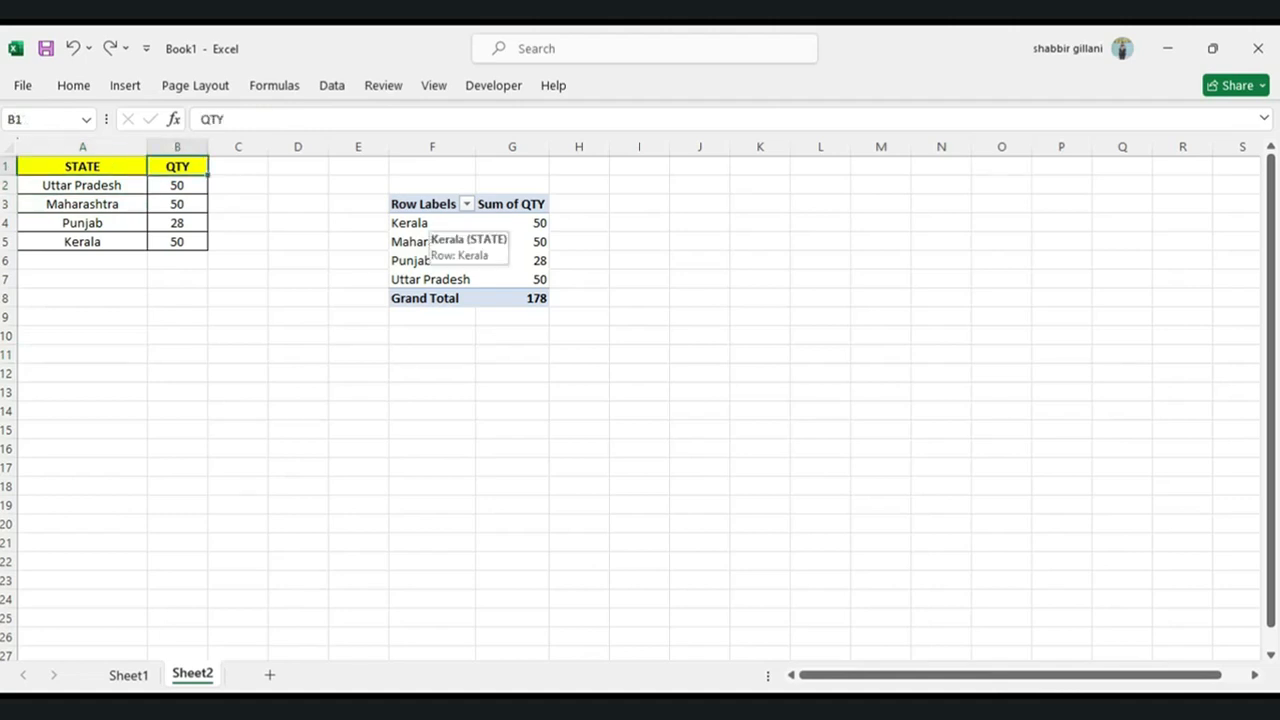
left_click(420, 223)
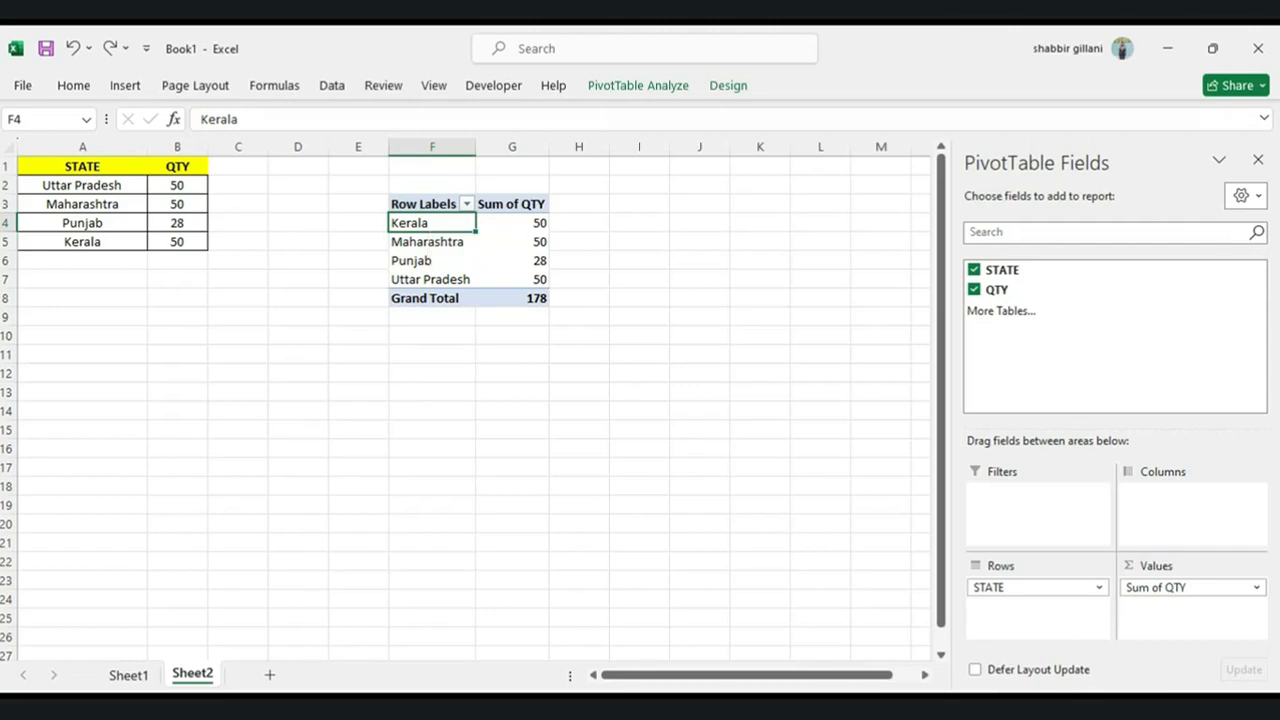
Delete the Uttar Pradesh row from the source data on Sheet2.
left_click(82, 185)
key("shift+space")
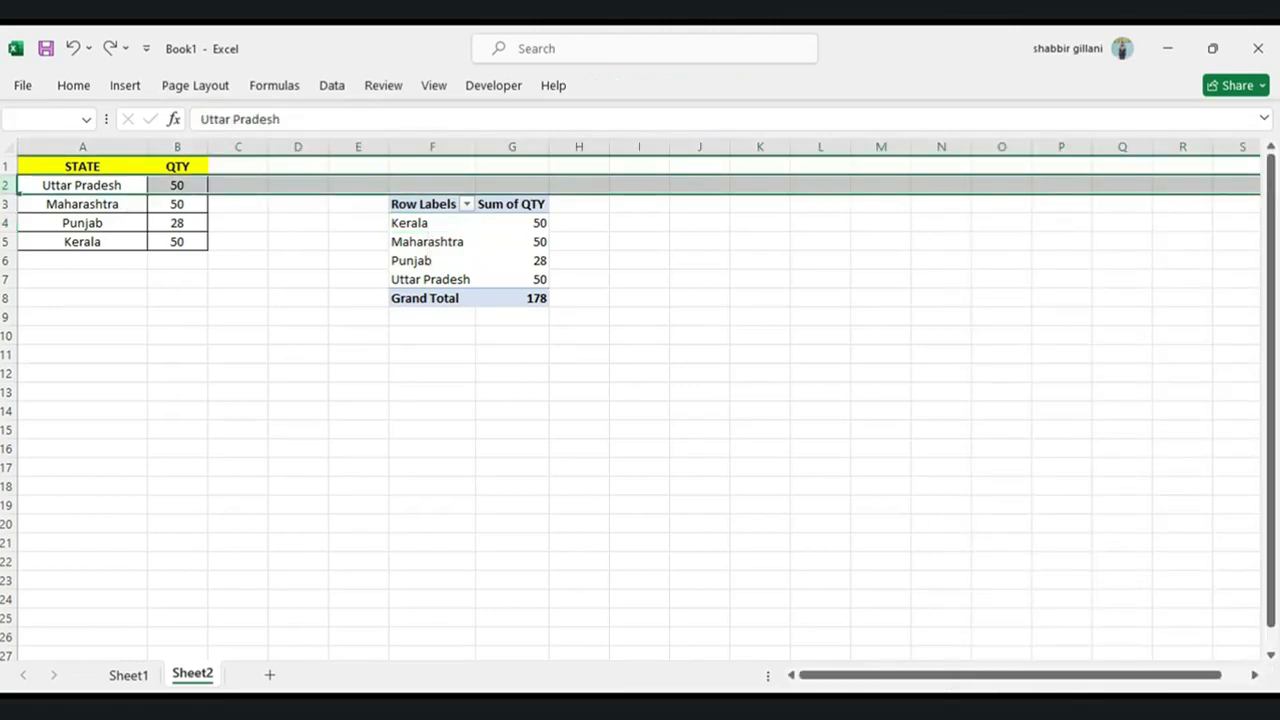
key("ctrl+minus")
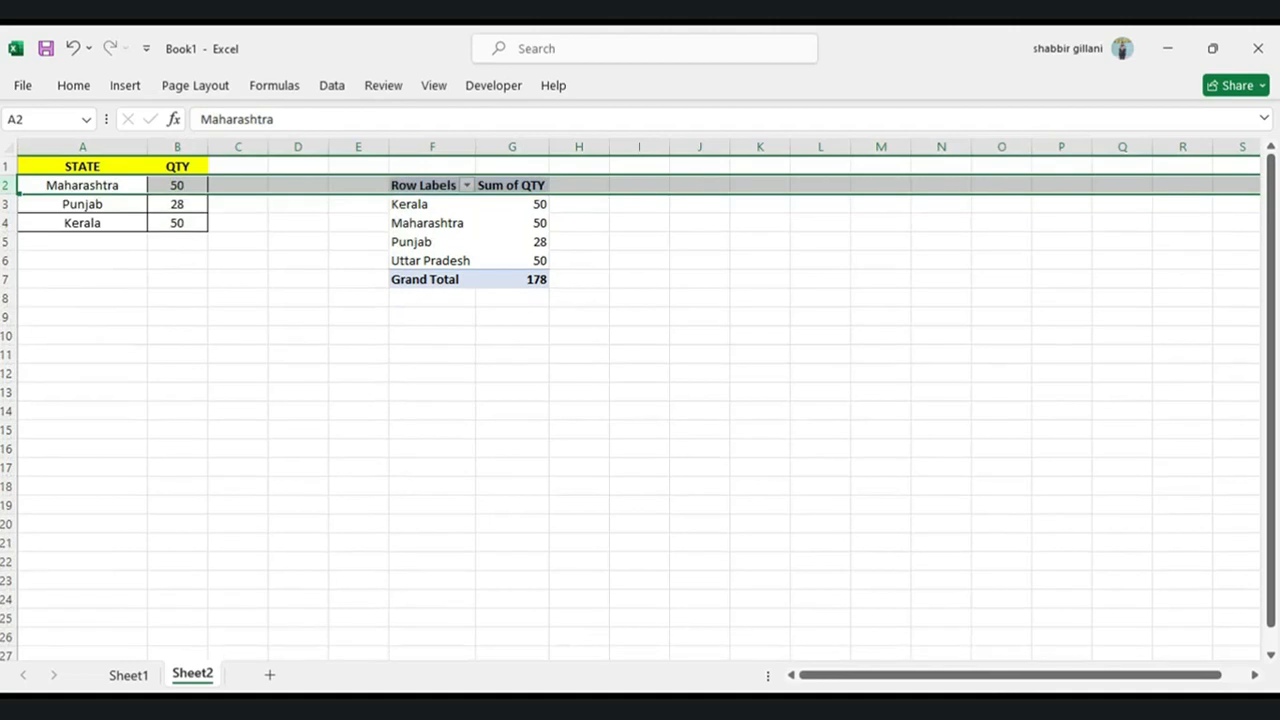
Refresh the Sheet2 pivot table and check which states its Row Labels filter still lists.
left_click_drag(432, 223, 510, 223)
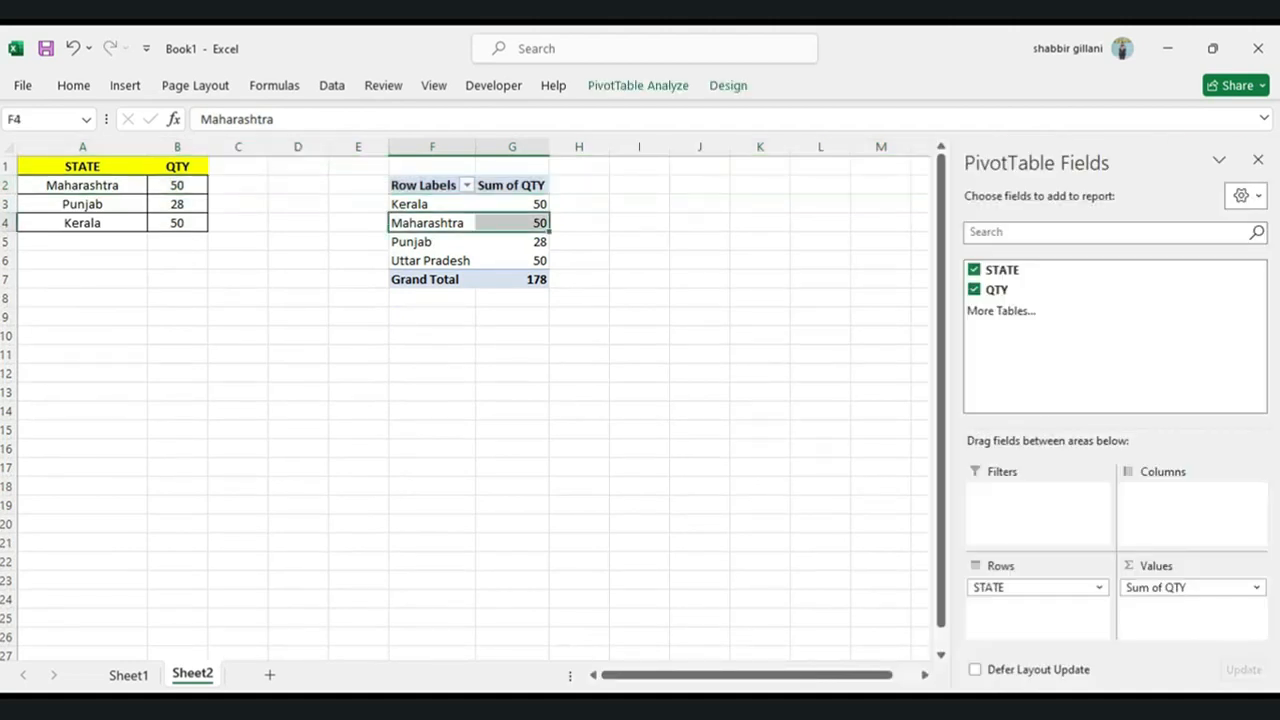
right_click(421, 219)
left_click(474, 316)
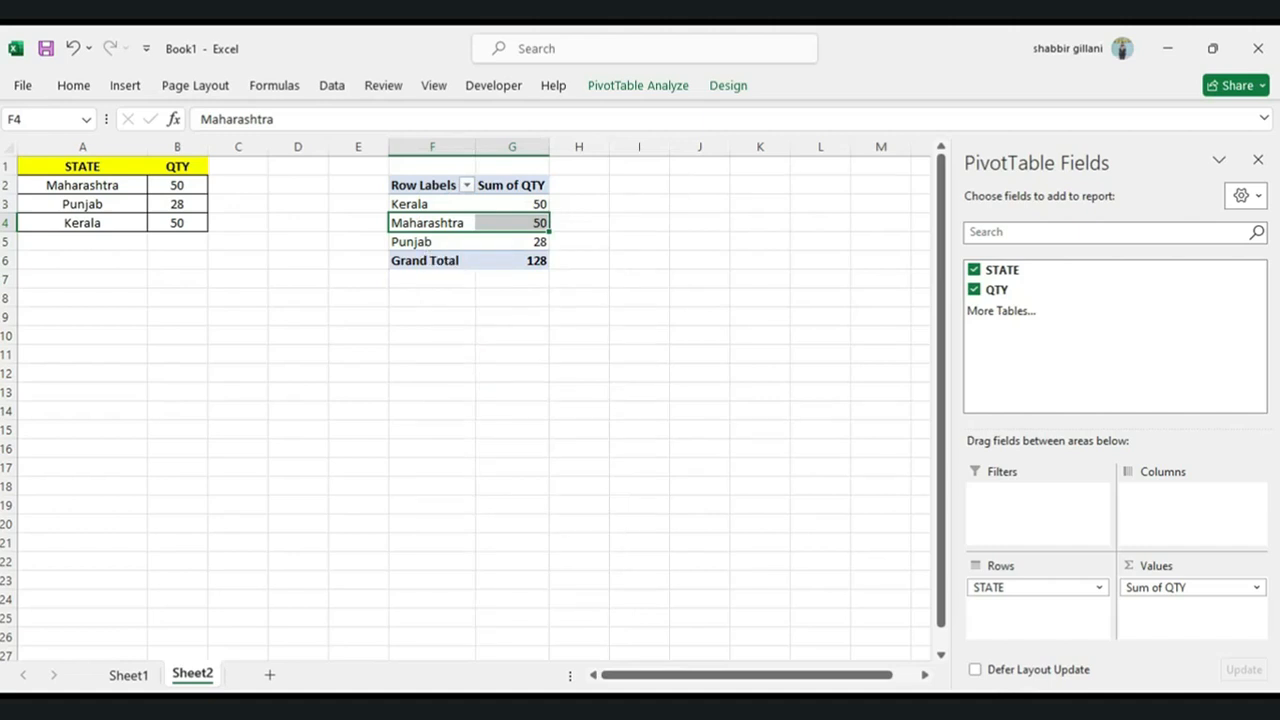
key("alt+Down")
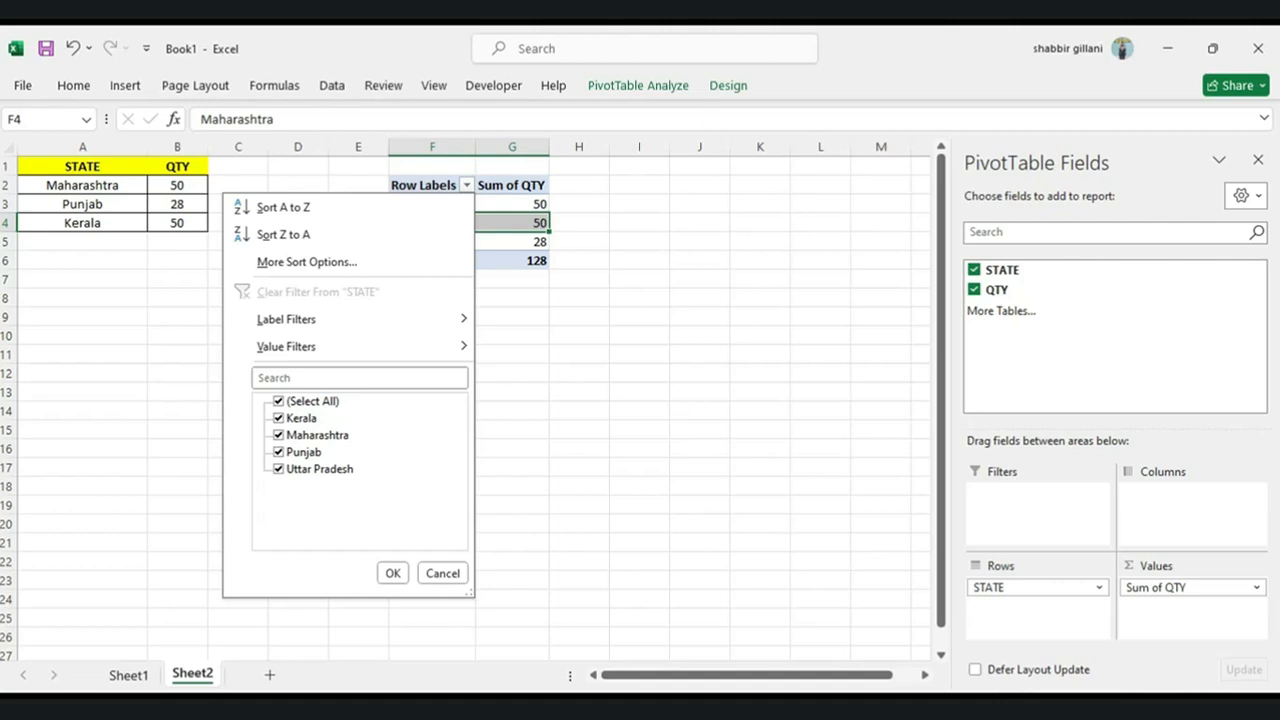
left_click(392, 573)
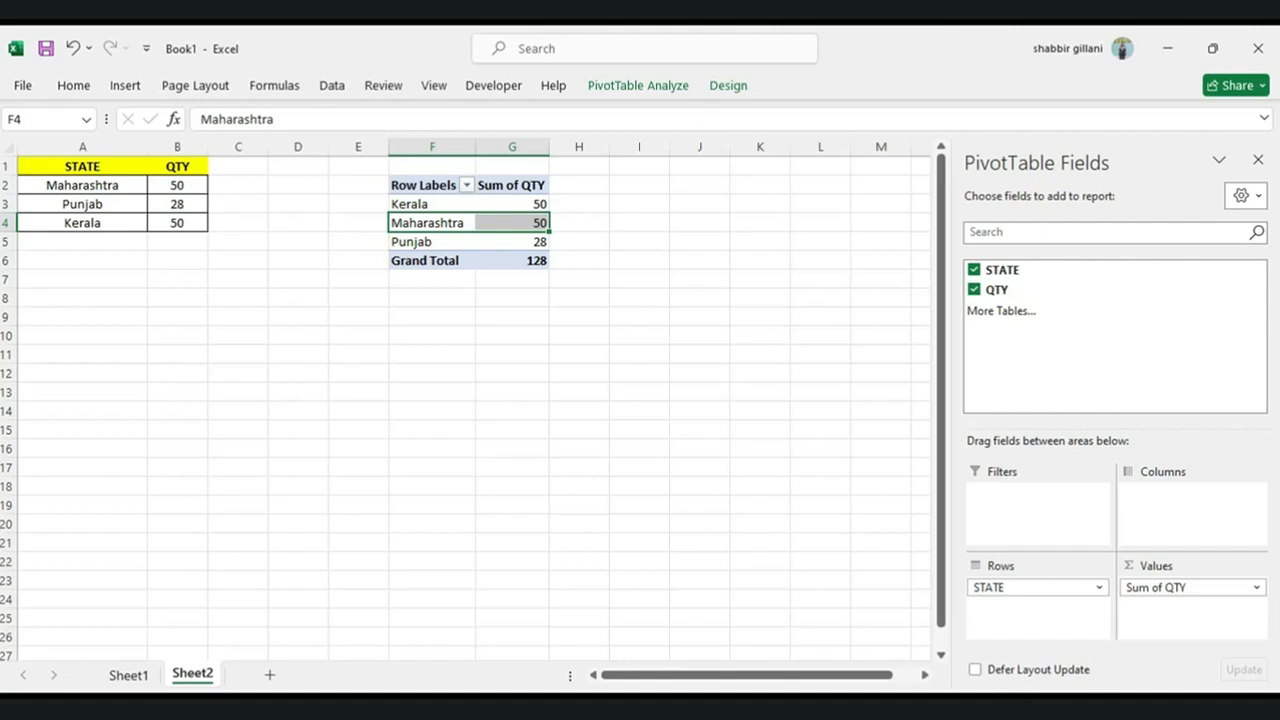
Set the number of items to retain per field to None in the pivot table's data options.
right_click(420, 226)
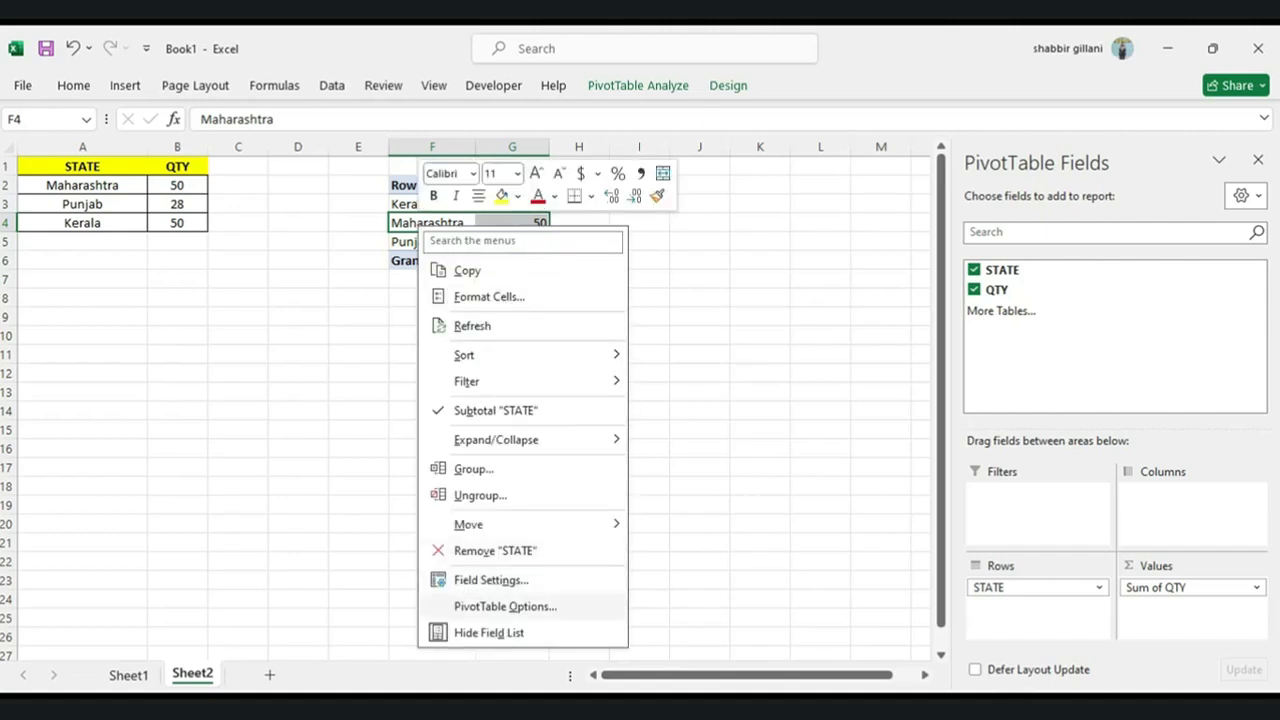
left_click(505, 606)
left_click(589, 328)
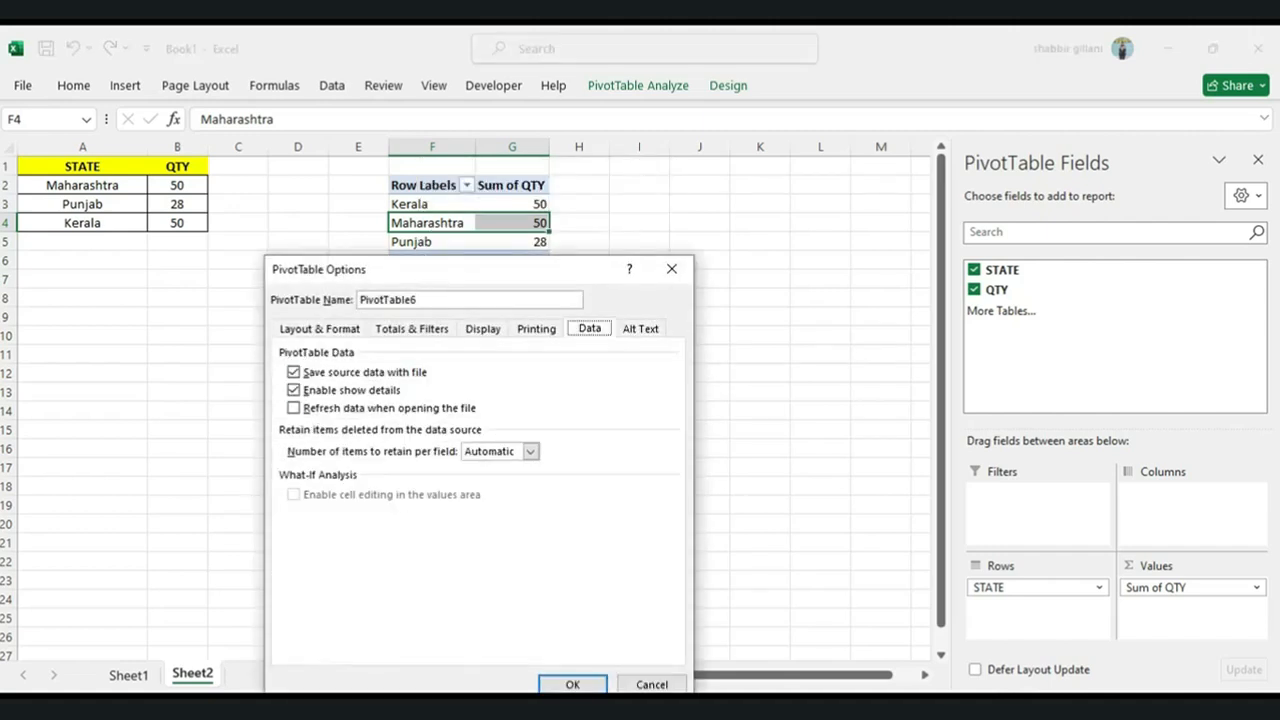
left_click(530, 451)
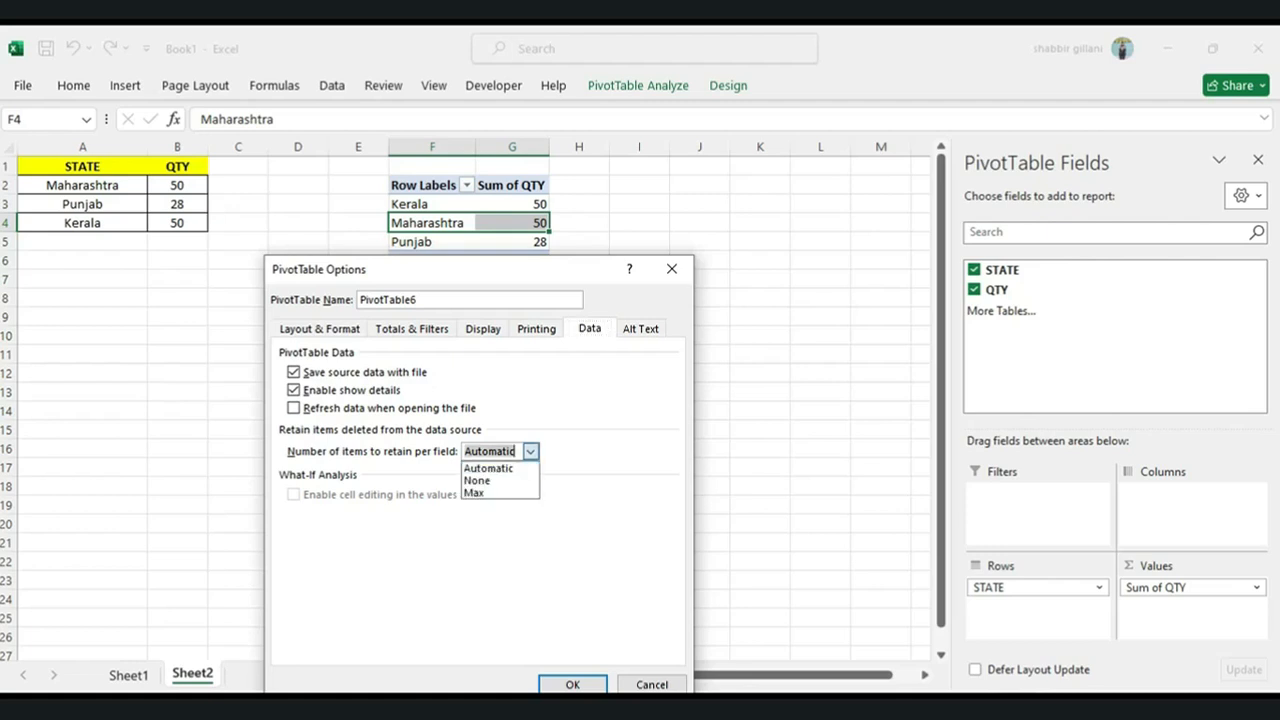
key("Down")
key("Return")
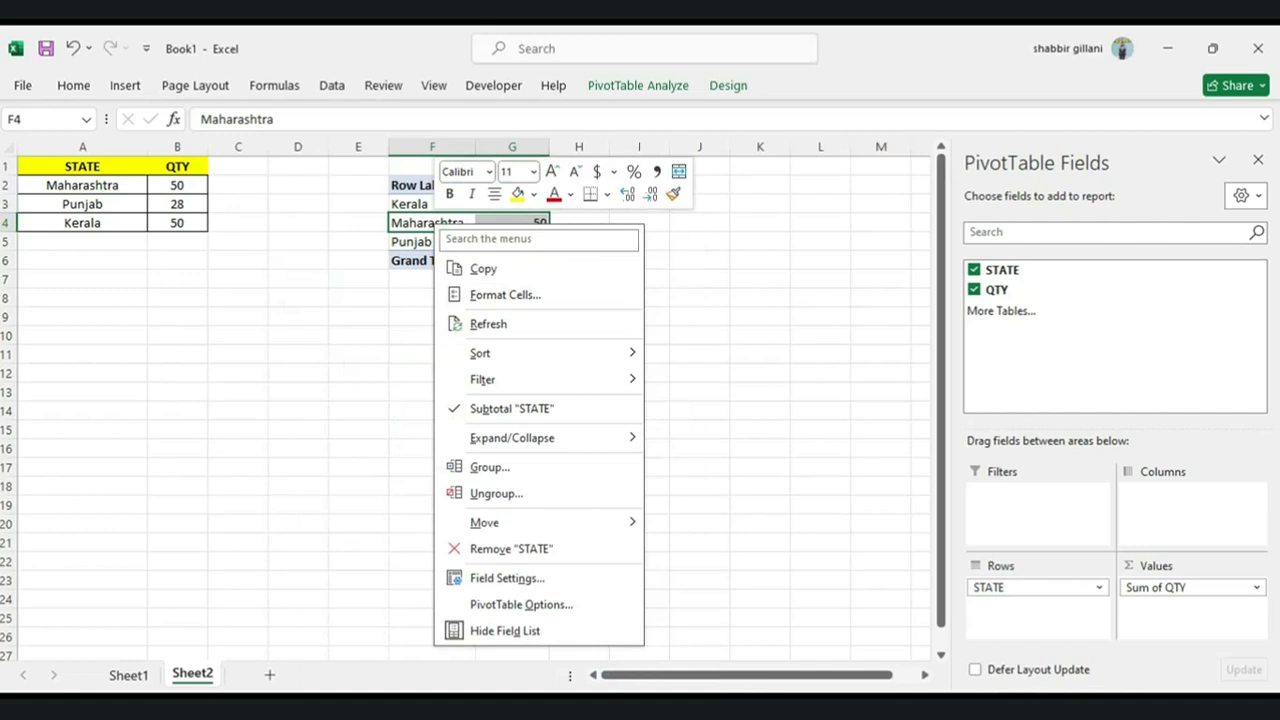
Refresh the pivot table with the new retention setting and recheck the states in its Row Labels filter.
left_click(488, 323)
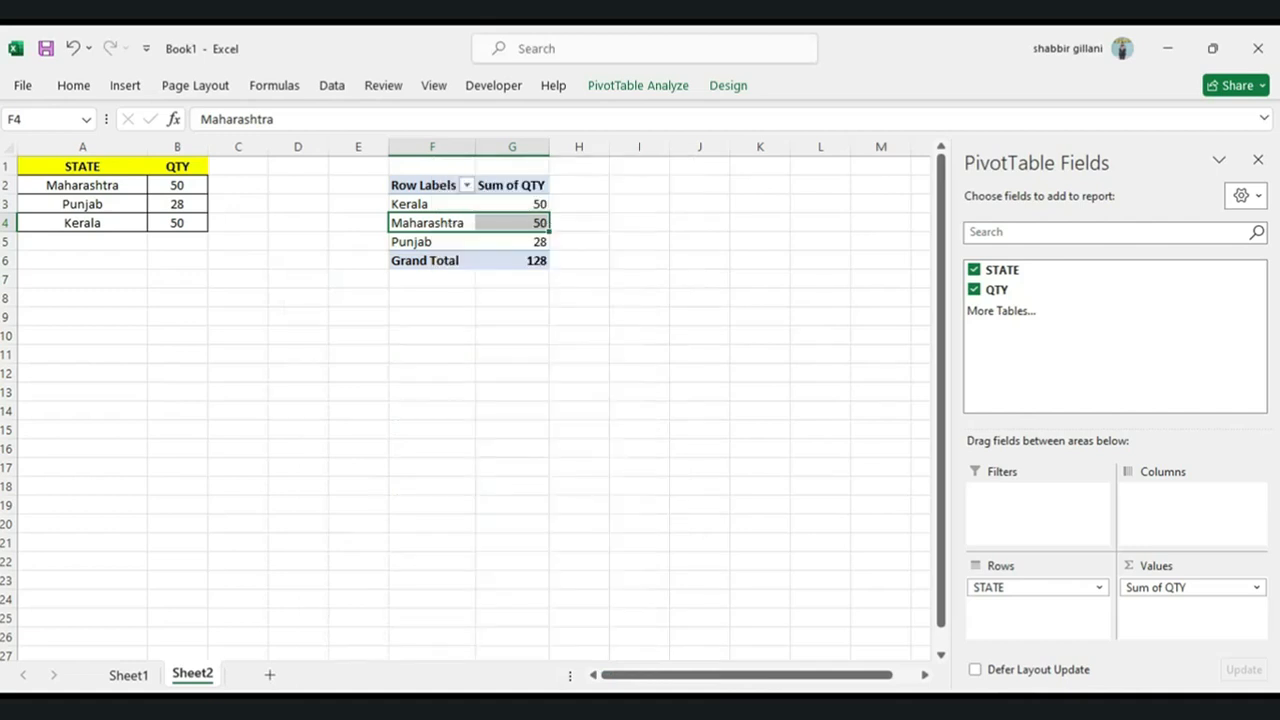
key("alt+Down")
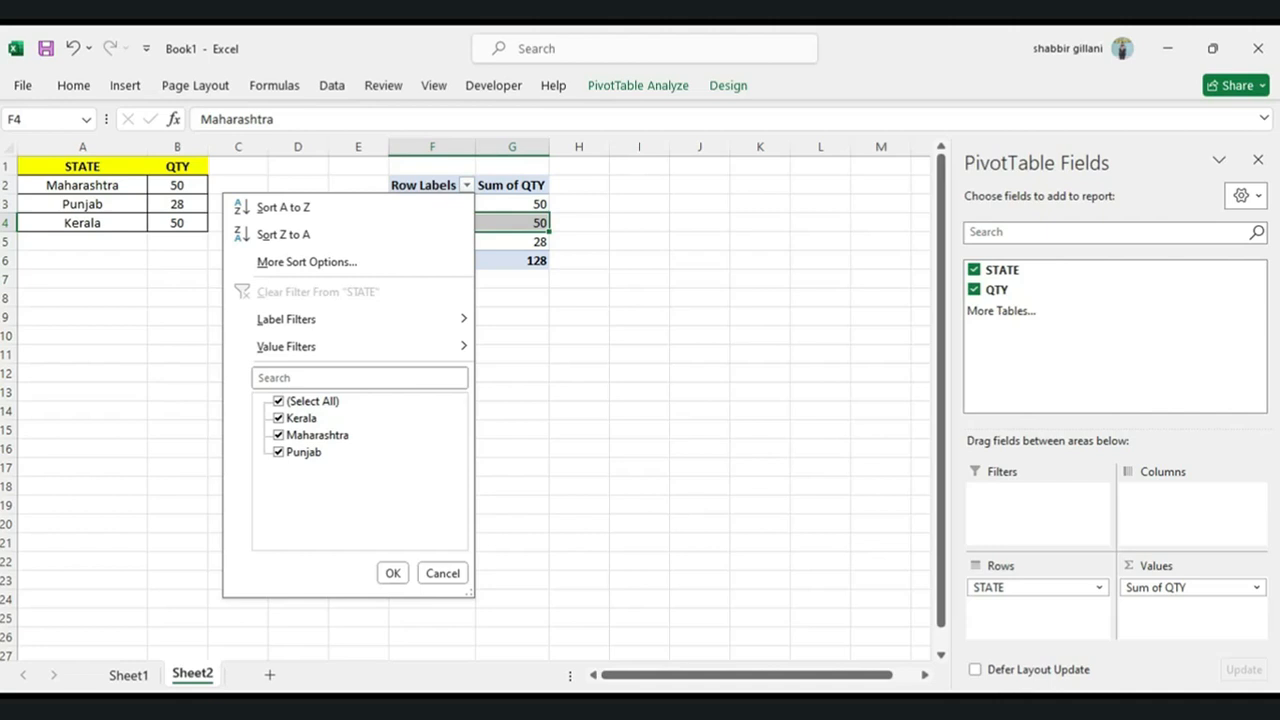
key("Return")
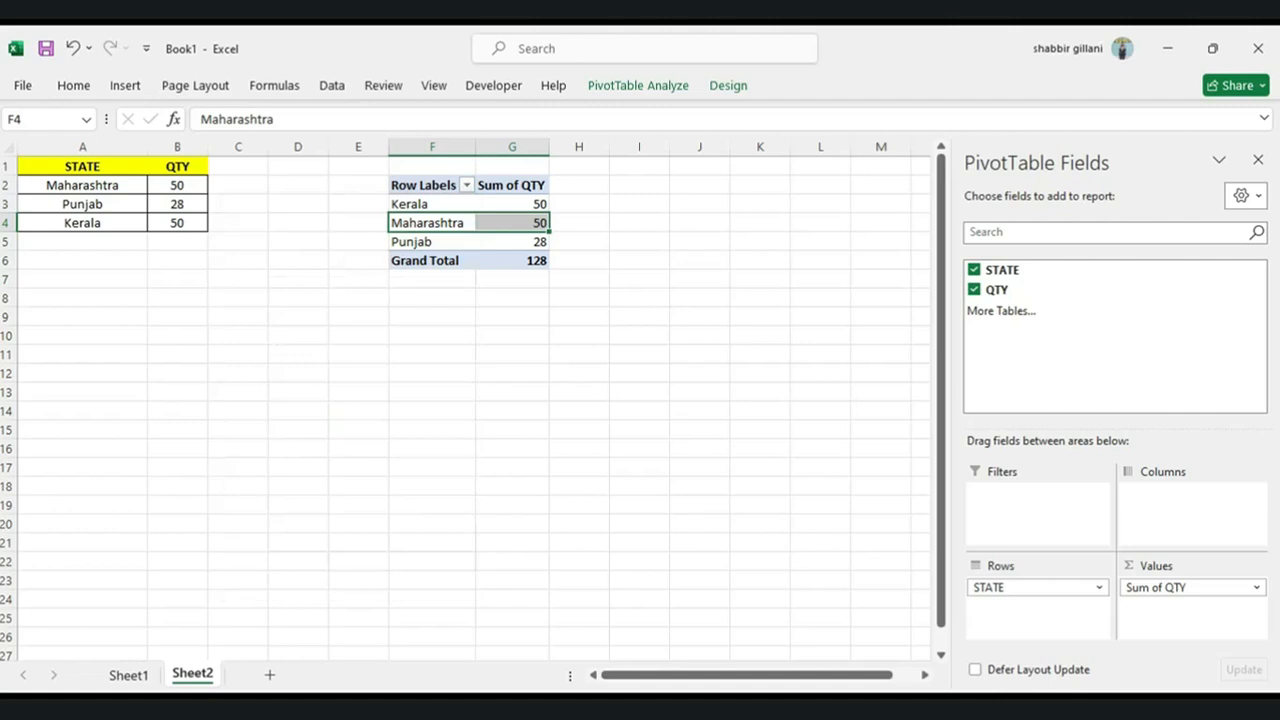
Reopen the pivot table's options and review the data settings and the alt text title and description fields.
right_click(430, 226)
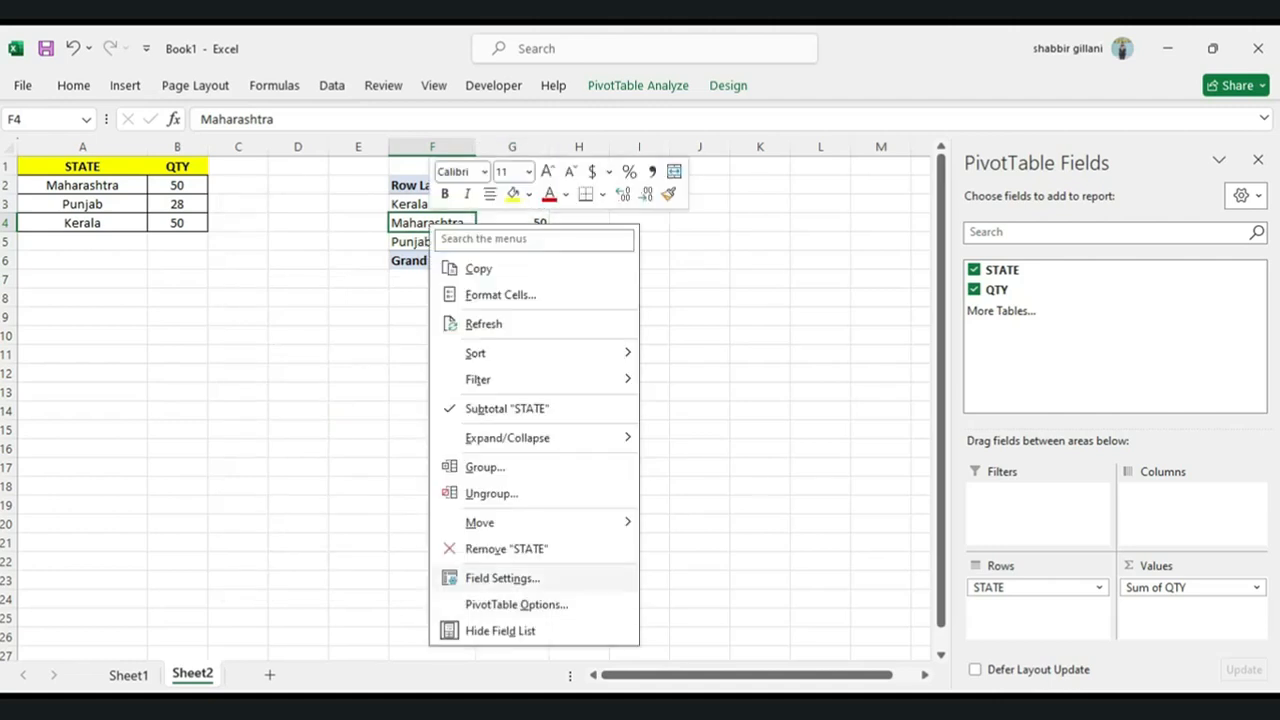
left_click(516, 604)
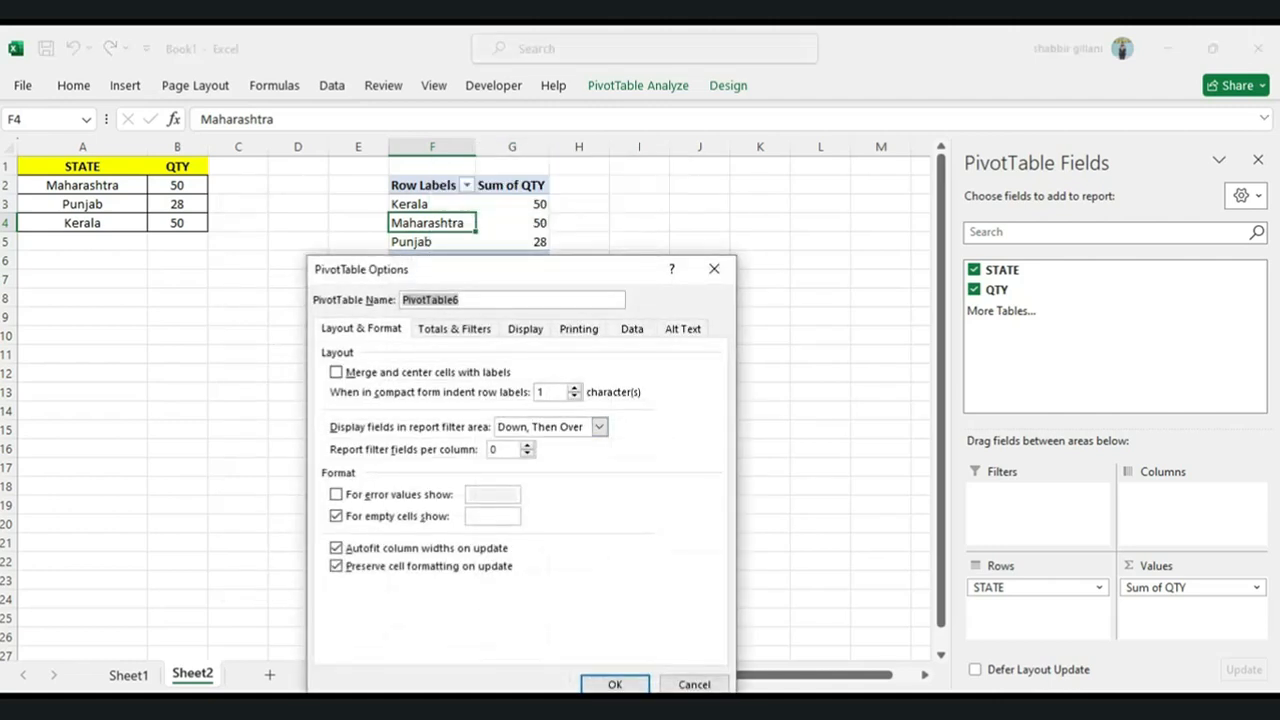
left_click(632, 329)
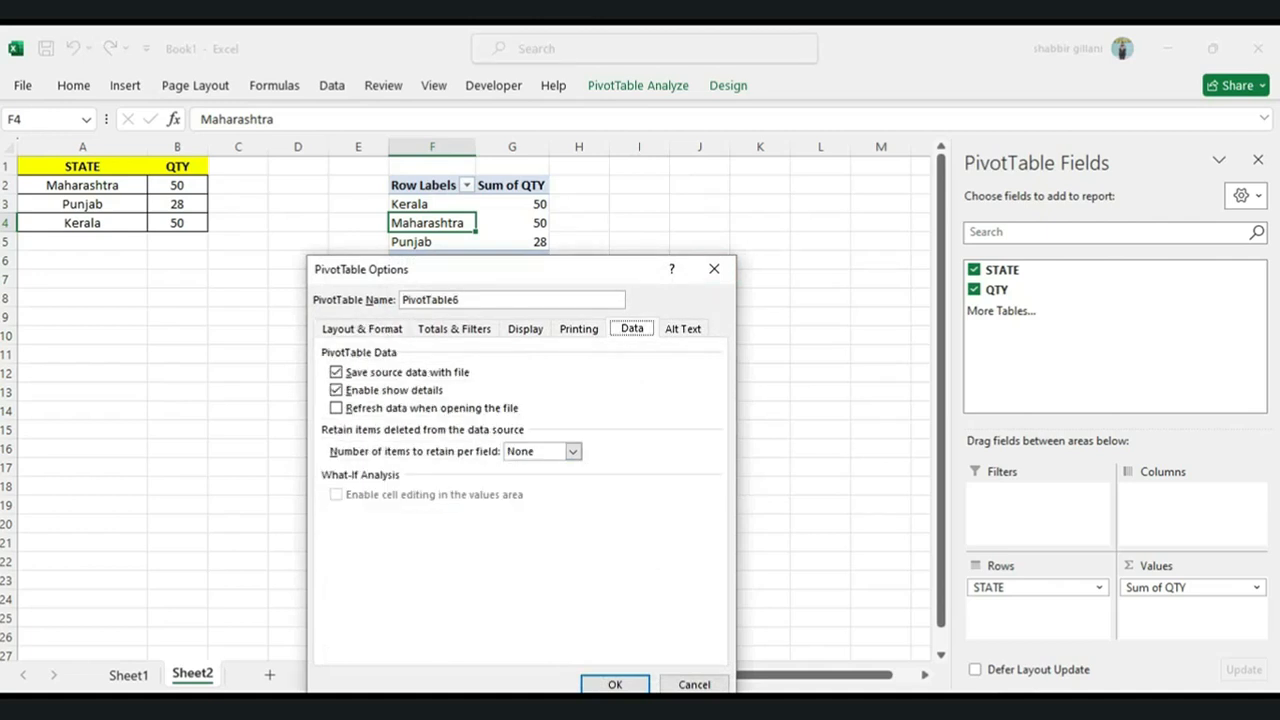
left_click_drag(568, 269, 580, 212)
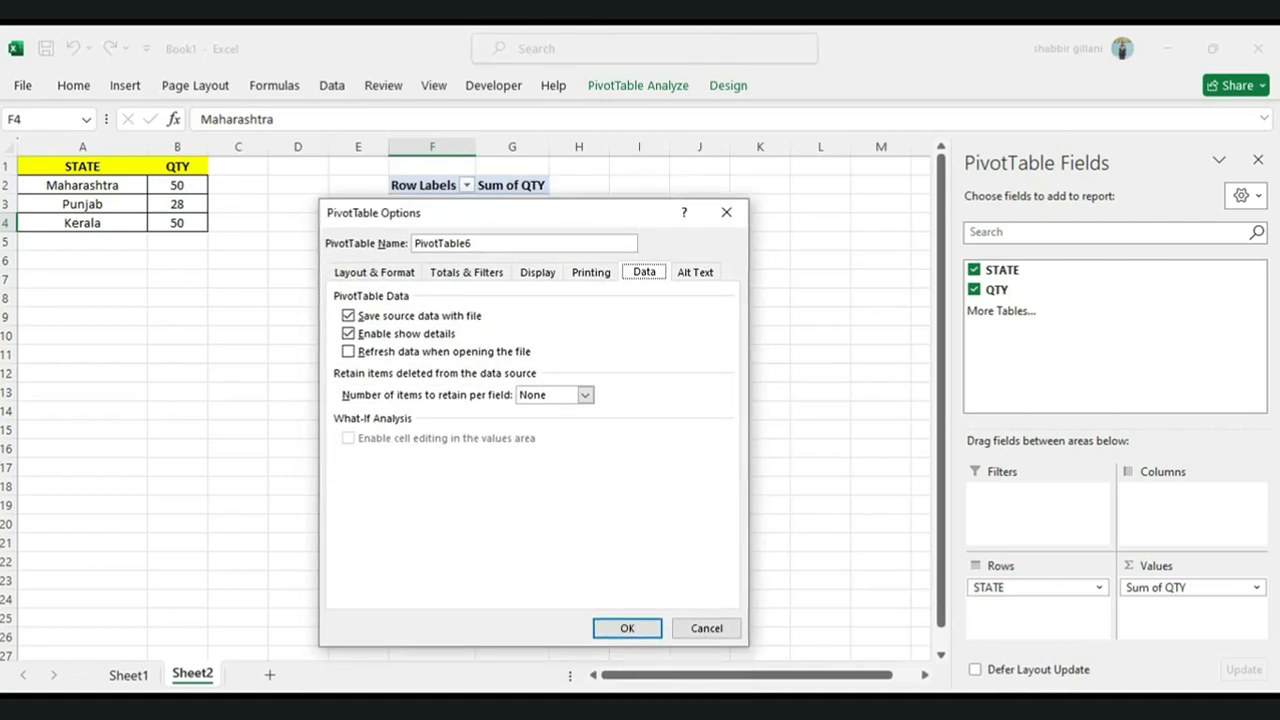
key("Right")
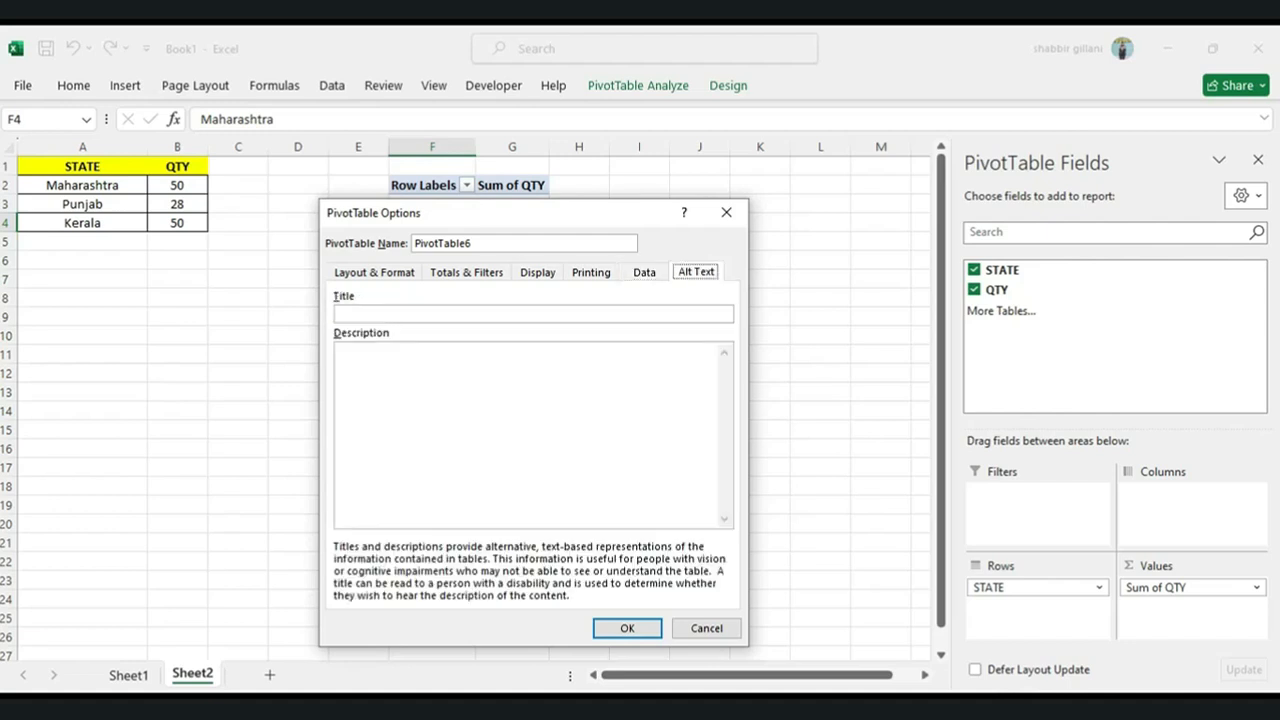
key("Tab")
key("Tab")
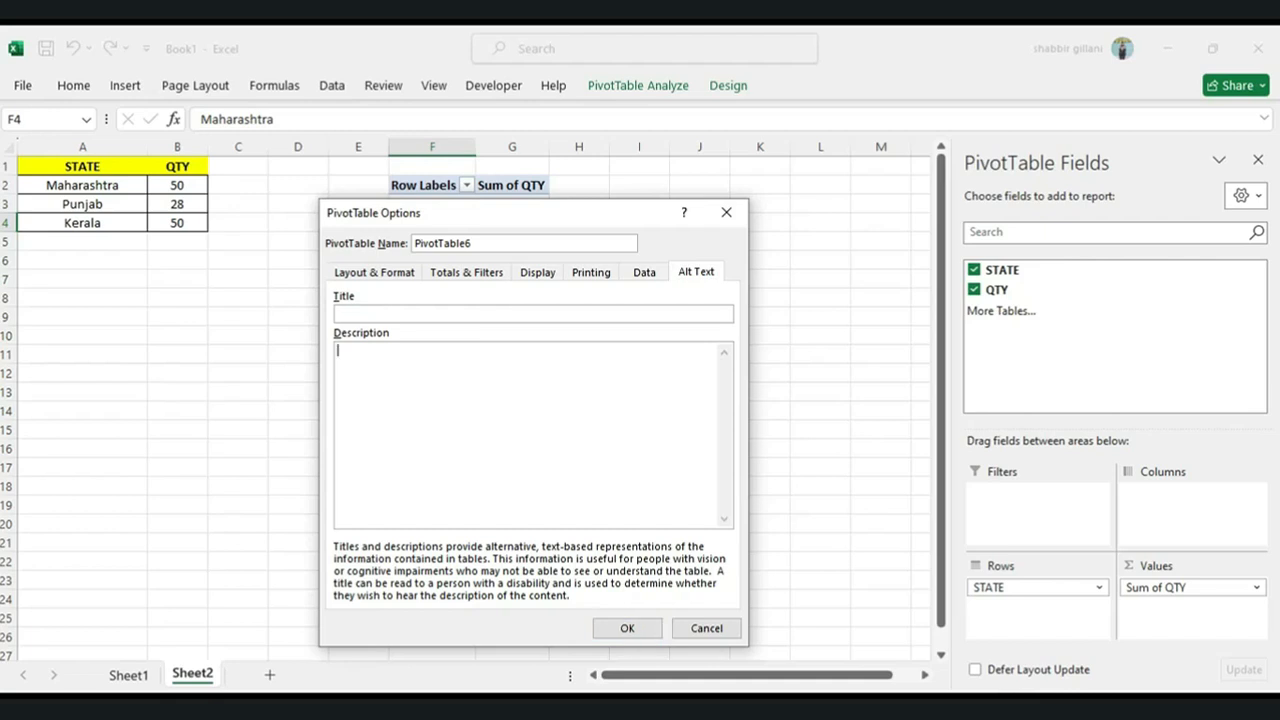
Go through the layout, totals, display, printing, data and alt text settings of the pivot table once more.
key("ctrl+Tab")
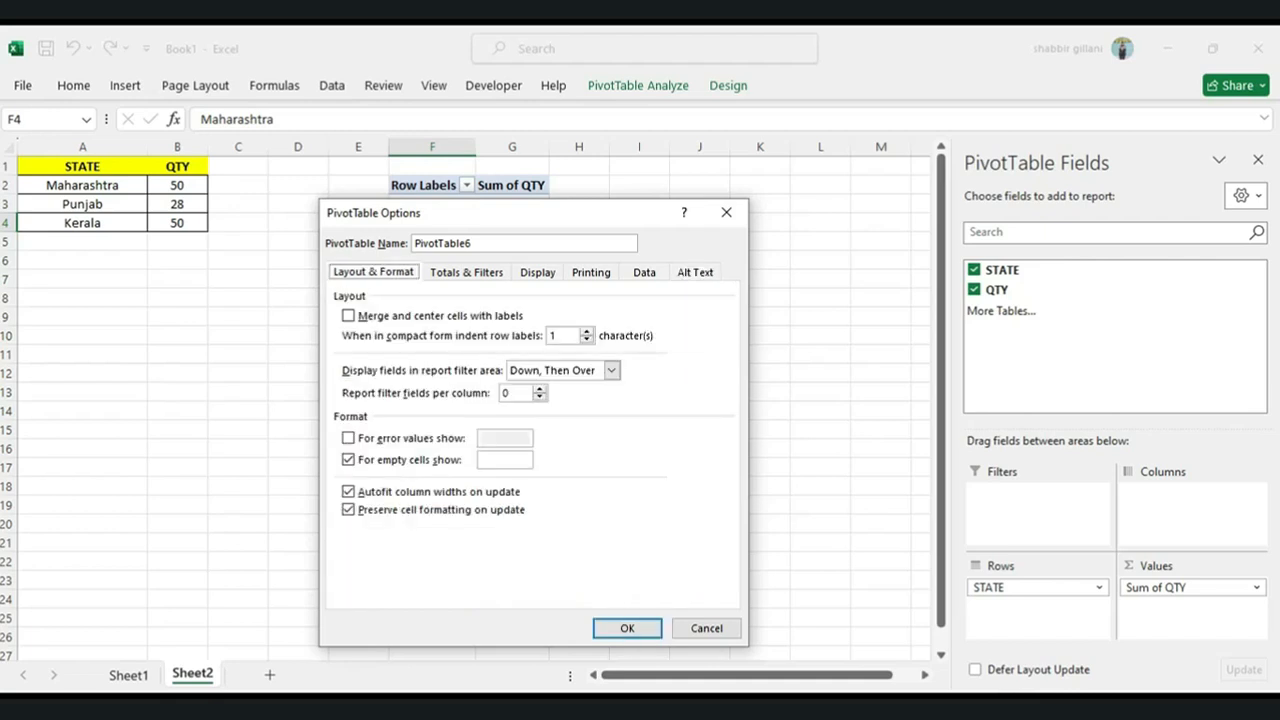
key("ctrl+Tab")
key("ctrl+Tab")
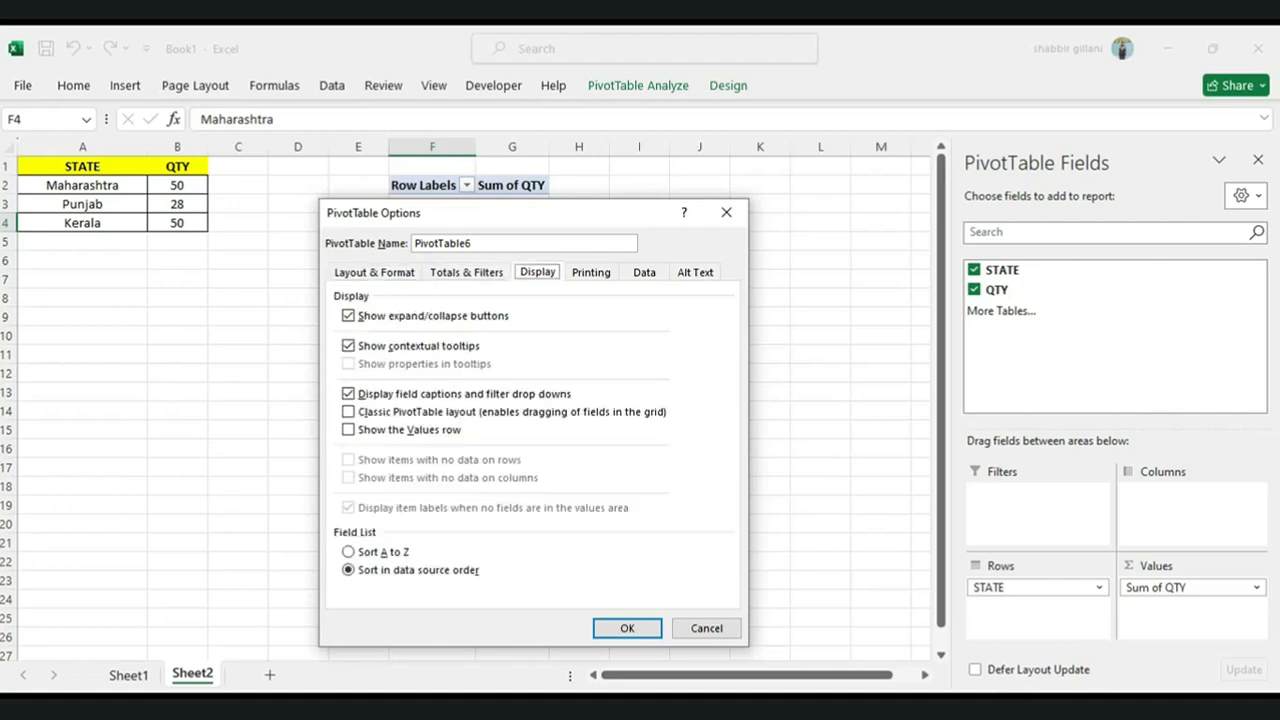
key("ctrl+Tab")
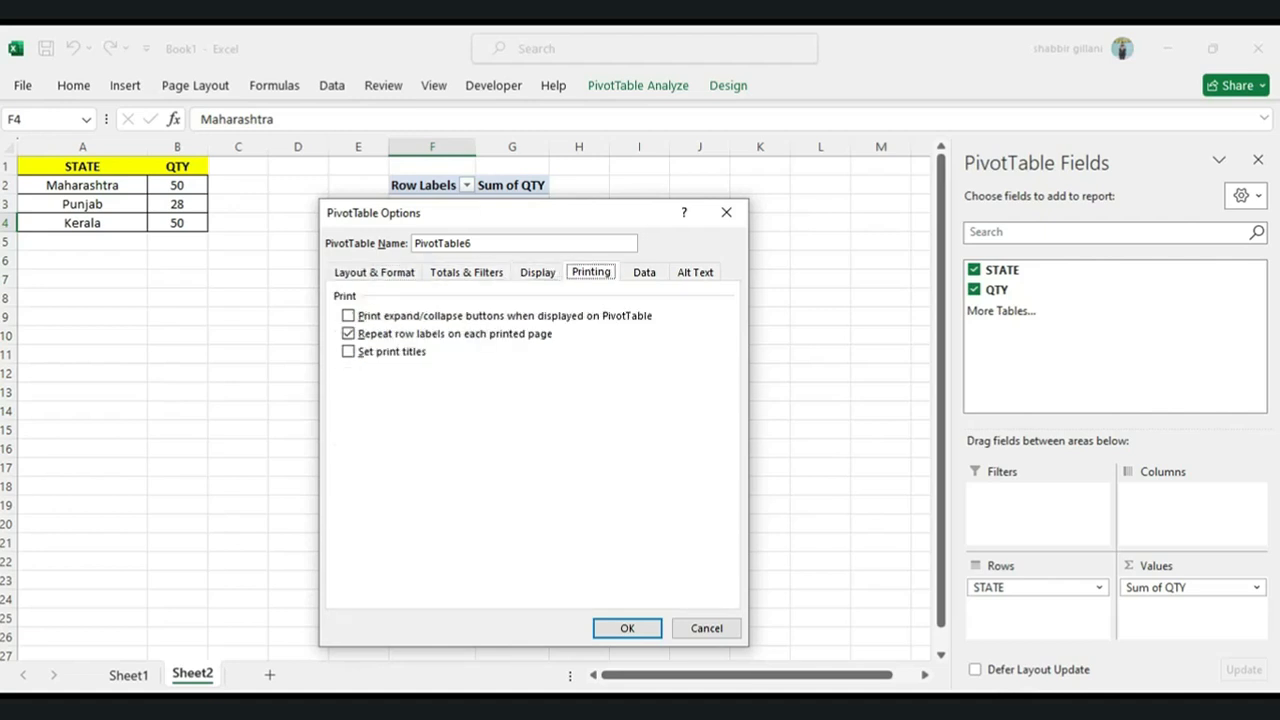
key("ctrl+Tab")
key("ctrl+Tab")
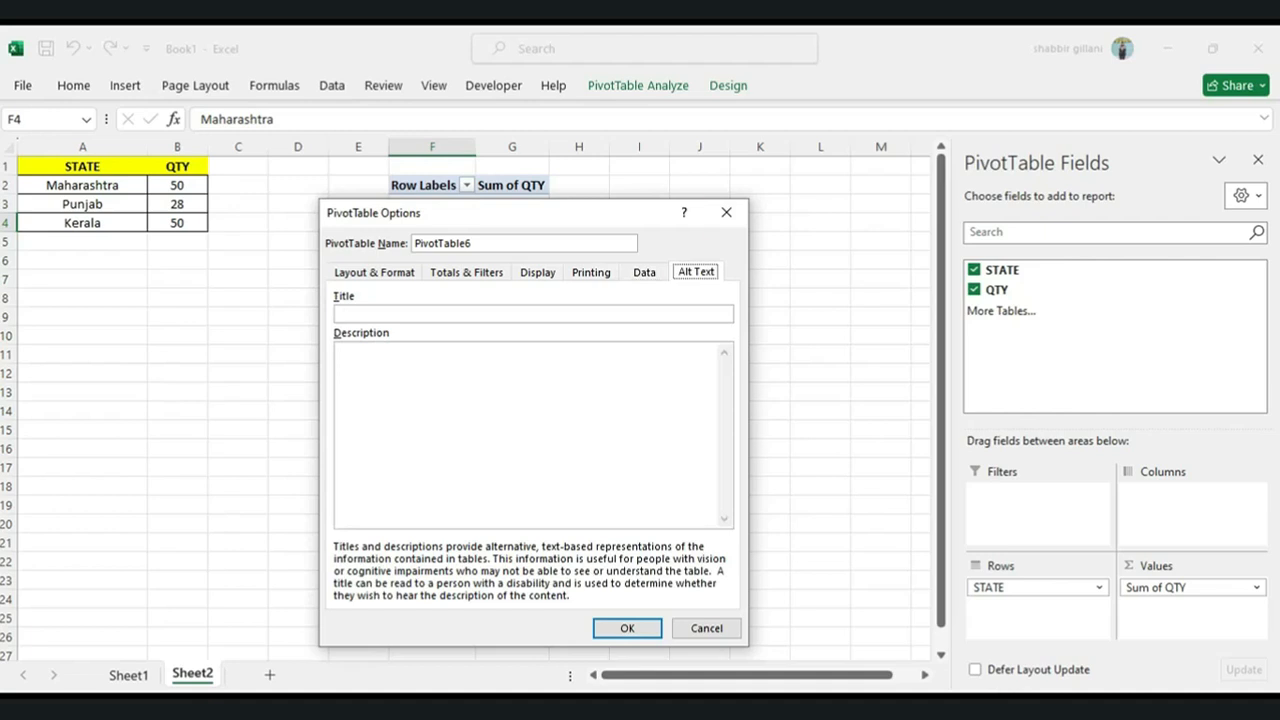